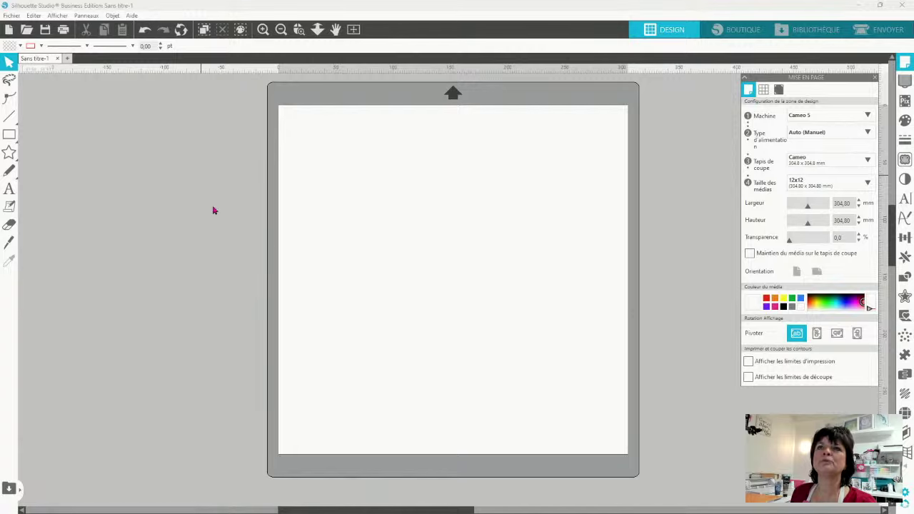
Search the library for "baby" and merge the "baby birth chart template" into the current design
click(803, 29)
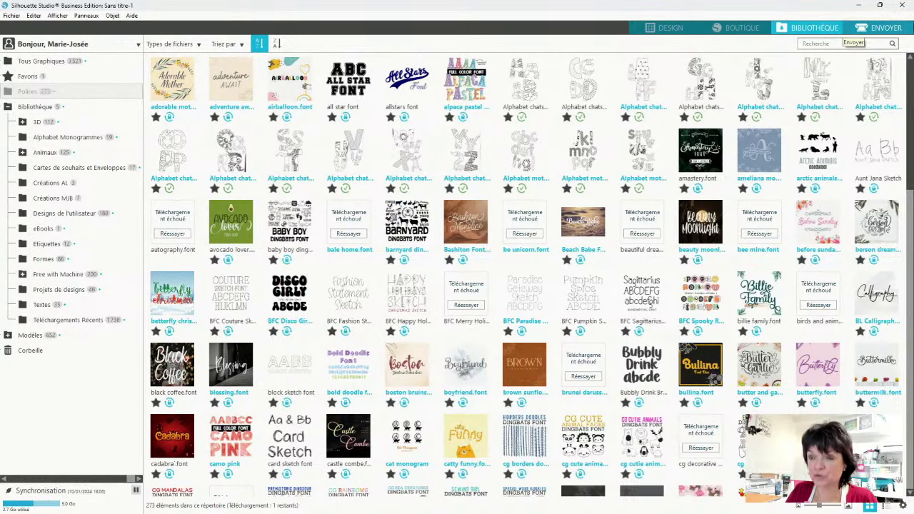
click(843, 43)
text(baby)
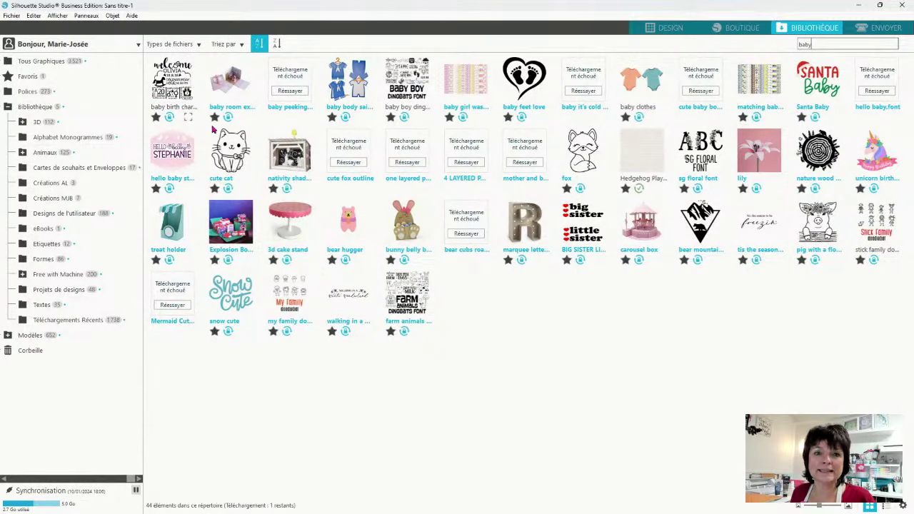
right_click(170, 78)
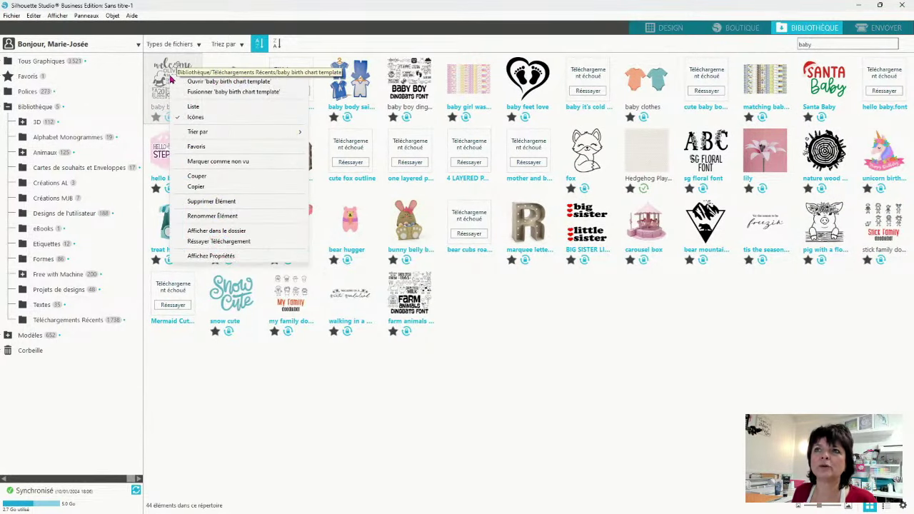
click(220, 91)
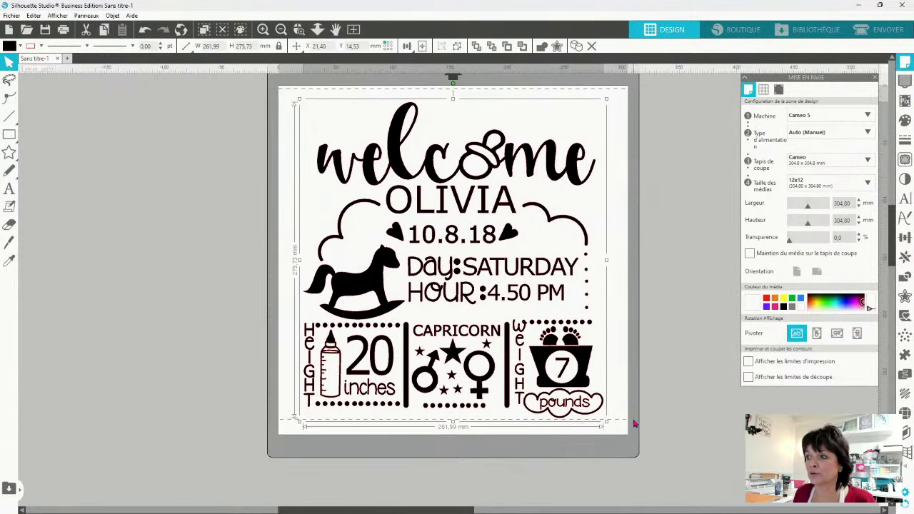
Move the whole birth chart template off the cutting mat into the empty area to its left
drag(562, 382, 219, 386)
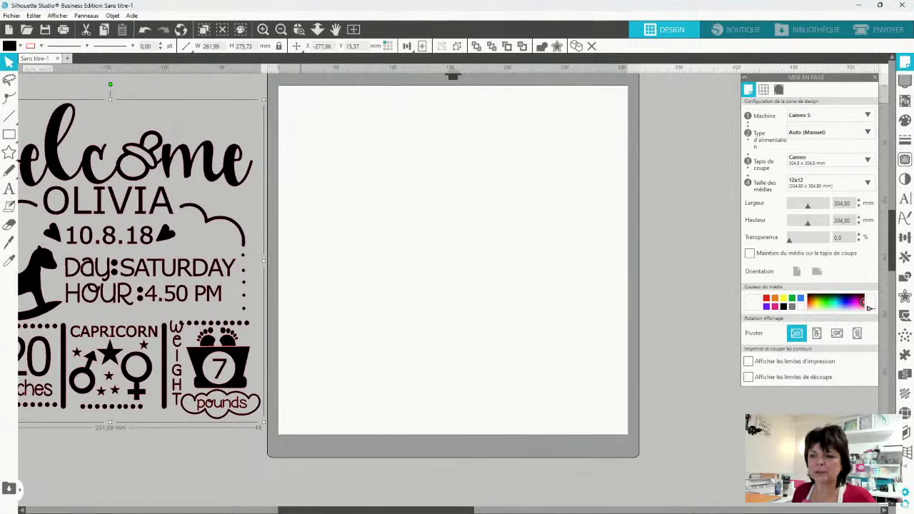
drag(296, 509, 166, 507)
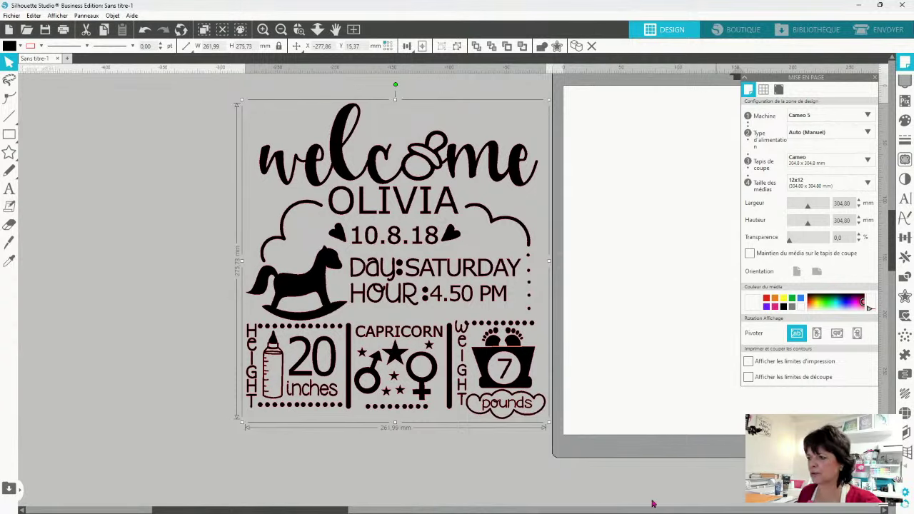
drag(336, 511, 425, 512)
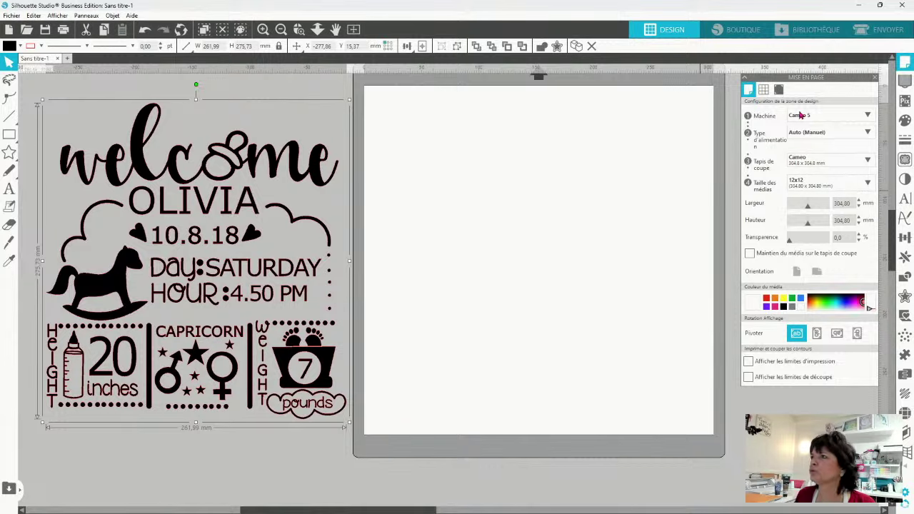
Examine the preview and description of "baby birth chart template" in the library, and return to the design
click(811, 30)
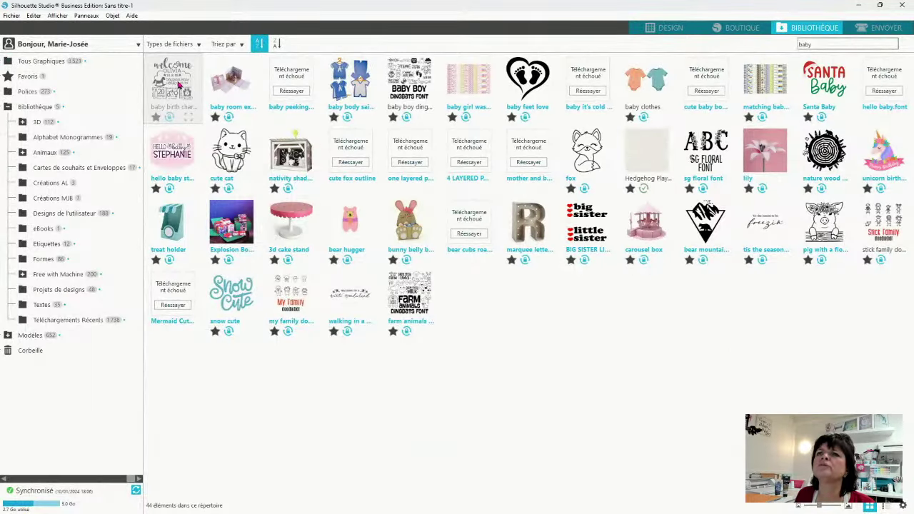
click(183, 118)
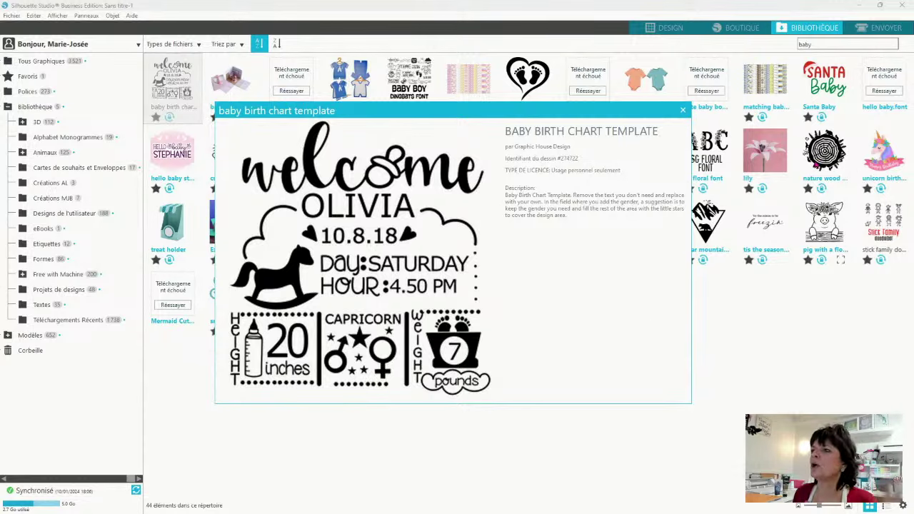
click(683, 109)
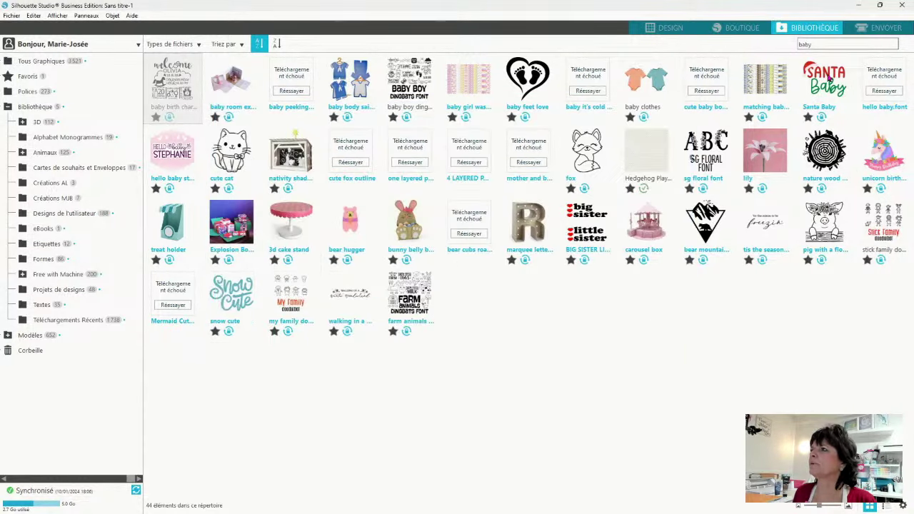
click(671, 28)
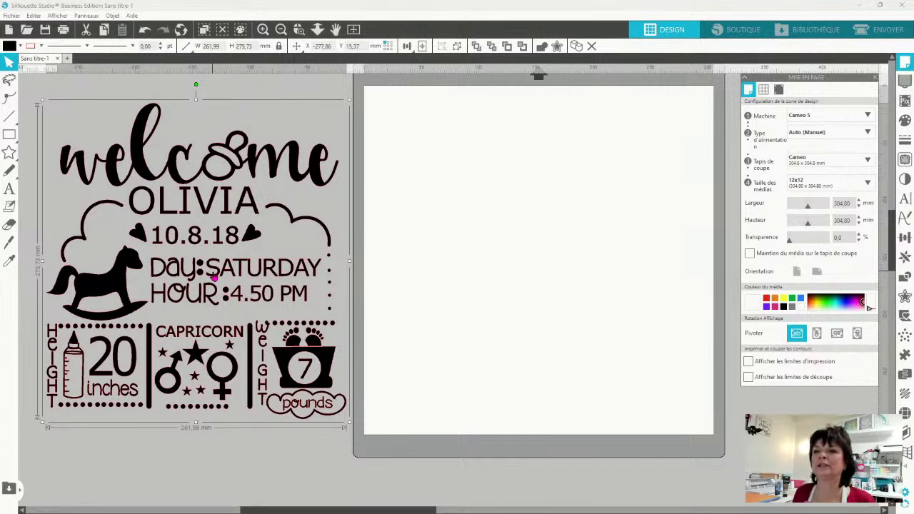
Ungroup the birth chart template and move all its pieces back onto the cutting mat
right_click(214, 277)
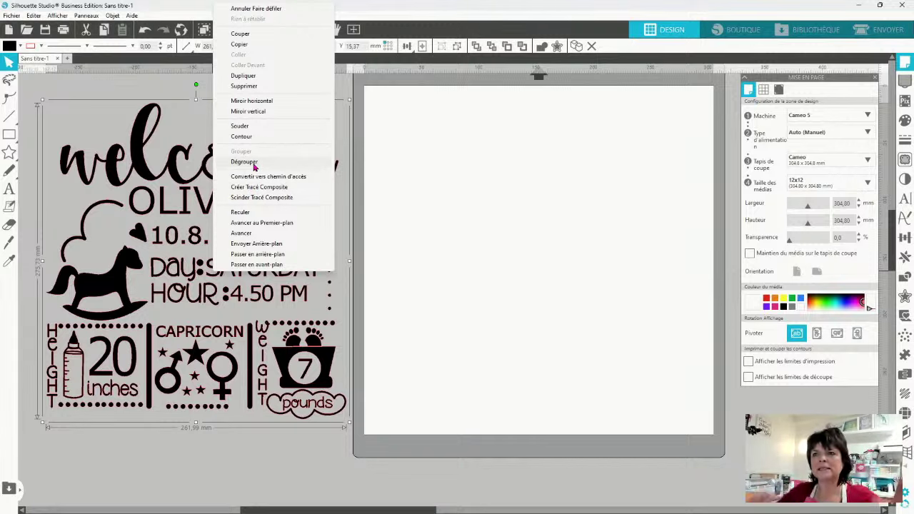
click(244, 162)
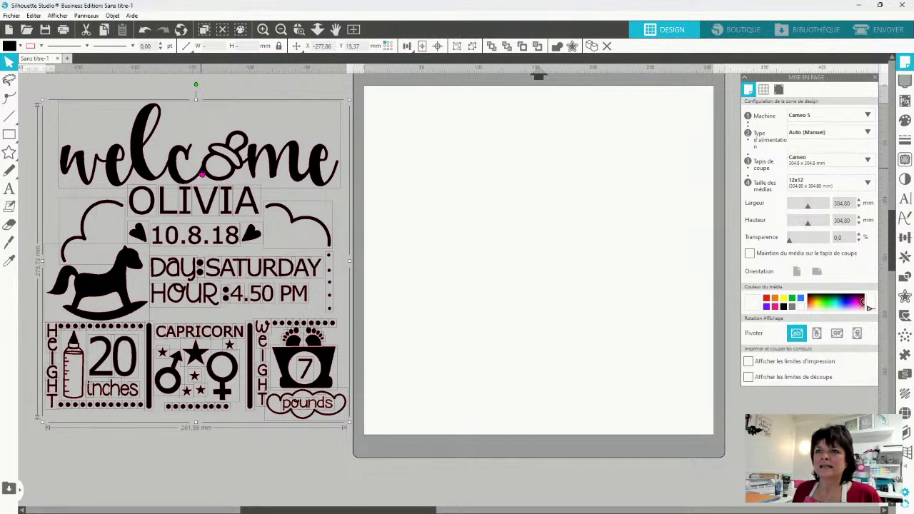
drag(218, 175, 549, 175)
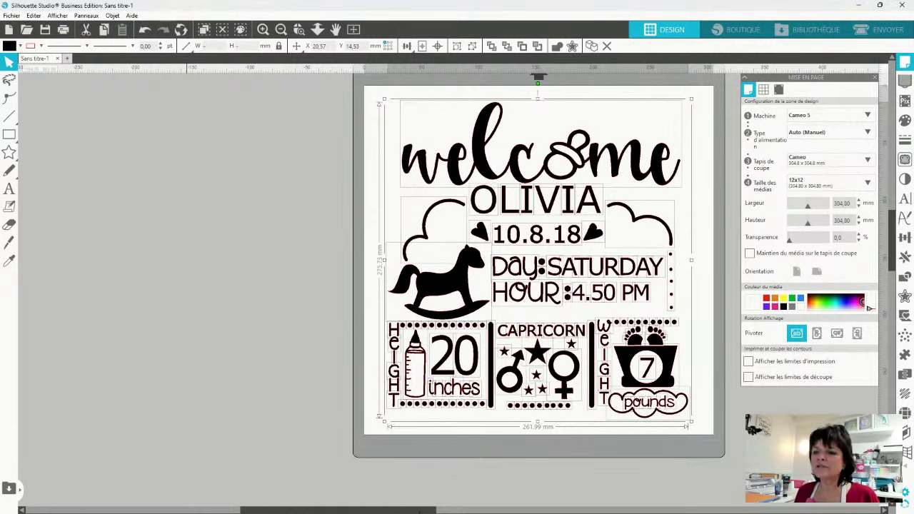
drag(386, 510, 393, 510)
scroll(443, 286, right, 5)
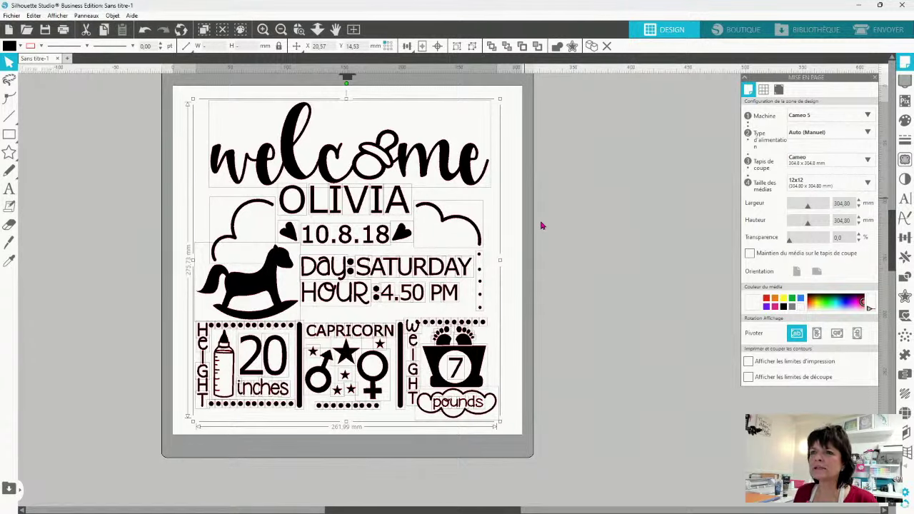
Delete all letters of the baby's name below "welcome" and the birth date between the two hearts
click(561, 228)
click(384, 207)
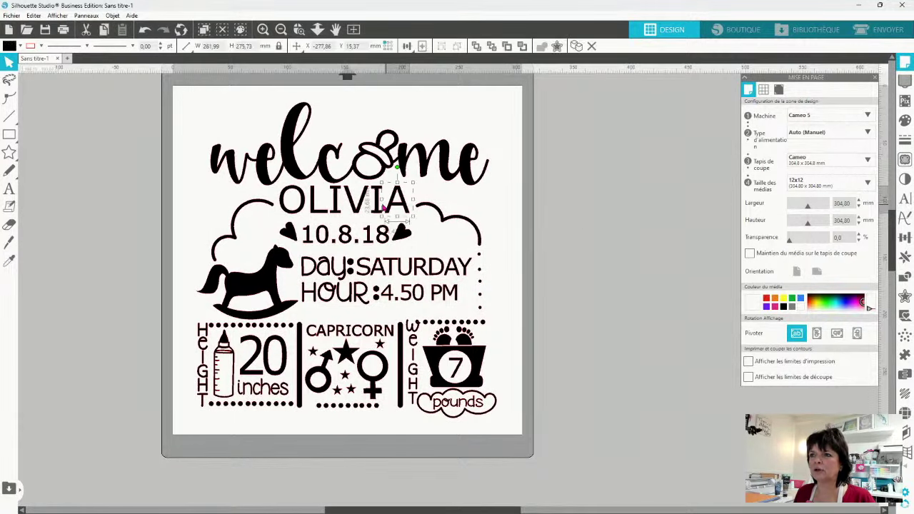
shift+click(378, 211)
shift+click(356, 212)
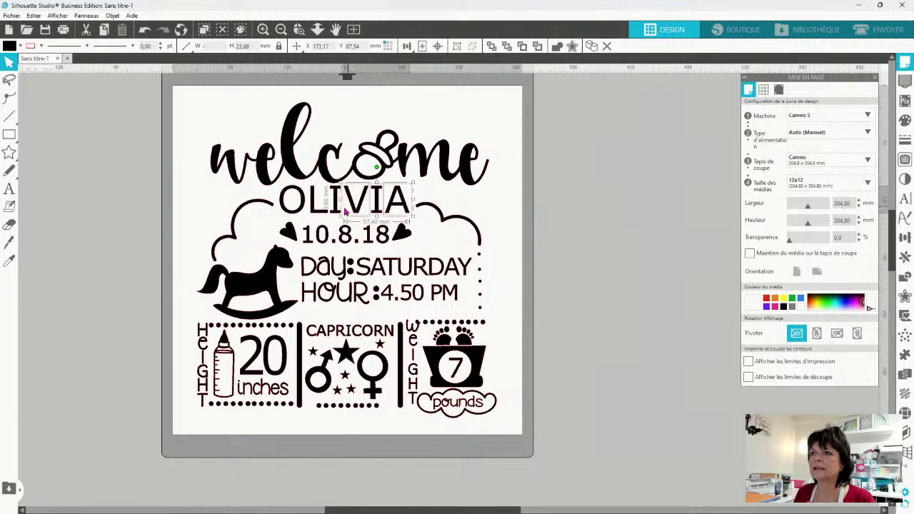
shift+click(334, 212)
shift+click(315, 214)
shift+click(298, 217)
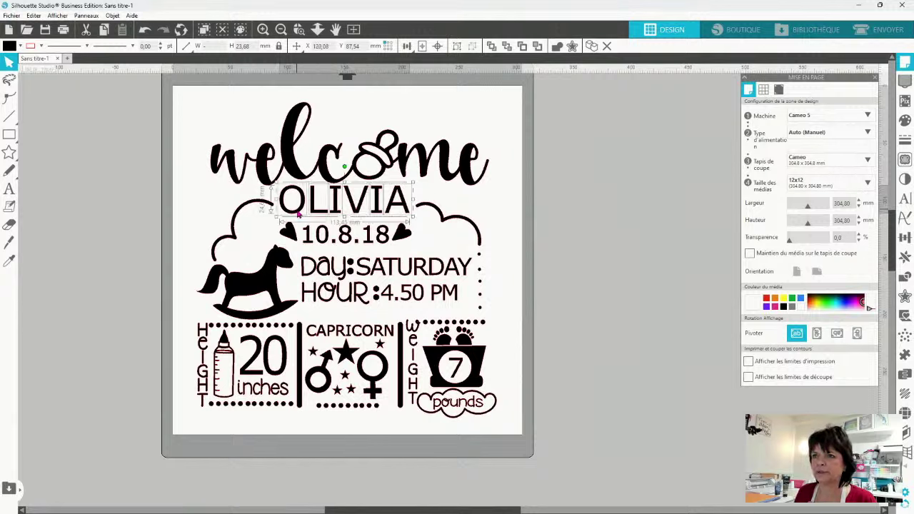
key(Delete)
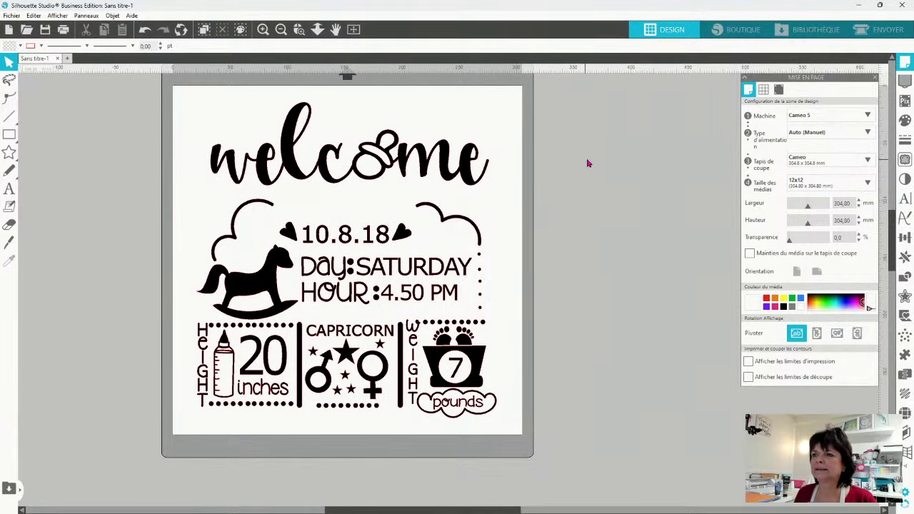
click(322, 243)
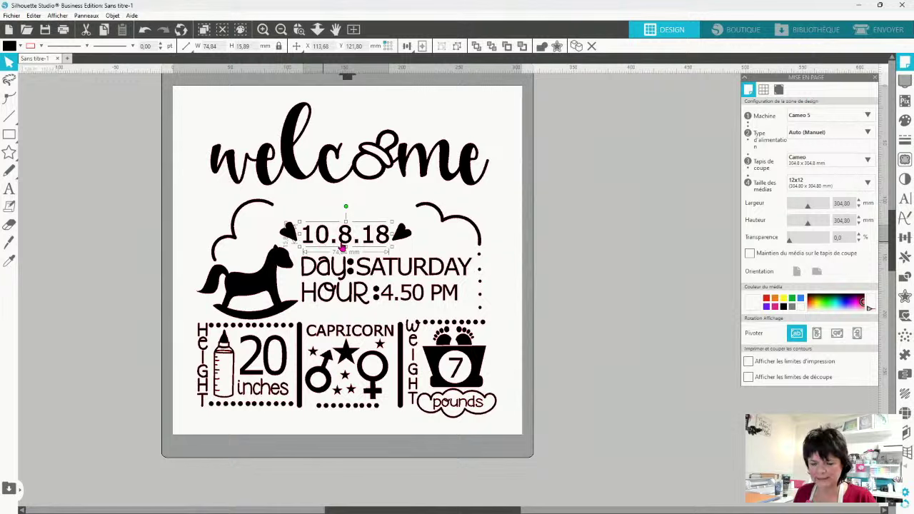
key(Delete)
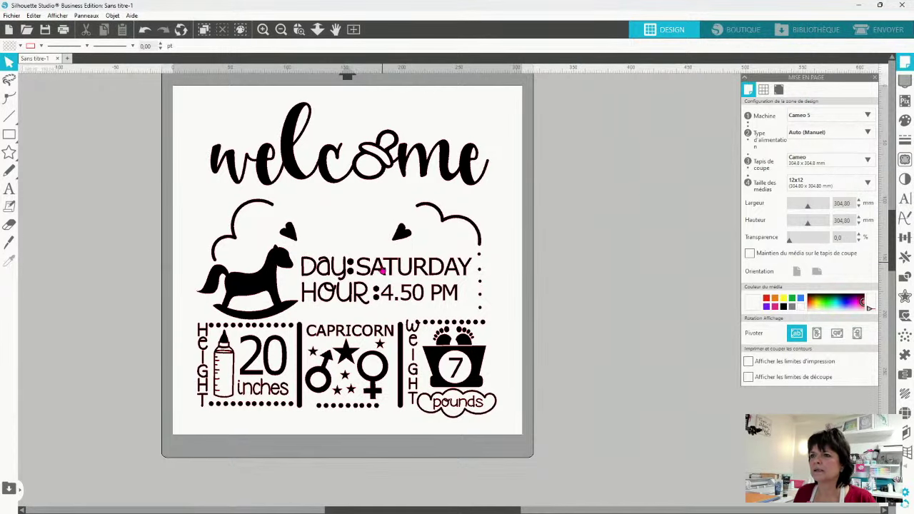
Delete the "Day" label and all letters of "SATURDAY", keeping the colon dots between them
click(341, 275)
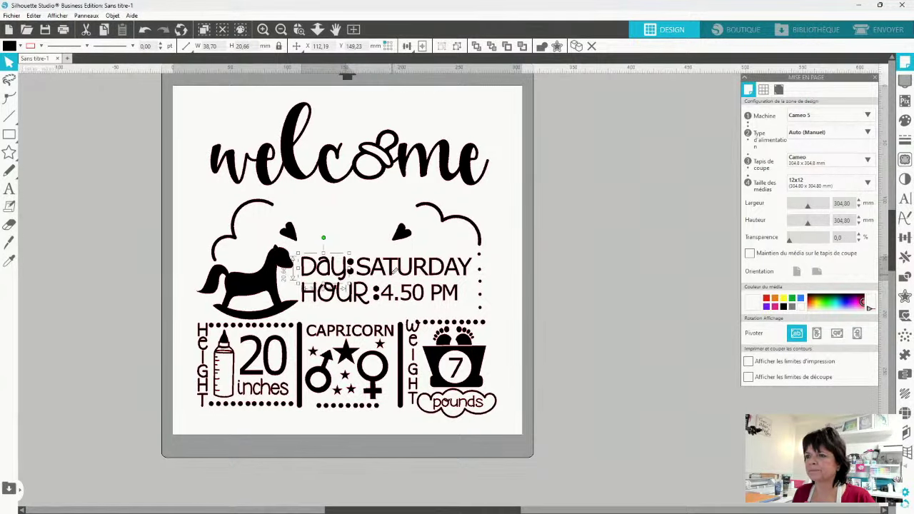
shift+click(391, 279)
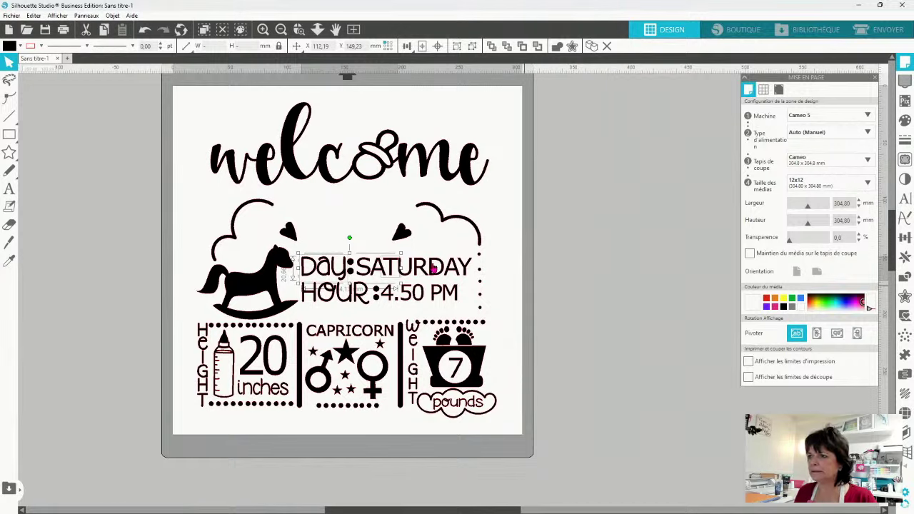
click(468, 279)
click(445, 280)
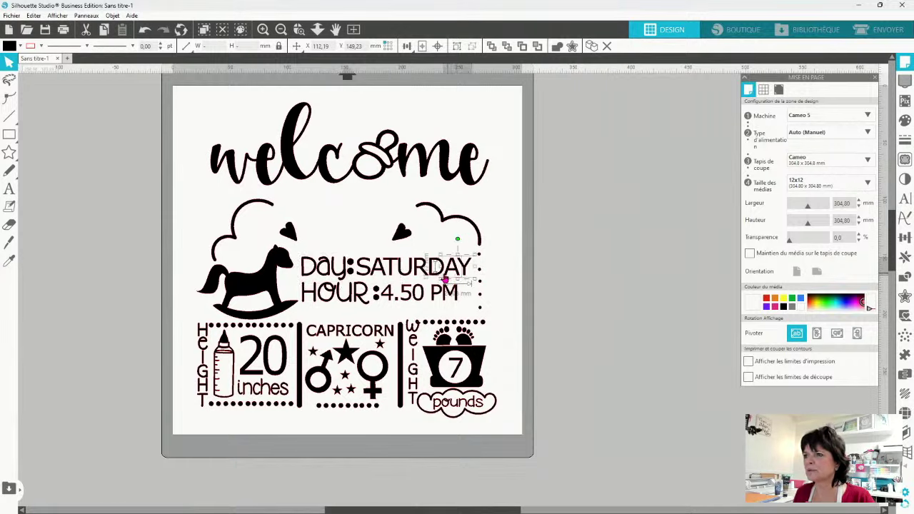
shift+click(433, 279)
shift+click(424, 278)
shift+click(405, 278)
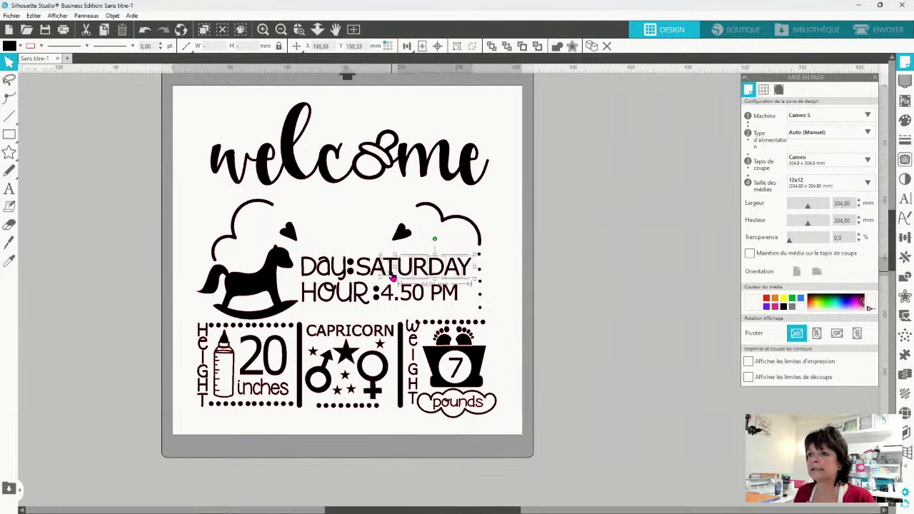
shift+click(361, 279)
shift+click(343, 278)
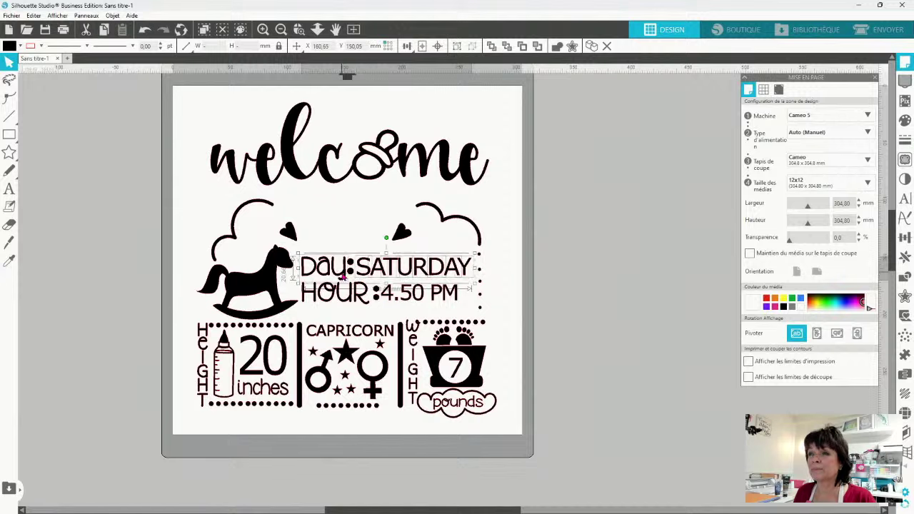
key(Delete)
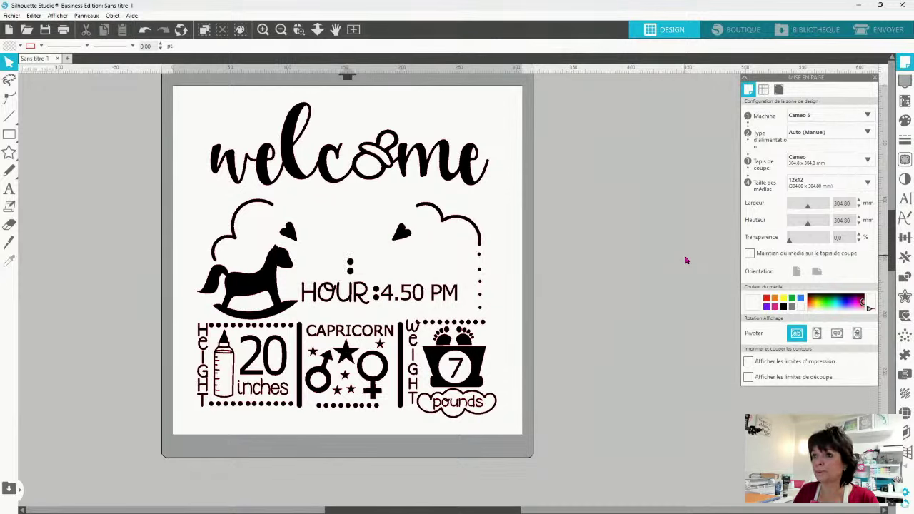
Delete the "HOUR" label and the "4.50 PM" text, keeping the colon dots
click(345, 299)
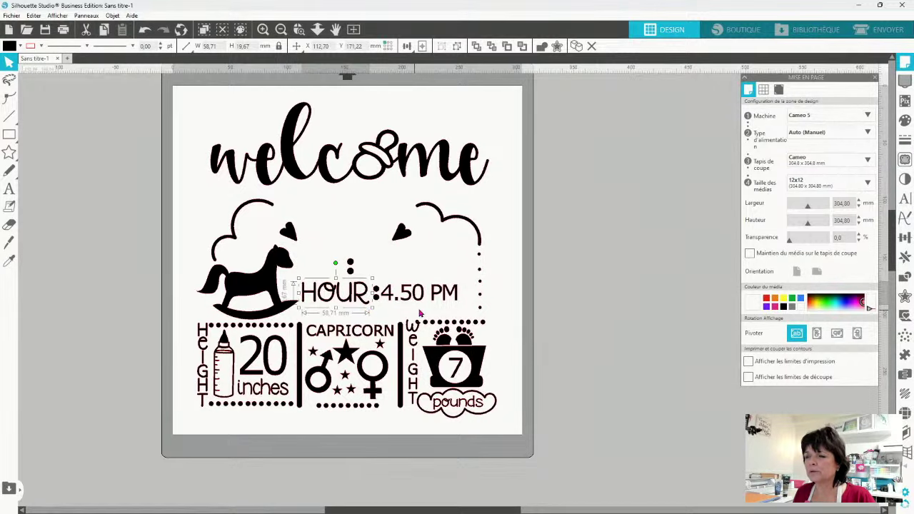
key(Delete)
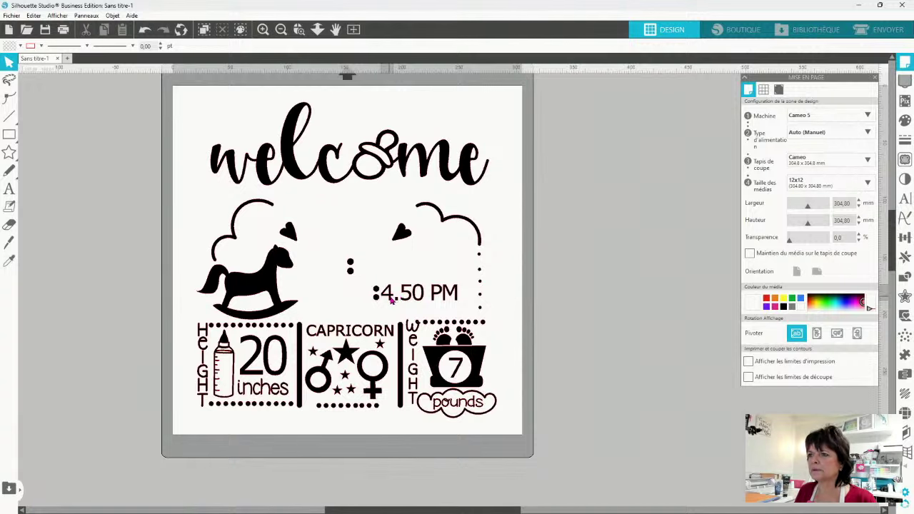
click(398, 301)
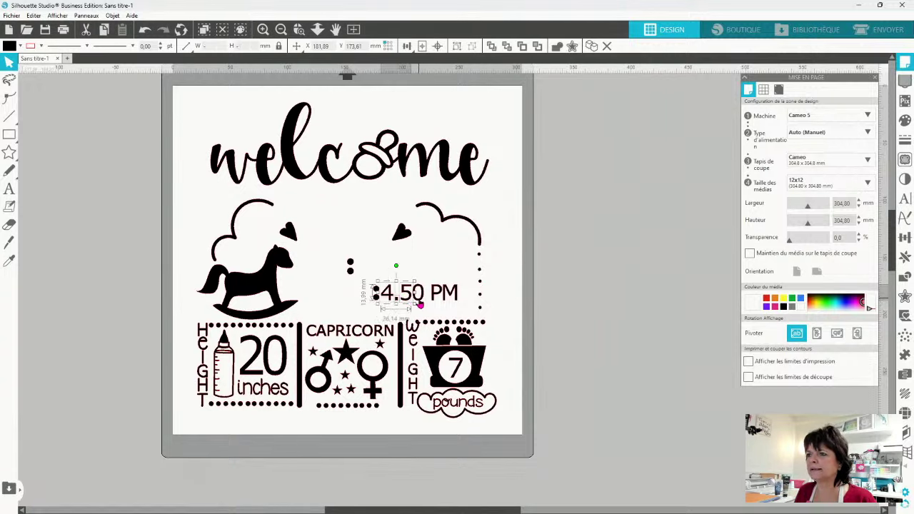
key(Delete)
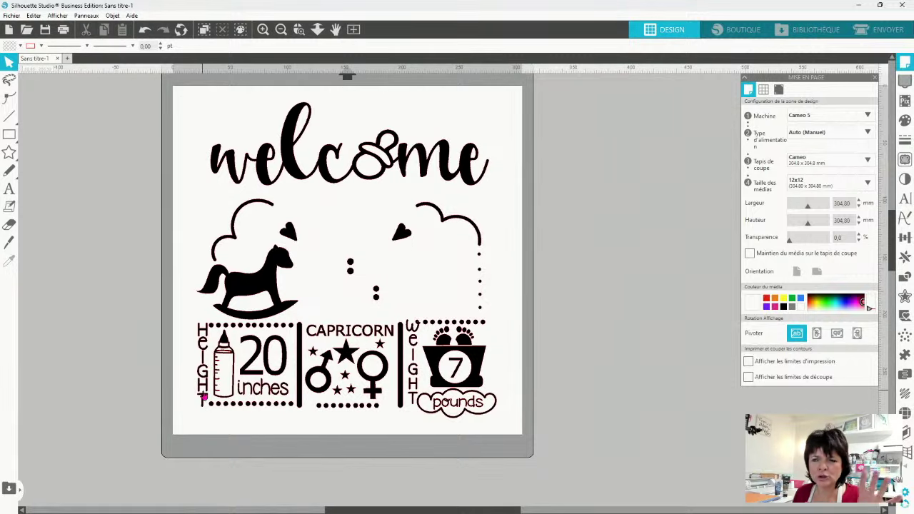
Delete both digits of the height value above "inches" and the female symbol in the CAPRICORN section
click(275, 378)
key(Delete)
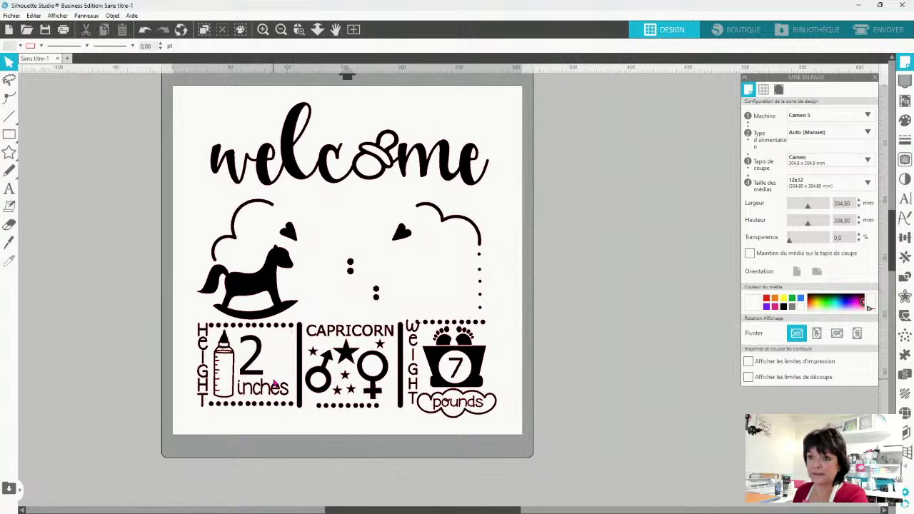
click(255, 380)
key(Delete)
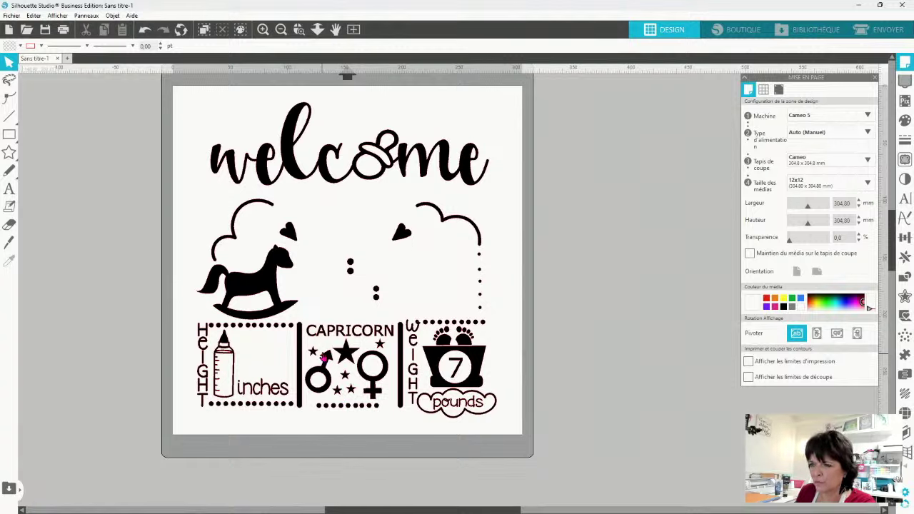
click(373, 385)
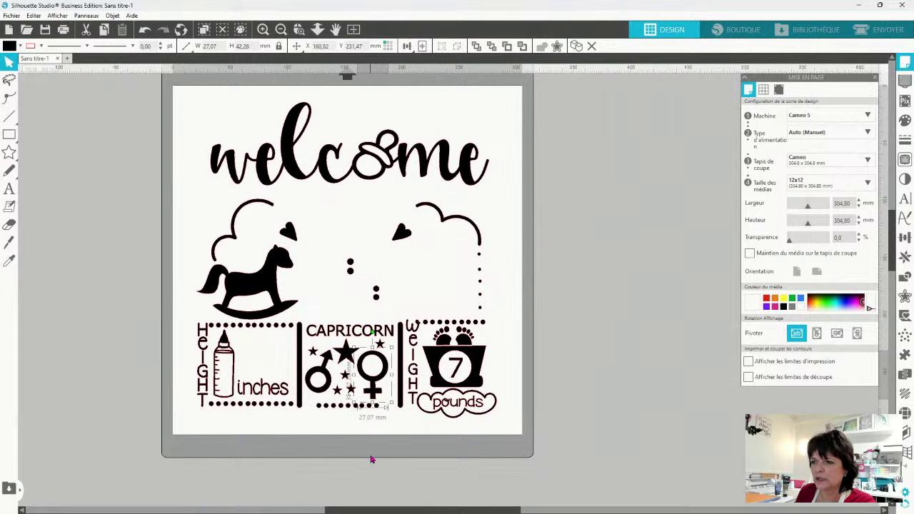
key(Delete)
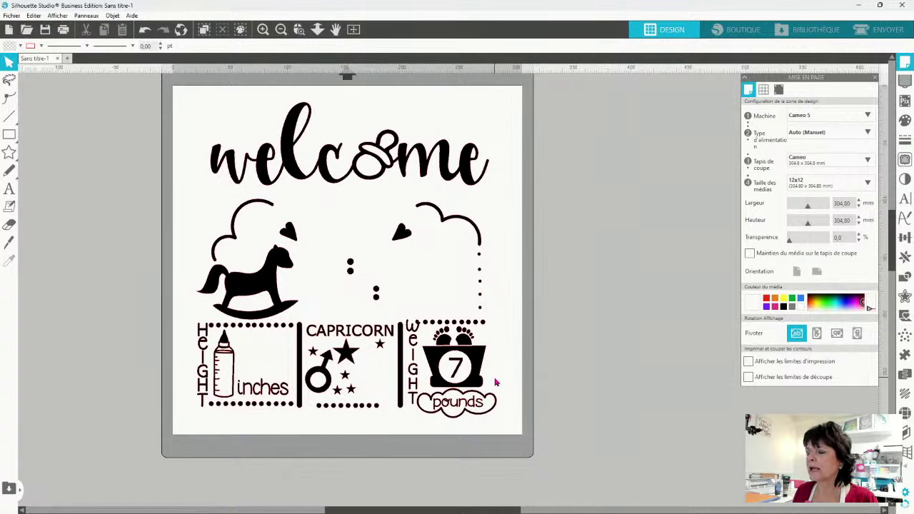
Delete the letters "unds" of the word "pounds" in the cloud of the weight section
click(462, 402)
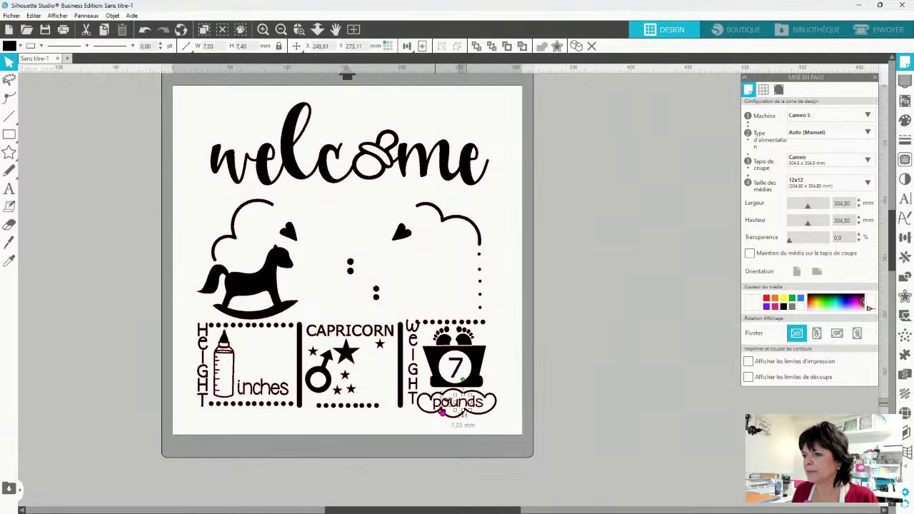
shift+click(474, 405)
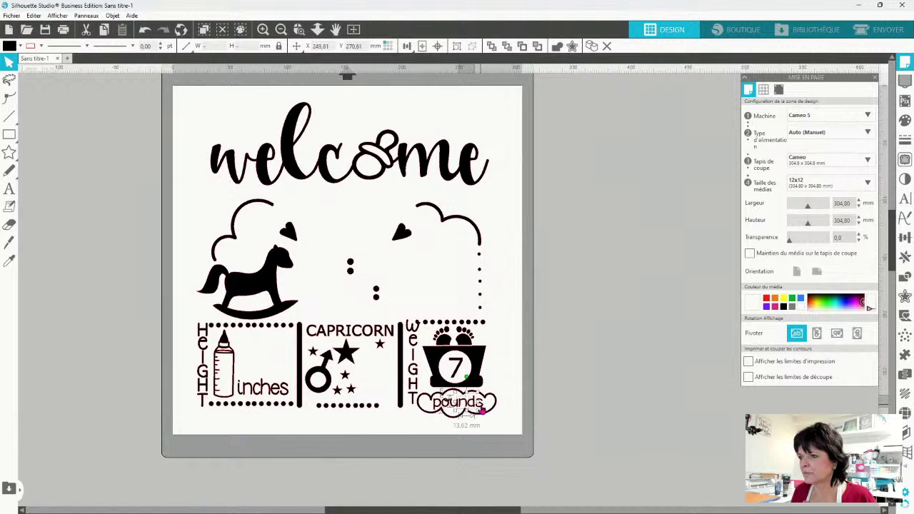
shift+click(482, 410)
key(Delete)
click(454, 406)
key(Delete)
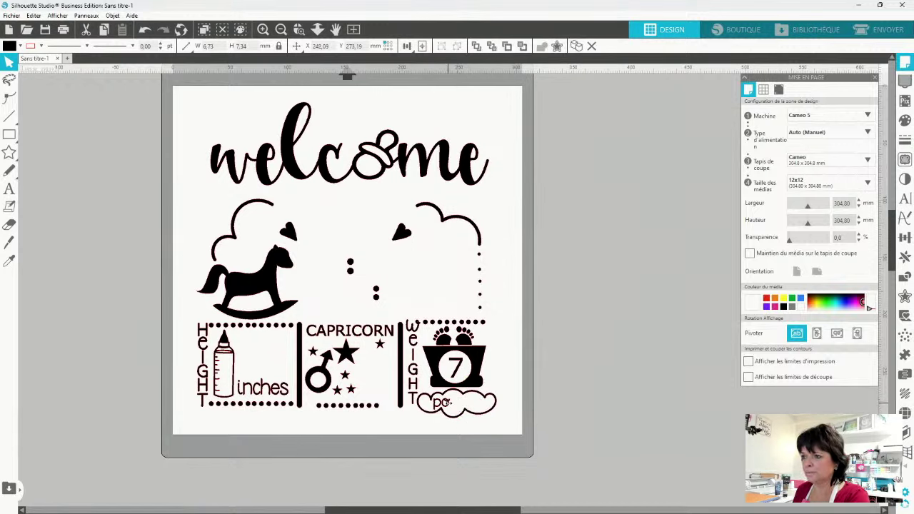
Delete the remaining letters "po" while keeping the cloud, and delete the "7" on the baby scale
click(441, 411)
key(Delete)
key(ctrl+z)
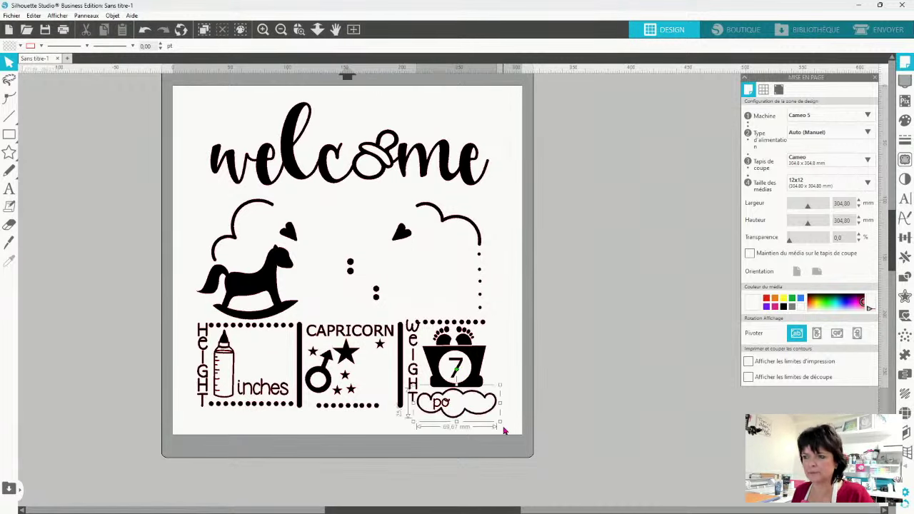
click(447, 405)
key(Delete)
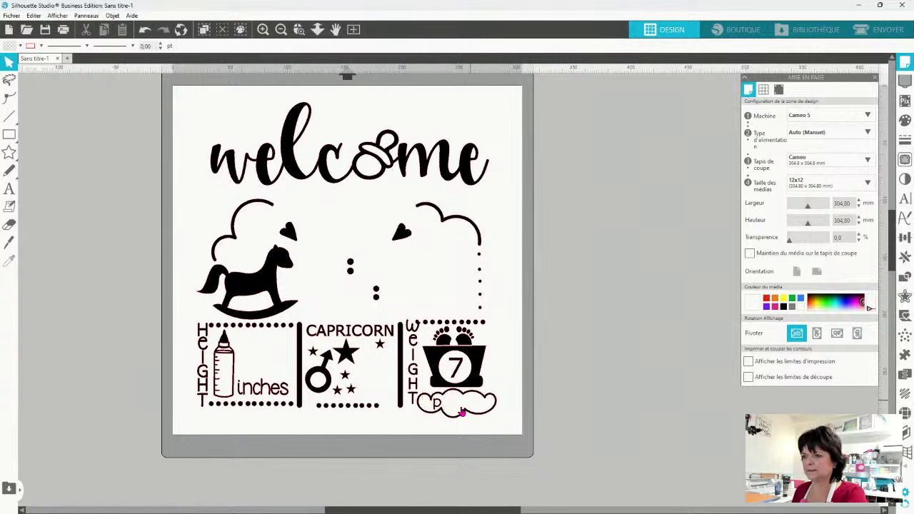
click(439, 404)
key(Delete)
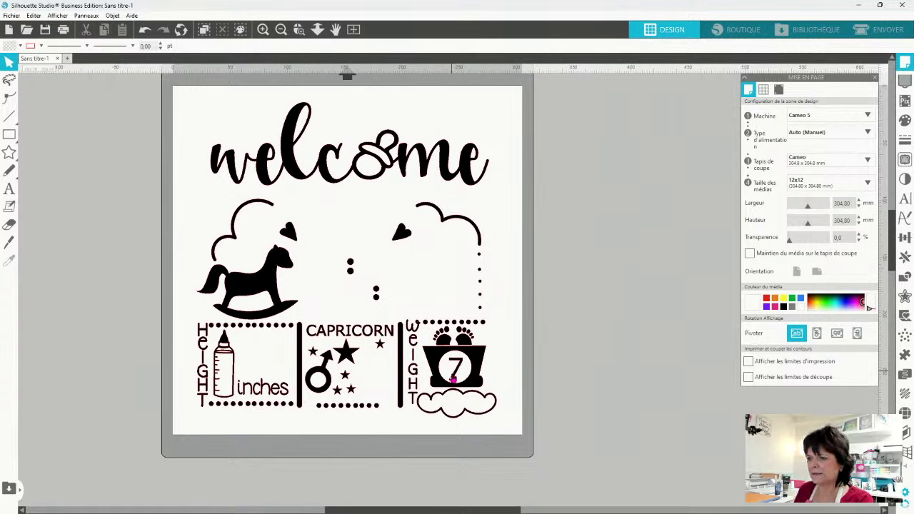
click(455, 378)
key(Delete)
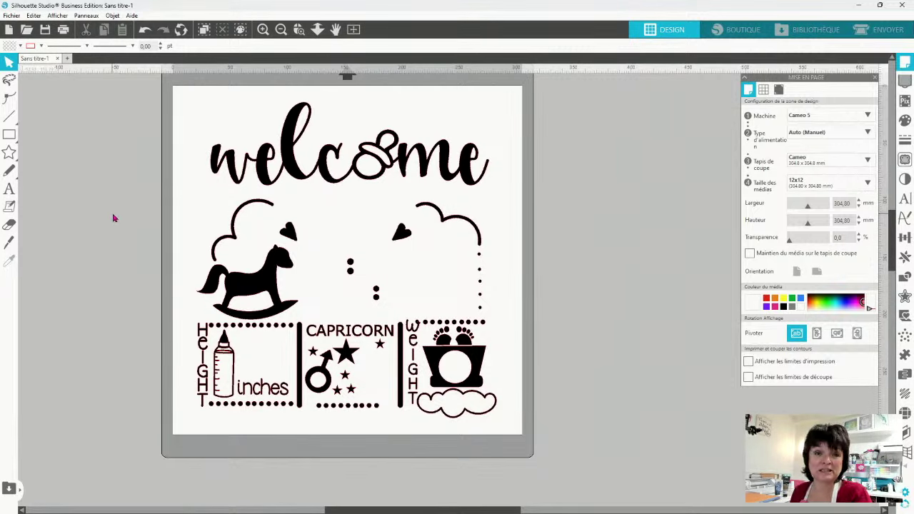
click(10, 244)
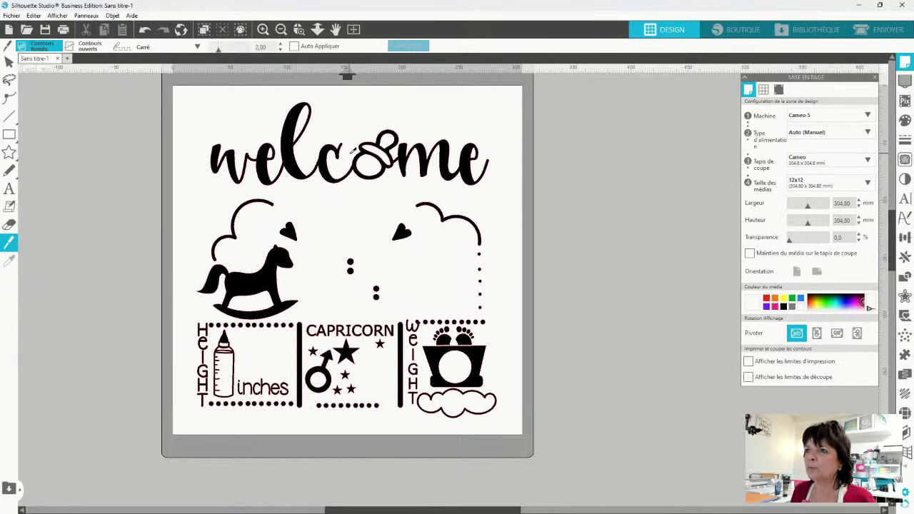
drag(349, 153, 346, 131)
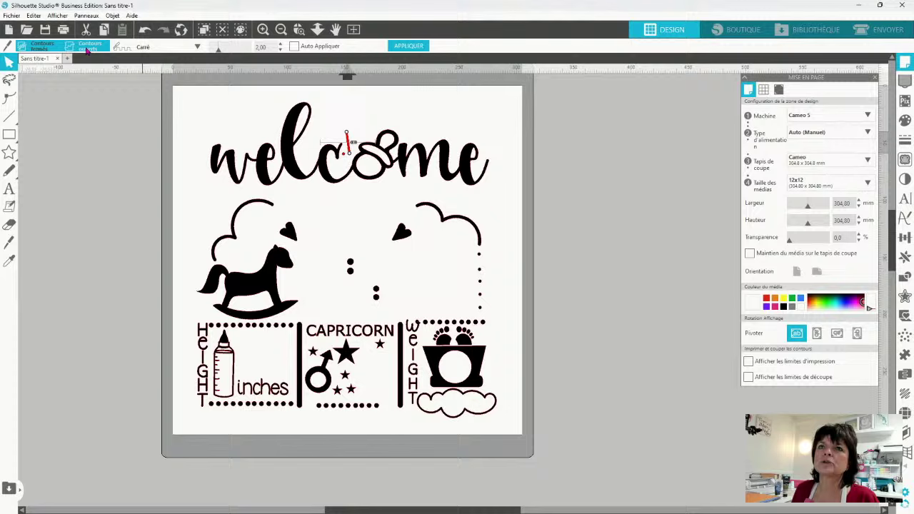
click(159, 47)
click(134, 64)
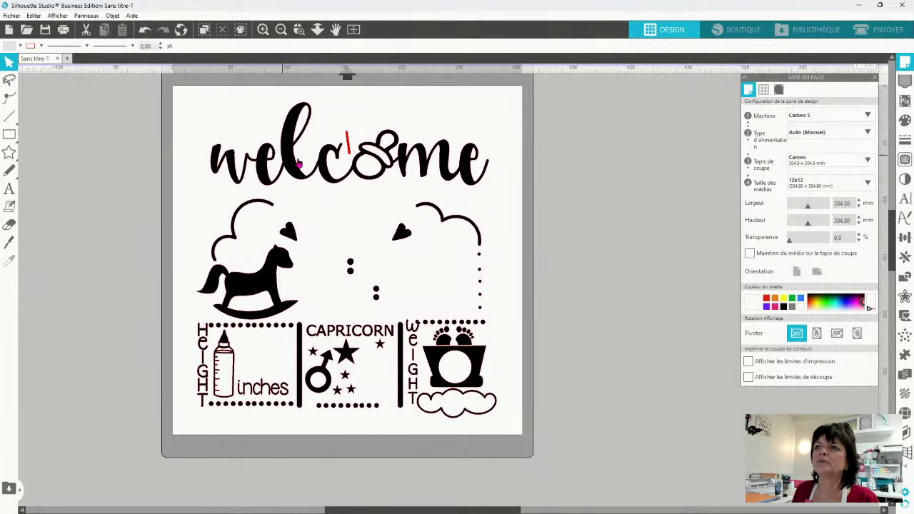
click(348, 147)
key(Delete)
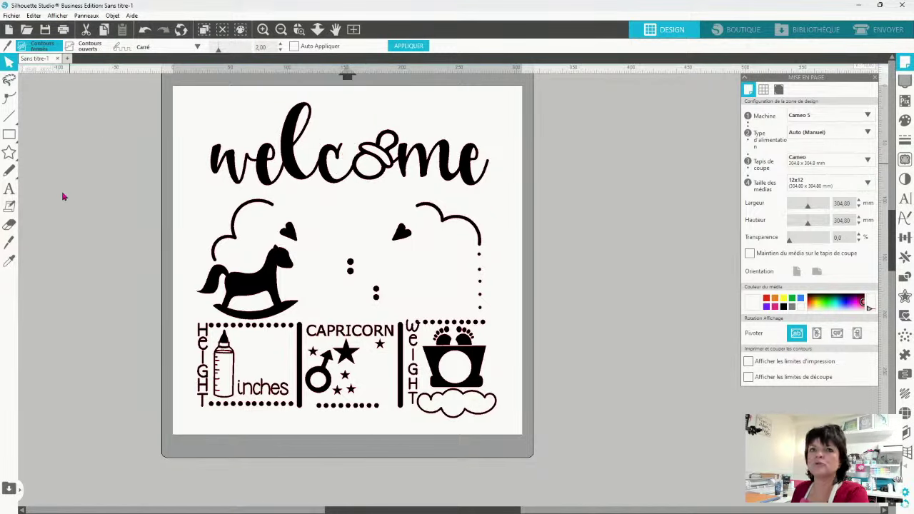
Set the knife to the straight type (Droit) with thickness 0,00 and cut the join between the "c" and the pacifier
click(9, 243)
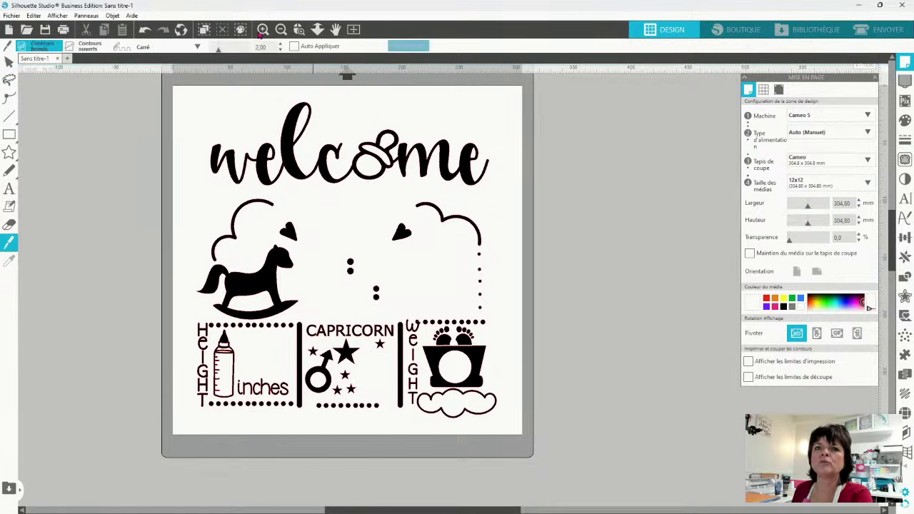
click(143, 48)
click(143, 62)
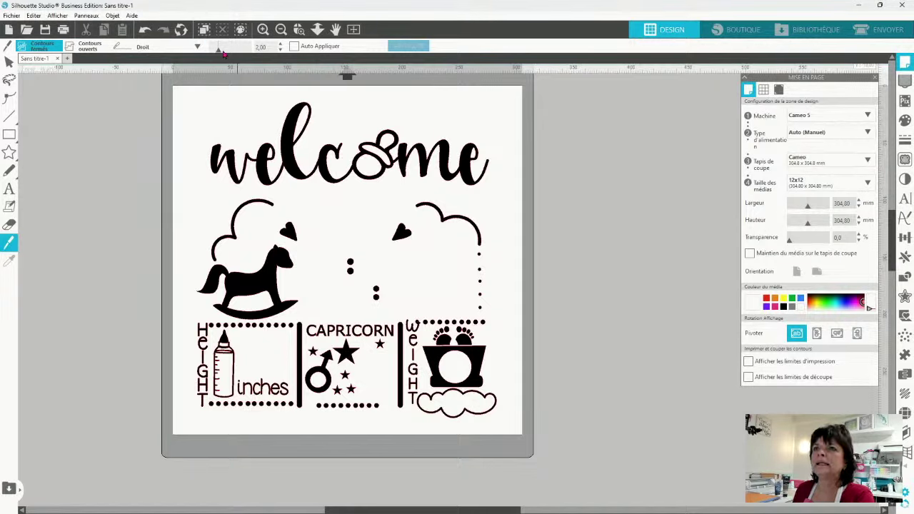
mouse_move(220, 56)
mouse_down()
mouse_move(191, 53)
mouse_move(217, 50)
mouse_up()
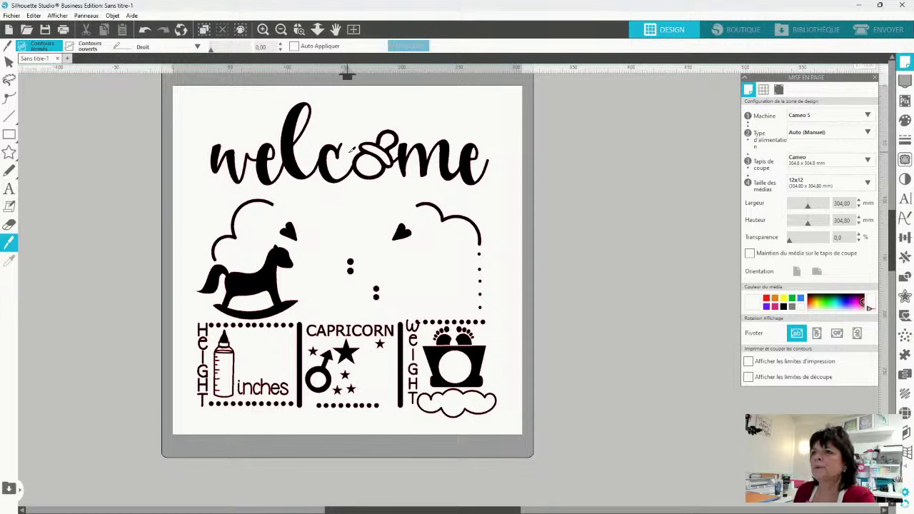
drag(350, 153, 355, 180)
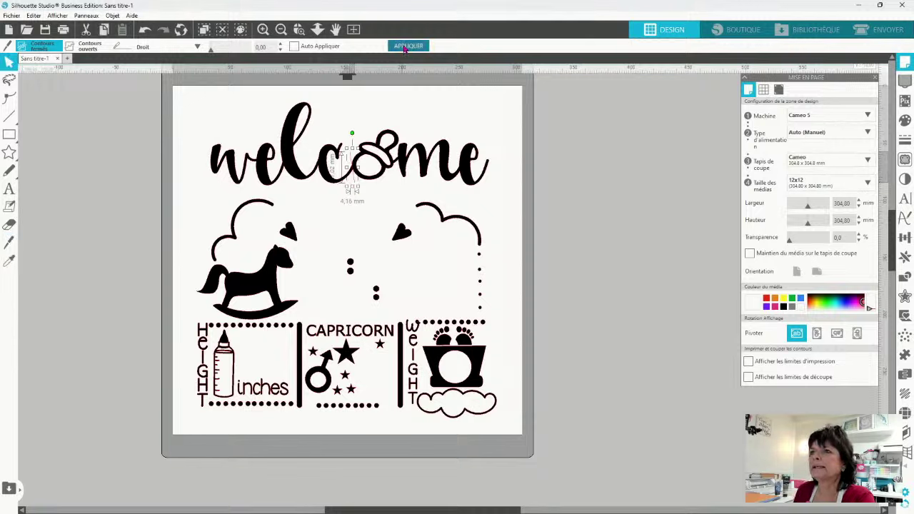
click(27, 172)
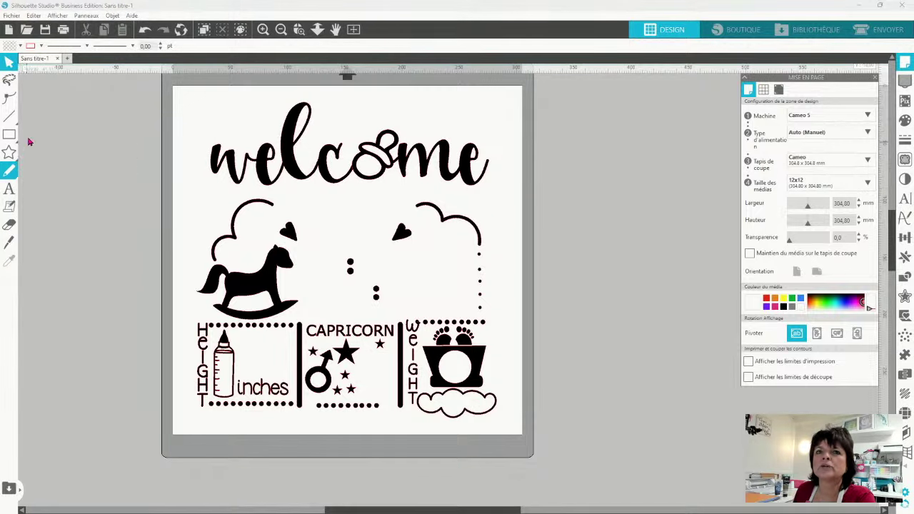
Cut the join between the pacifier and "me" with the knife, tilting and nudging the cut line to fit
click(8, 245)
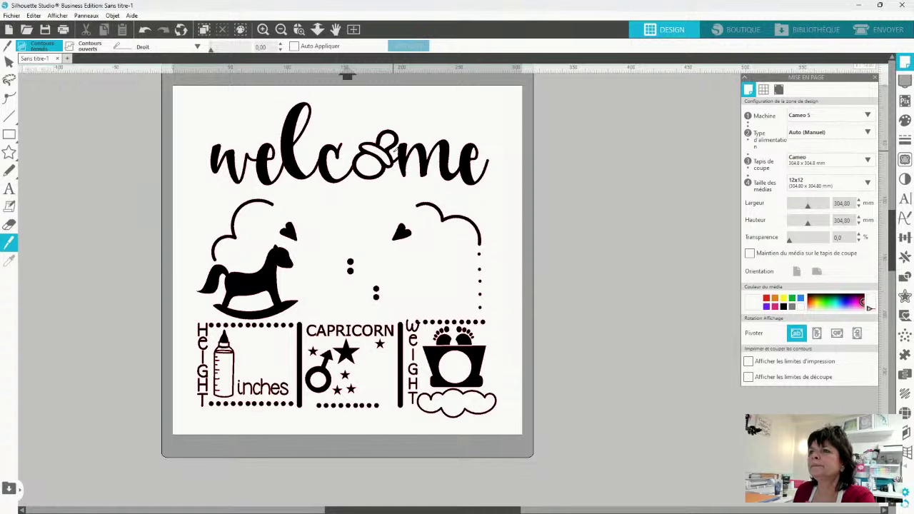
drag(393, 151, 393, 176)
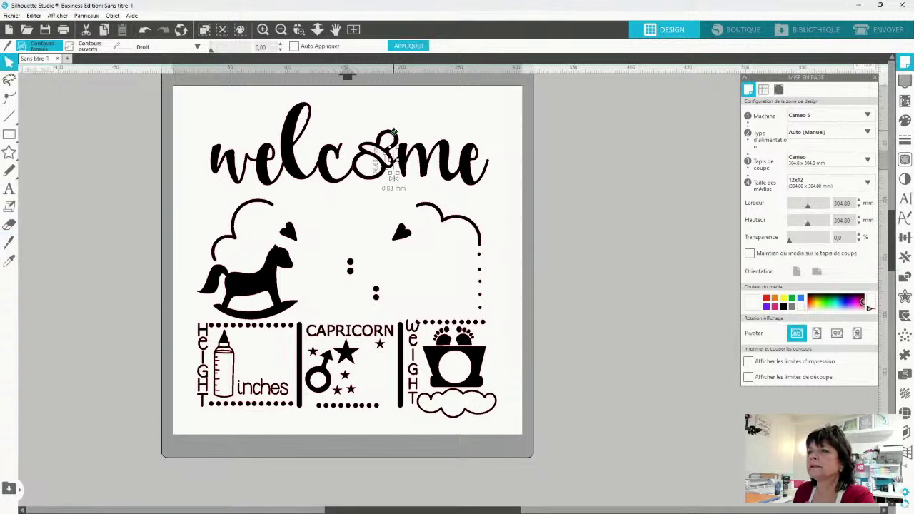
drag(393, 134, 392, 132)
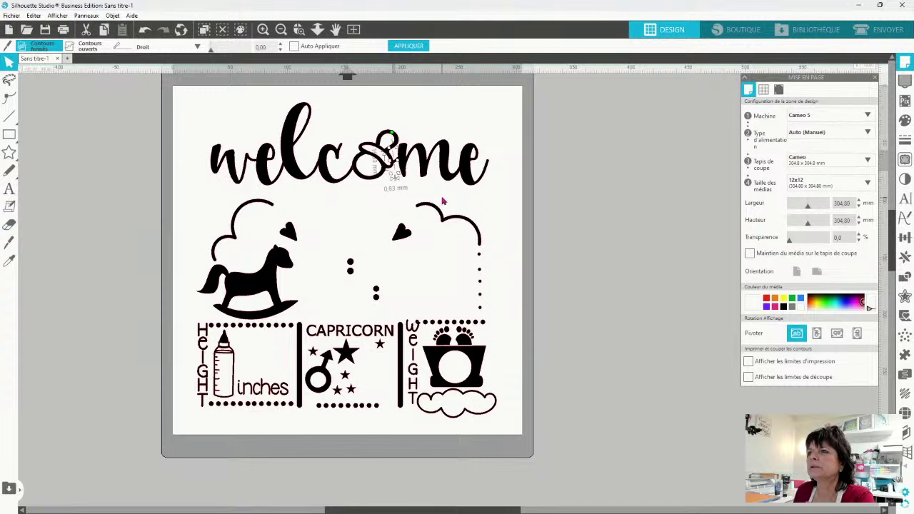
key(Left)
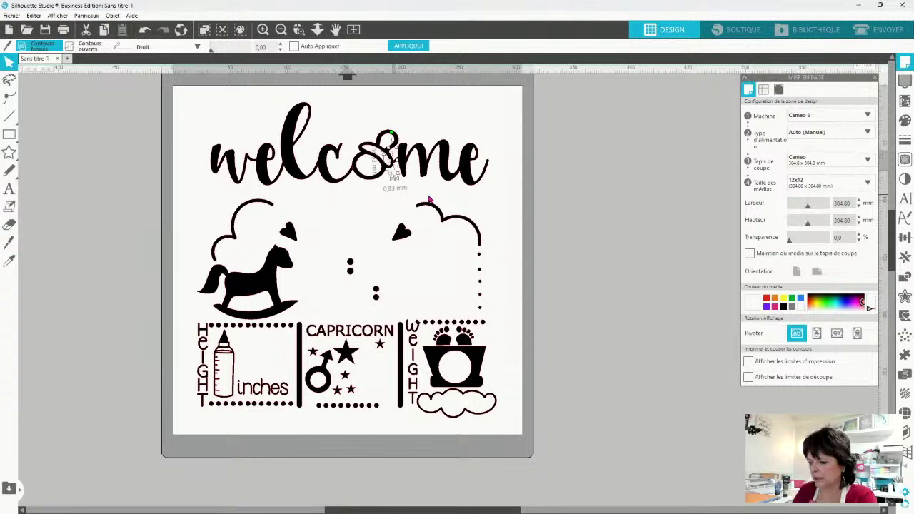
key(Escape)
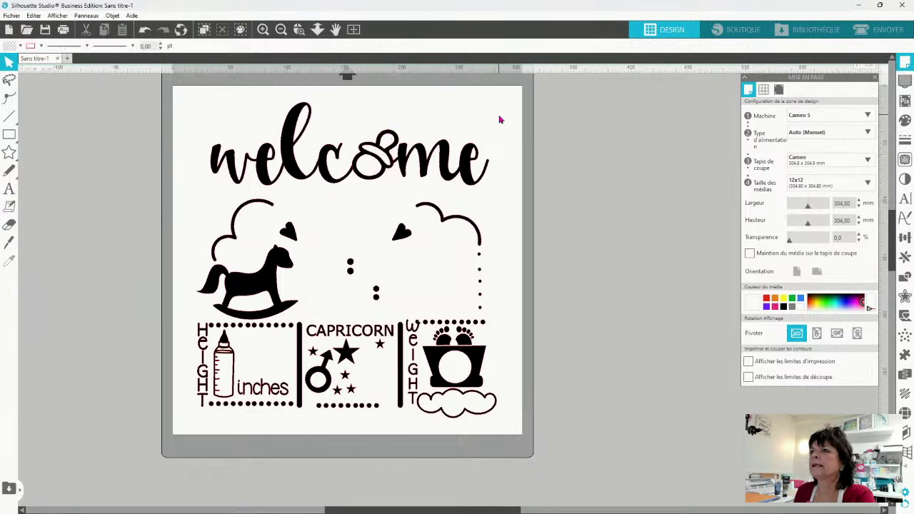
Delete the lettering "me" and "welc" on either side of the pacifier, keeping the pacifier
drag(500, 119, 394, 190)
key(Delete)
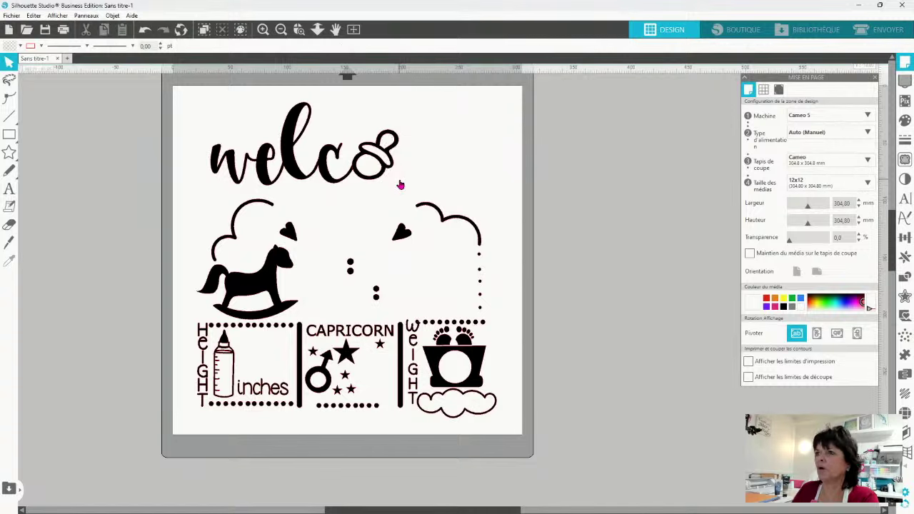
drag(193, 116, 318, 163)
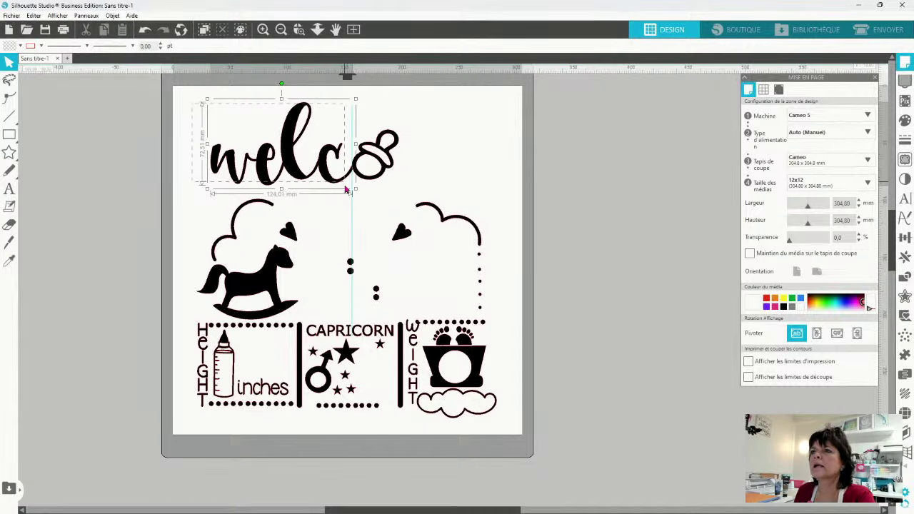
key(Delete)
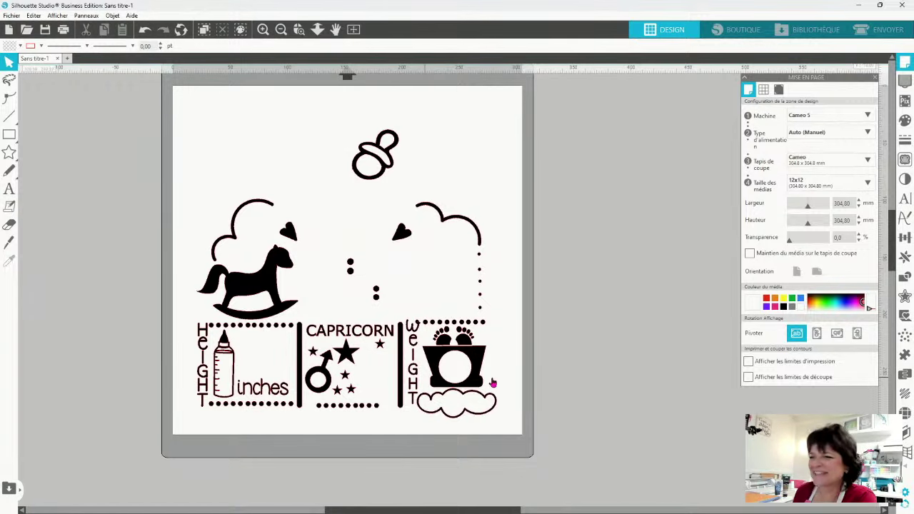
Add the text "Bienvenue" near the upper-left corner of the page
click(9, 189)
click(191, 121)
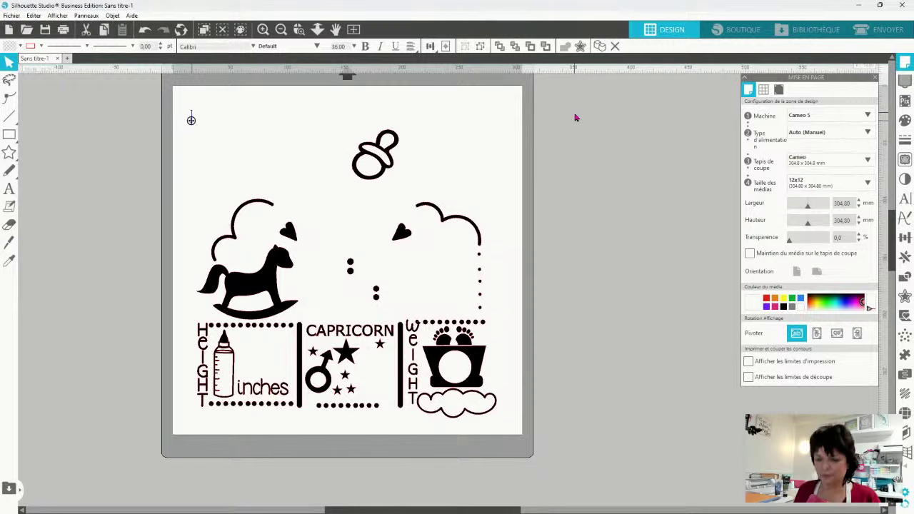
text(Bienvenue)
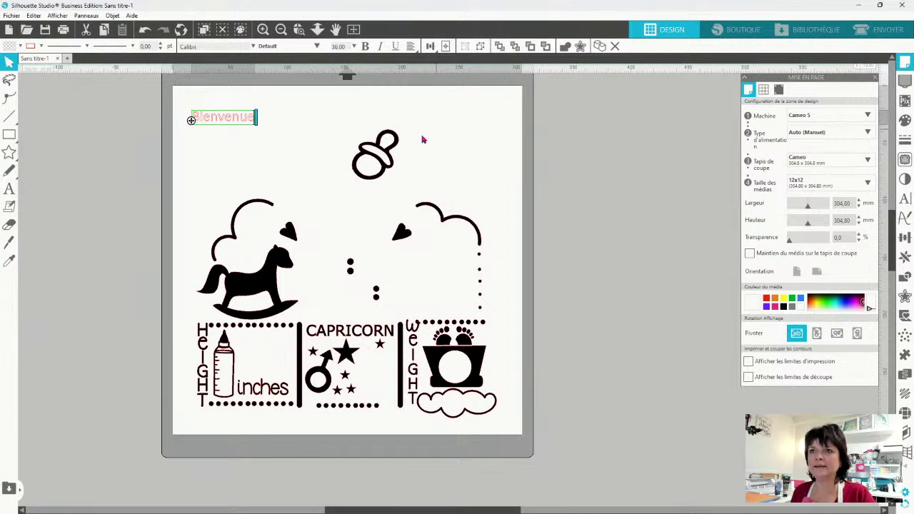
click(276, 141)
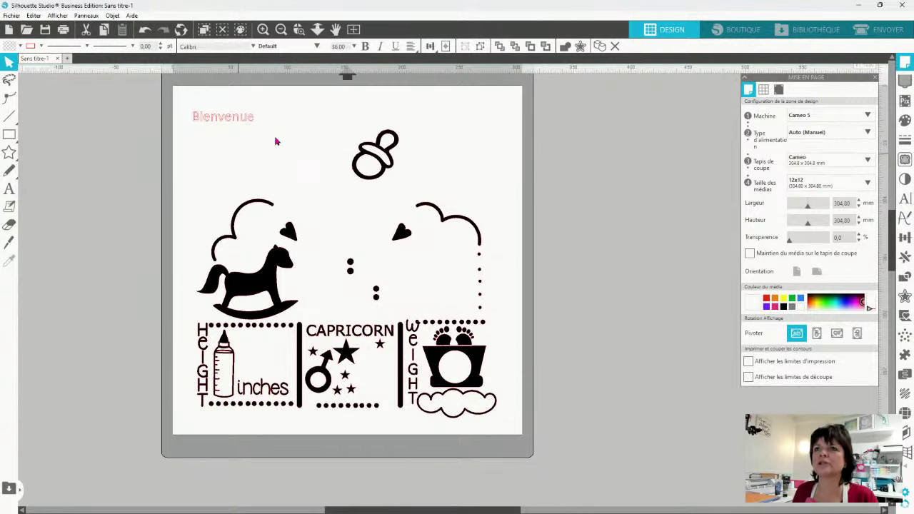
Enlarge "Bienvenue" to about 267 mm wide and move it slightly down, level with the pacifier
click(241, 118)
drag(260, 128, 502, 200)
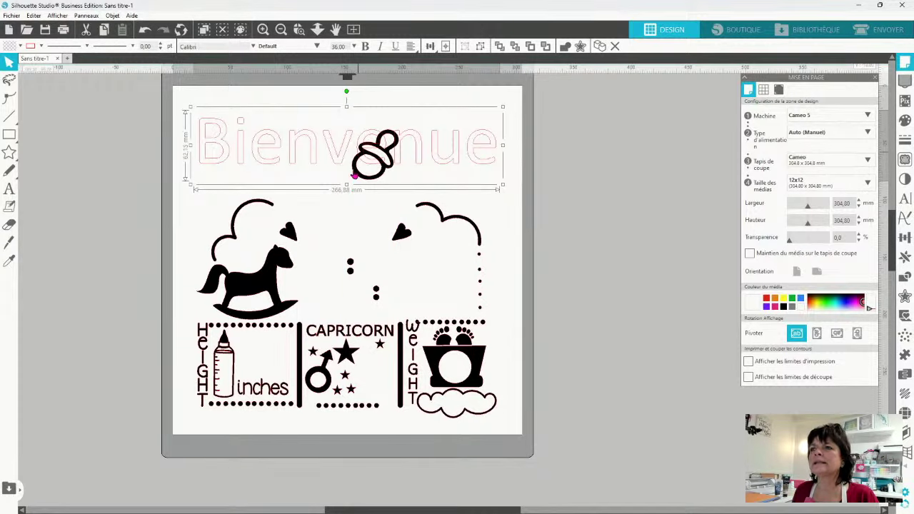
drag(420, 168, 418, 182)
click(618, 158)
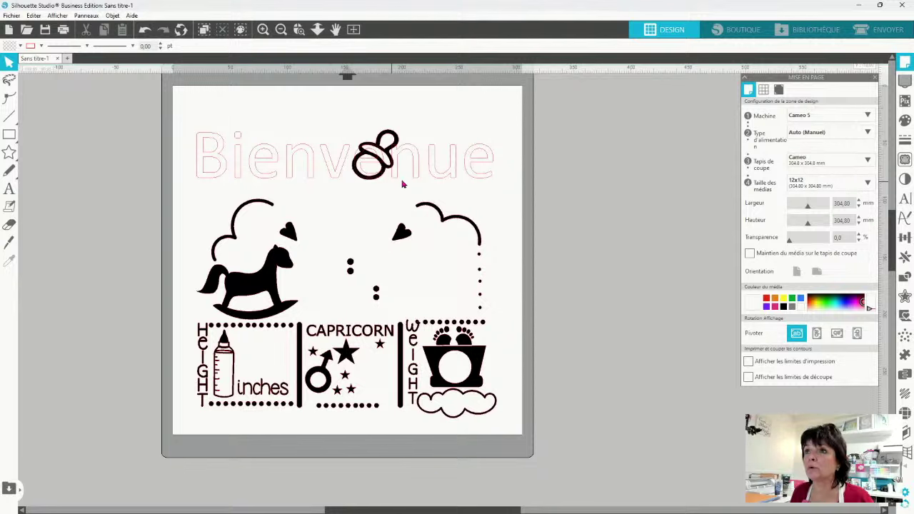
Change the font of the whole word "Bienvenue" to Kiss Melody FIX
click(475, 178)
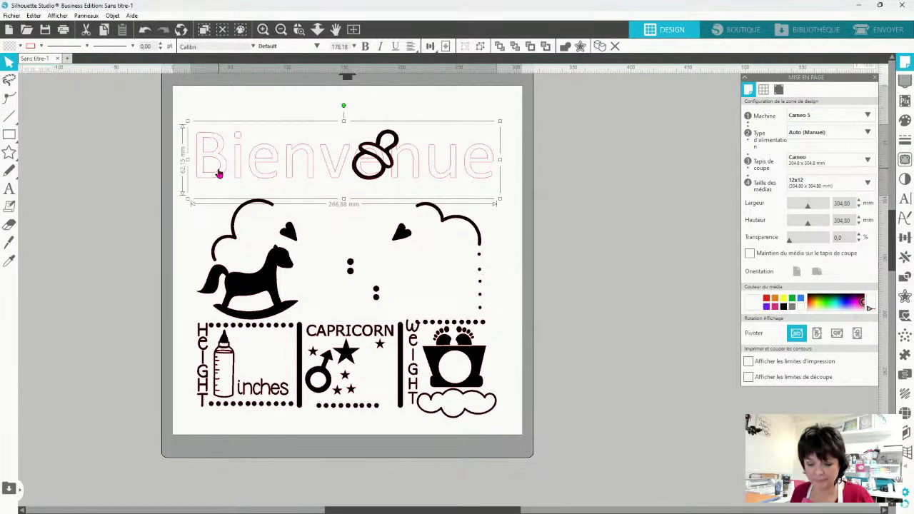
double_click(290, 178)
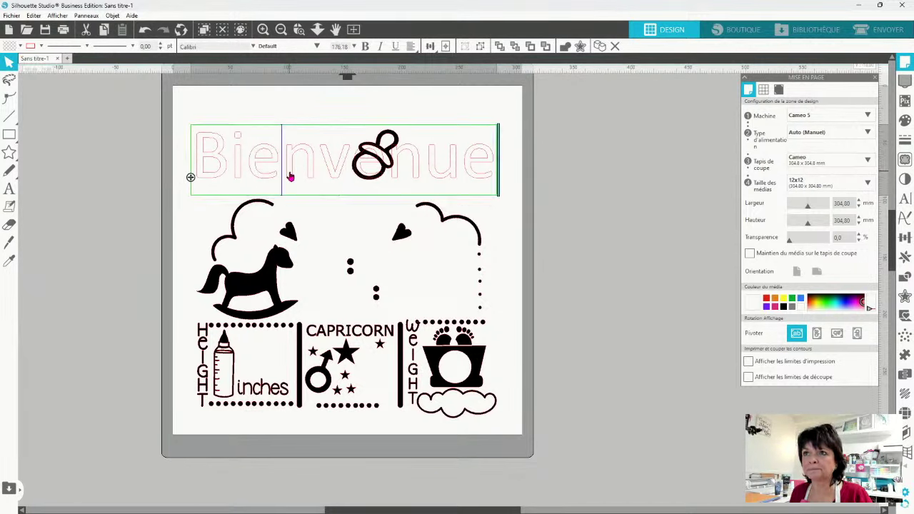
key(ctrl+a)
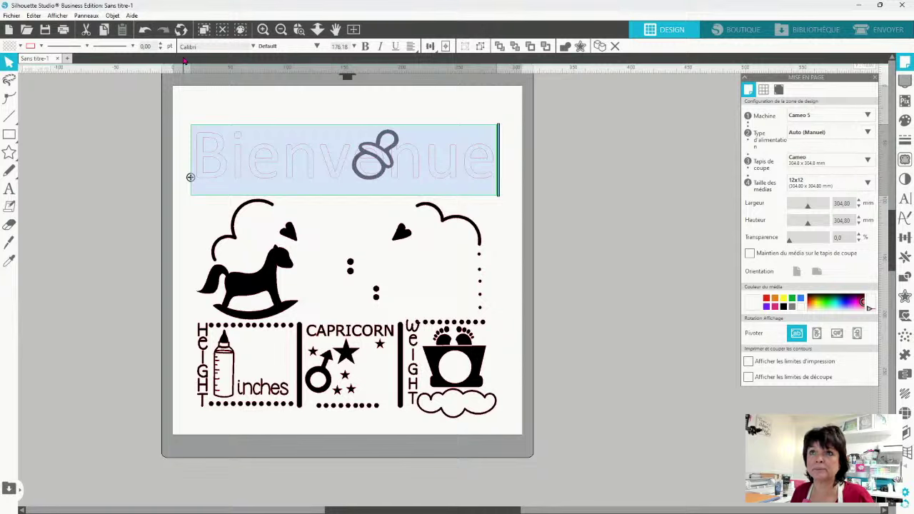
click(253, 46)
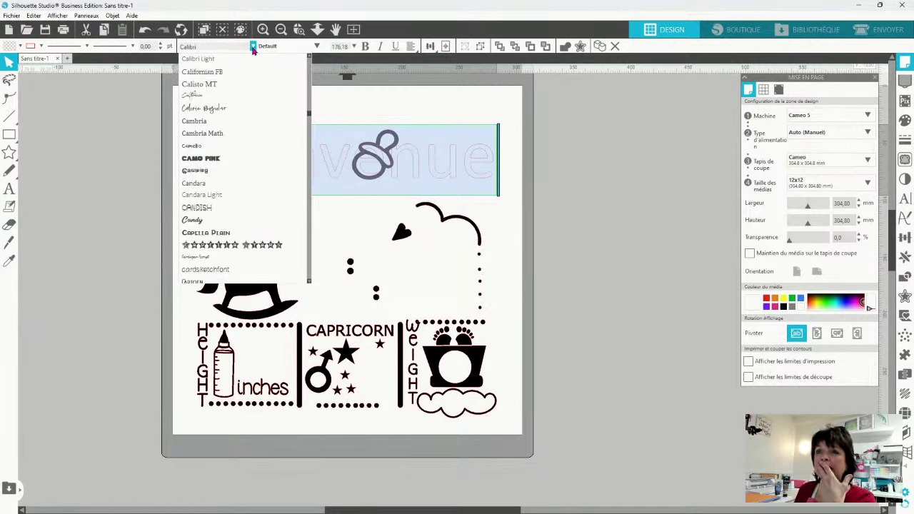
scroll(261, 218, down, 1)
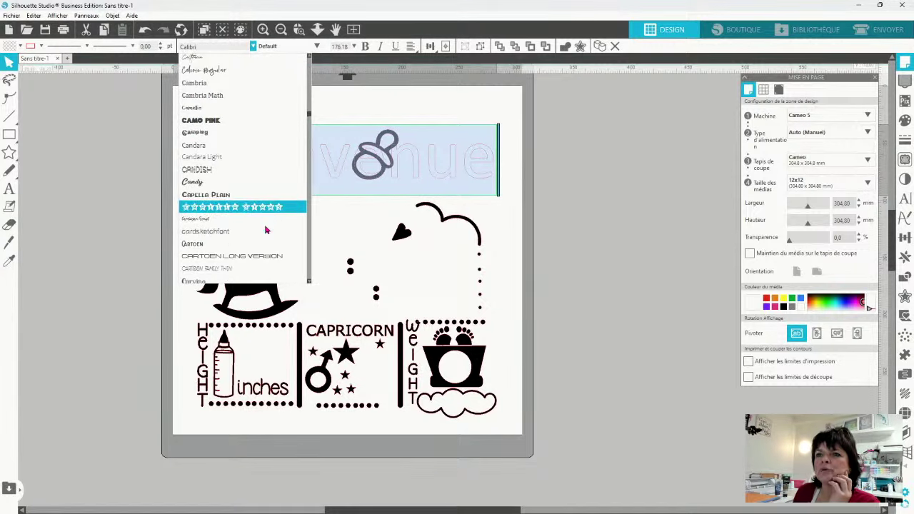
scroll(271, 225, down, 2)
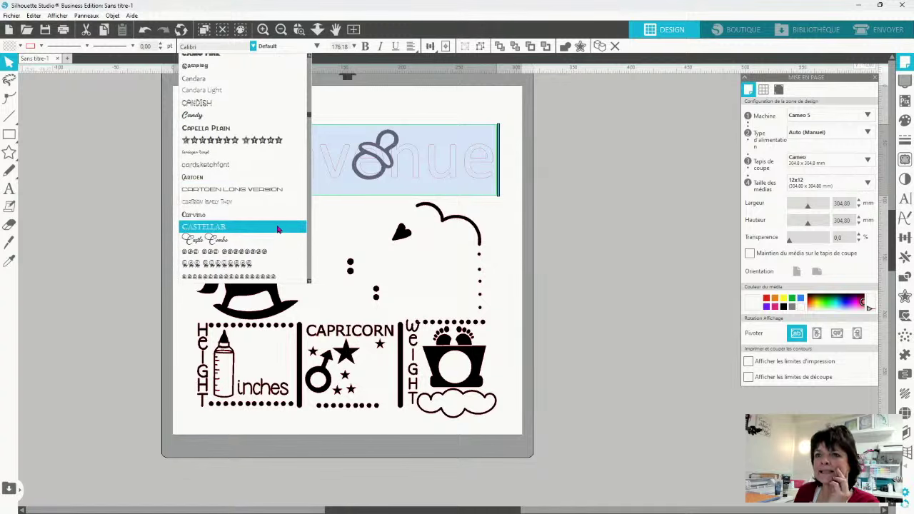
scroll(278, 227, down, 3)
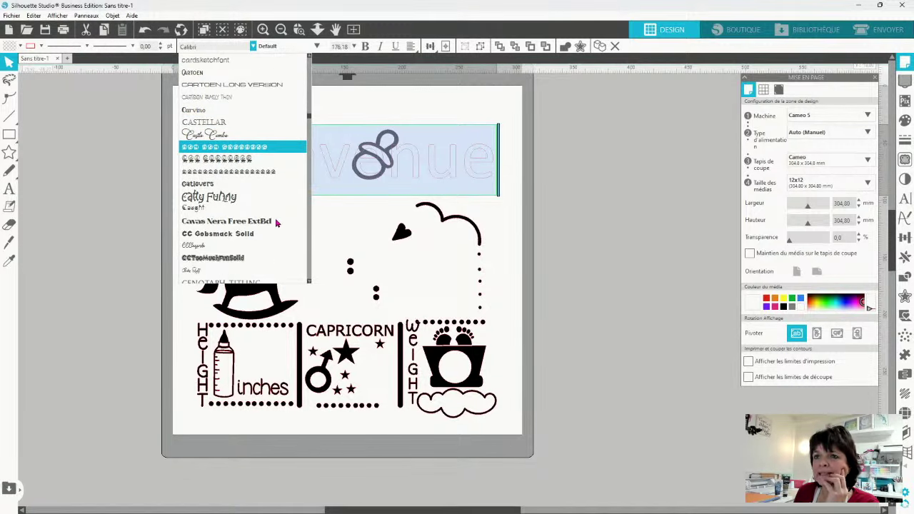
scroll(277, 224, down, 1)
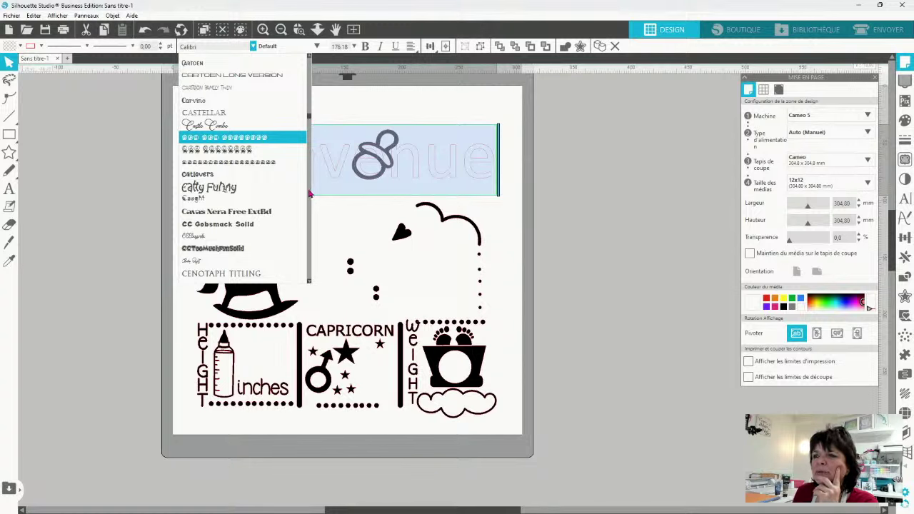
scroll(307, 143, down, 1)
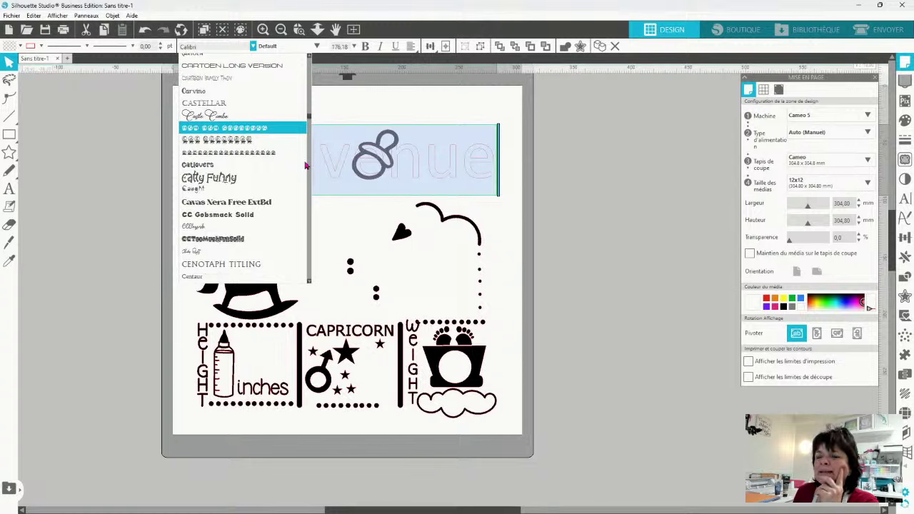
scroll(310, 187, down, 10)
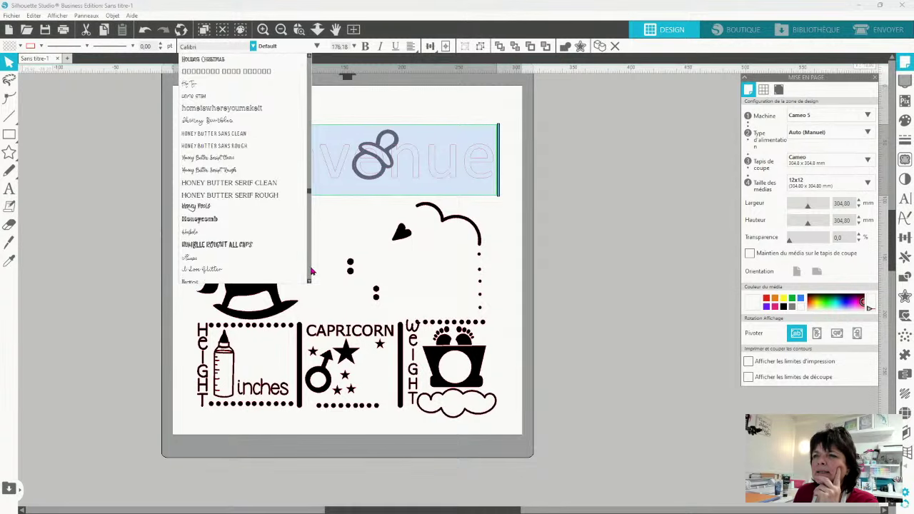
scroll(311, 271, down, 6)
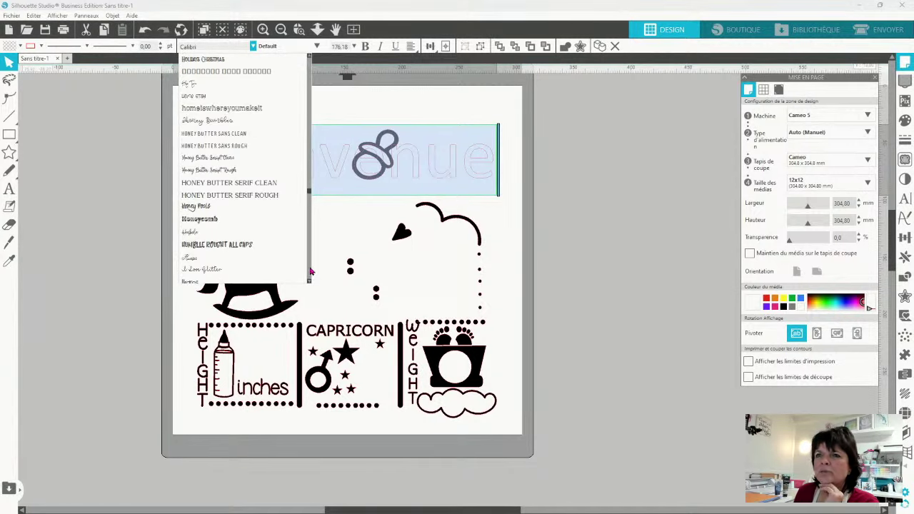
scroll(310, 271, down, 6)
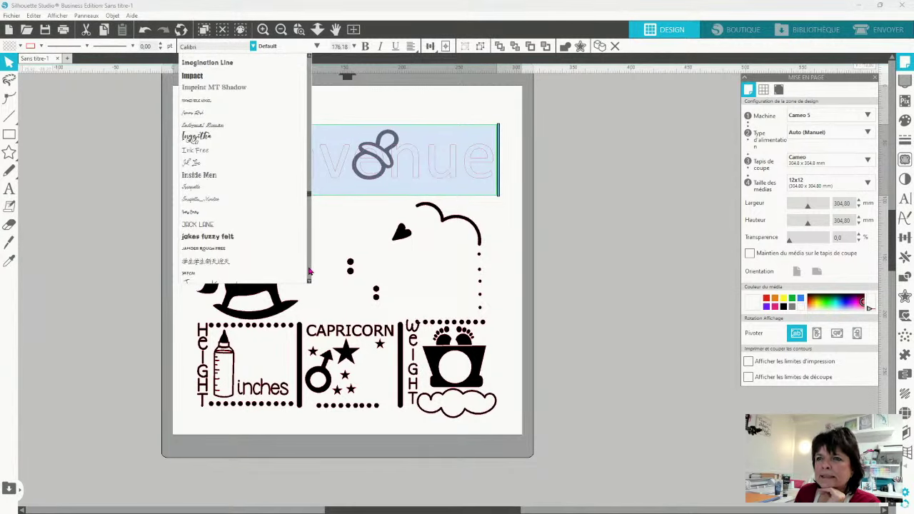
scroll(310, 271, down, 6)
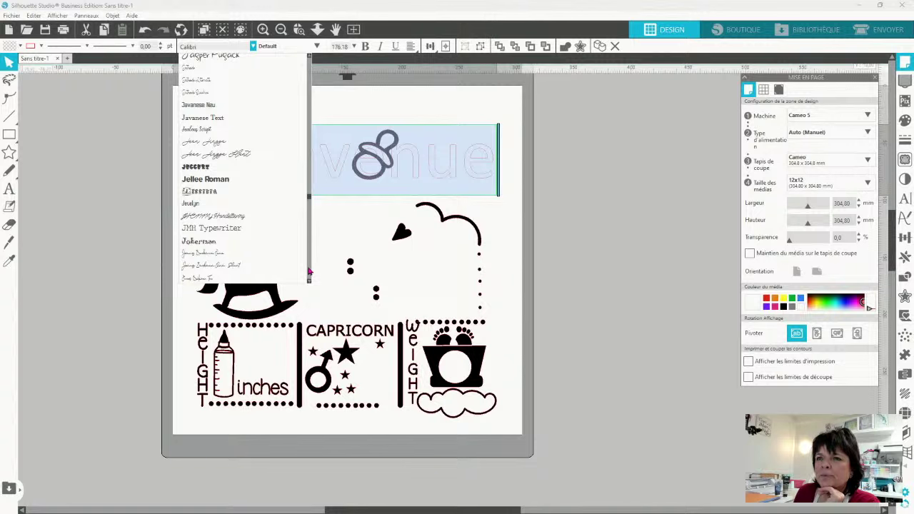
scroll(310, 271, down, 6)
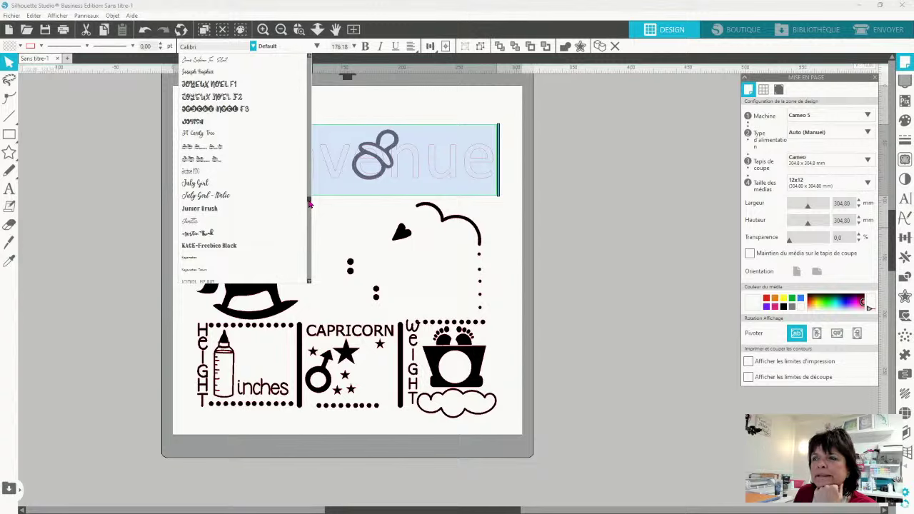
scroll(309, 203, down, 5)
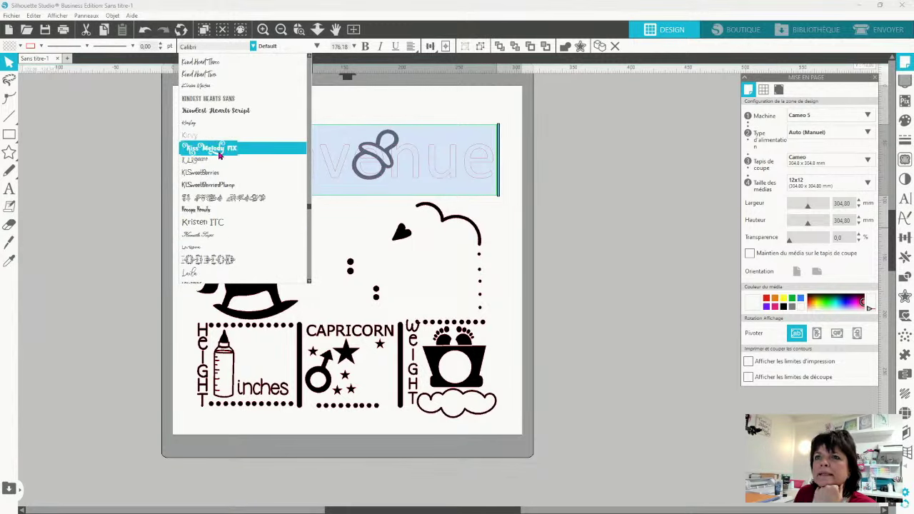
click(220, 149)
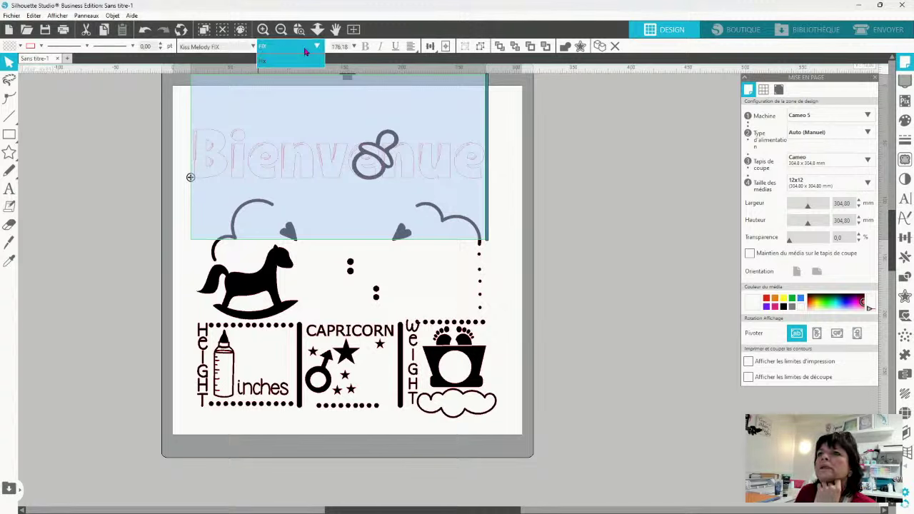
Set the font of "Bienvenue" to Magnolia Sky
click(253, 46)
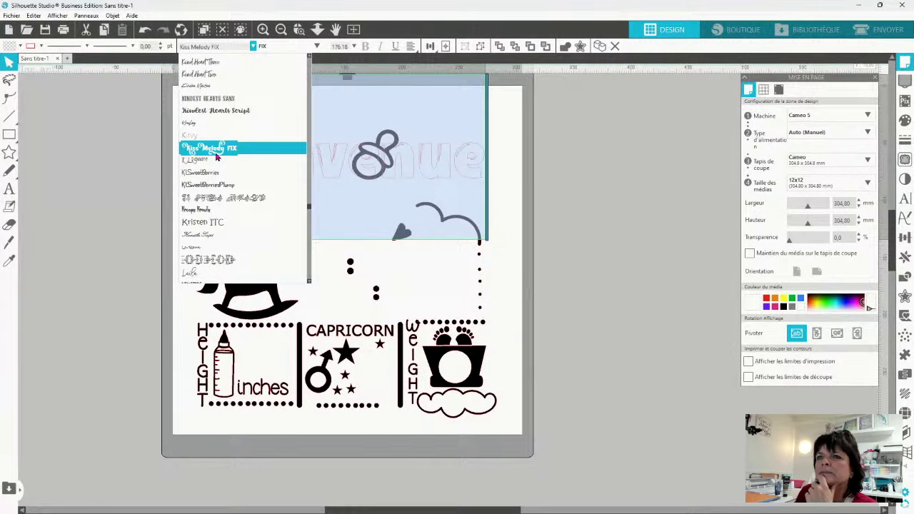
scroll(242, 209, down, 2)
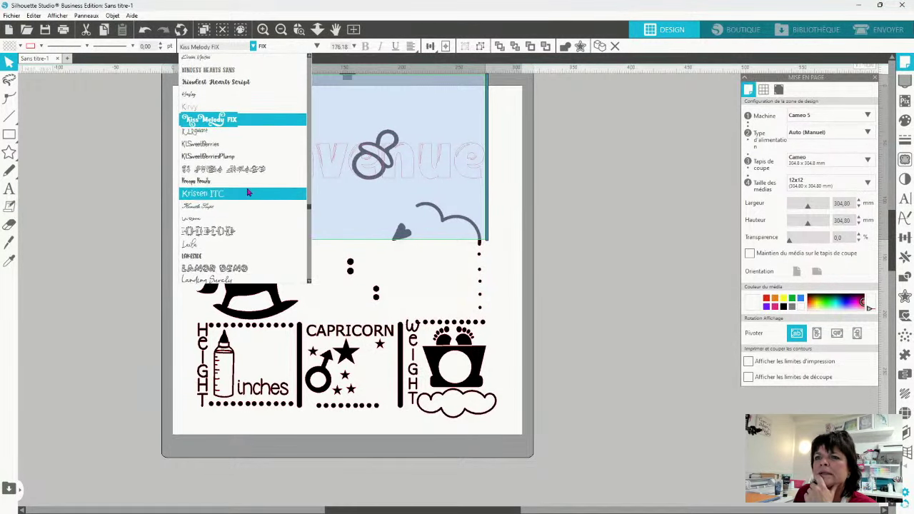
scroll(243, 214, down, 6)
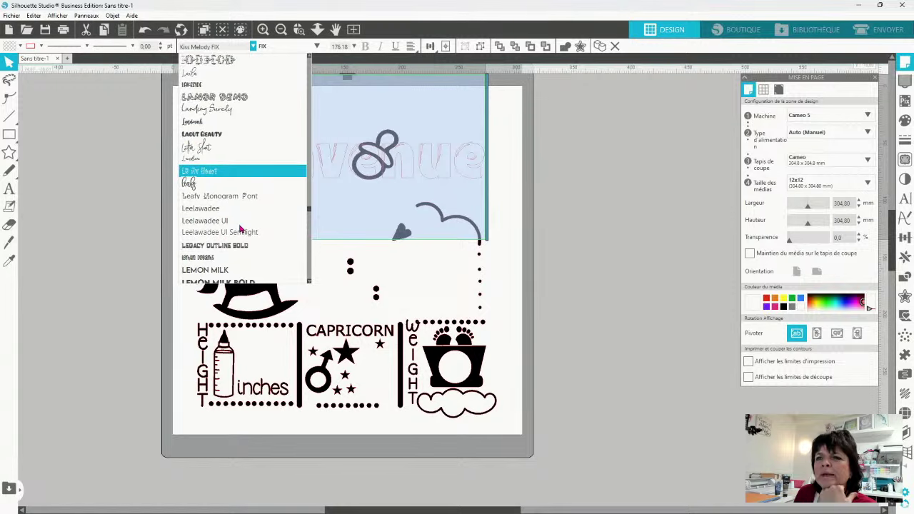
scroll(241, 229, down, 1)
scroll(242, 228, down, 7)
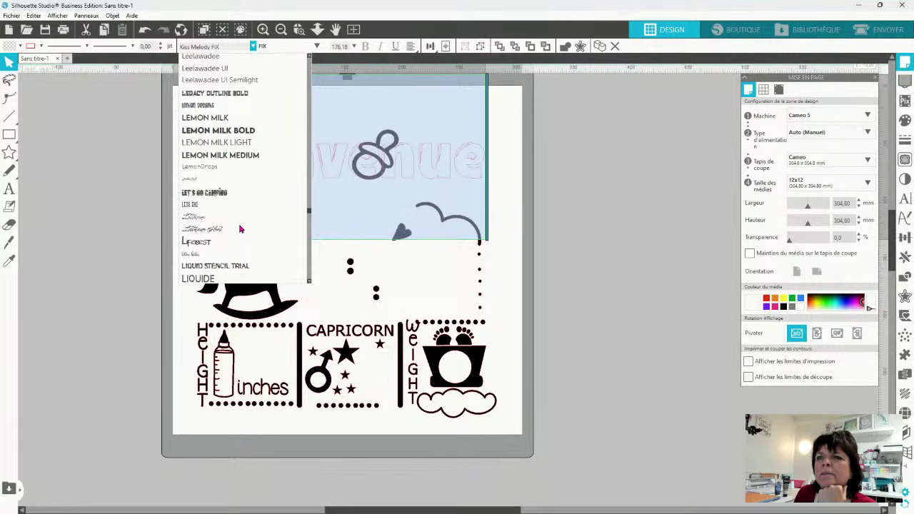
scroll(230, 240, down, 5)
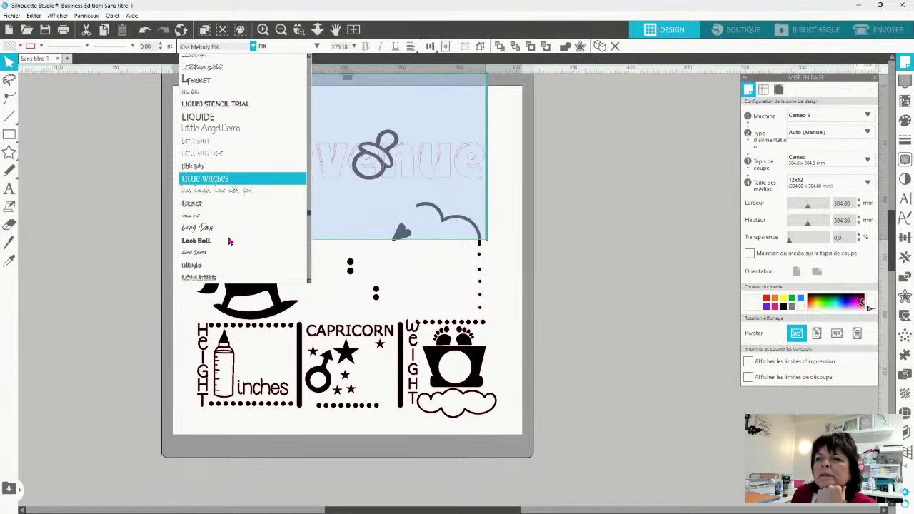
scroll(231, 240, down, 4)
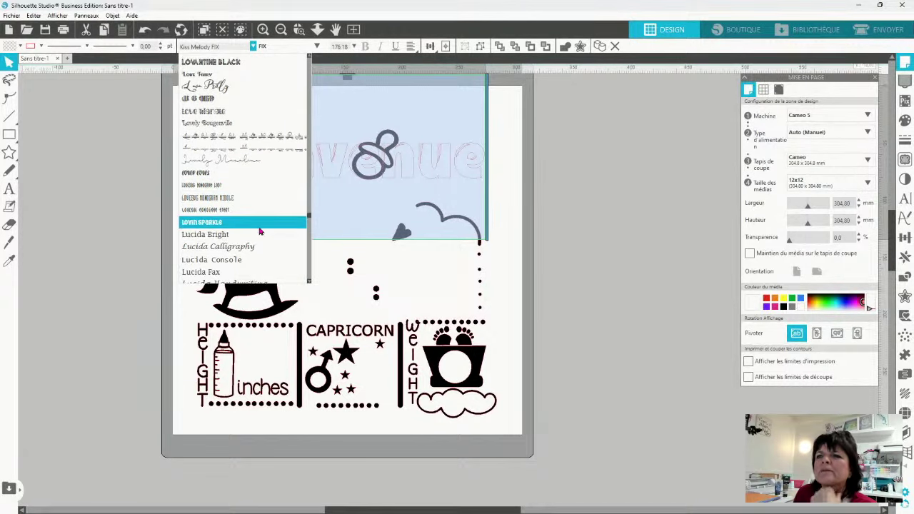
scroll(260, 228, down, 3)
scroll(260, 227, down, 1)
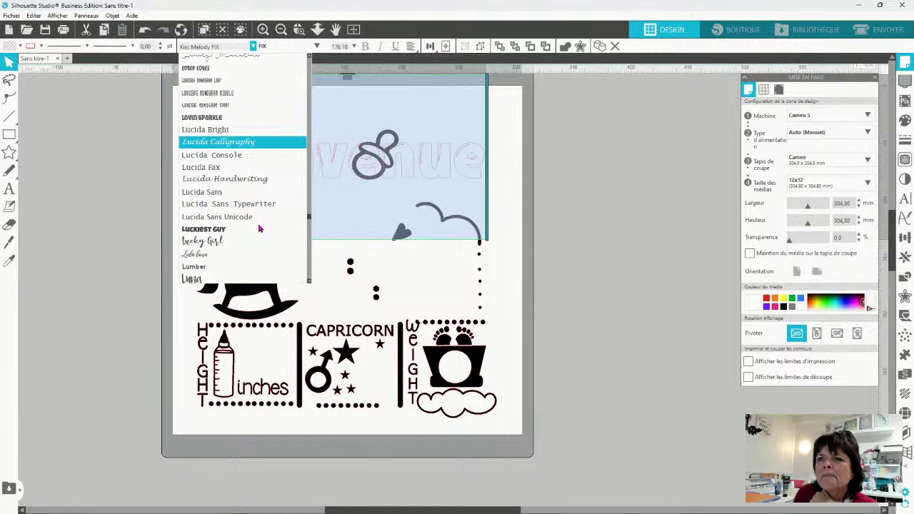
scroll(260, 228, down, 1)
scroll(261, 228, down, 2)
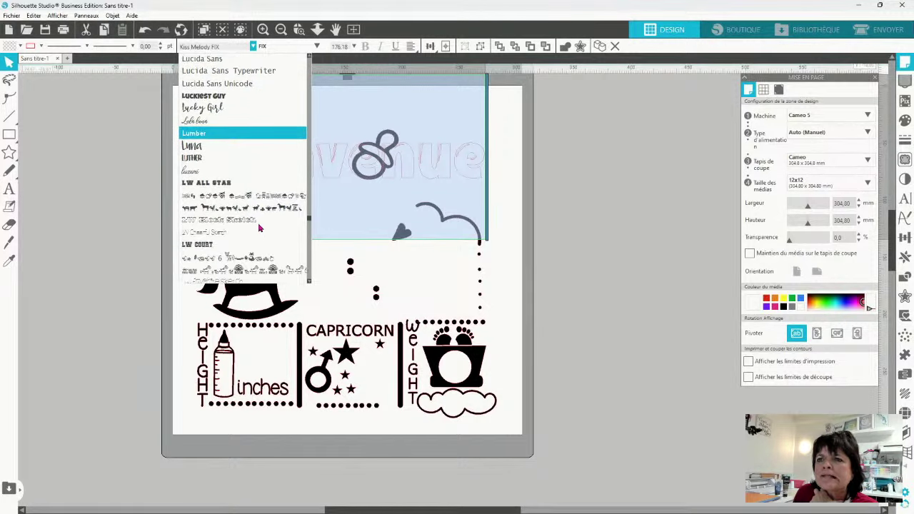
scroll(260, 228, down, 4)
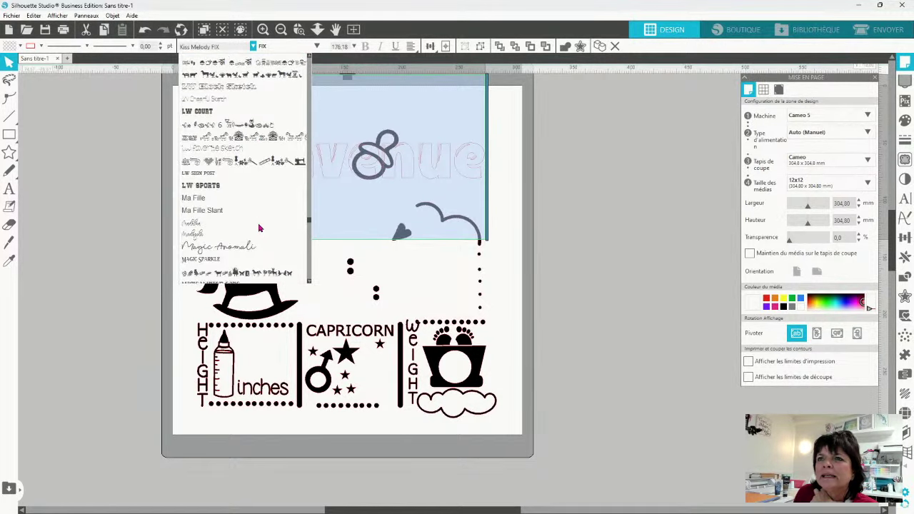
scroll(260, 228, down, 1)
scroll(260, 228, down, 2)
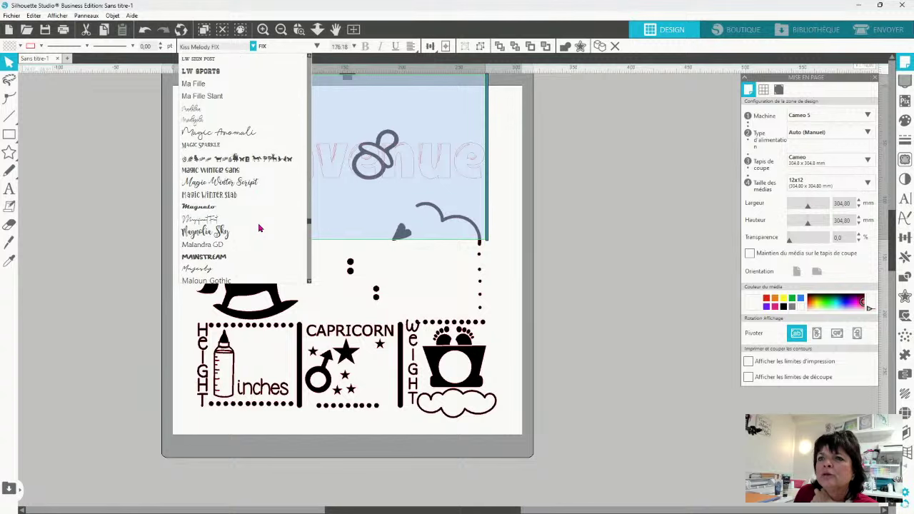
scroll(260, 227, down, 1)
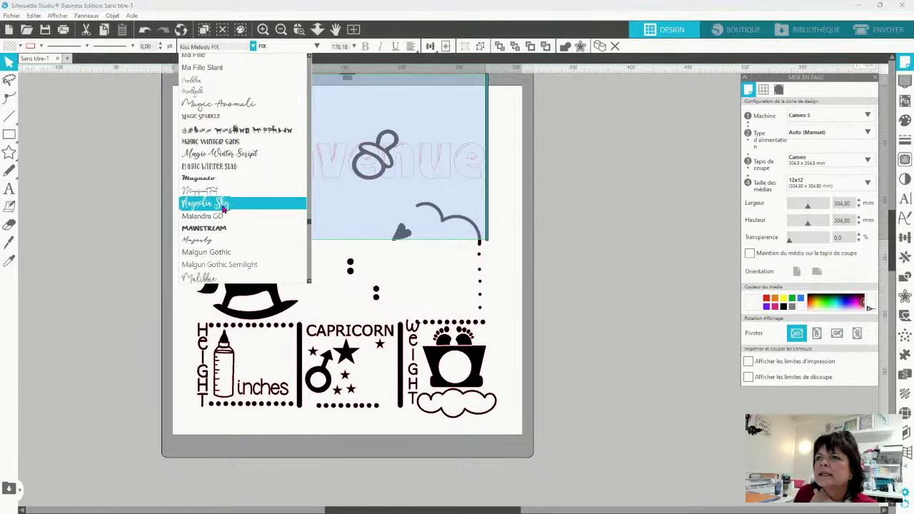
click(235, 205)
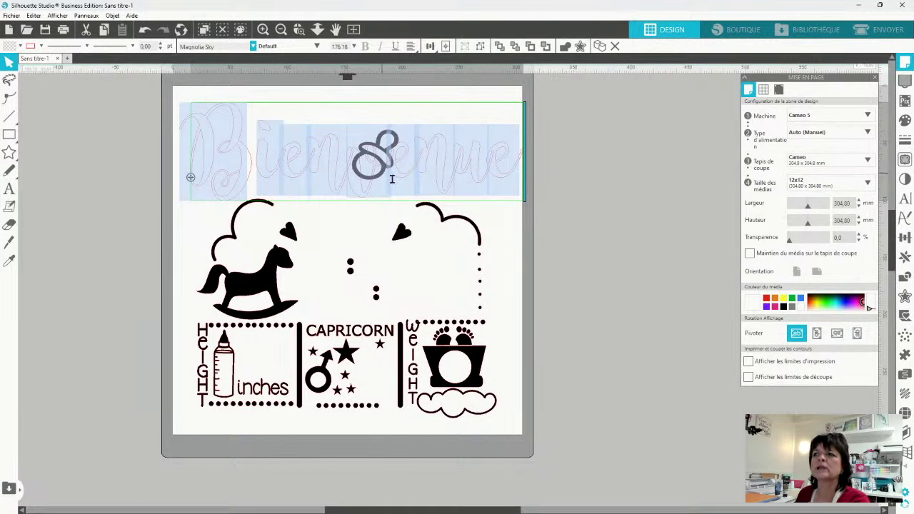
Apply the roadster Script font to "Bienvenue"
click(252, 46)
click(339, 288)
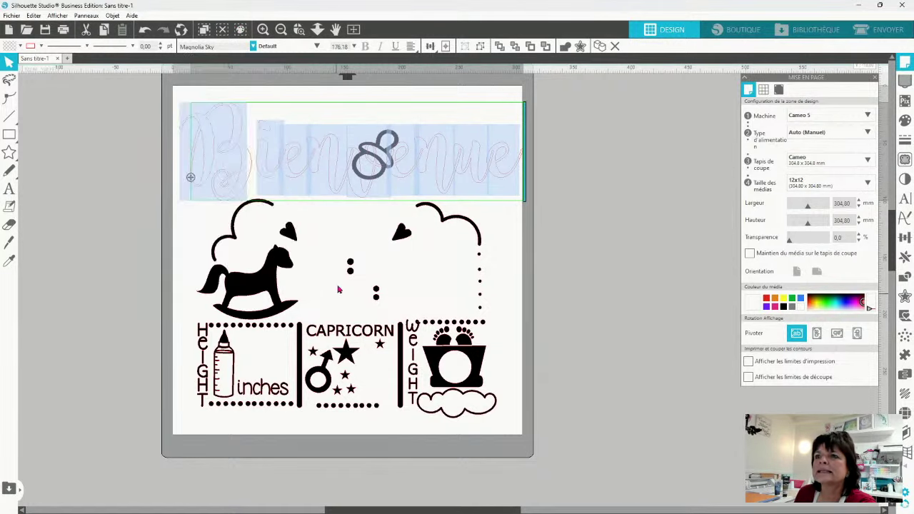
click(253, 47)
click(225, 46)
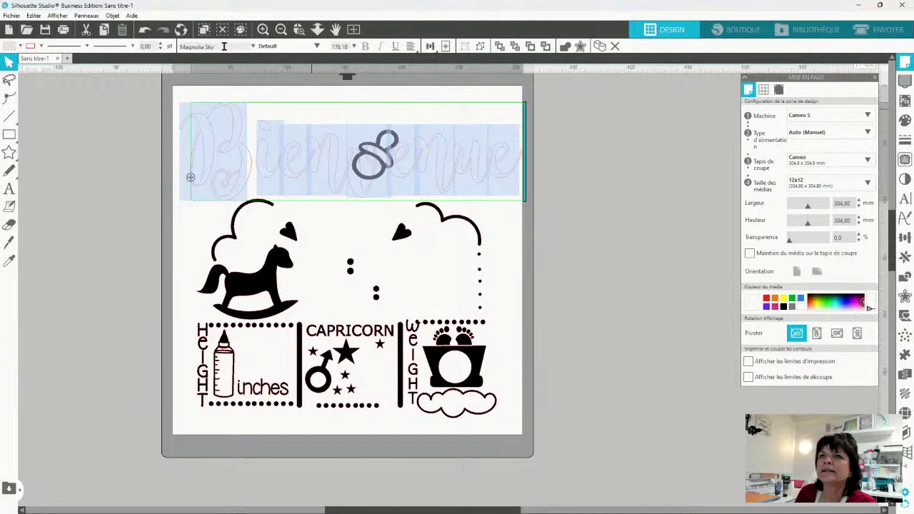
drag(224, 46, 154, 45)
text(roadster Script)
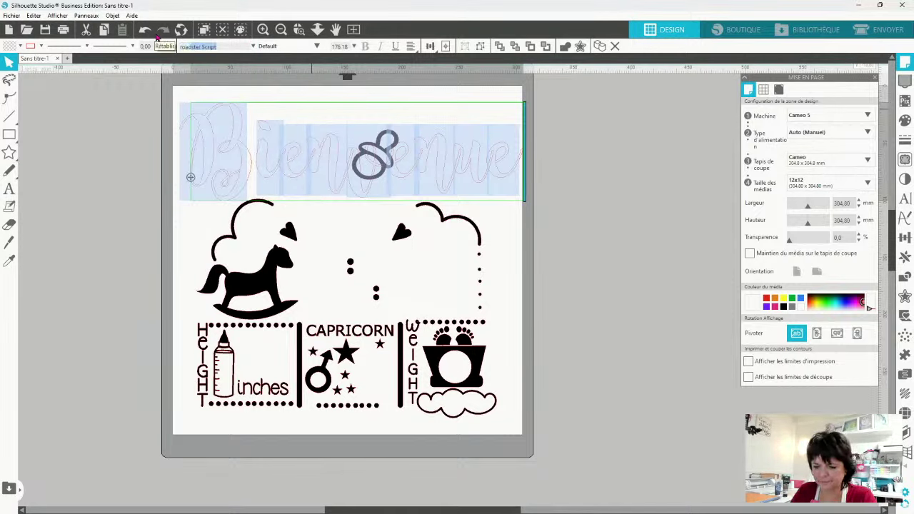
key(Return)
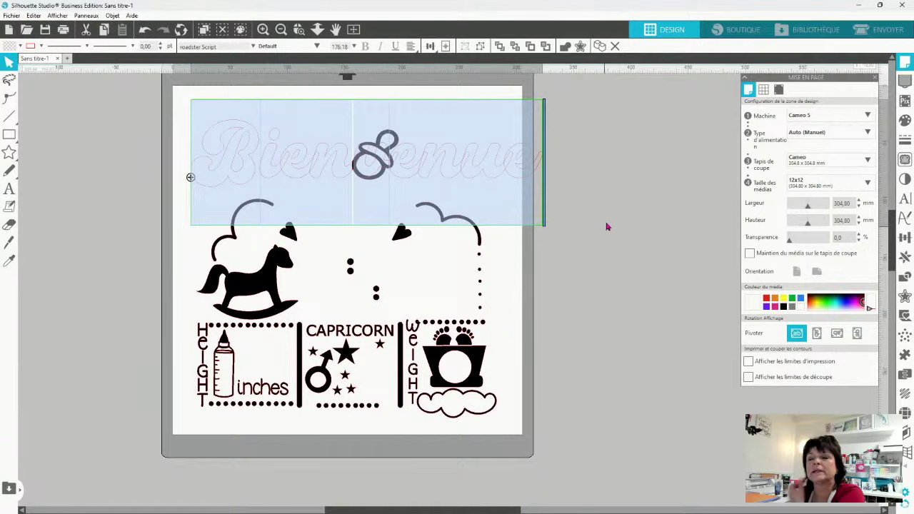
Reposition "Bienvenue" behind the pacifier and shrink it to about 253 mm wide so it fits within the page
click(601, 185)
drag(488, 180, 469, 170)
click(497, 166)
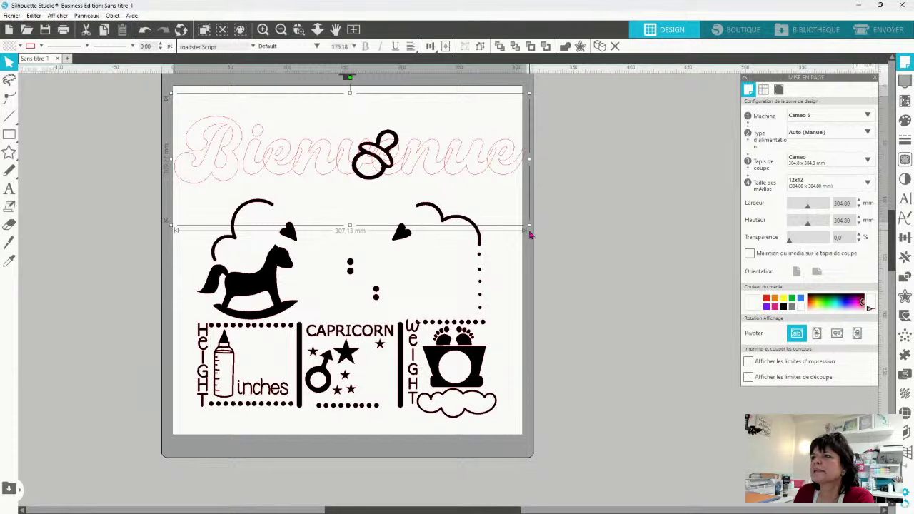
drag(530, 234, 467, 166)
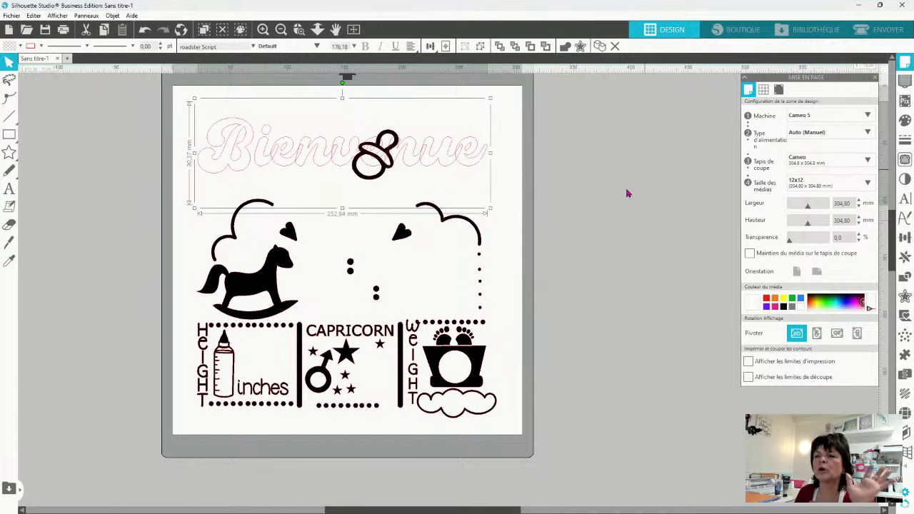
Duplicate the "Bienvenue" text to the left and move the copy farther away, off the page
key(i)
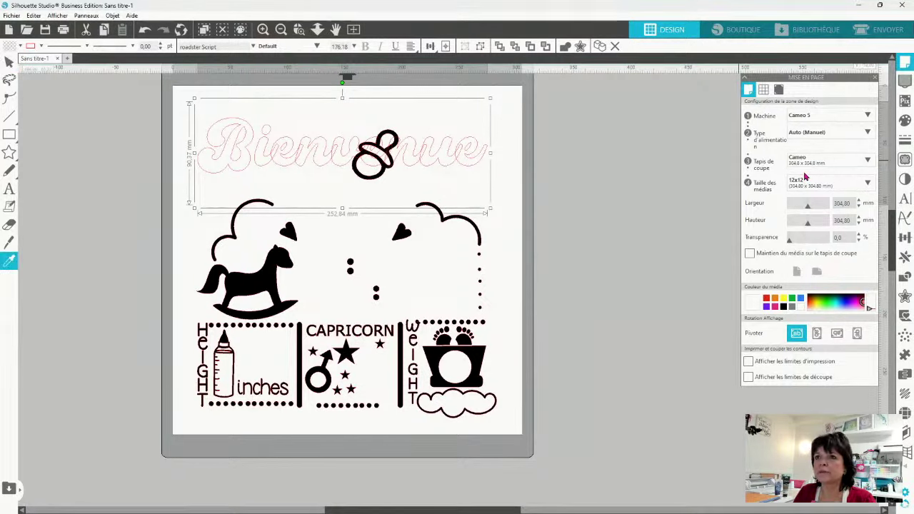
key(ctrl+Left)
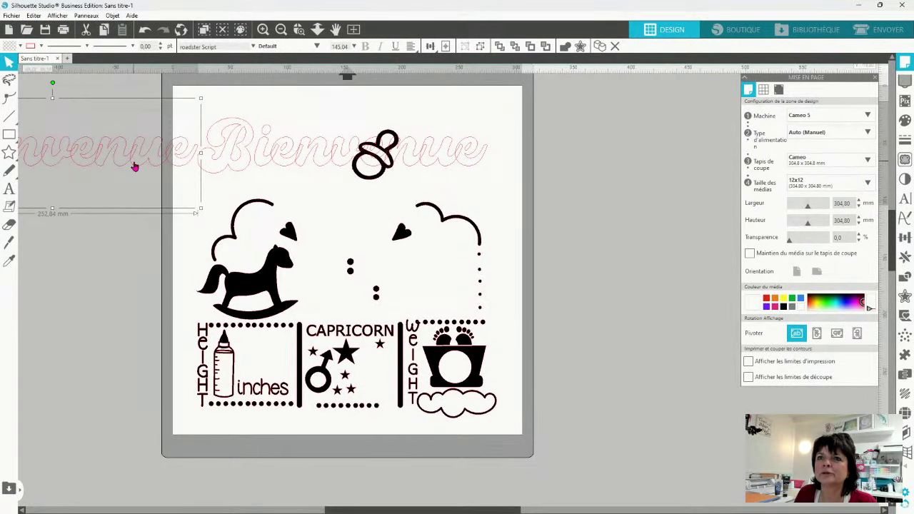
drag(134, 167, 64, 157)
Weld the "Bienvenue" text on the page and combine its letters into a compound path
click(217, 165)
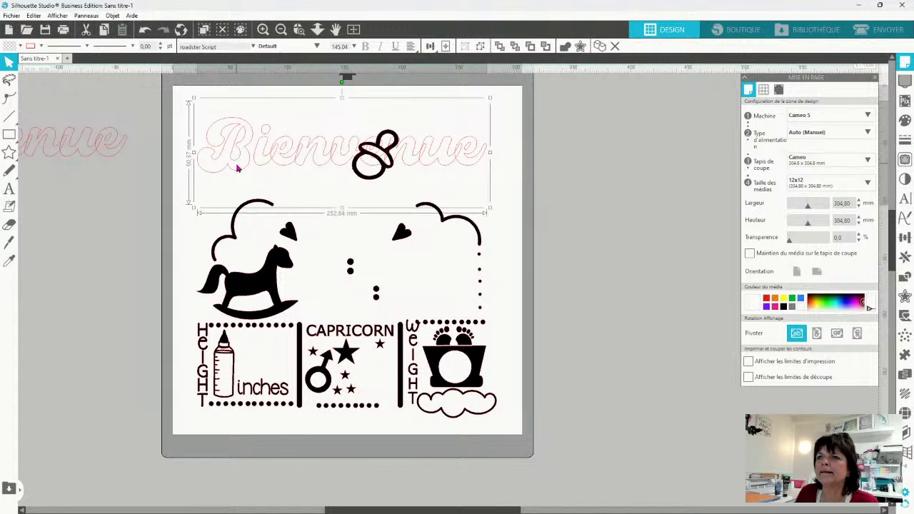
right_click(237, 166)
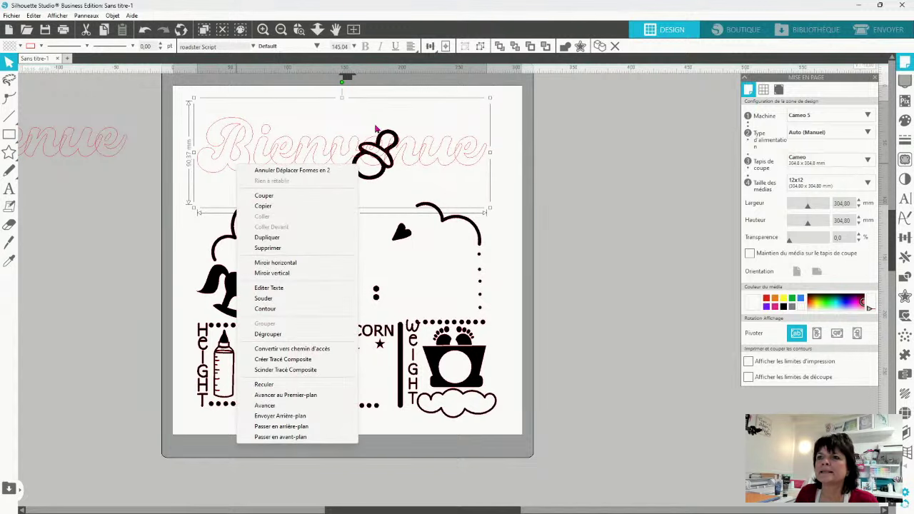
click(264, 298)
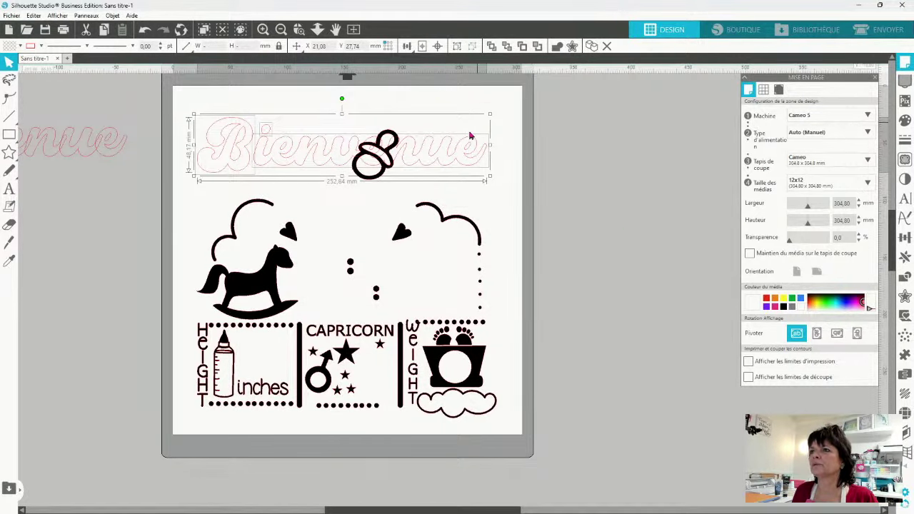
right_click(531, 191)
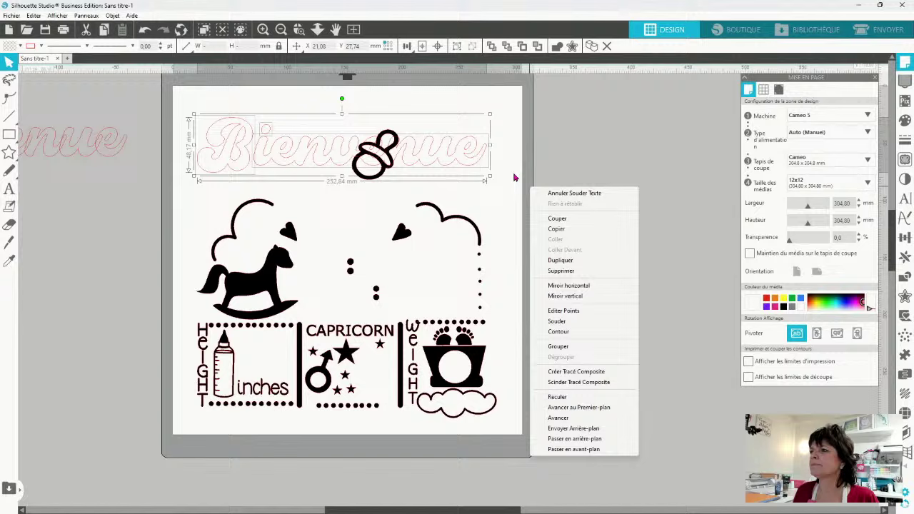
click(597, 373)
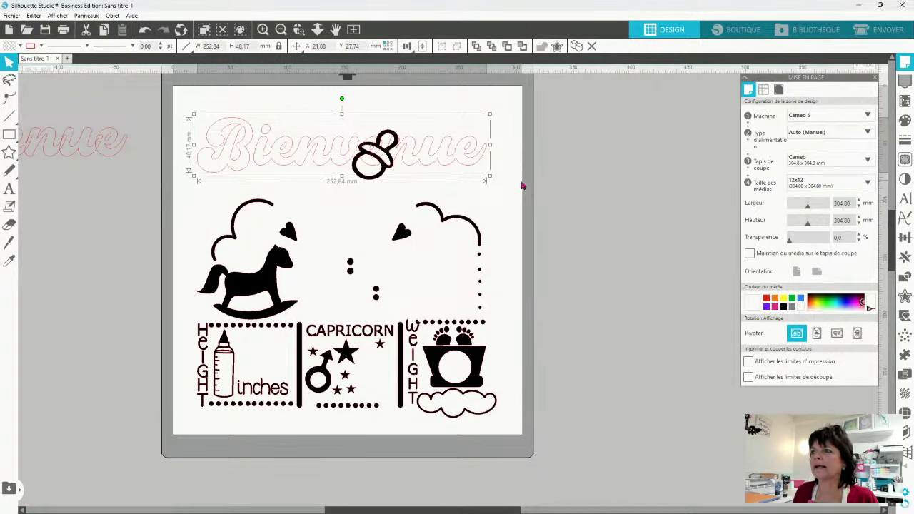
Edit the points of the welded "Bienvenue" and simplify its outline
right_click(522, 184)
click(580, 311)
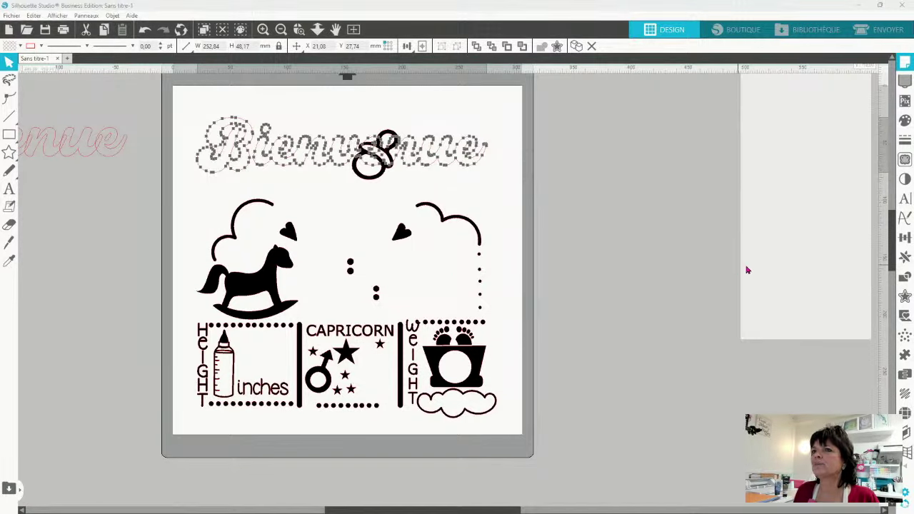
click(775, 220)
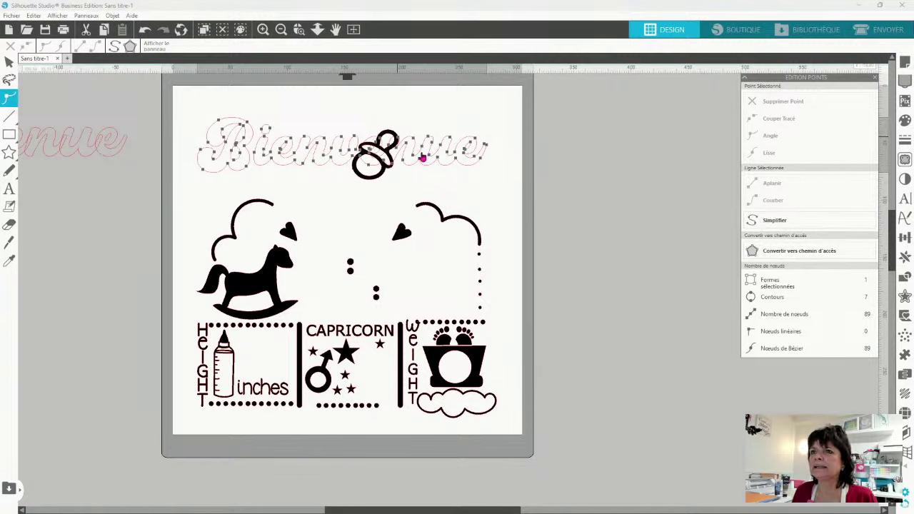
click(367, 205)
click(445, 172)
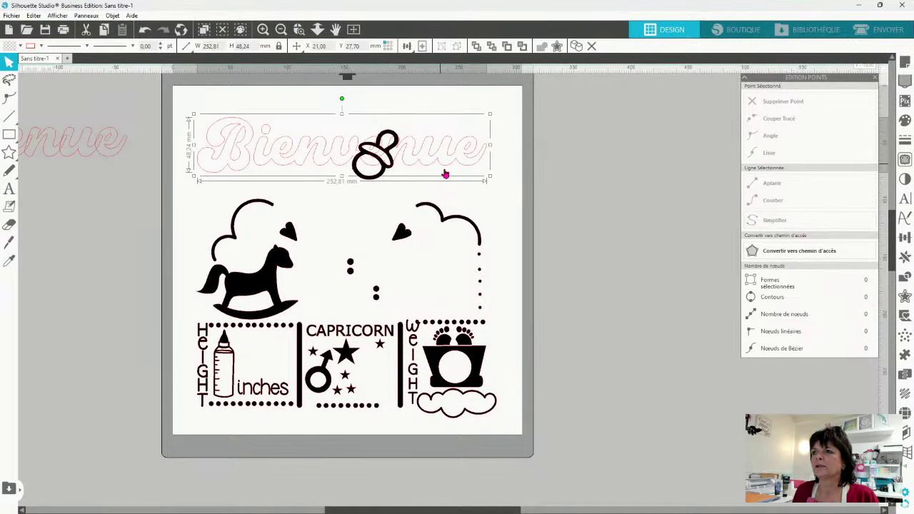
Move the pacifier above "Bienvenue" and shrink it to about 18 mm wide
click(392, 138)
drag(392, 137, 404, 84)
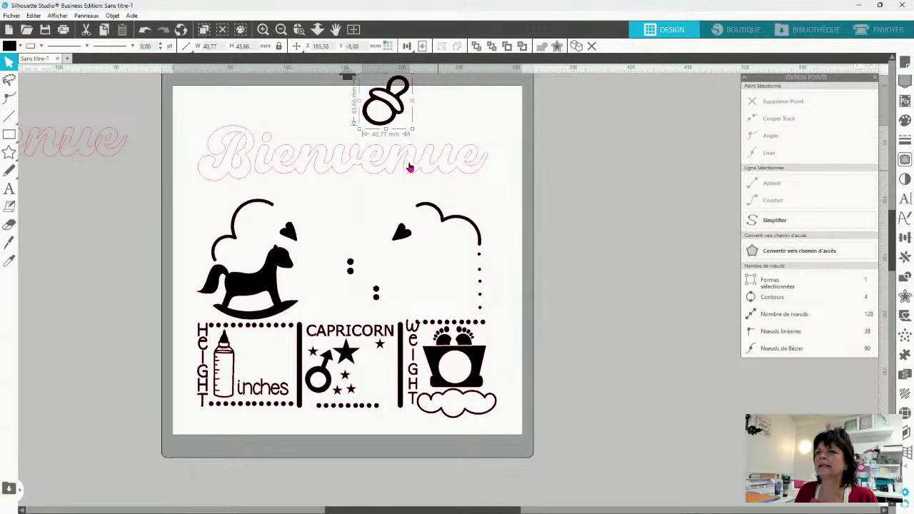
drag(413, 128, 380, 114)
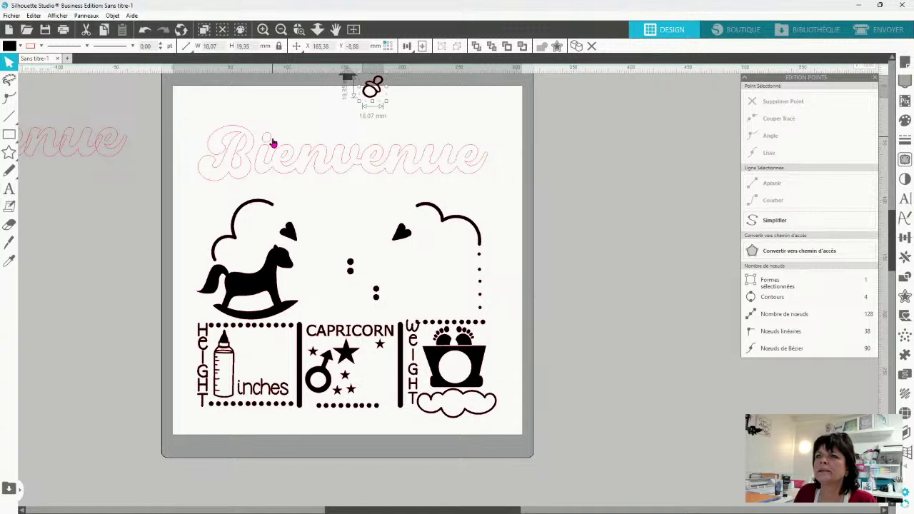
Release the compound path of "Bienvenue" and replace the dot of its "i" with the small pacifier
click(343, 178)
right_click(346, 160)
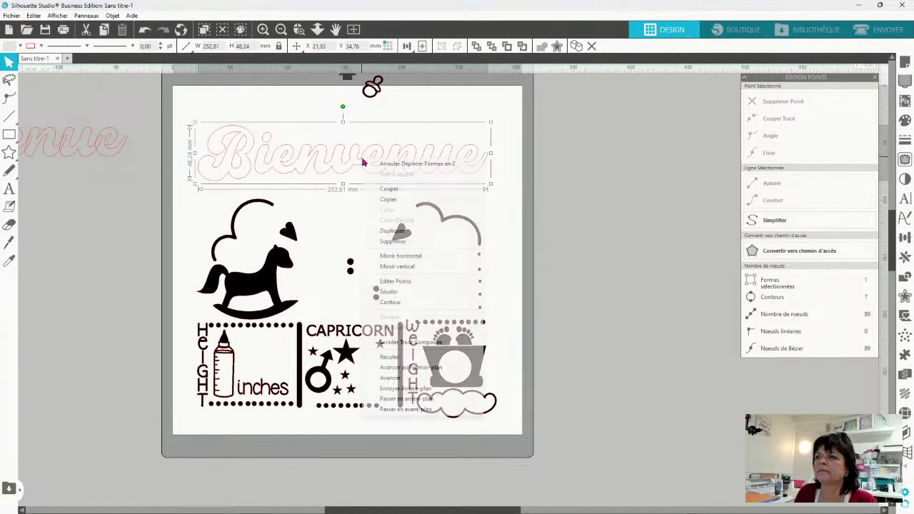
click(422, 345)
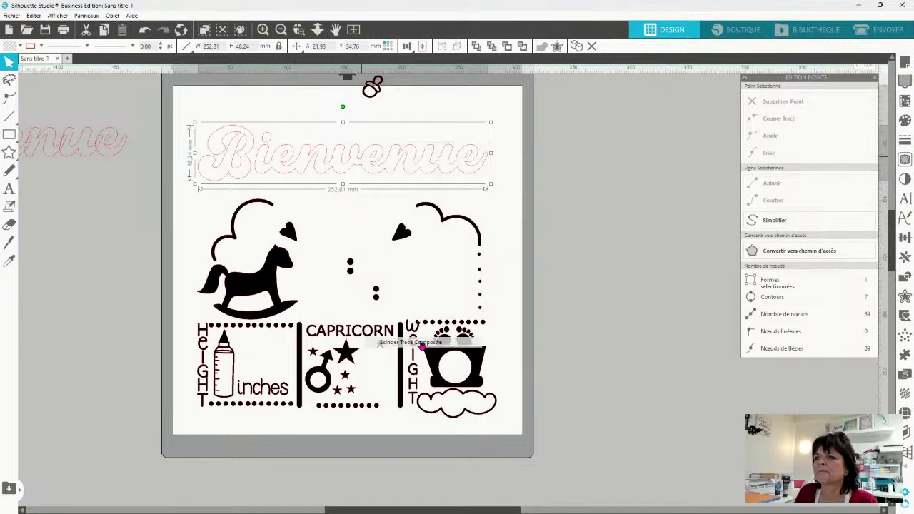
click(543, 184)
click(269, 140)
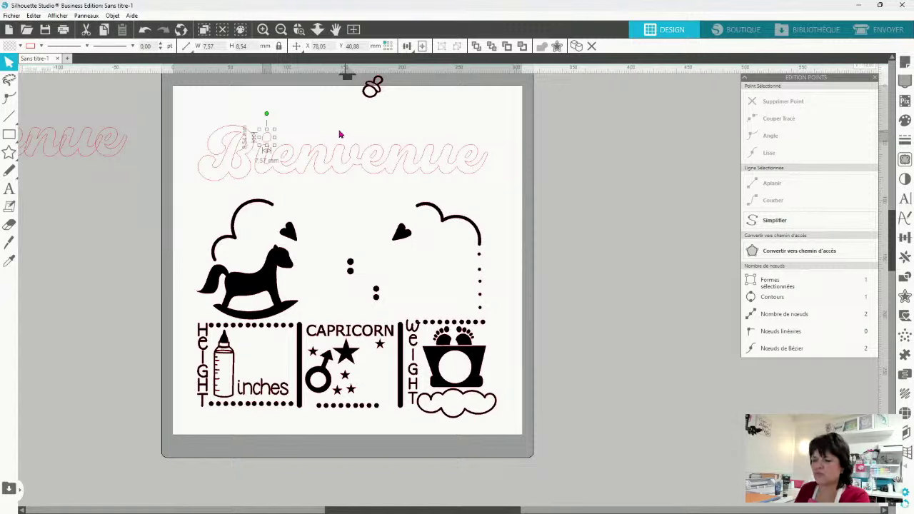
key(Delete)
drag(374, 94, 258, 142)
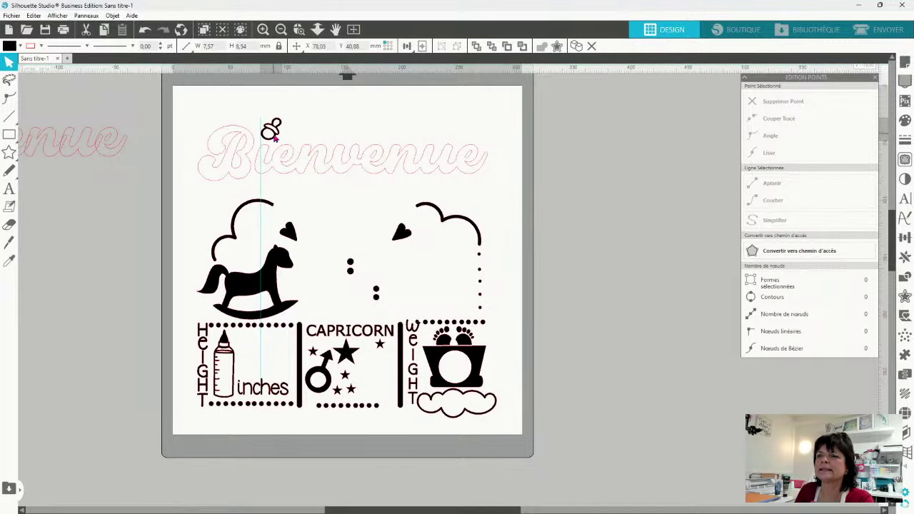
click(271, 130)
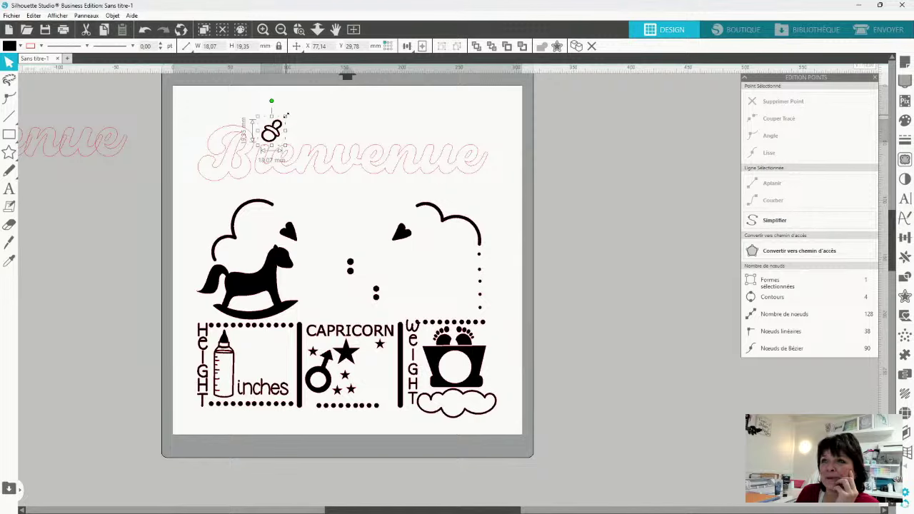
Try the pacifier larger and rotated, then return it upright over the "i" at about 20 mm wide
drag(286, 115, 313, 86)
scroll(322, 132, up, 1)
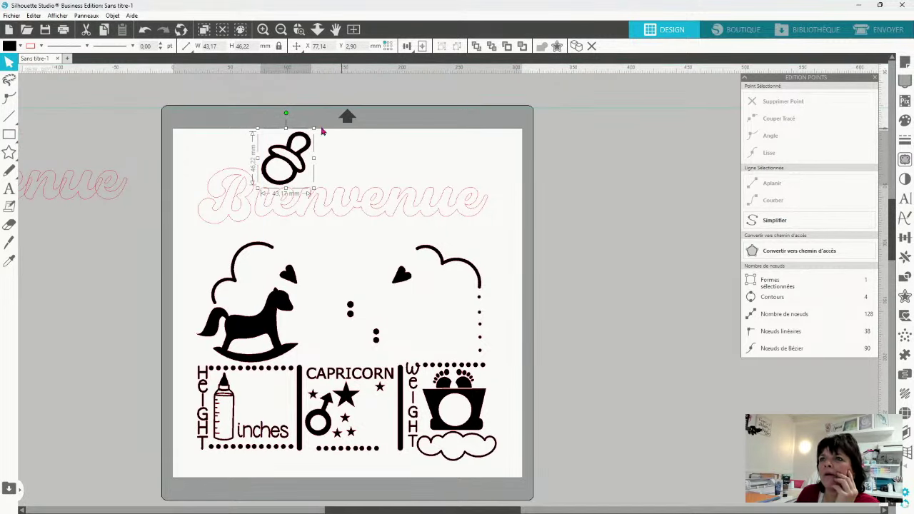
drag(287, 117, 304, 191)
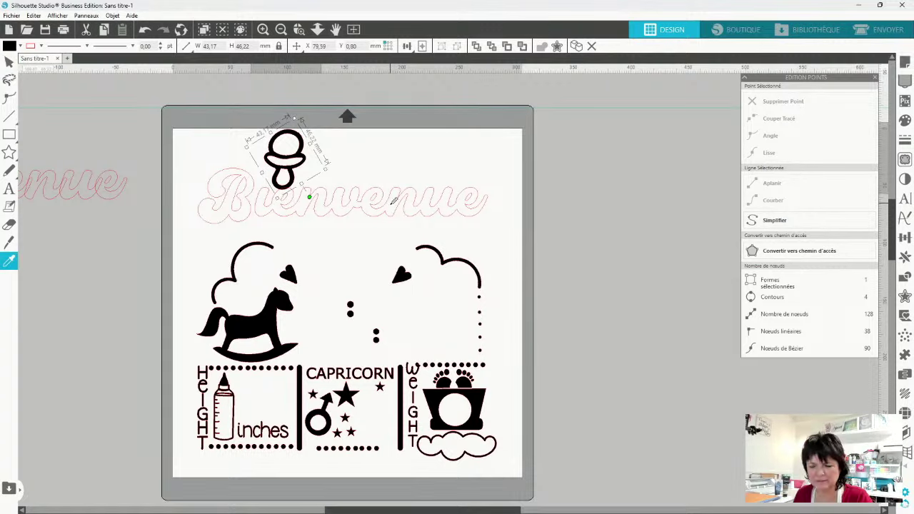
scroll(371, 190, down, 1)
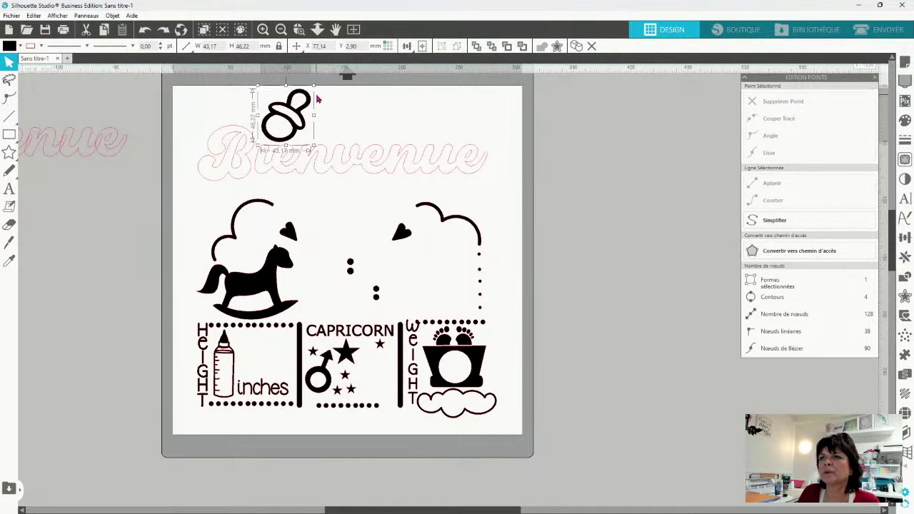
drag(314, 84, 288, 117)
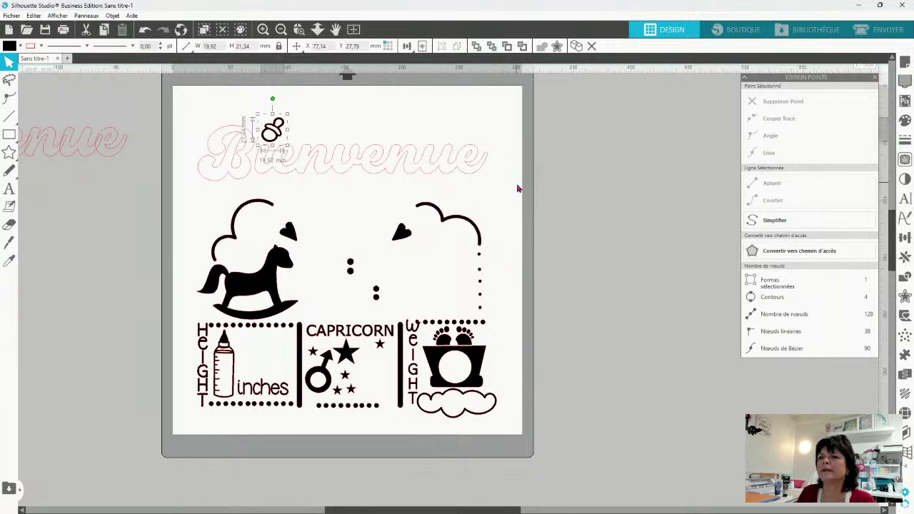
Combine all the letter shapes of "Bienvenue", without the pacifier, into one compound path
click(469, 176)
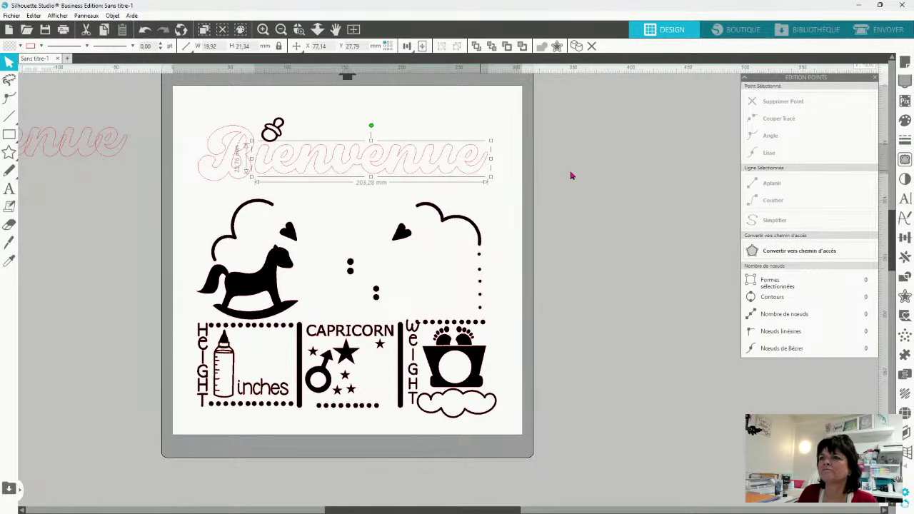
drag(175, 144, 523, 168)
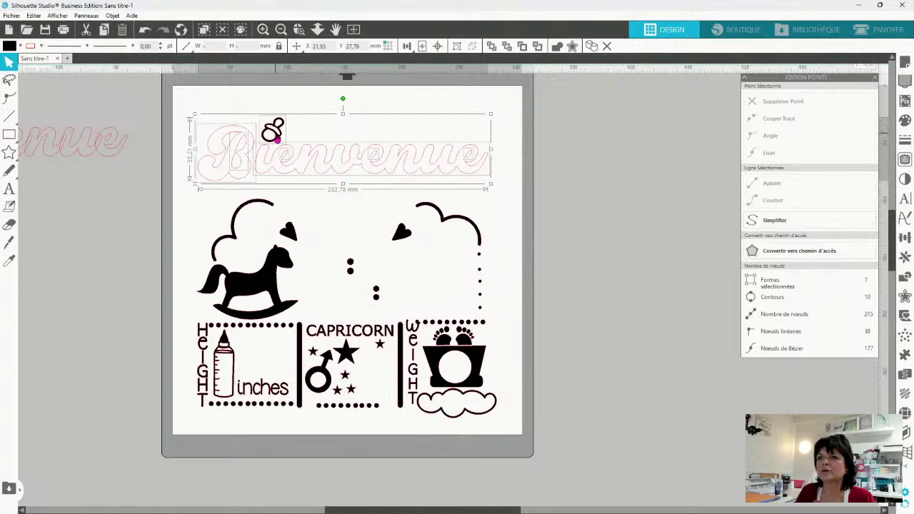
right_click(544, 165)
click(604, 349)
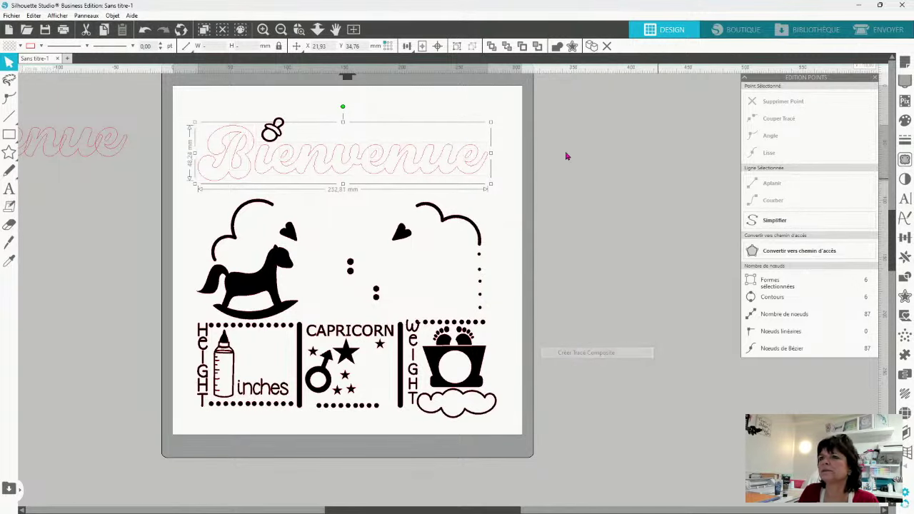
Fill the combined "Bienvenue" shape with light brown
click(227, 151)
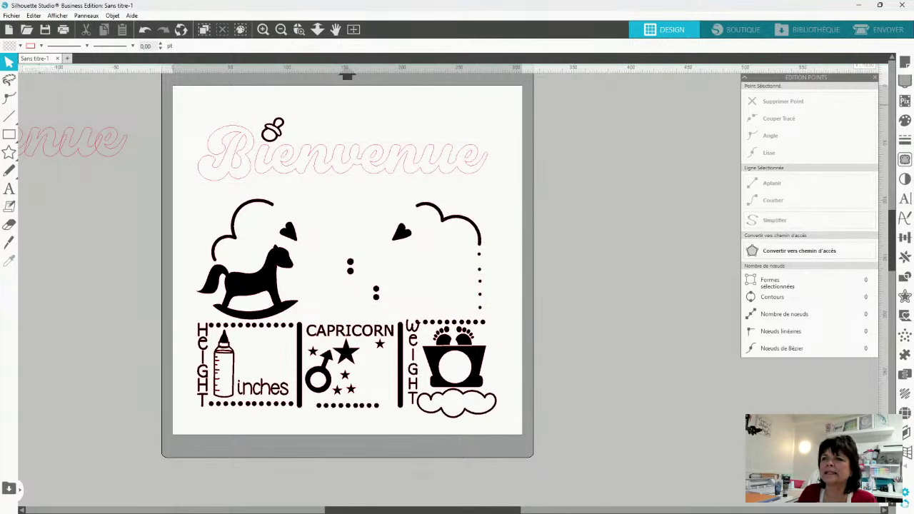
click(231, 178)
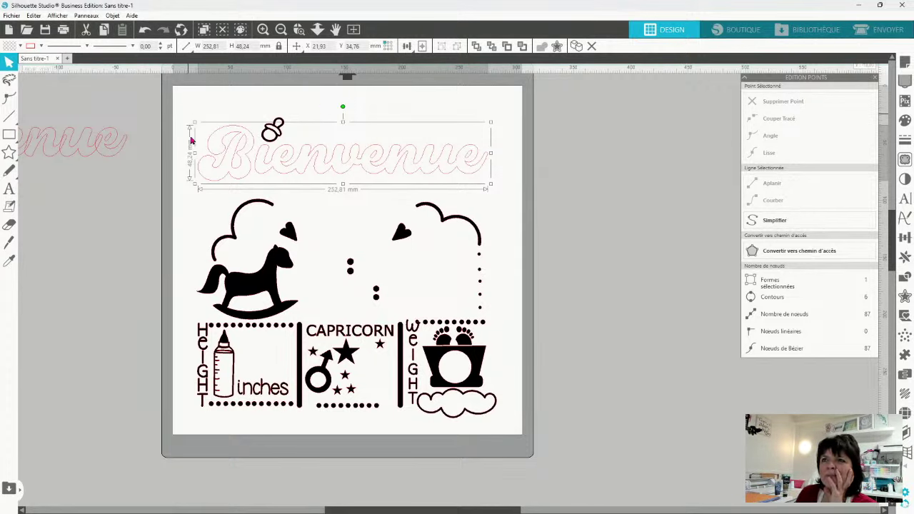
click(20, 46)
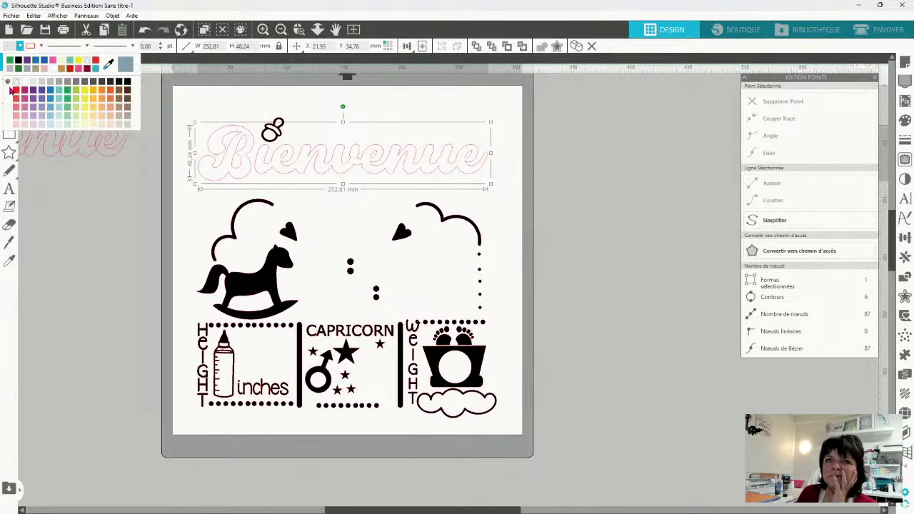
click(119, 105)
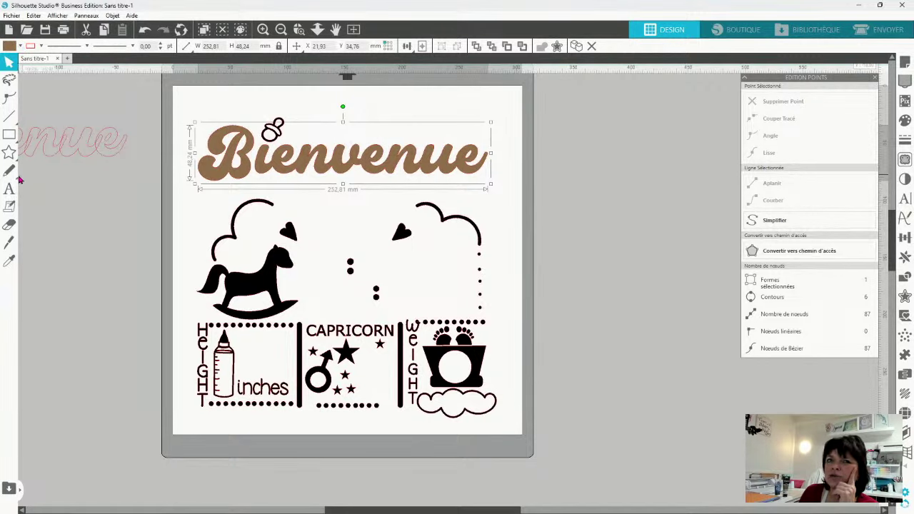
Duplicate the spare "Bienvenue" text beside the page, placing the copy below it
click(75, 148)
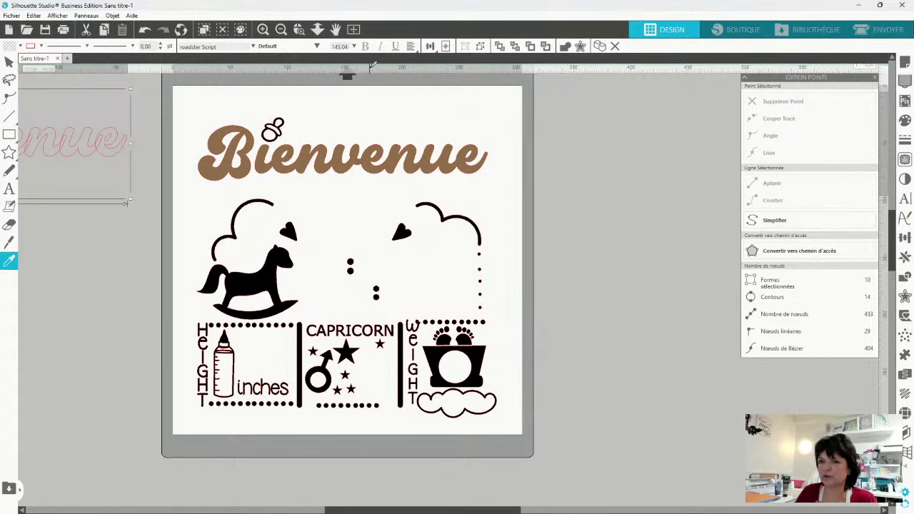
key(ctrl+d)
Change the font of the lower "Bienvenue" copy beside the page to Roadster Script Extrude
double_click(114, 254)
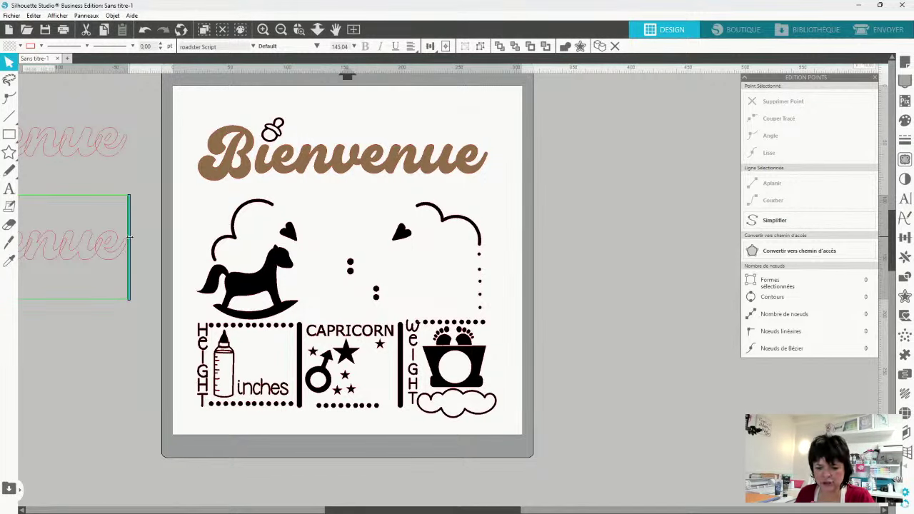
key(ctrl+a)
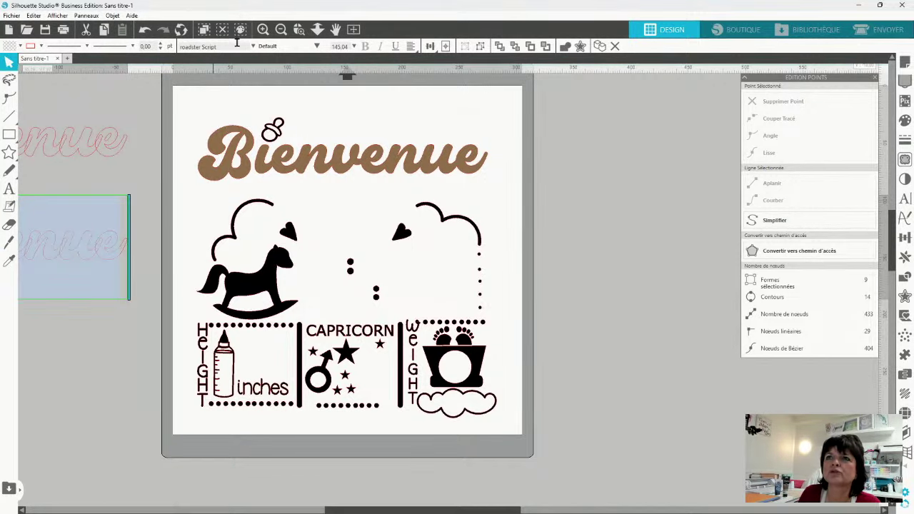
click(253, 45)
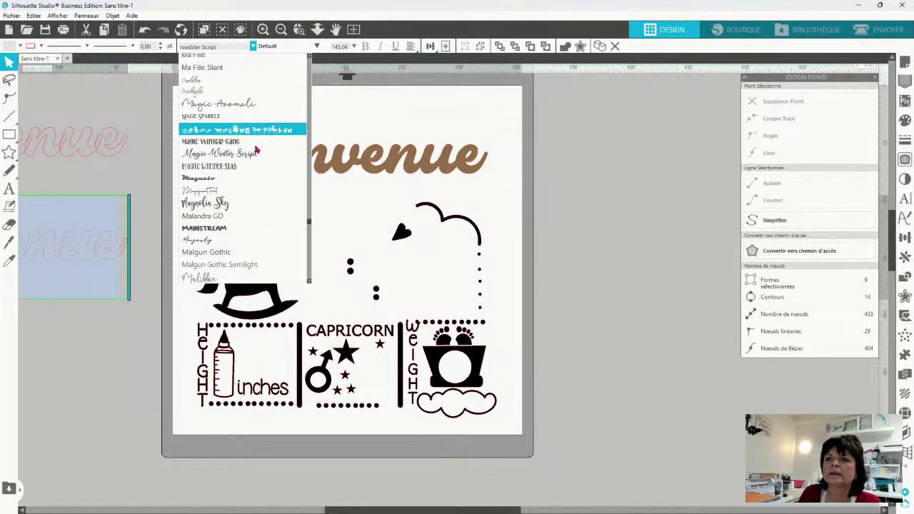
scroll(311, 243, down, 3)
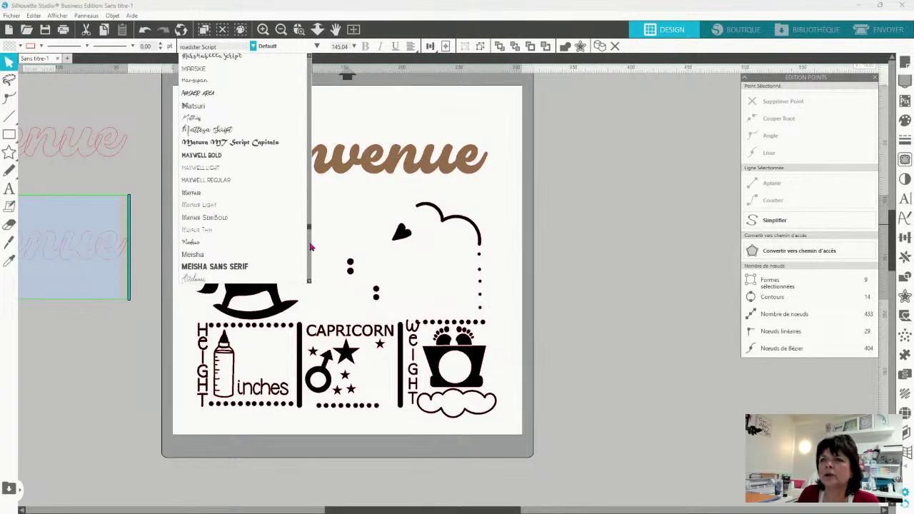
scroll(311, 252, down, 5)
scroll(311, 268, down, 12)
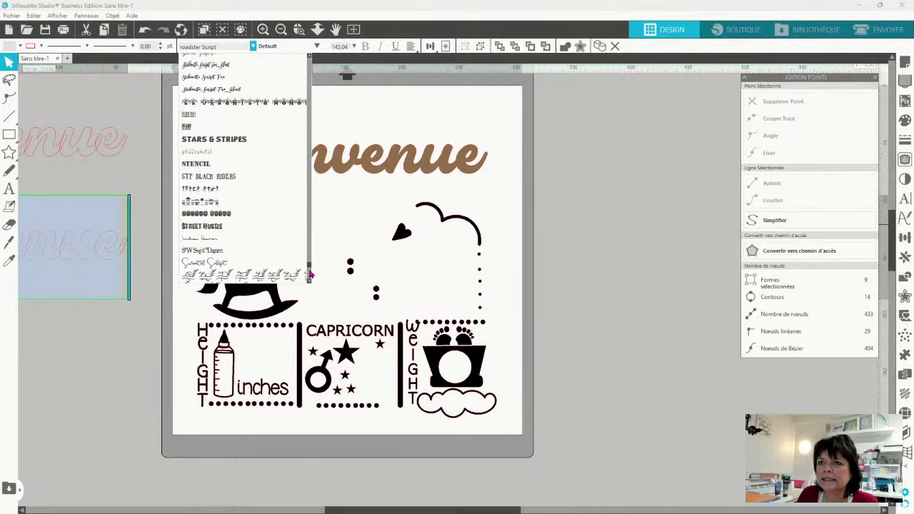
scroll(311, 272, up, 5)
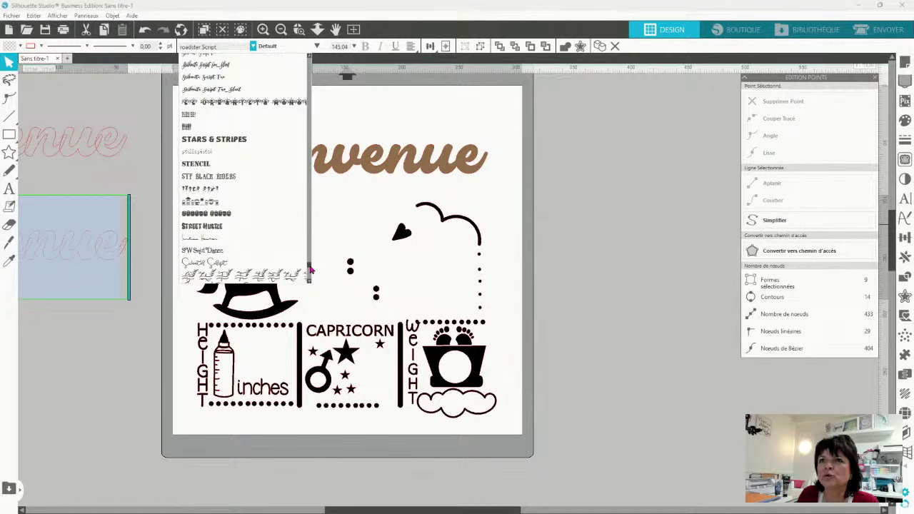
scroll(286, 175, up, 6)
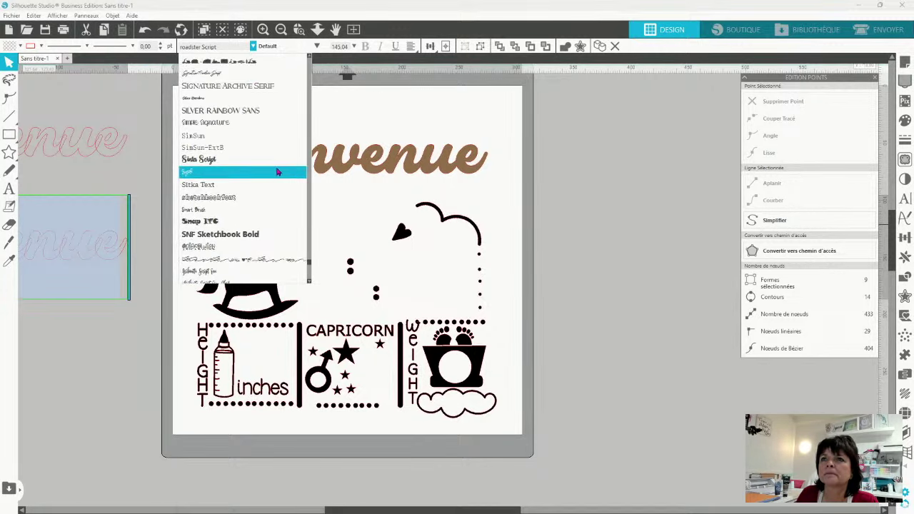
scroll(278, 172, up, 5)
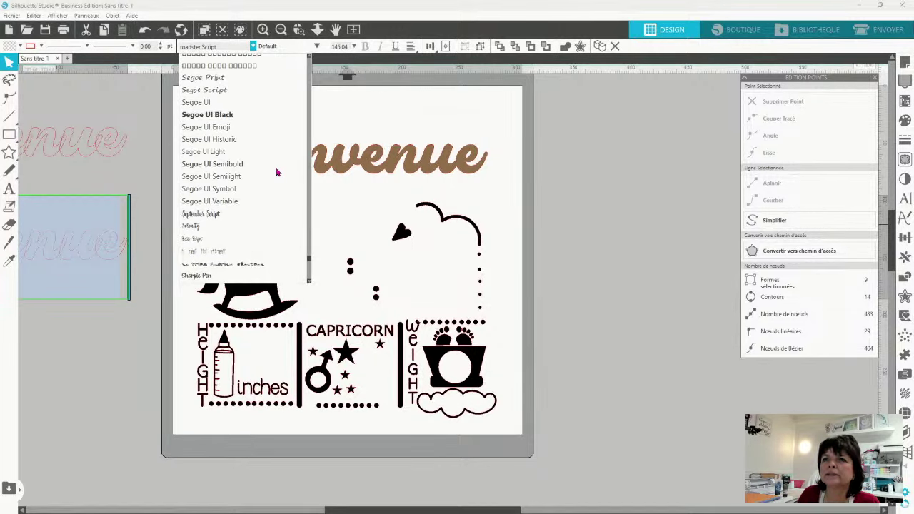
scroll(278, 172, up, 5)
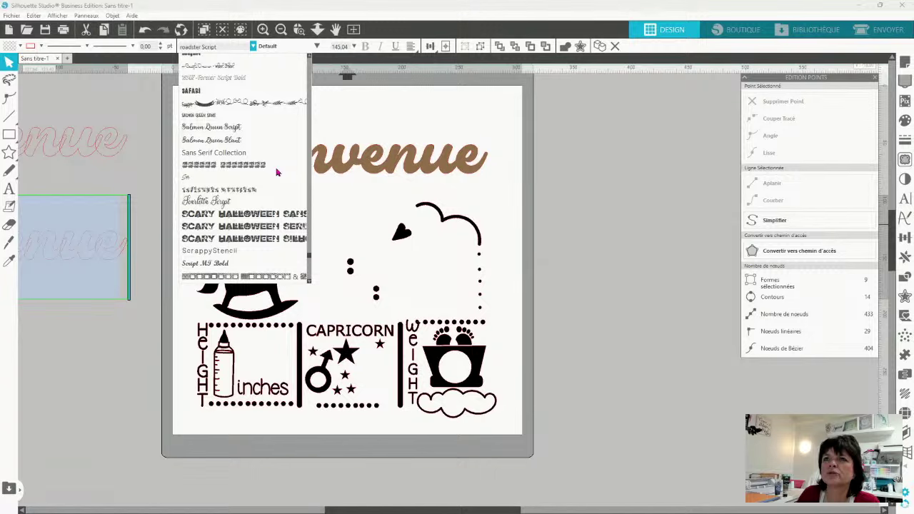
scroll(278, 172, up, 5)
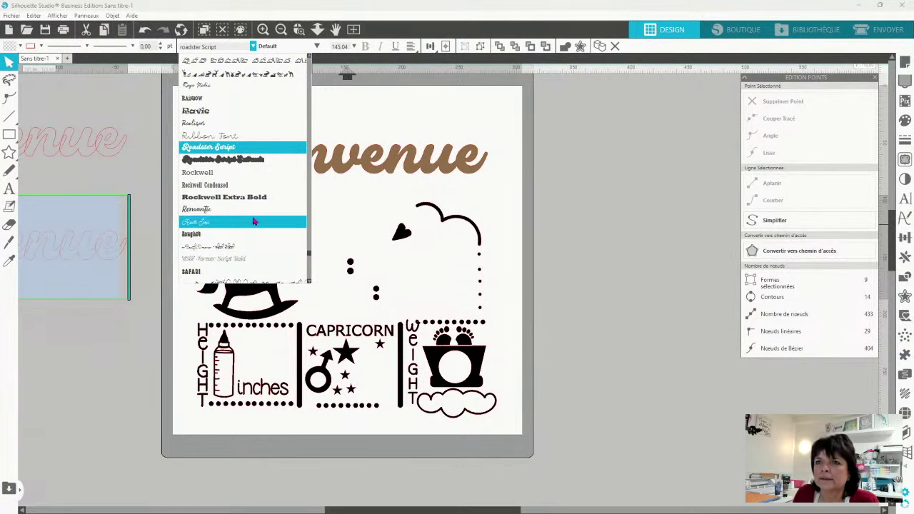
click(231, 160)
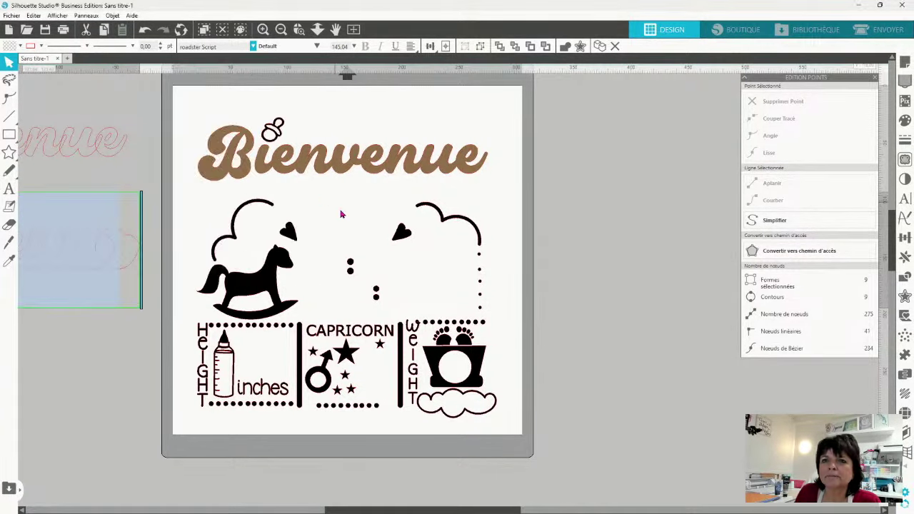
right_click(111, 356)
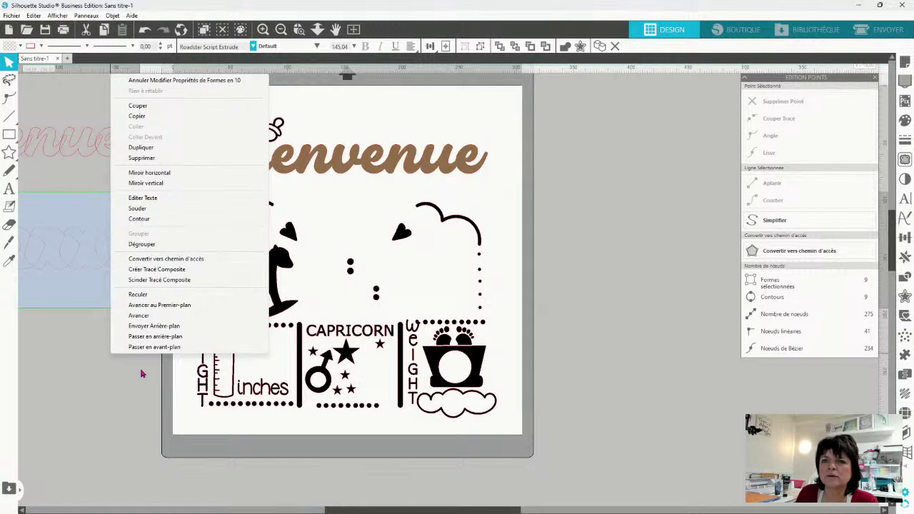
click(96, 270)
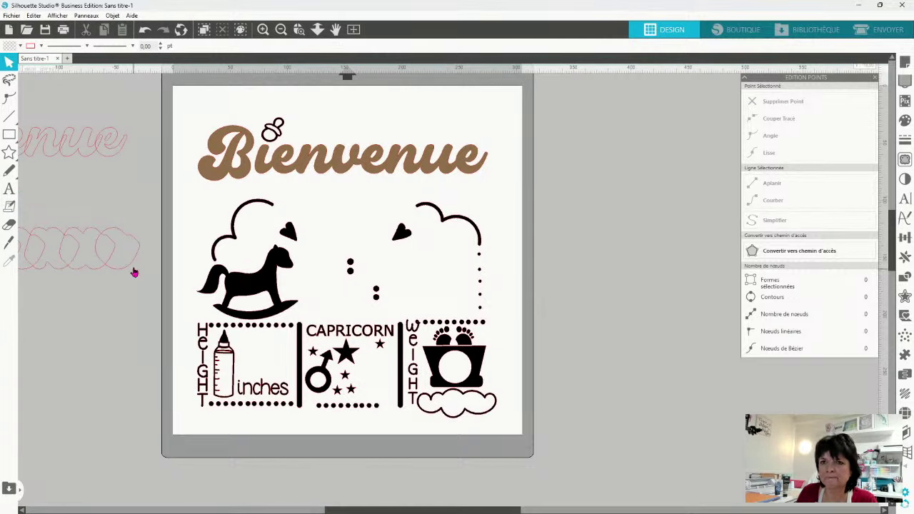
Duplicate the Roadster Script Extrude text, placing the copy below it
click(99, 243)
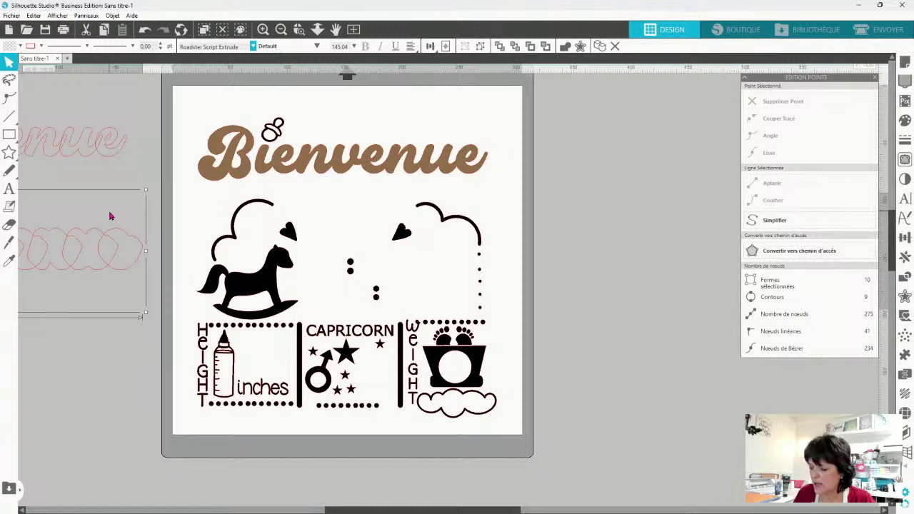
key(ctrl+d)
Try the extrude copy welded into one outline around the brown "Bienvenue", and undo the move and the weld
right_click(93, 348)
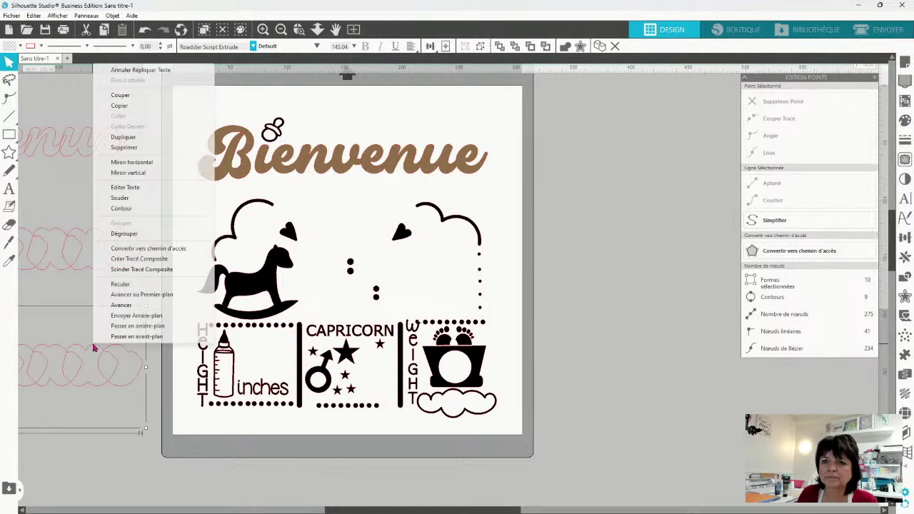
click(139, 202)
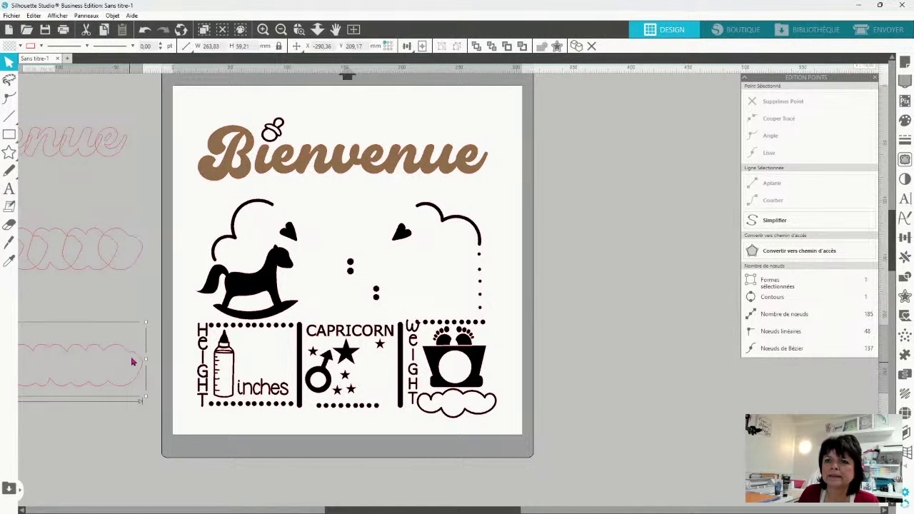
drag(135, 364, 487, 151)
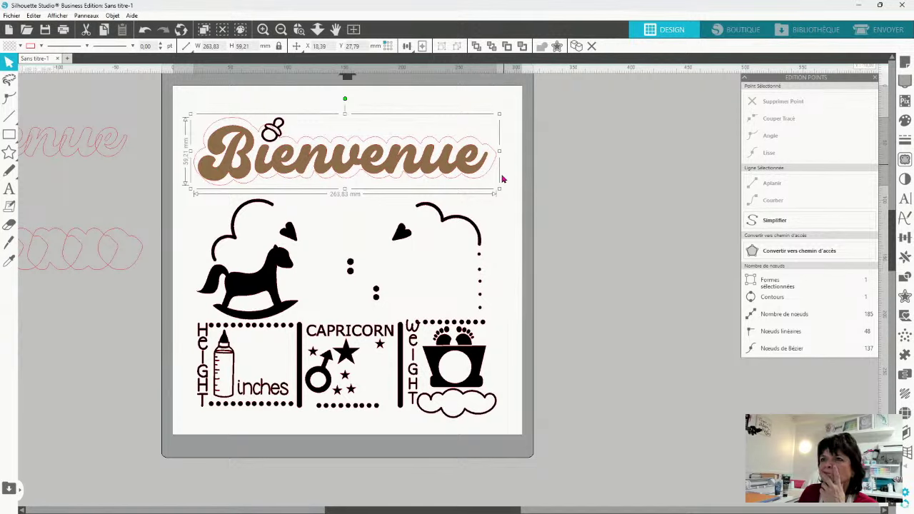
key(ctrl+z)
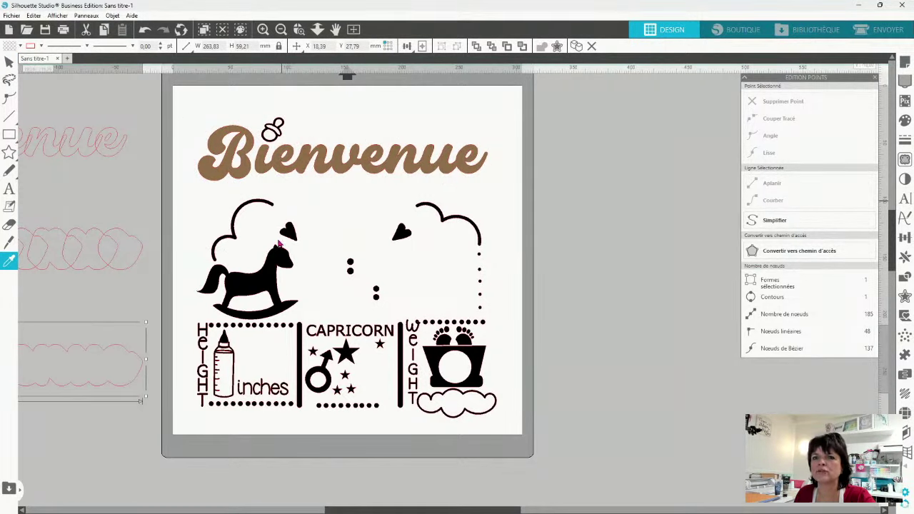
key(ctrl+z)
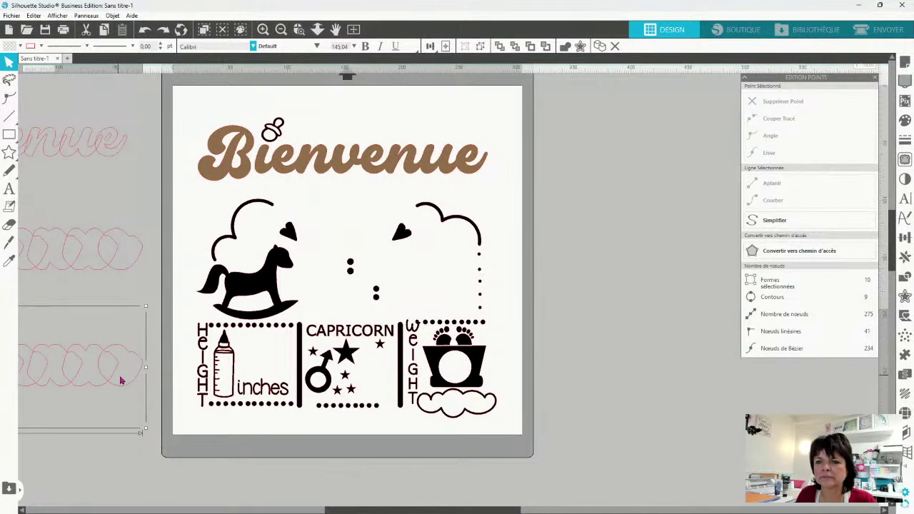
Weld the lowest extrude copy into one outline and place it around the brown "Bienvenue" on the page
drag(121, 390, 632, 282)
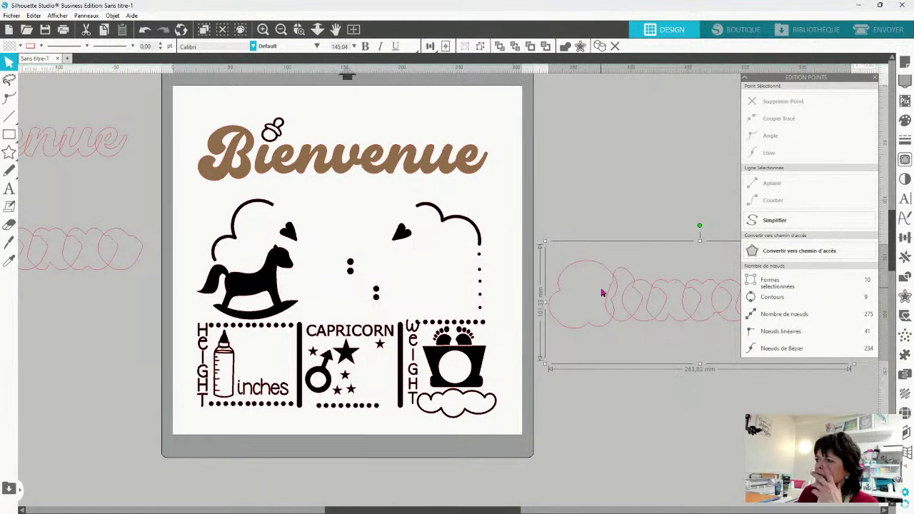
right_click(603, 292)
click(628, 142)
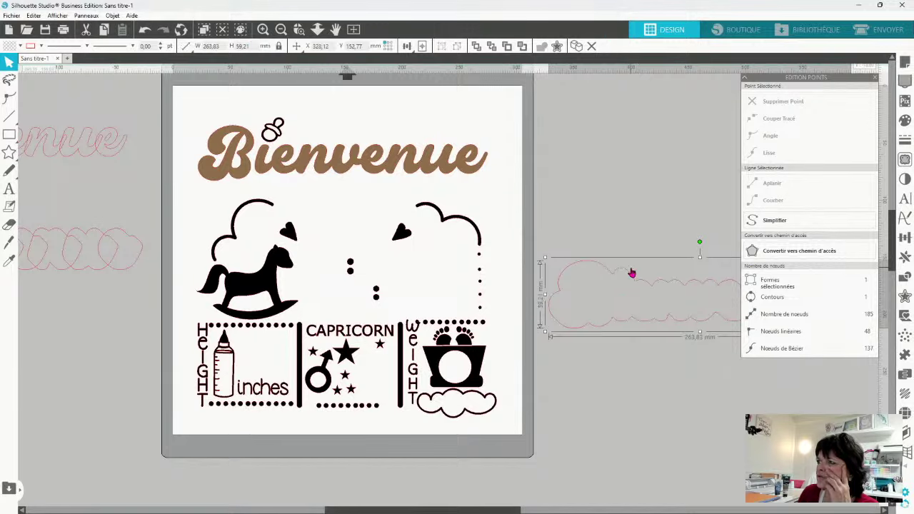
drag(633, 271, 276, 130)
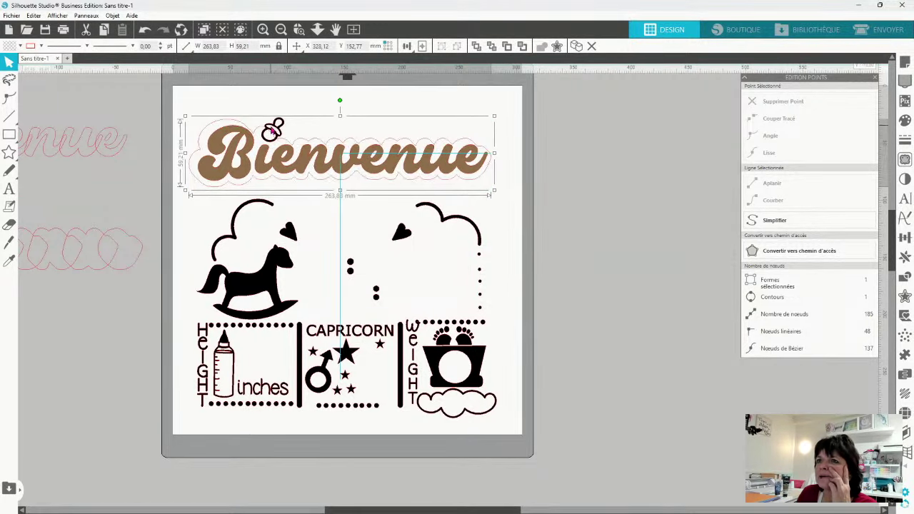
click(275, 133)
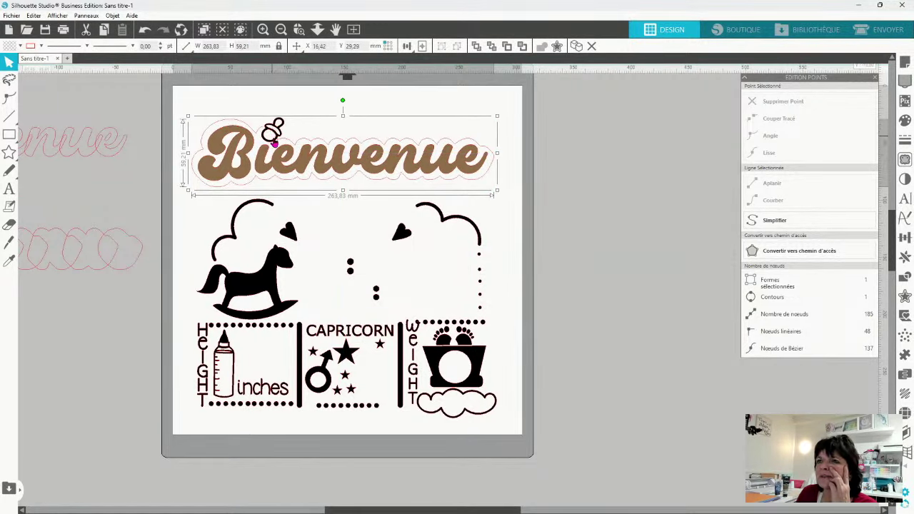
Edit the outline's points, pulling those near the pacifier outward so the contour passes around its handle side
double_click(275, 144)
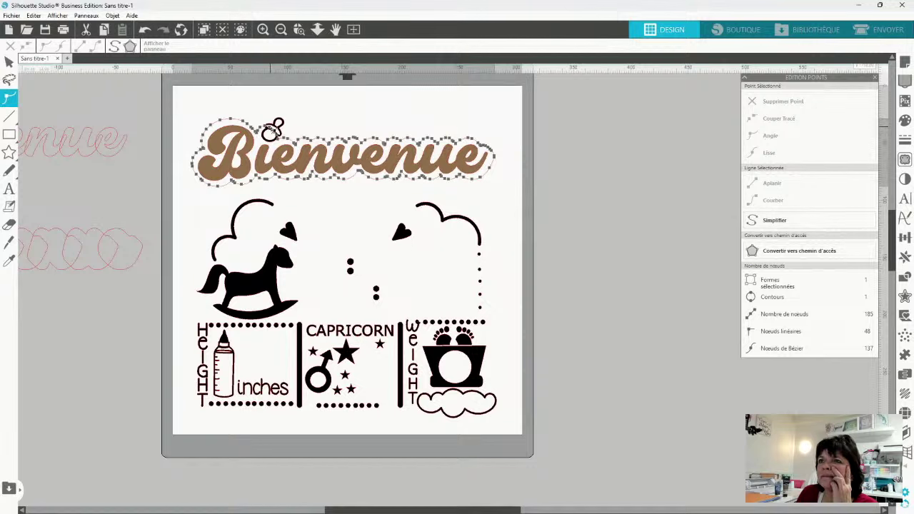
mouse_move(273, 131)
mouse_down()
mouse_move(282, 112)
mouse_move(262, 123)
mouse_up()
click(266, 128)
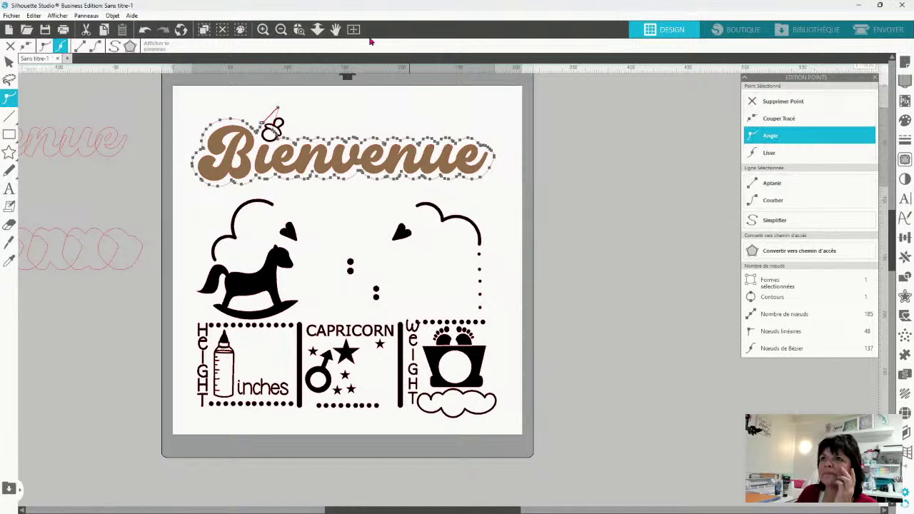
click(263, 29)
scroll(275, 240, up, 1)
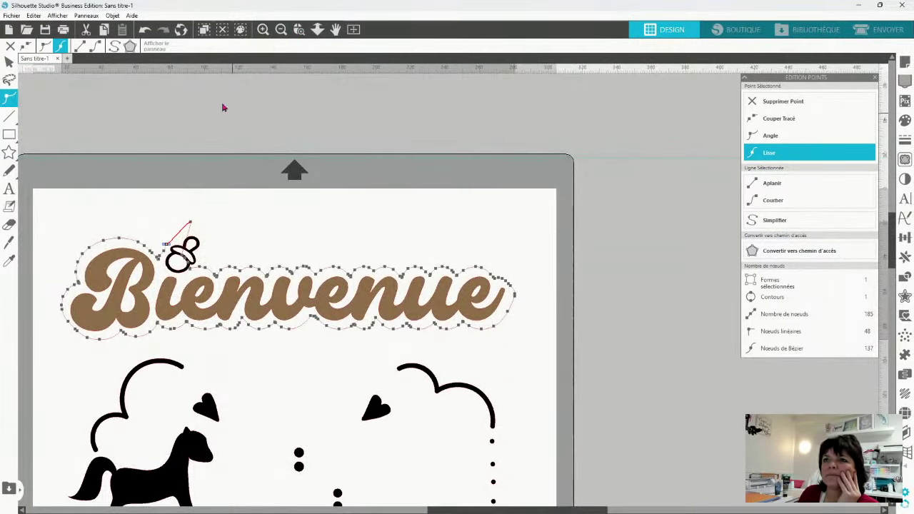
click(263, 30)
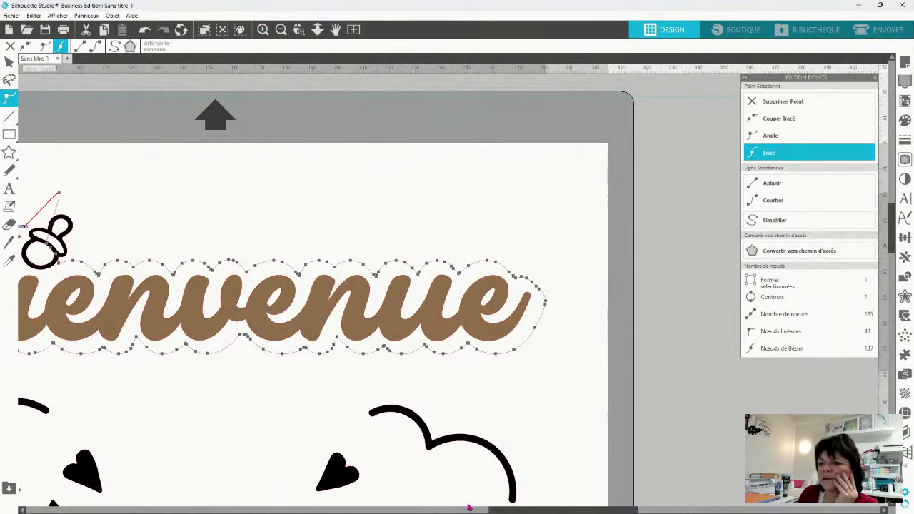
drag(498, 512, 437, 512)
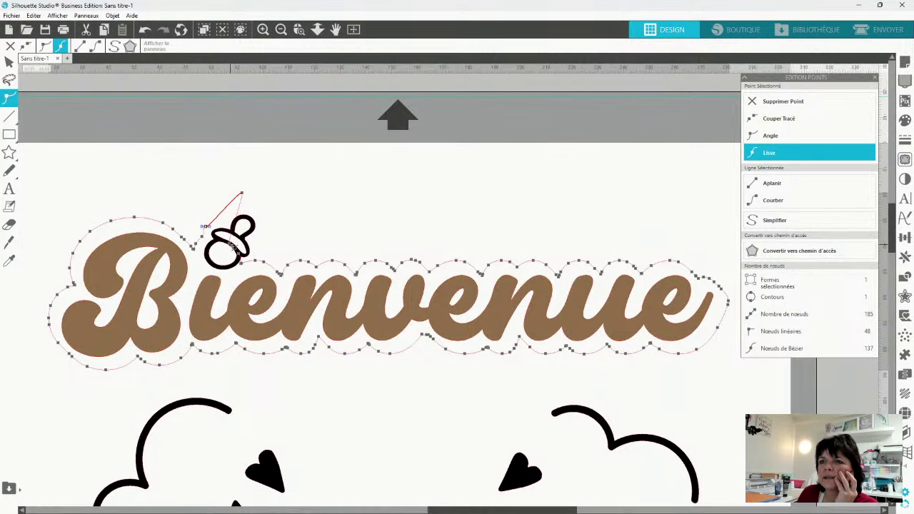
click(237, 247)
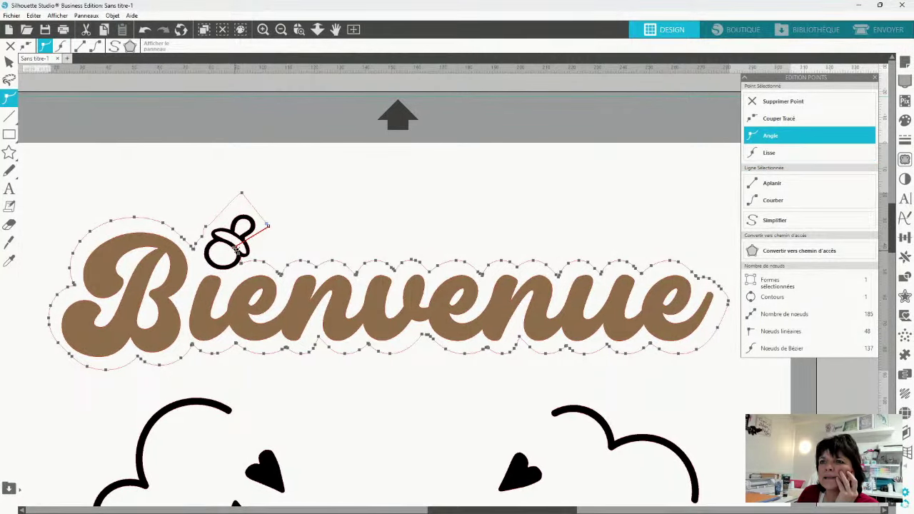
Delete the surplus outline points between the pacifier's lower edge and the first "e"
click(241, 257)
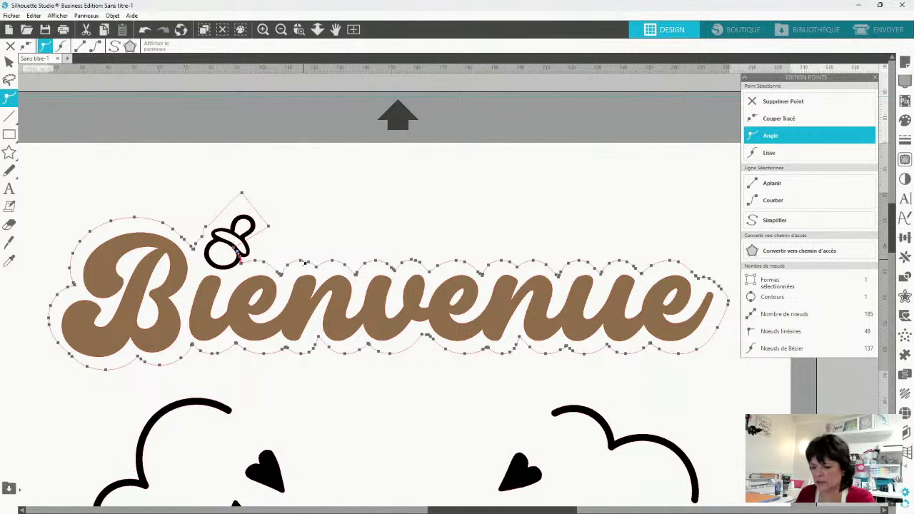
key(Delete)
key(Delete)
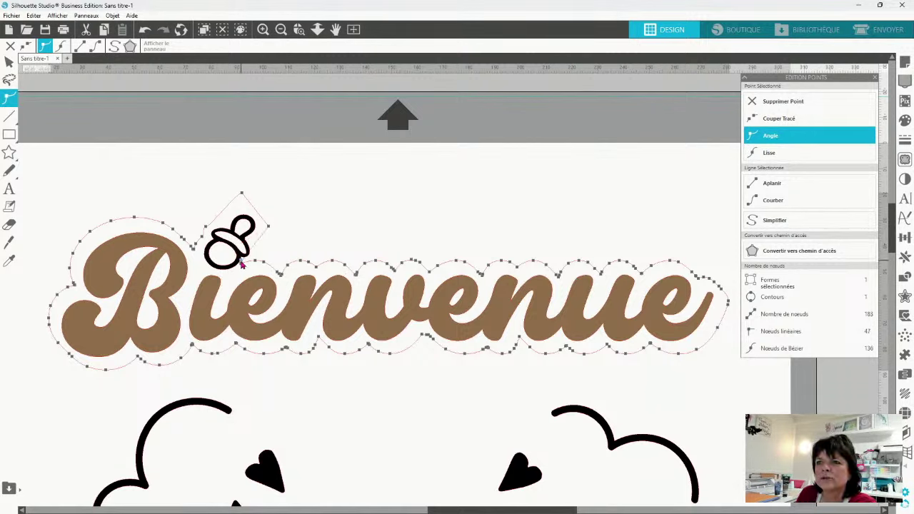
key(Delete)
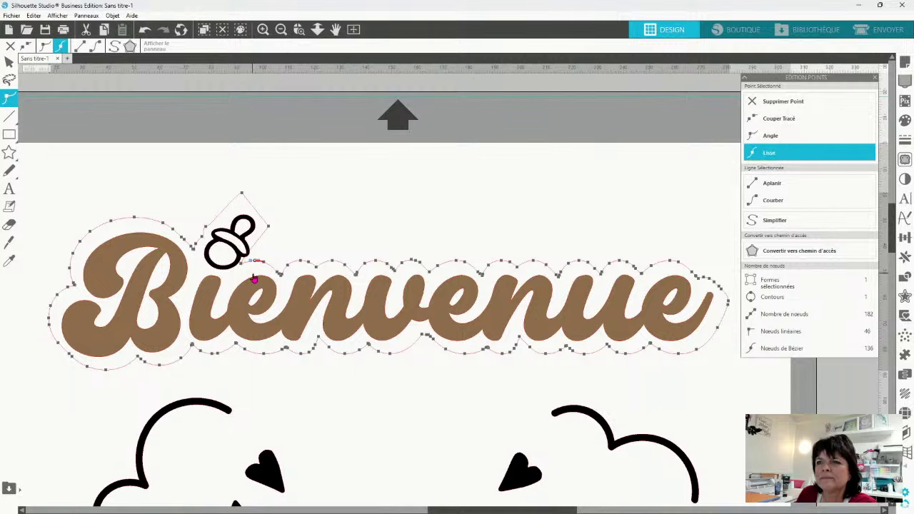
key(Delete)
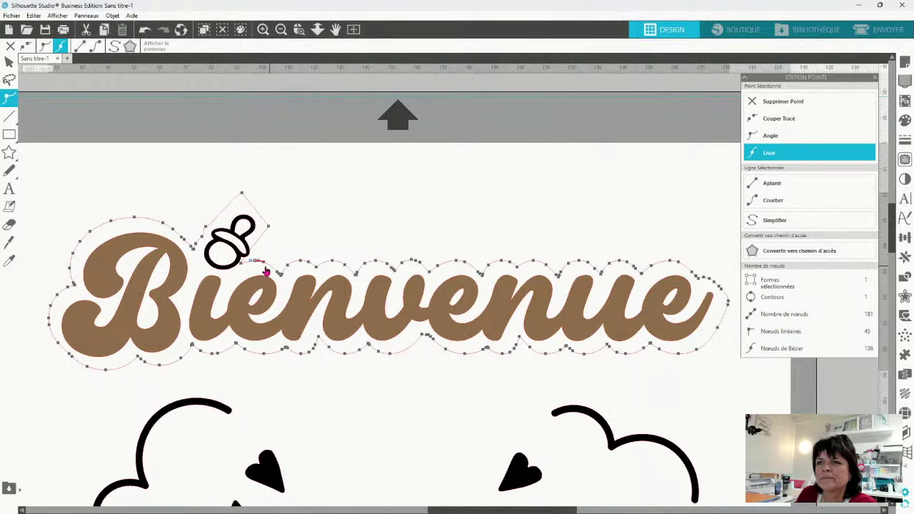
key(Delete)
Lower the outline's peak point closer to the pacifier, round the contour around it and finish the point editing
mouse_move(243, 193)
mouse_down()
mouse_move(245, 207)
mouse_move(221, 215)
mouse_move(264, 225)
mouse_move(268, 238)
mouse_move(245, 210)
mouse_up()
click(244, 206)
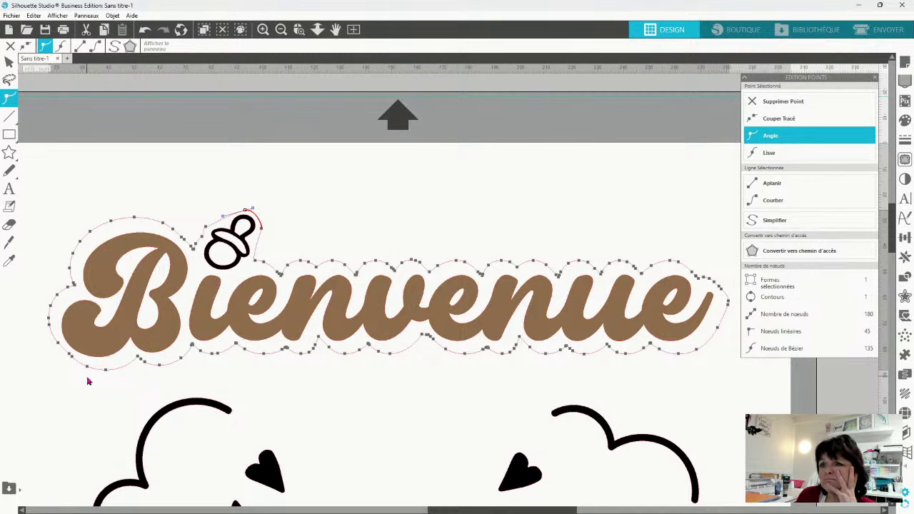
click(69, 180)
click(100, 227)
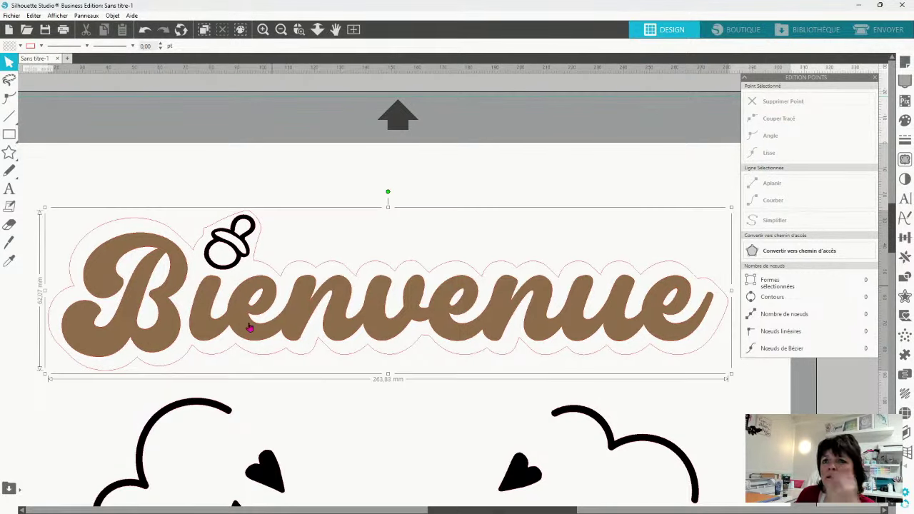
Replace the hand-edited outline with a rounded 3.99 mm offset contour around the "Bienvenue" title and the pacifier
key(Delete)
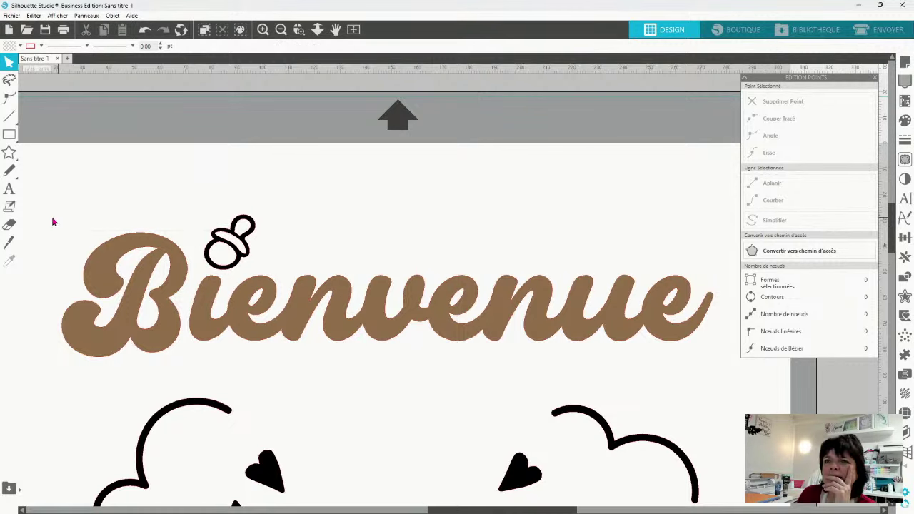
drag(49, 199, 725, 360)
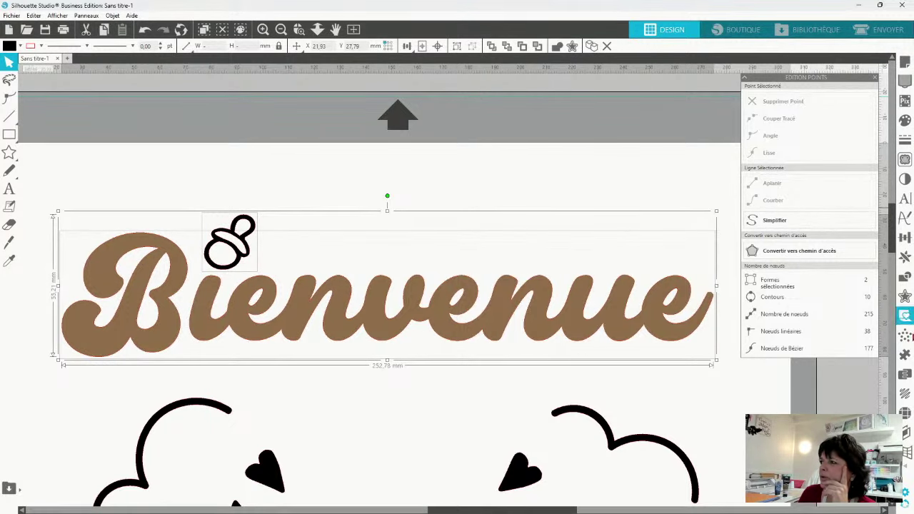
click(904, 298)
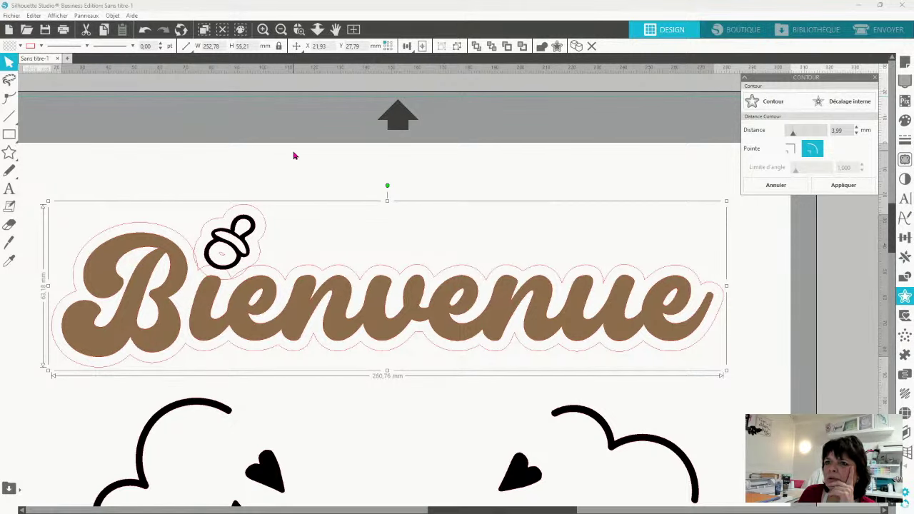
click(843, 187)
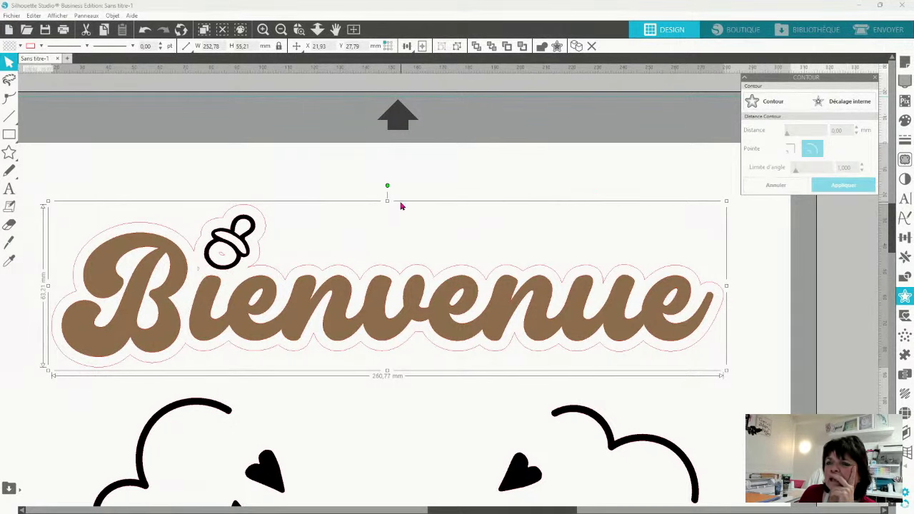
Separate the contour into individual shapes and delete the small stray pieces inside and beside the pacifier, keeping the outer outline
right_click(281, 165)
click(339, 341)
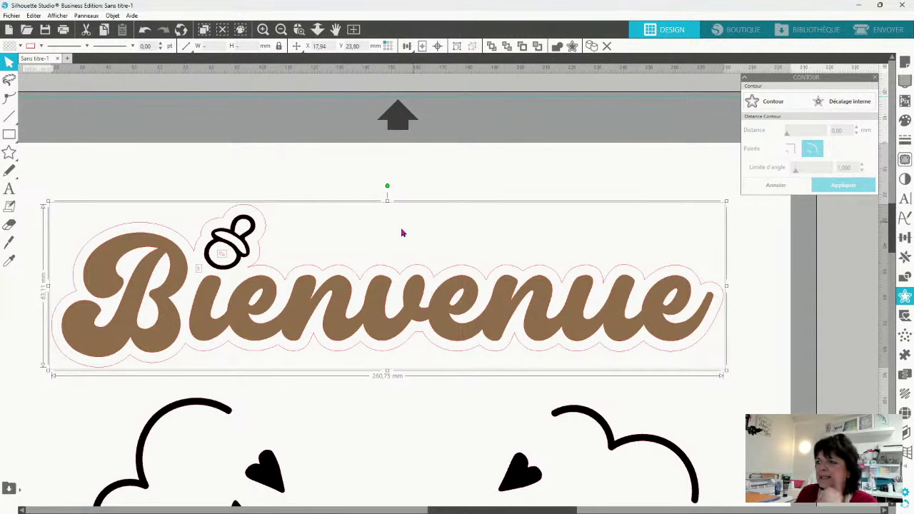
shift+click(345, 269)
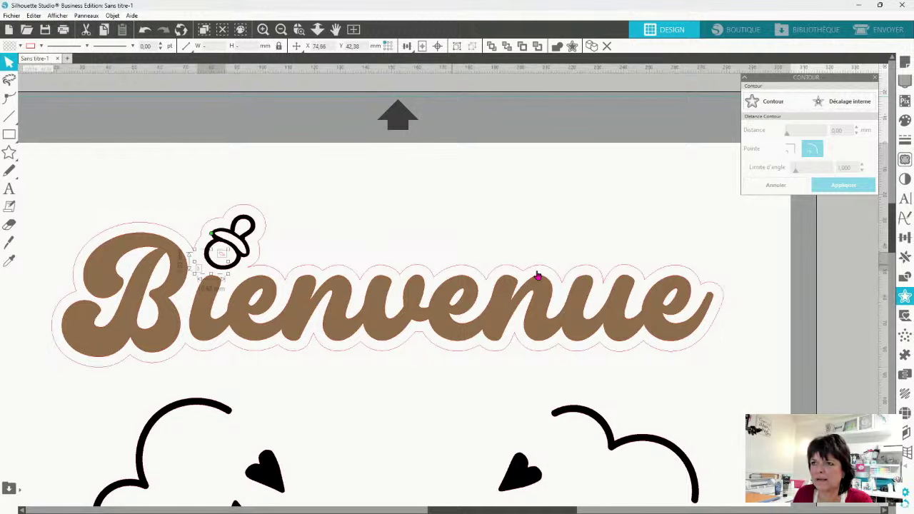
click(565, 273)
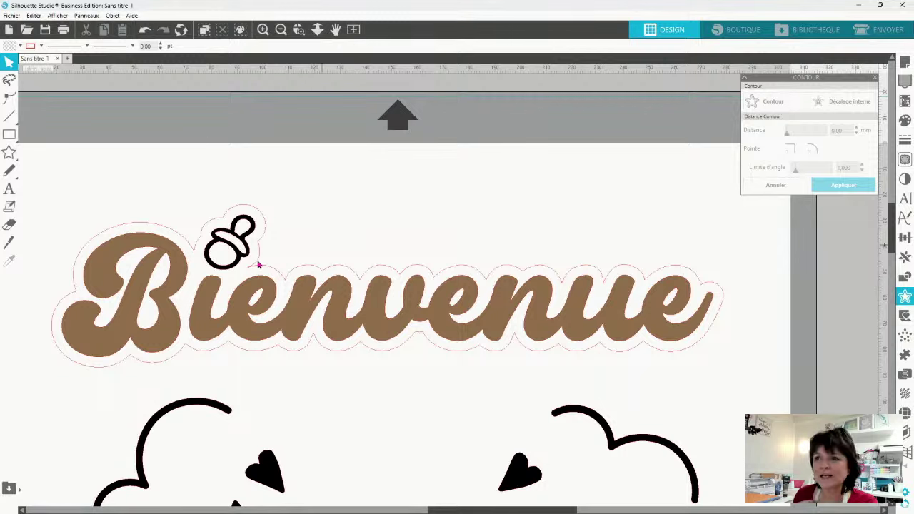
Edit the outer contour's points and delete the surplus corner point between the "B" and the pacifier
click(540, 356)
right_click(538, 357)
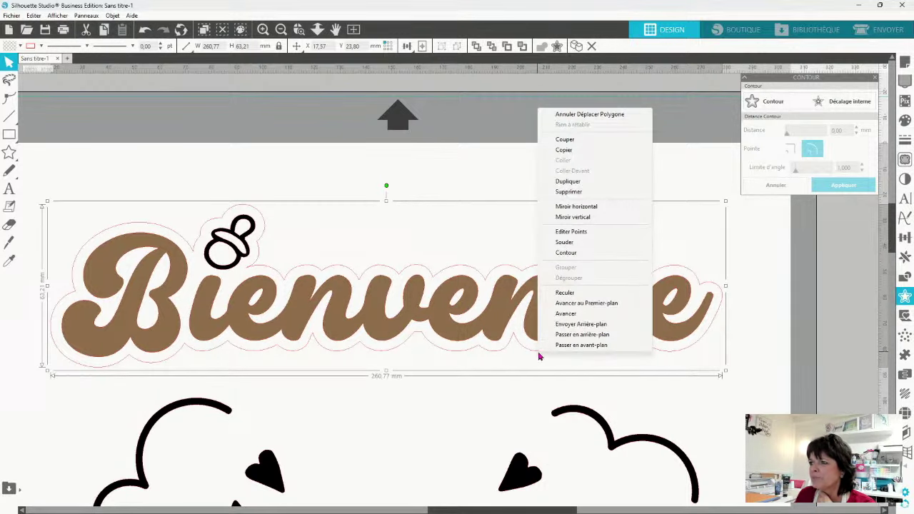
click(593, 235)
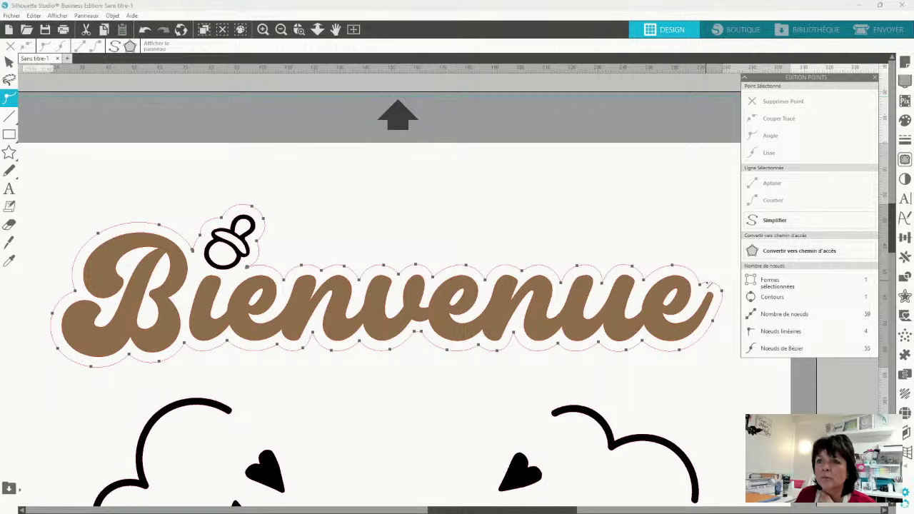
click(192, 251)
key(Delete)
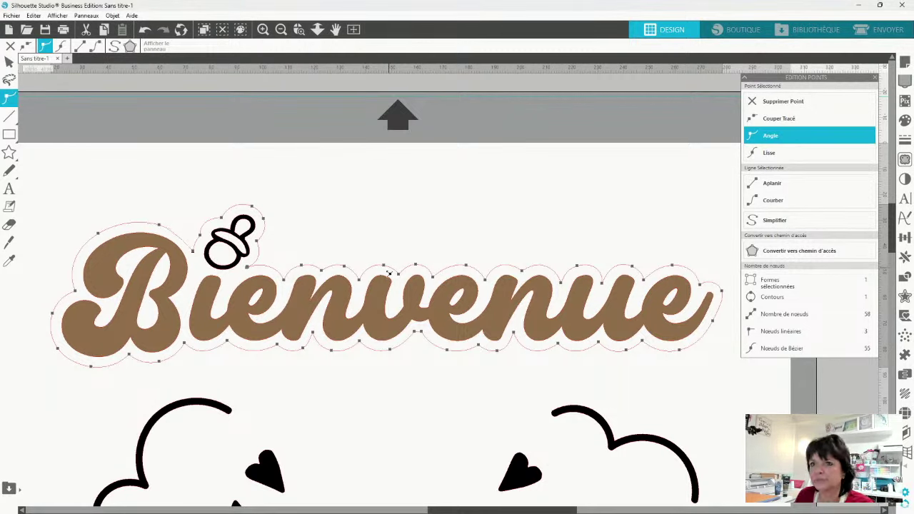
click(435, 200)
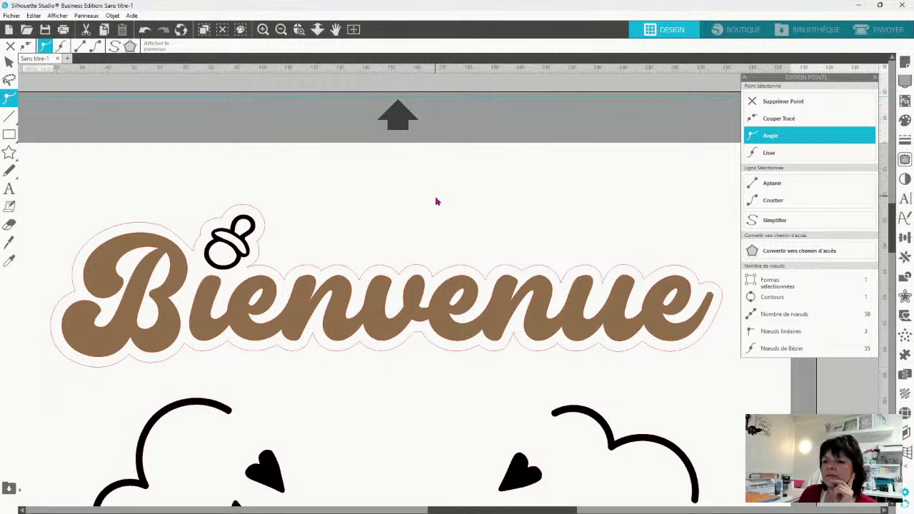
click(288, 274)
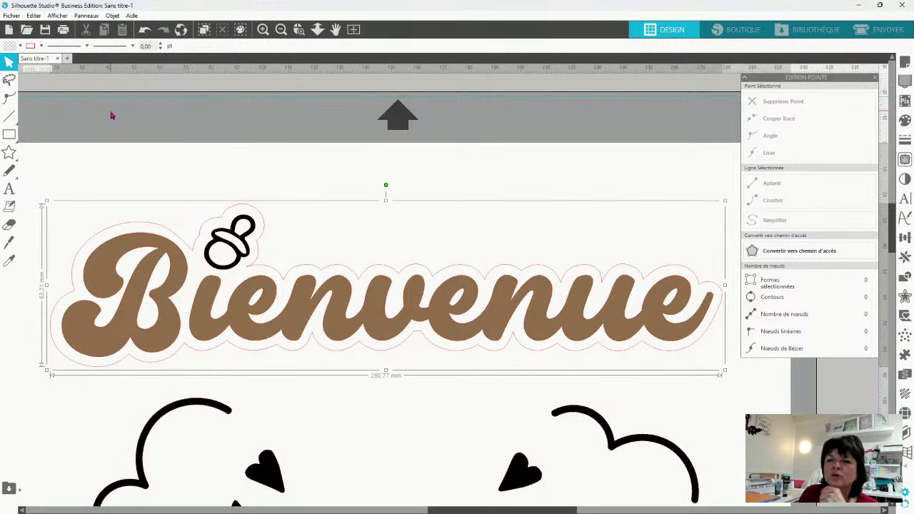
Fill the contour behind "Bienvenue" and the pacifier with dark brown
click(20, 46)
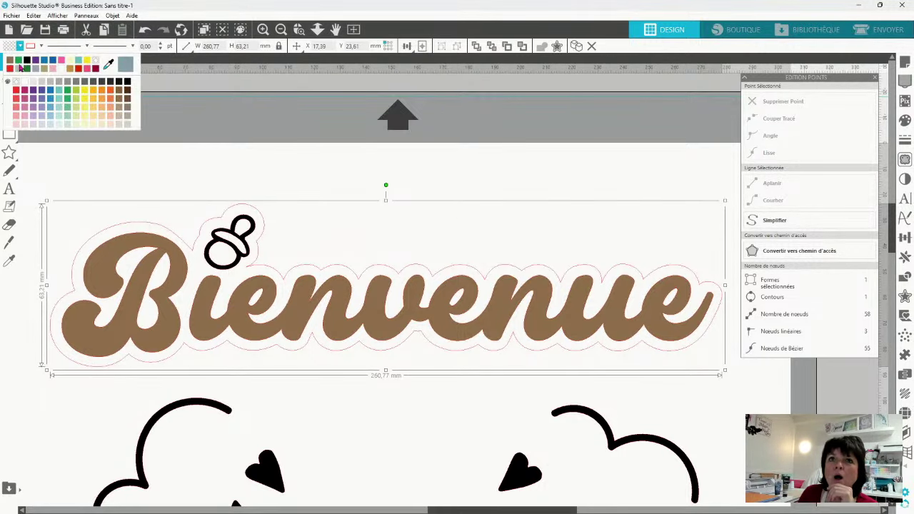
click(127, 91)
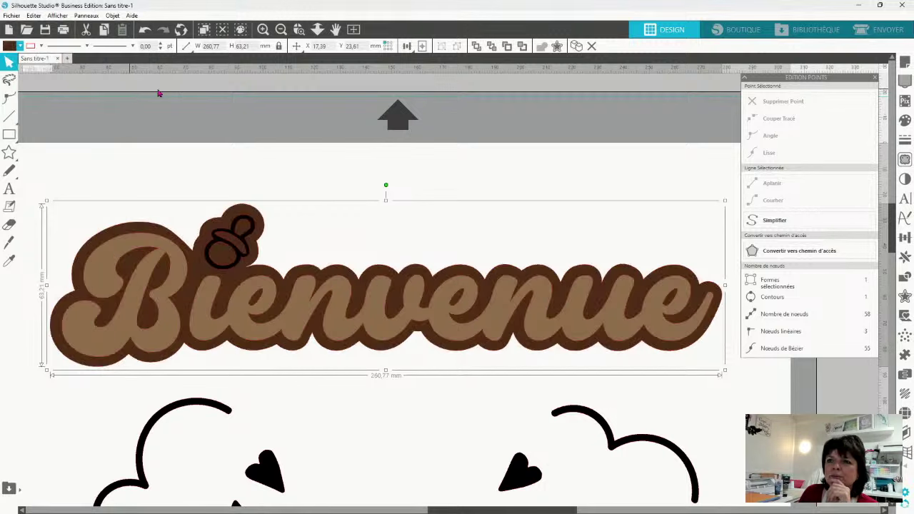
click(488, 321)
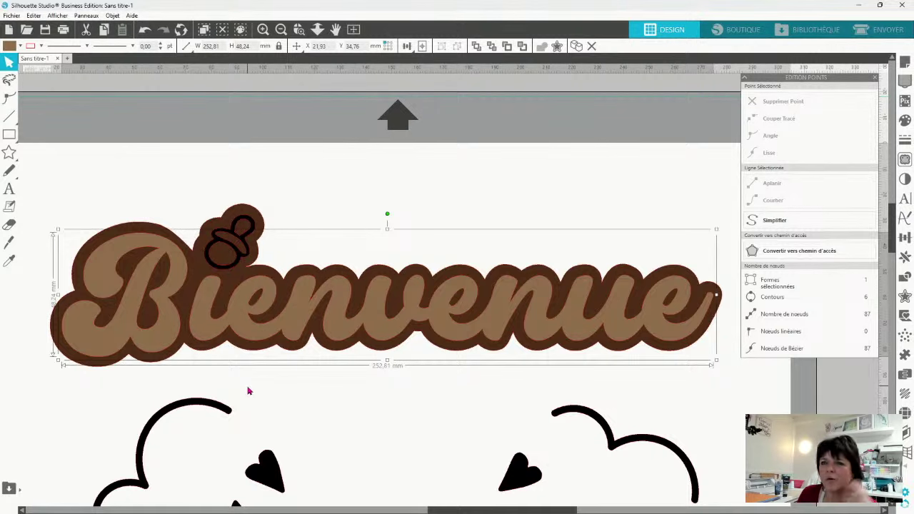
Fill the rocking horse with the same dark brown as the title's contour
click(281, 30)
click(281, 29)
click(281, 29)
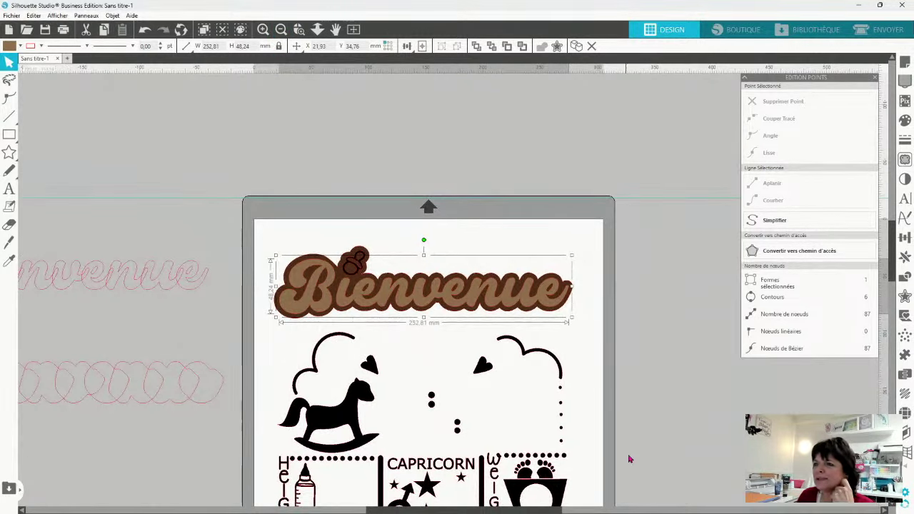
scroll(629, 459, down, 2)
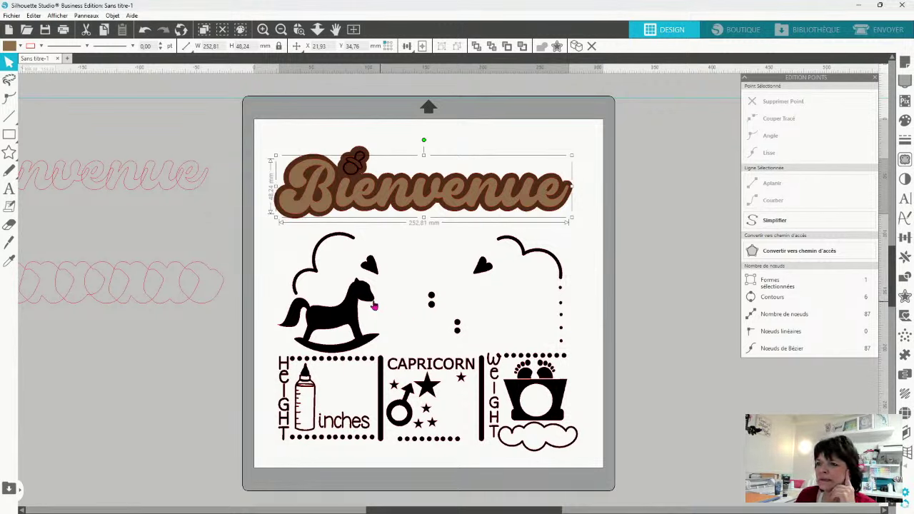
click(337, 318)
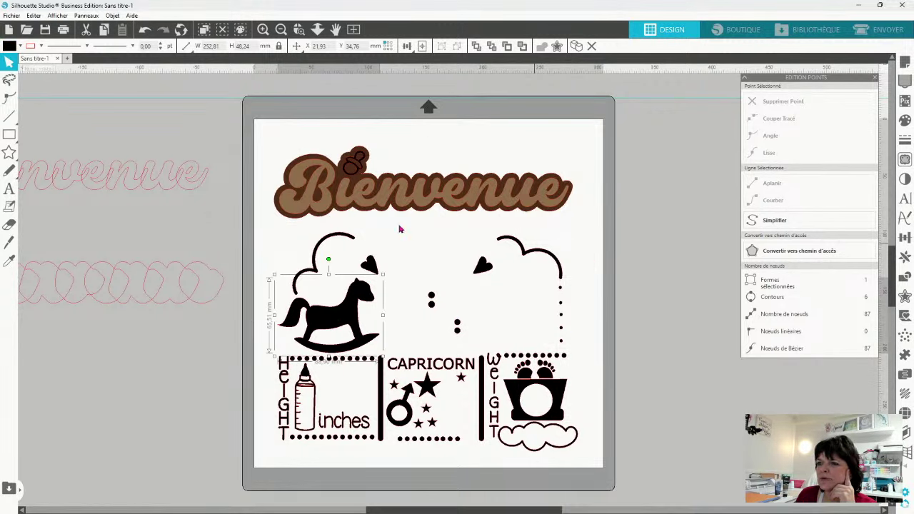
click(20, 47)
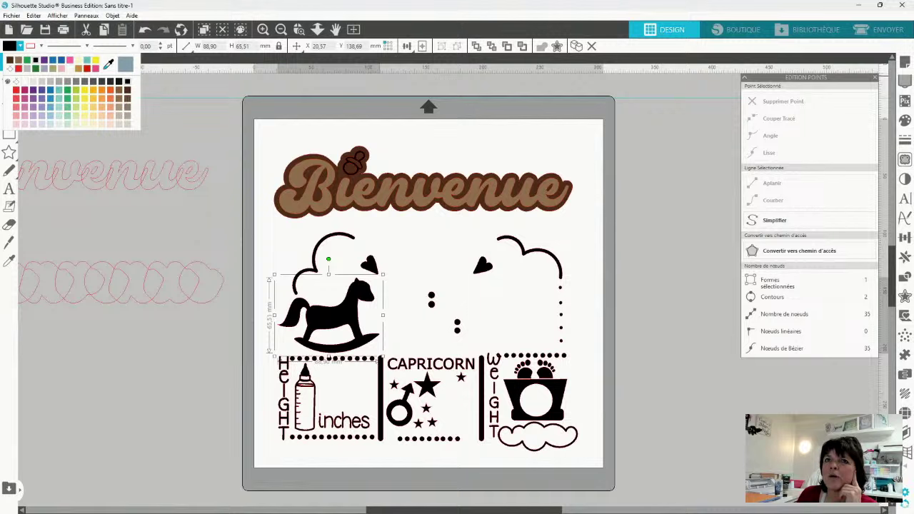
click(11, 64)
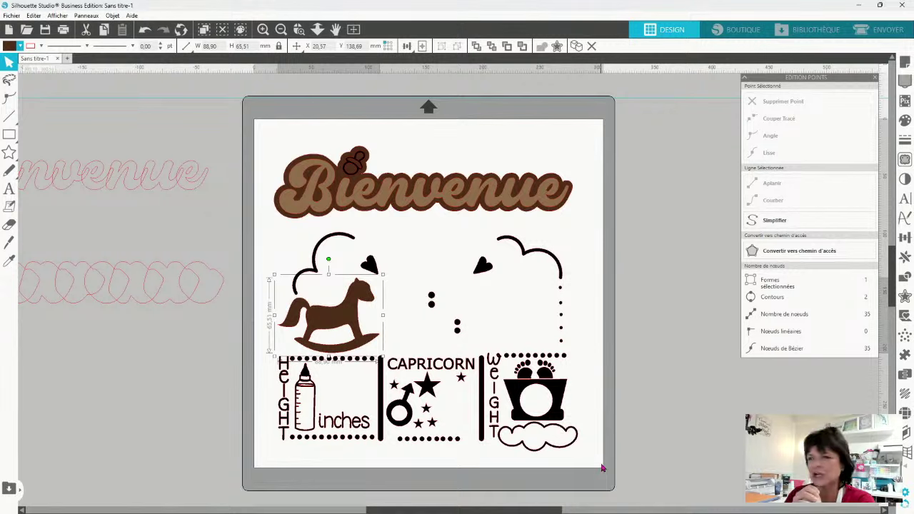
Delete the English "CAPRICORN" lettering above the stars in the middle section
click(487, 270)
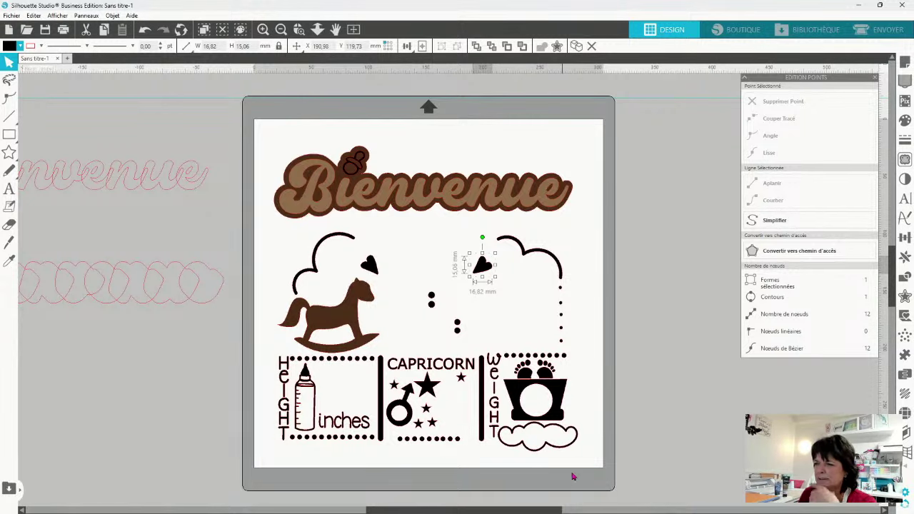
drag(391, 346, 472, 370)
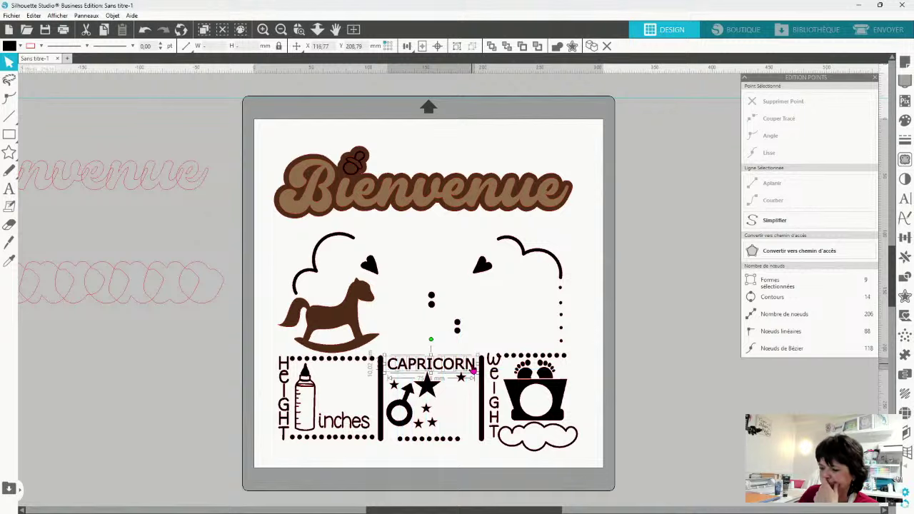
key(Delete)
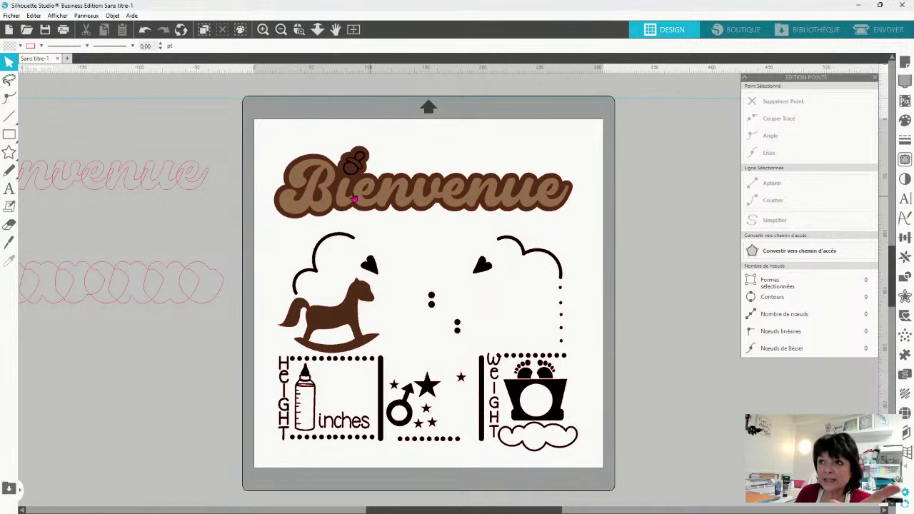
Group the title, pacifier and contour, tilt the group slightly counterclockwise and move it up, clear of the cloud
drag(281, 138, 603, 201)
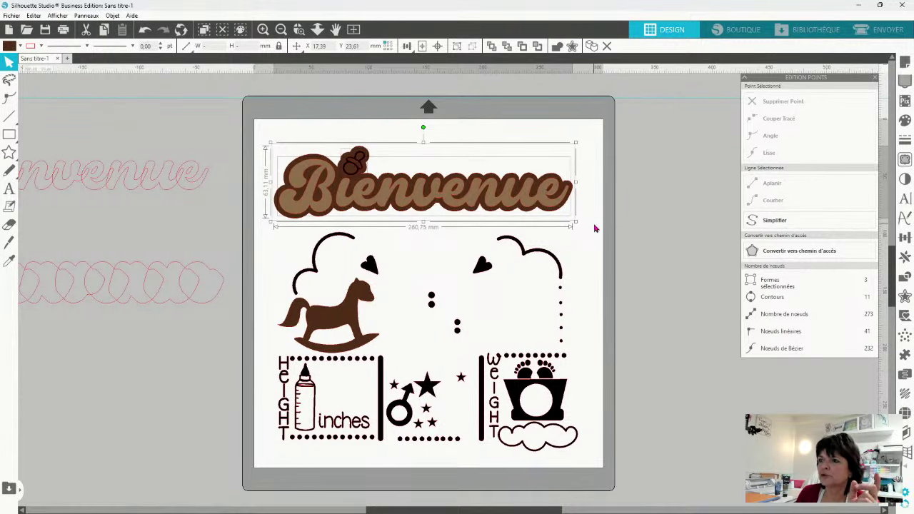
right_click(594, 226)
click(640, 385)
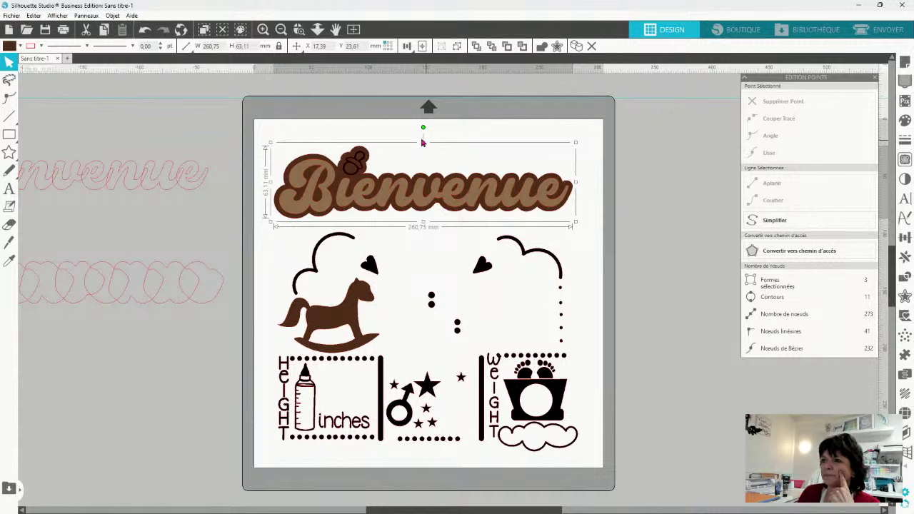
drag(423, 132, 420, 142)
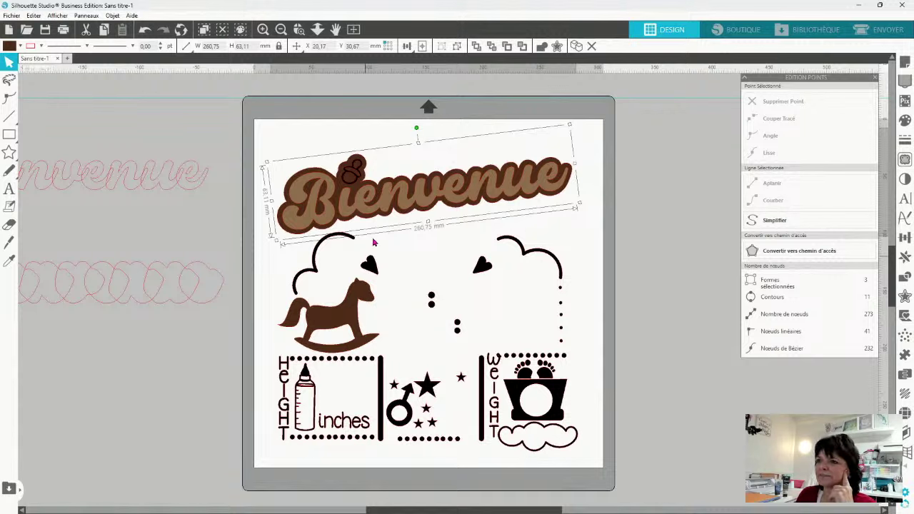
drag(372, 213, 373, 204)
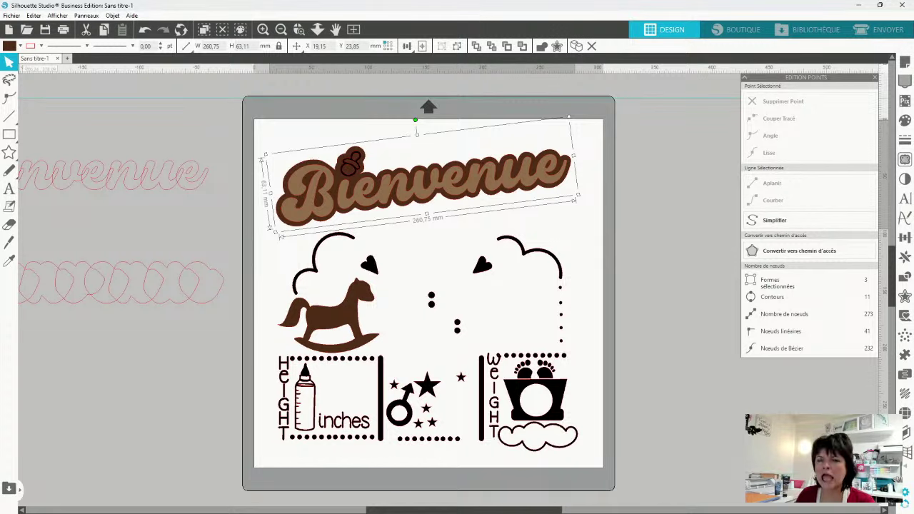
Add the text objects "CAPRICORNE" and "TAILLE" one below the other in the grey area beside the page
click(9, 189)
click(52, 359)
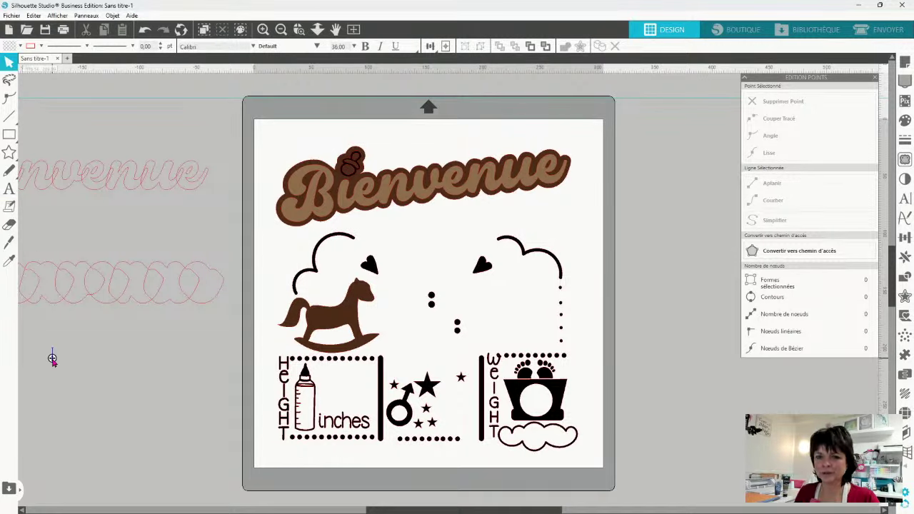
click(52, 359)
text(CAPRICORNE)
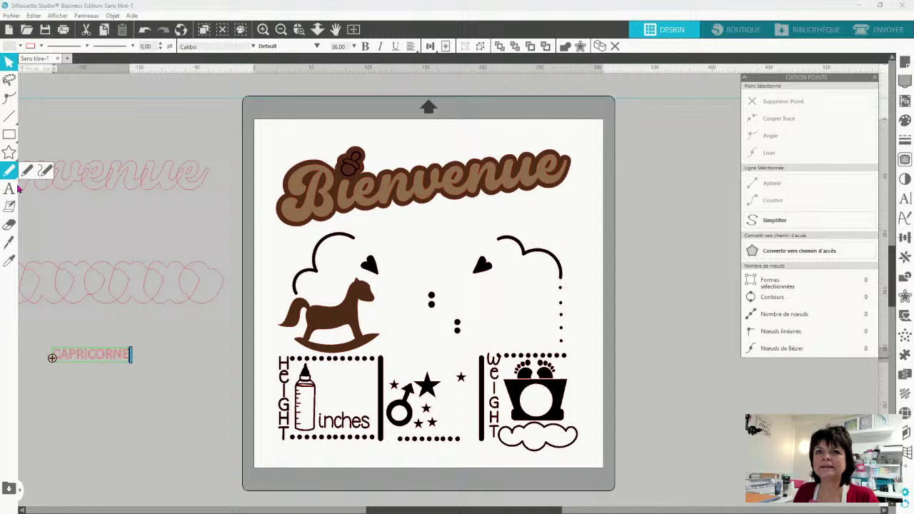
key(Escape)
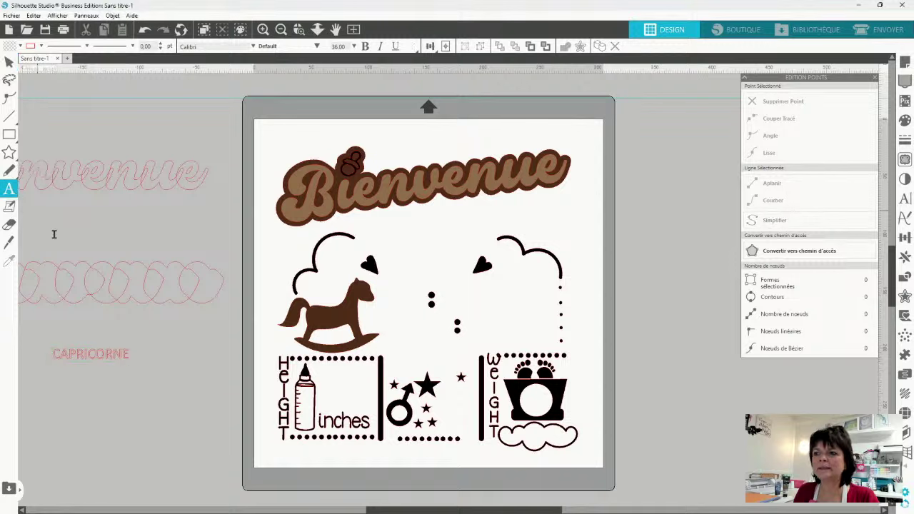
click(55, 384)
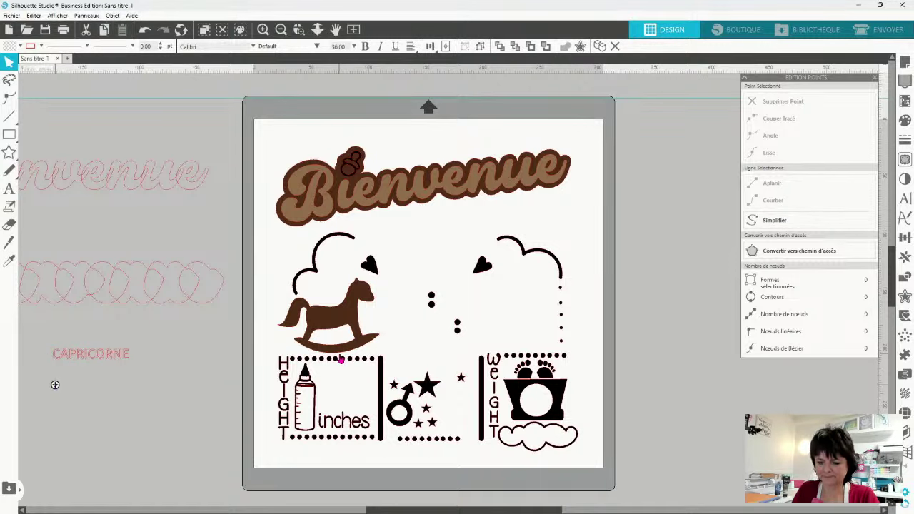
text(TAILLE)
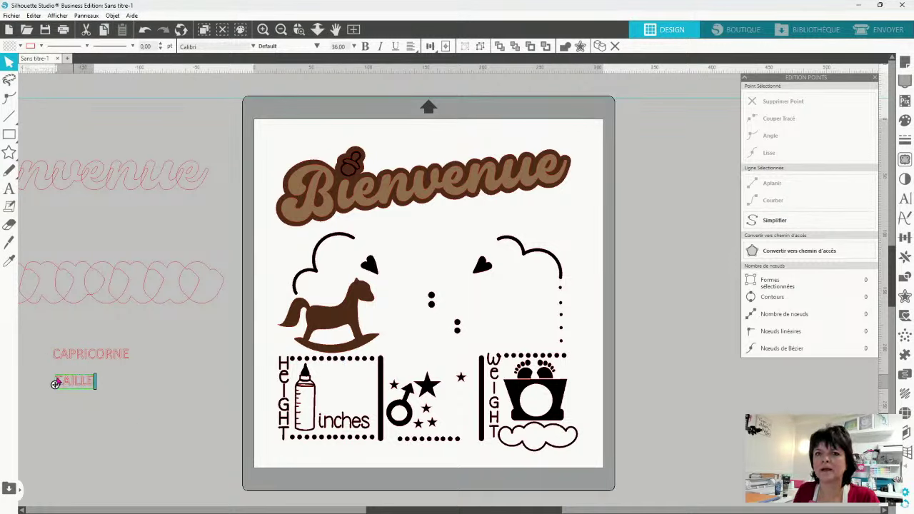
Add the text "cm" in lowercase below "TAILLE" in the grey area beside the page
click(10, 190)
click(57, 413)
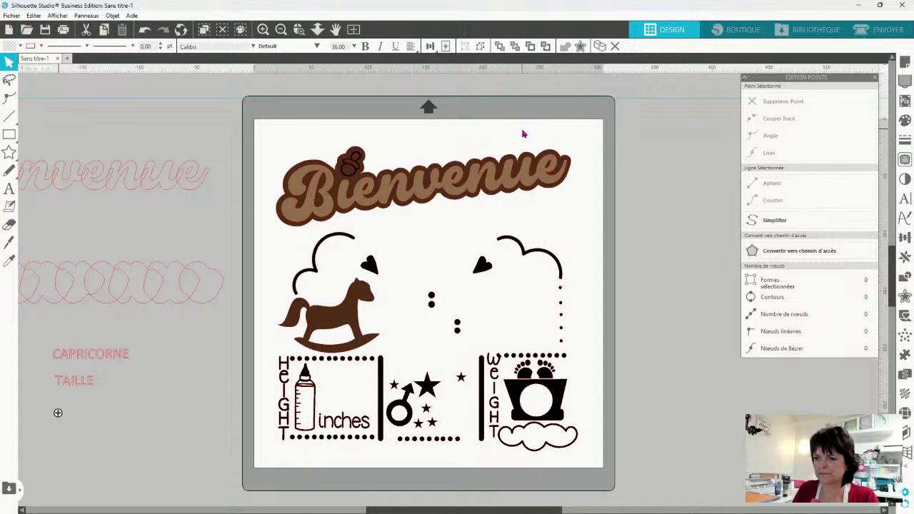
text(CM)
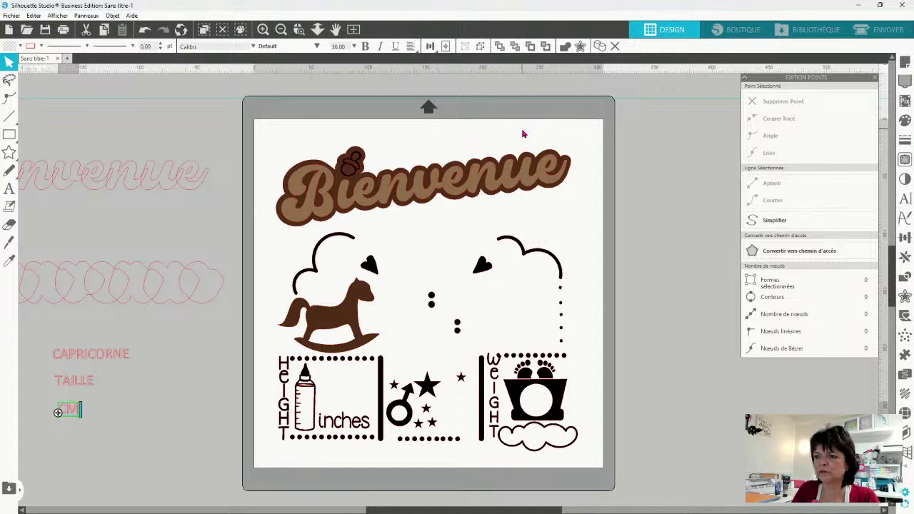
key(BackSpace)
key(BackSpace)
text(cm)
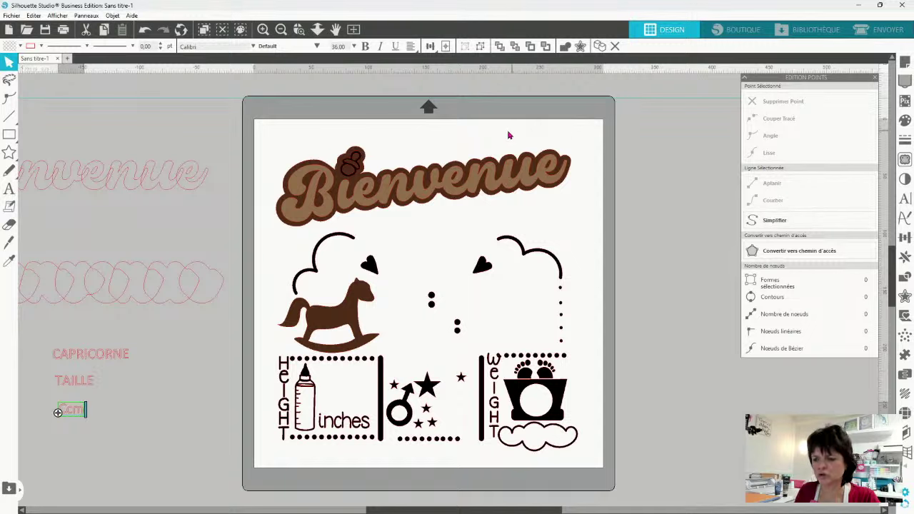
key(BackSpace)
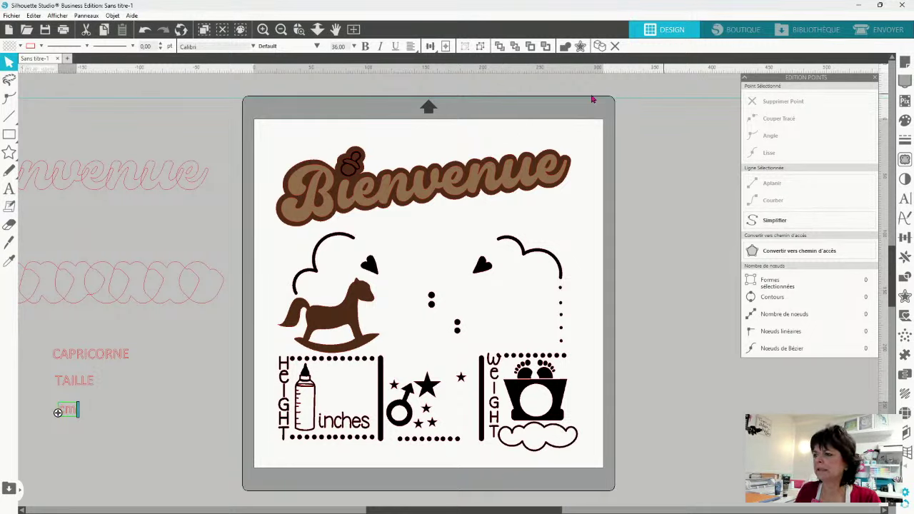
Add the text "poids" as a separate object below "cm" beside the page
click(9, 207)
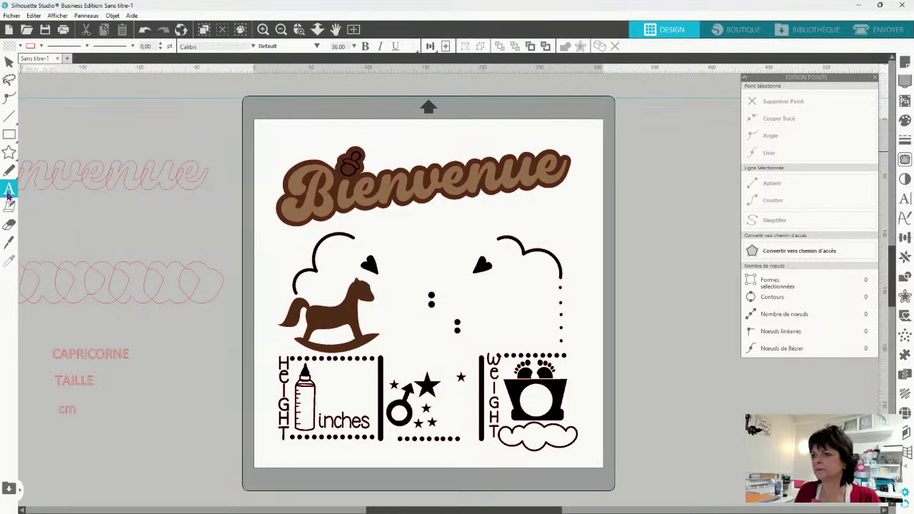
click(340, 362)
text(poids)
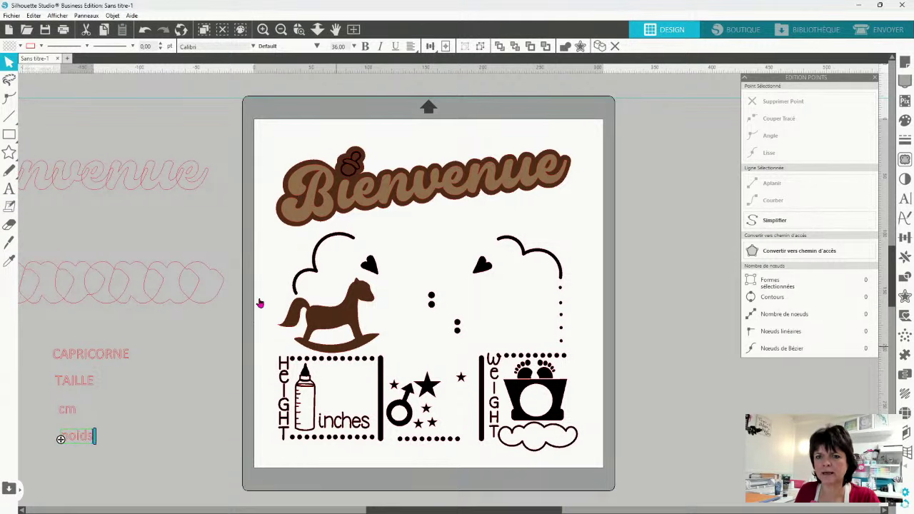
click(105, 442)
click(217, 373)
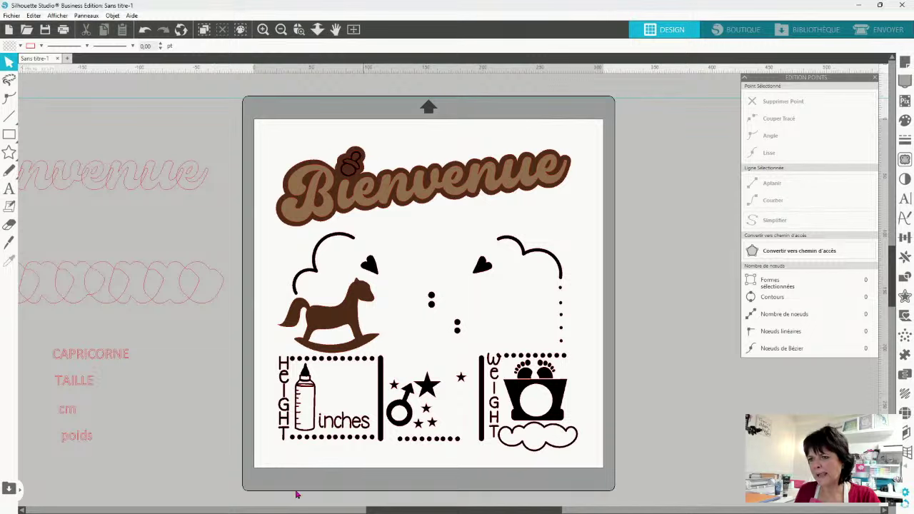
Rewrite the "TAILLE" label as "Taille", with only its first letter capitalized
drag(43, 342, 139, 454)
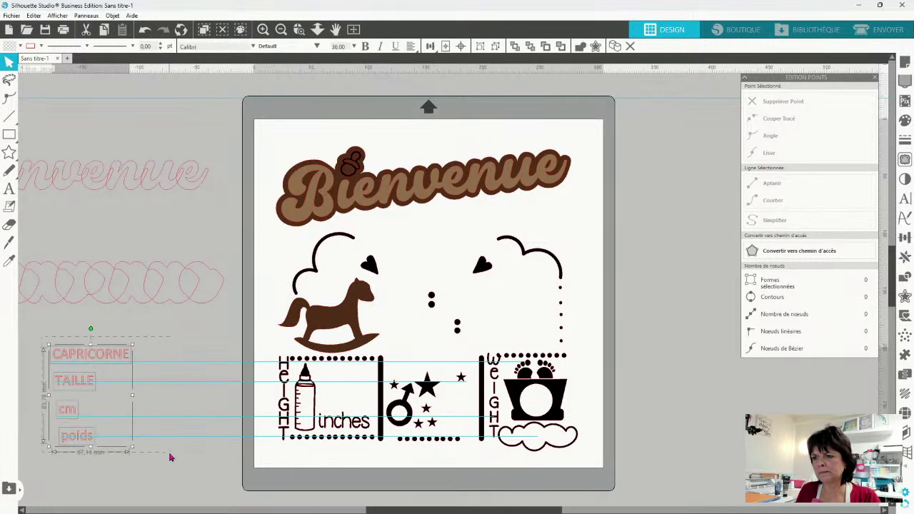
double_click(79, 386)
drag(62, 383, 104, 386)
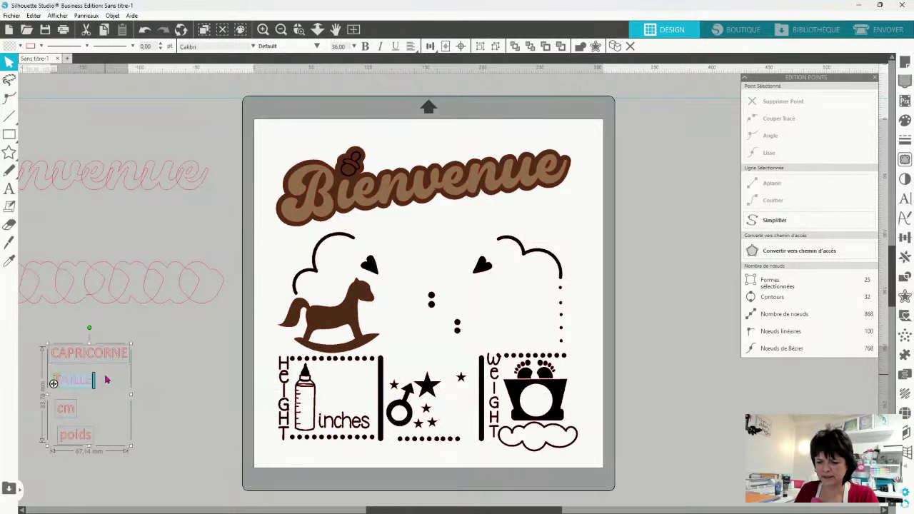
text(Taille)
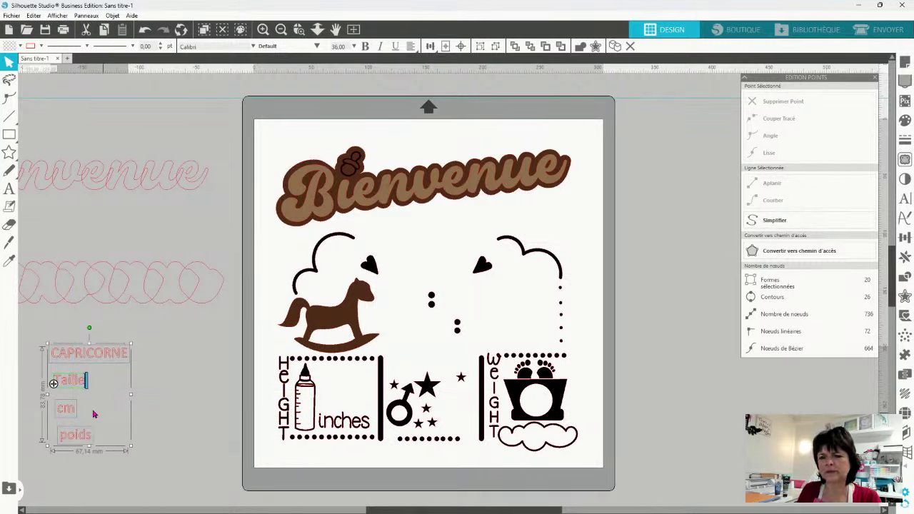
double_click(63, 439)
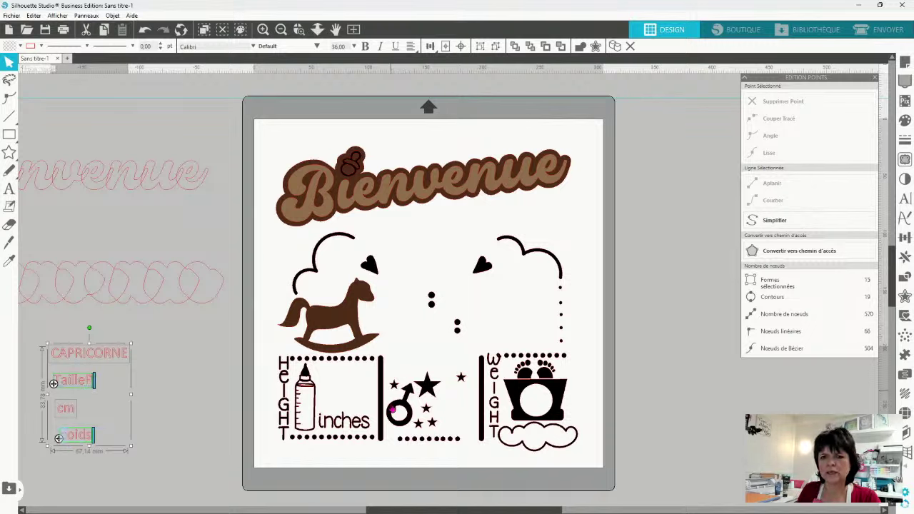
key(BackSpace)
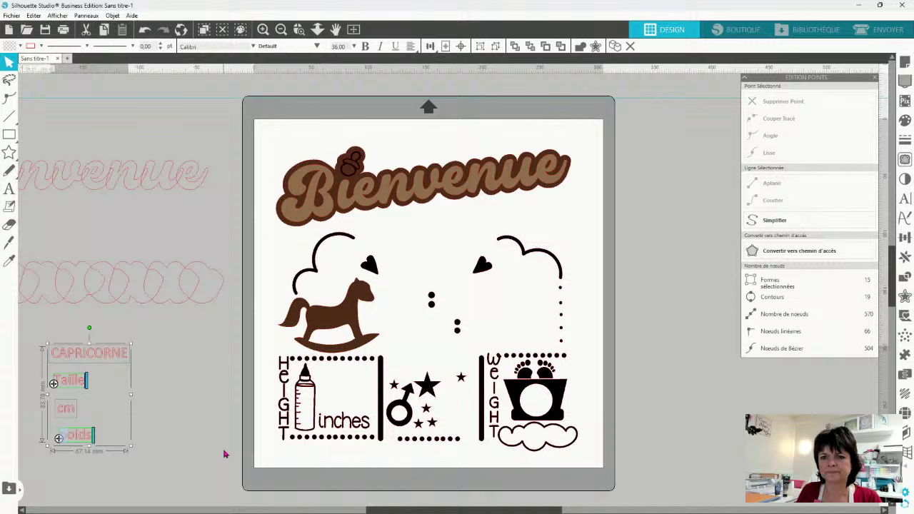
Capitalize the first letter of the weight label so it reads "Poids"
click(147, 435)
double_click(89, 438)
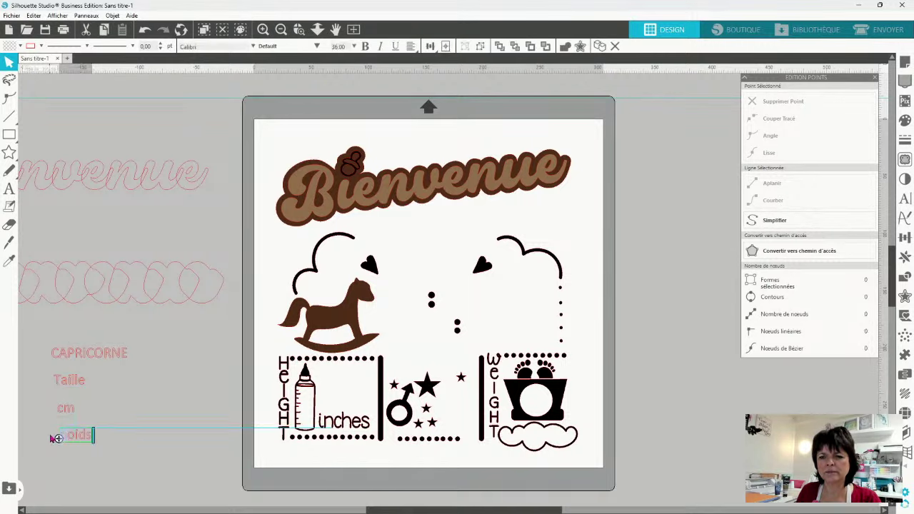
text(P)
click(214, 439)
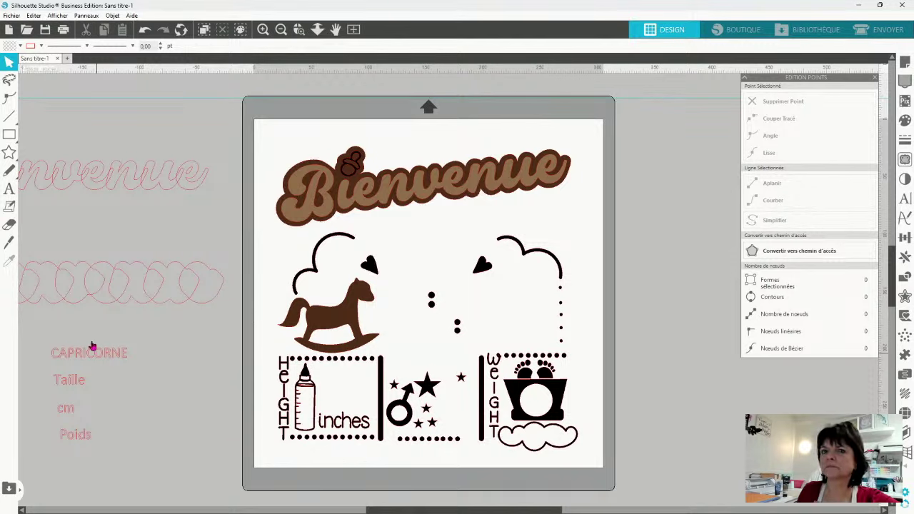
Add the baby's first name as a text object beside the "Taille" label
click(9, 188)
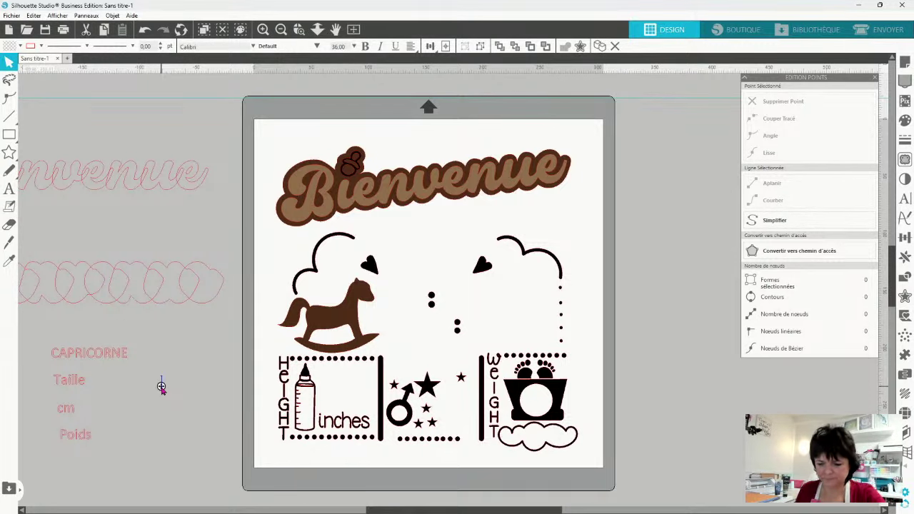
text(Terry)
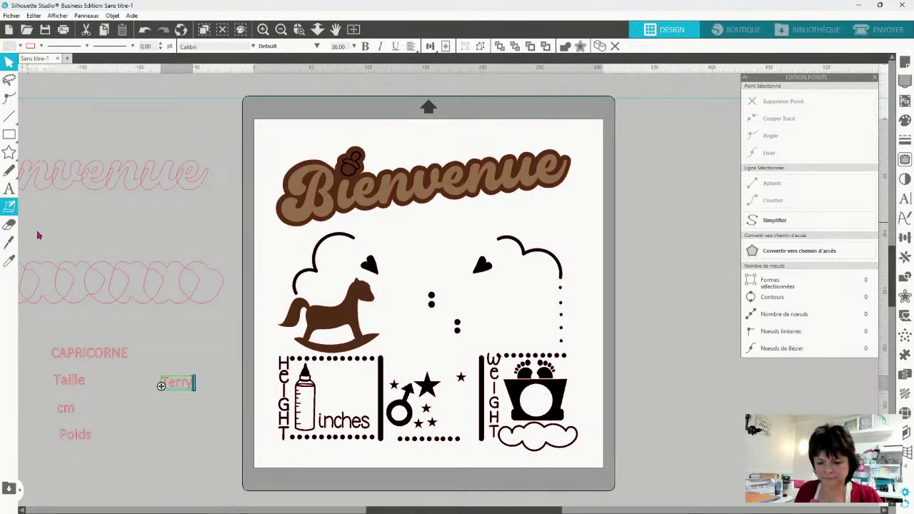
click(185, 456)
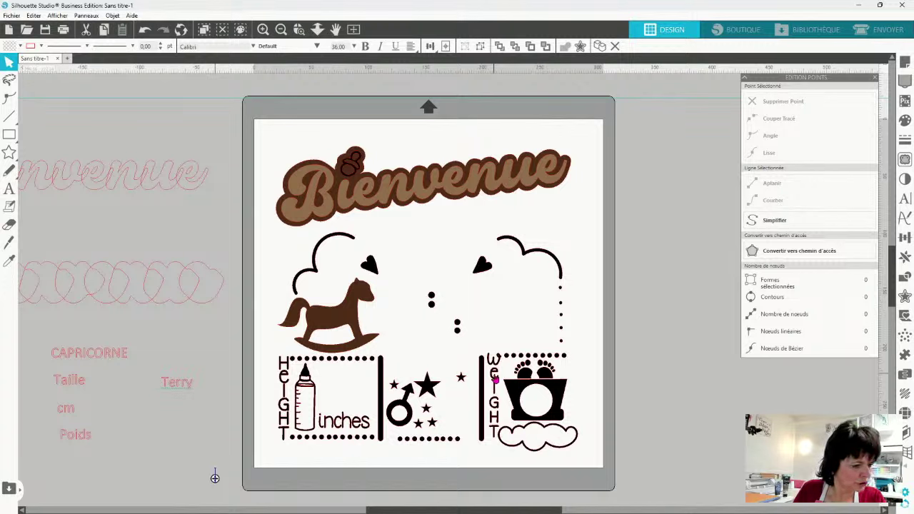
Add the baby's date of birth as a text object and place it just below the first name
text(02)
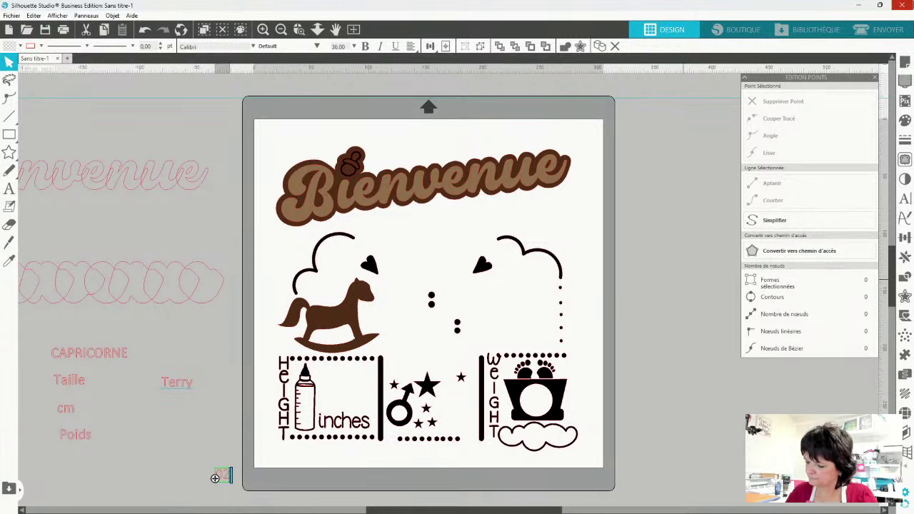
text(.0)
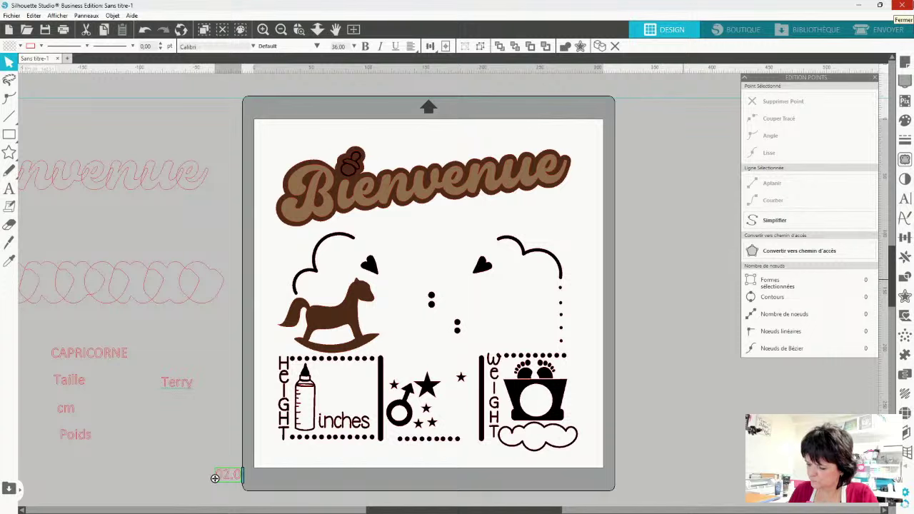
text(1.2024)
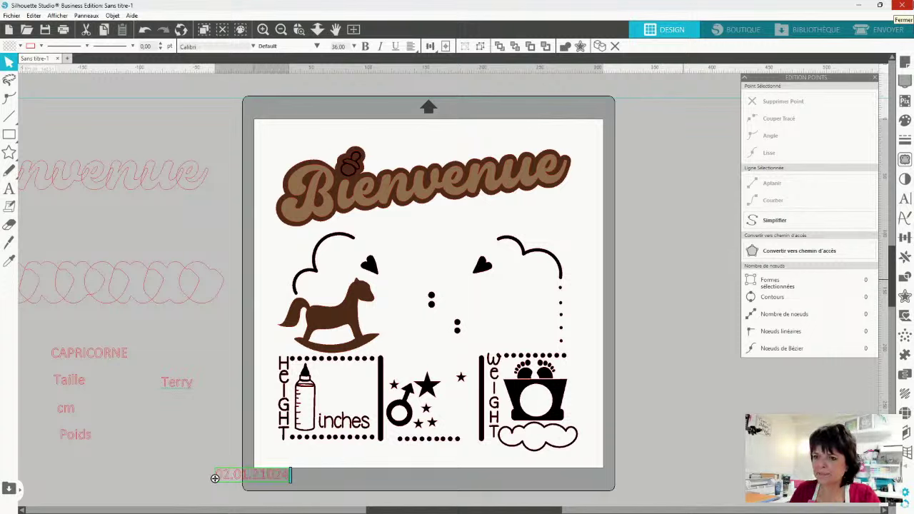
click(266, 475)
key(BackSpace)
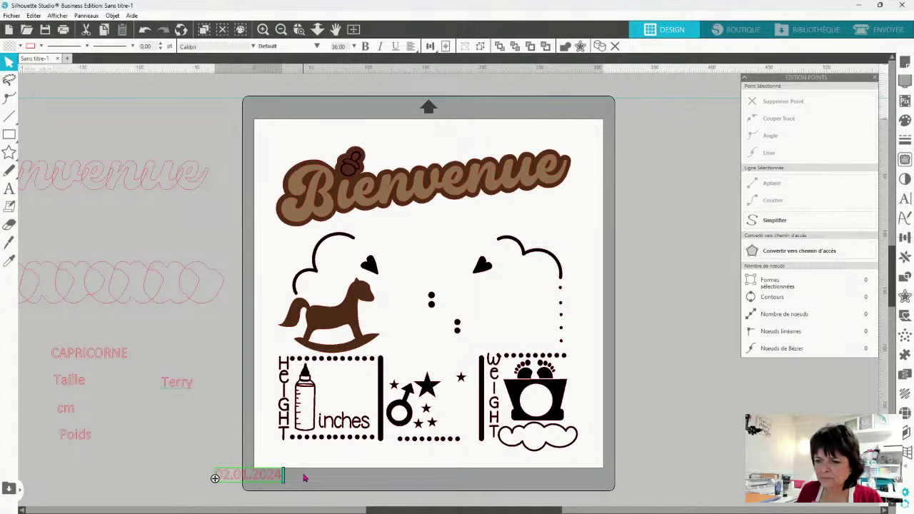
click(238, 490)
drag(239, 476, 168, 415)
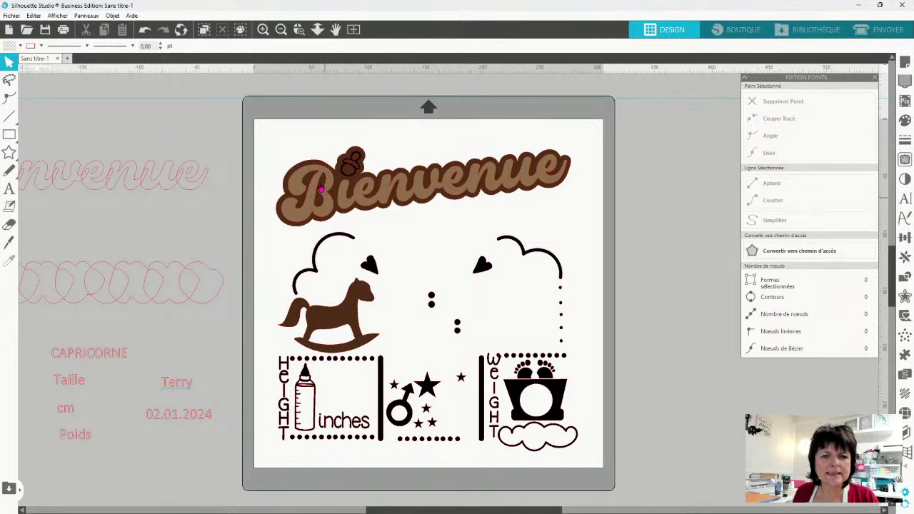
Ungroup the "Bienvenue" title and fill its pacifier with a very light beige
click(353, 182)
right_click(361, 178)
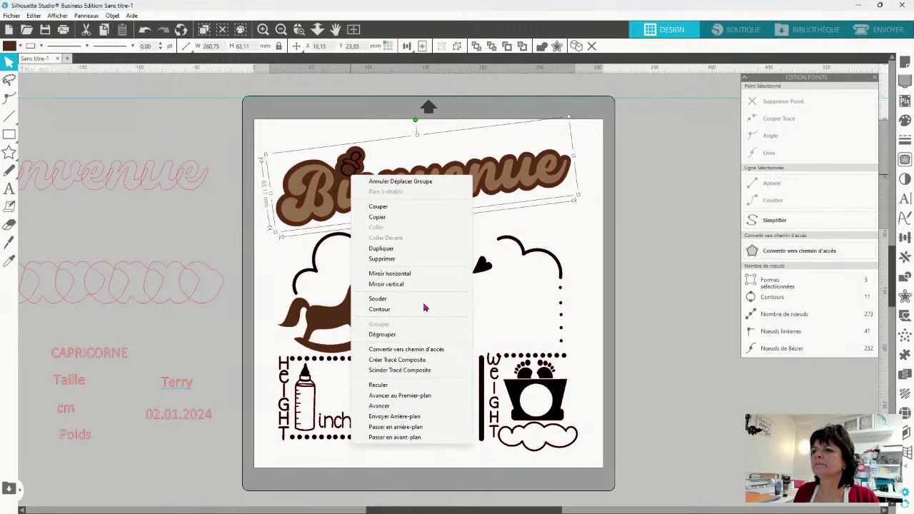
click(395, 338)
click(247, 207)
click(350, 166)
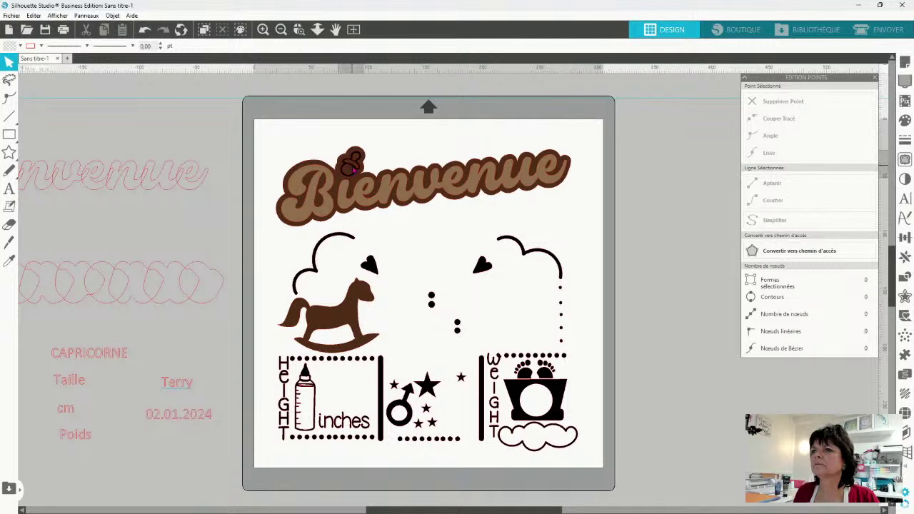
click(30, 46)
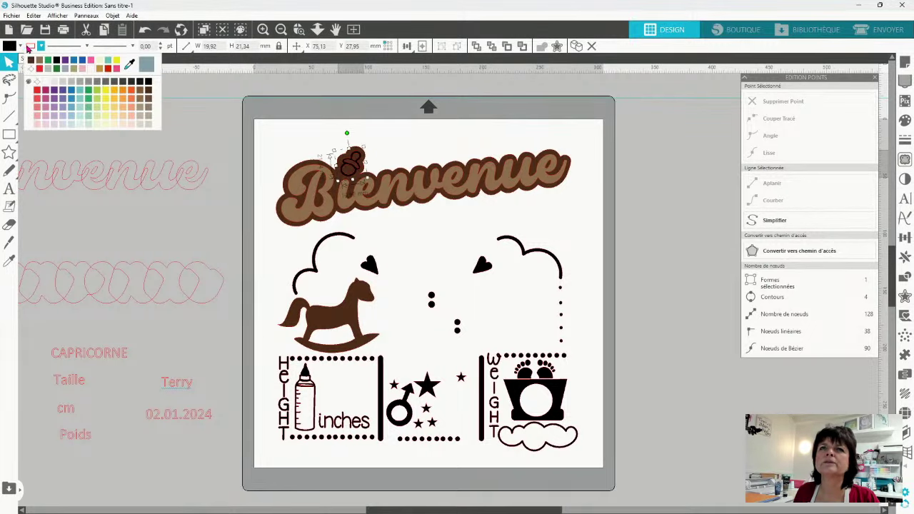
click(20, 47)
click(20, 47)
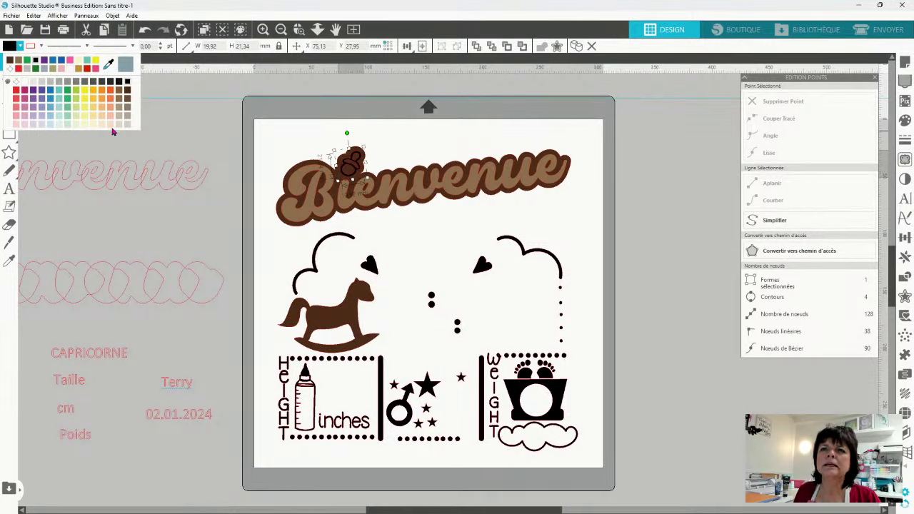
click(118, 127)
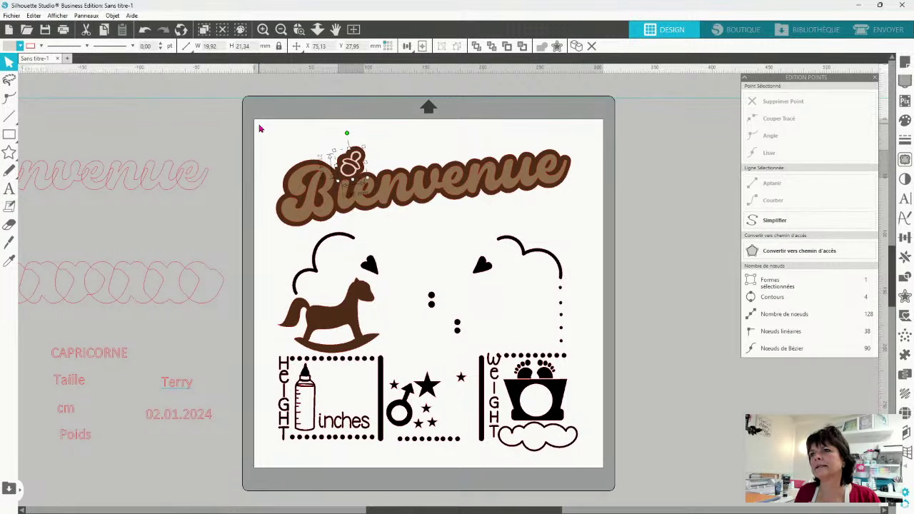
Regroup the "Bienvenue" lettering, its contour and the pacifier
drag(260, 129, 571, 193)
right_click(626, 184)
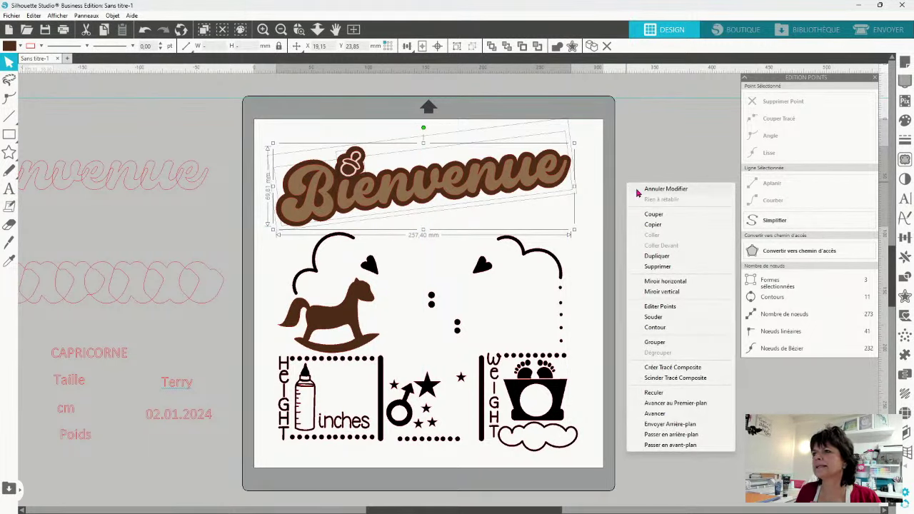
click(655, 343)
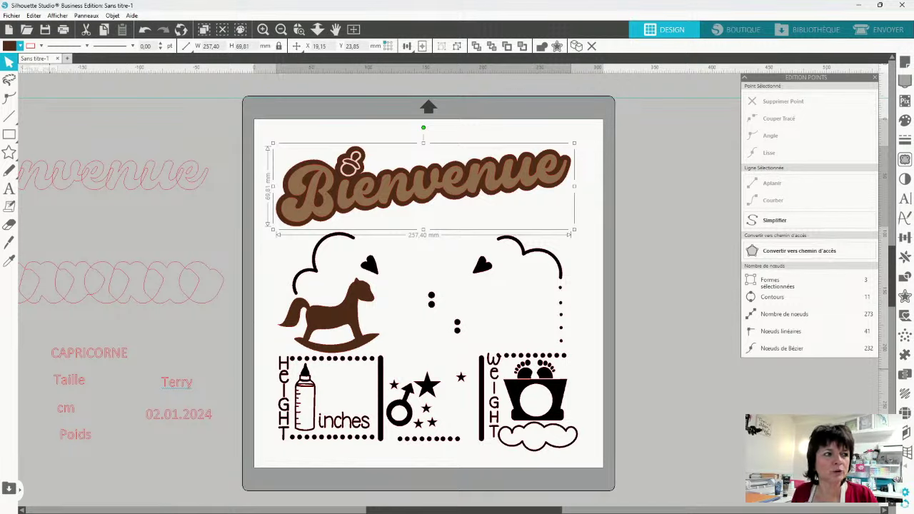
click(147, 470)
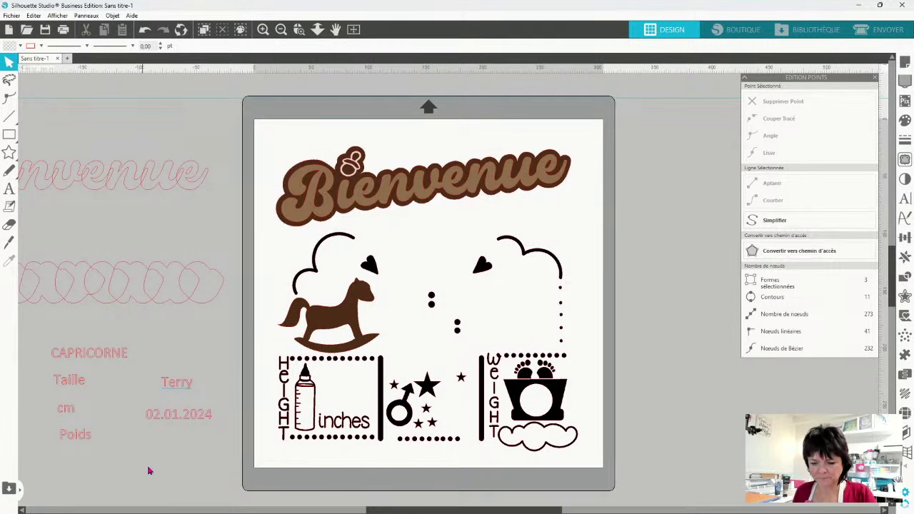
Add the birth time "20h13" as a text object below the date of birth
key(t)
click(154, 449)
key(Escape)
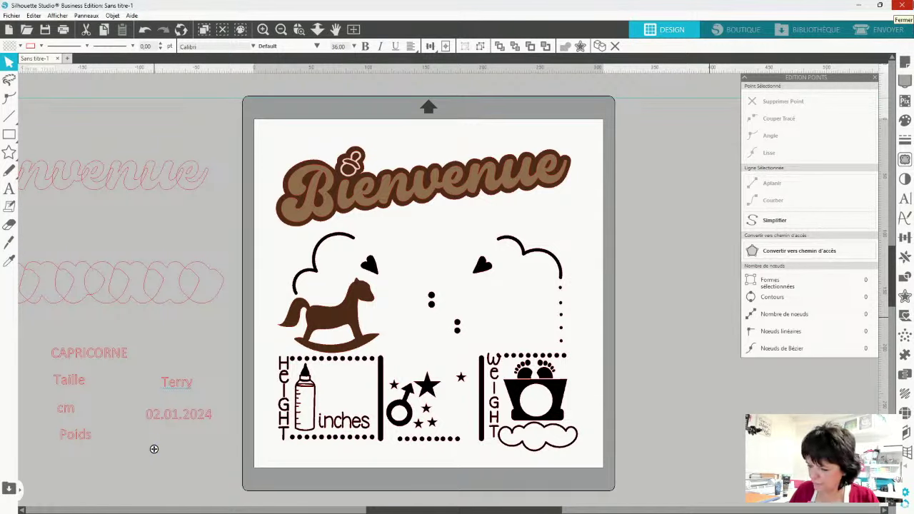
click(153, 449)
text(20h13)
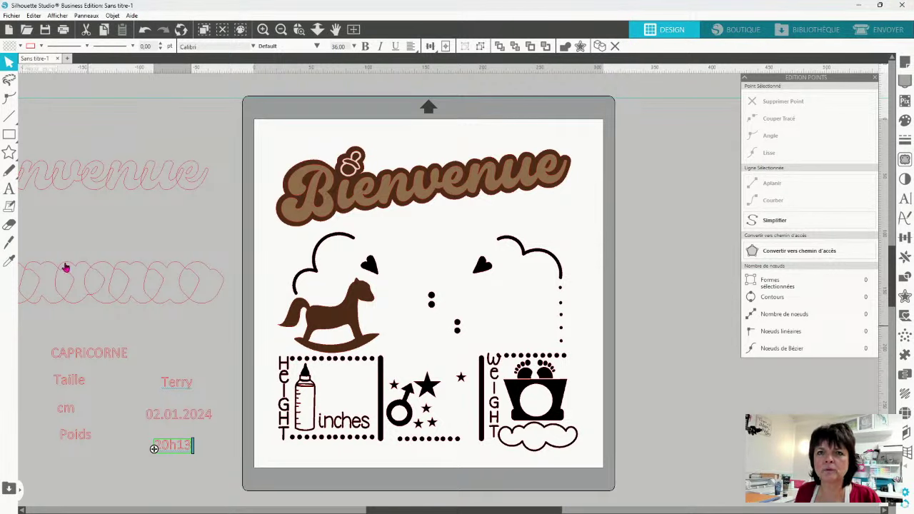
click(111, 453)
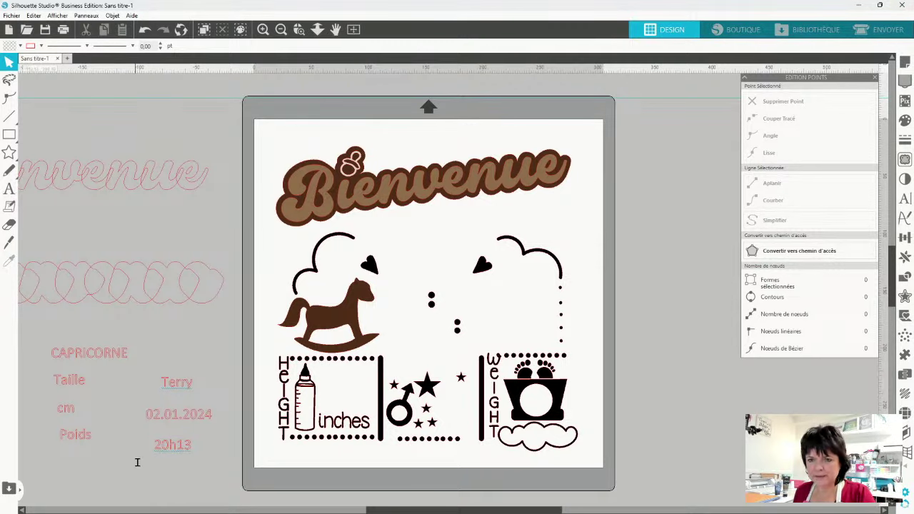
Add "kg" as a text object below the "Poids" label
click(92, 462)
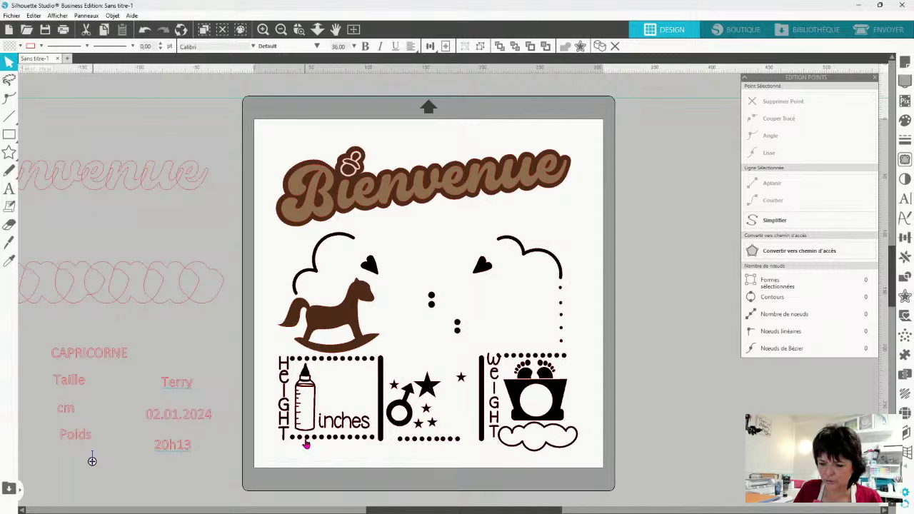
click(91, 461)
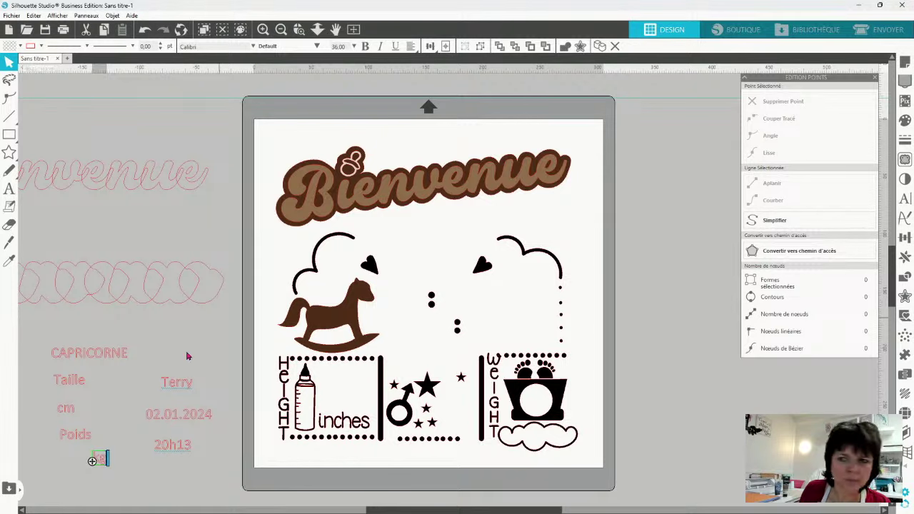
text(kg)
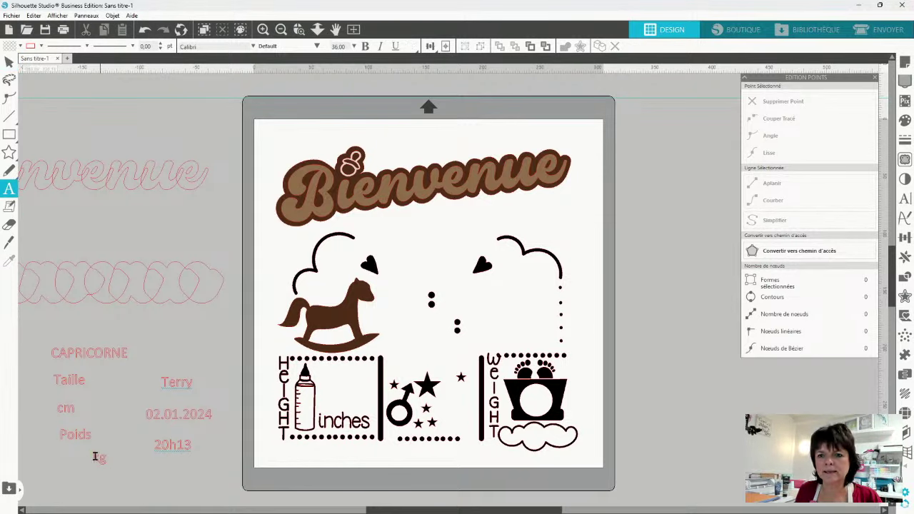
Add "51" as a text object placed just before "cm", and move "kg" directly beneath the "Poids" label
click(57, 462)
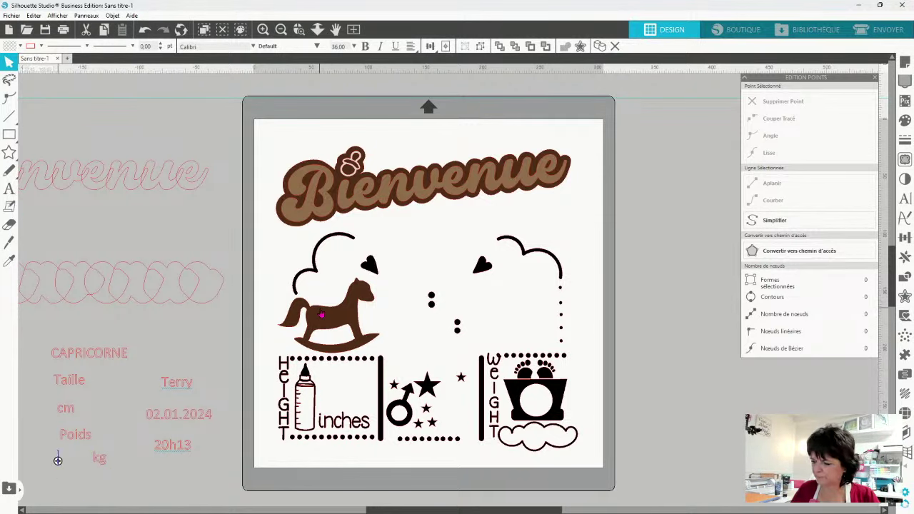
text(51)
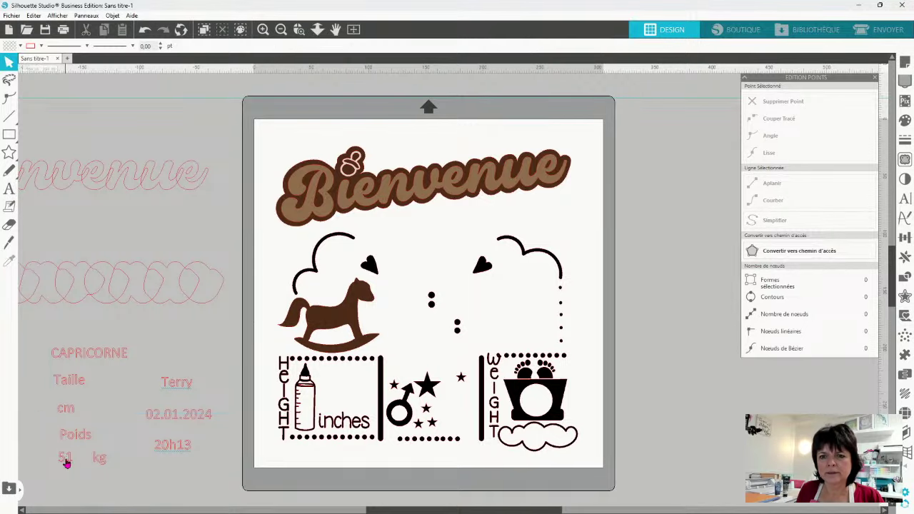
drag(65, 459, 45, 414)
click(55, 473)
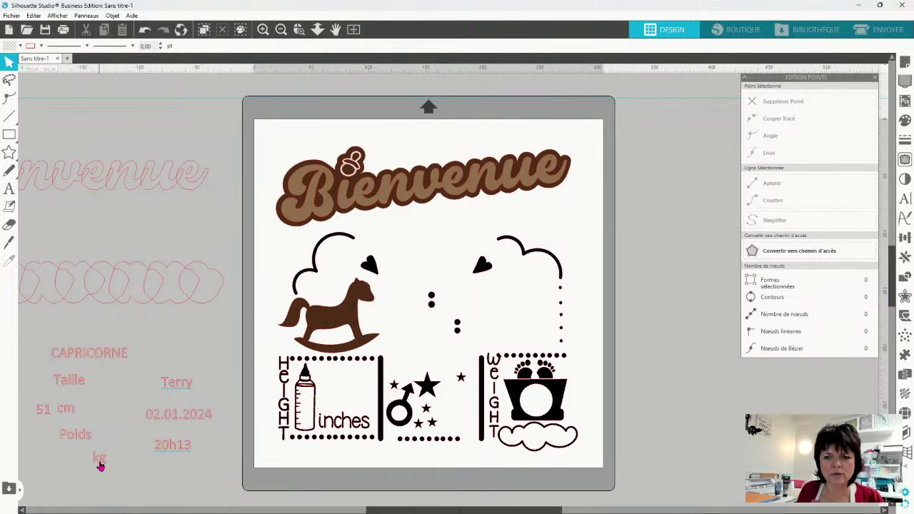
drag(100, 466, 73, 461)
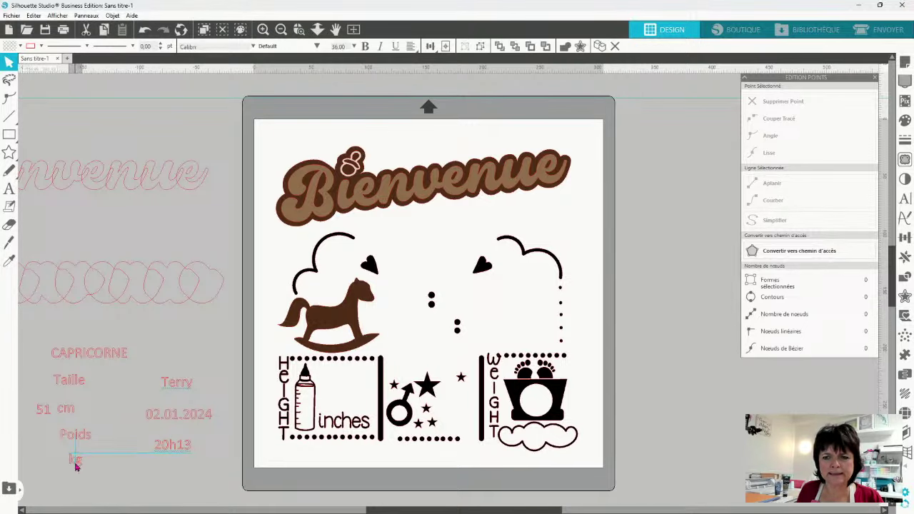
click(35, 424)
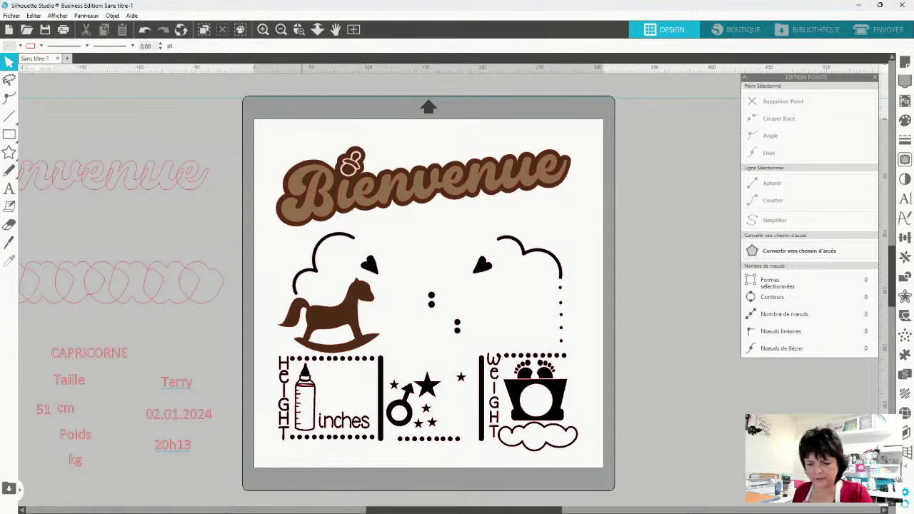
Add the birth weight "3,330" as a text object and place it just before "kg"
key(t)
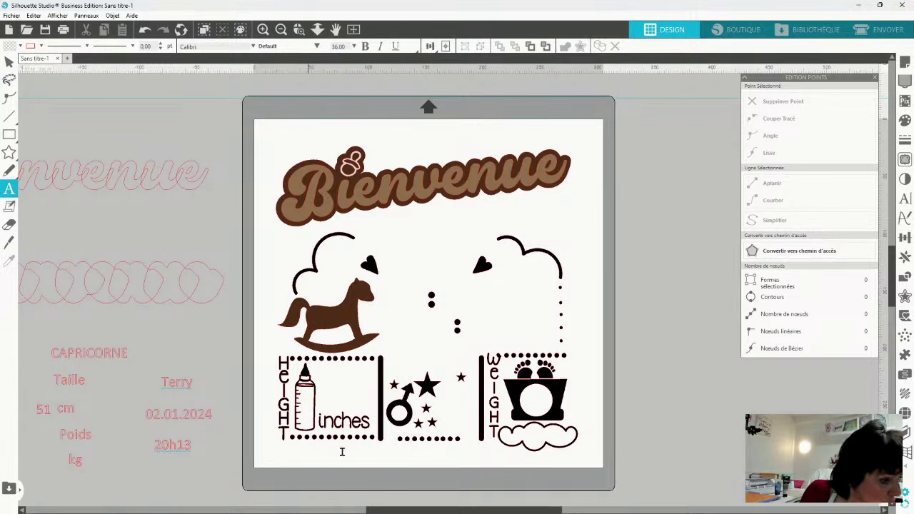
click(72, 461)
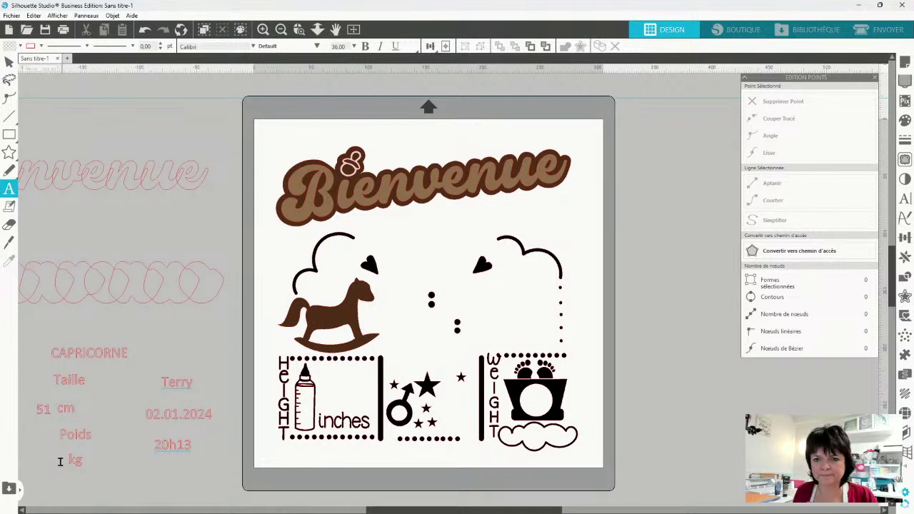
key(Escape)
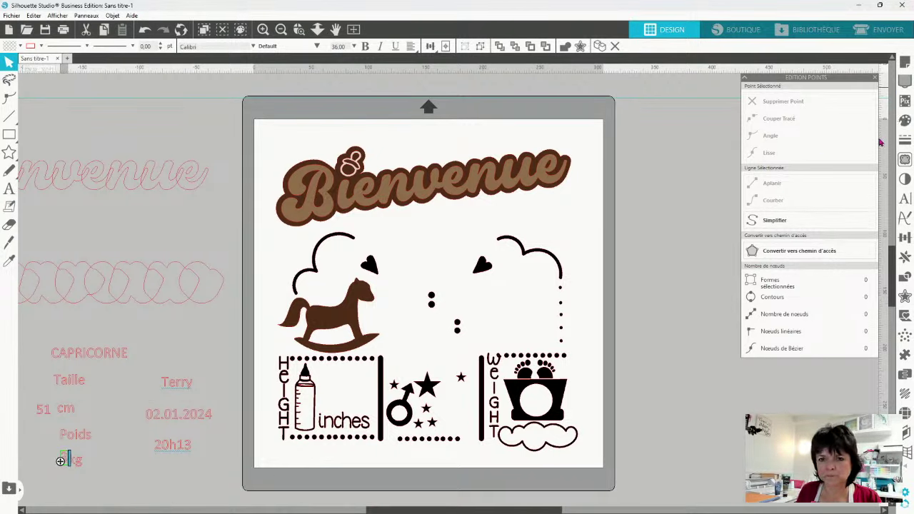
text(3,32)
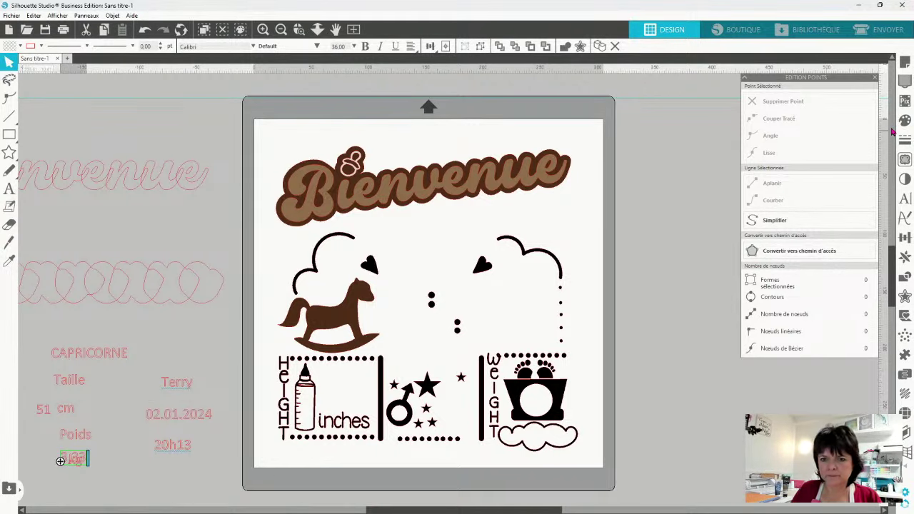
text(0)
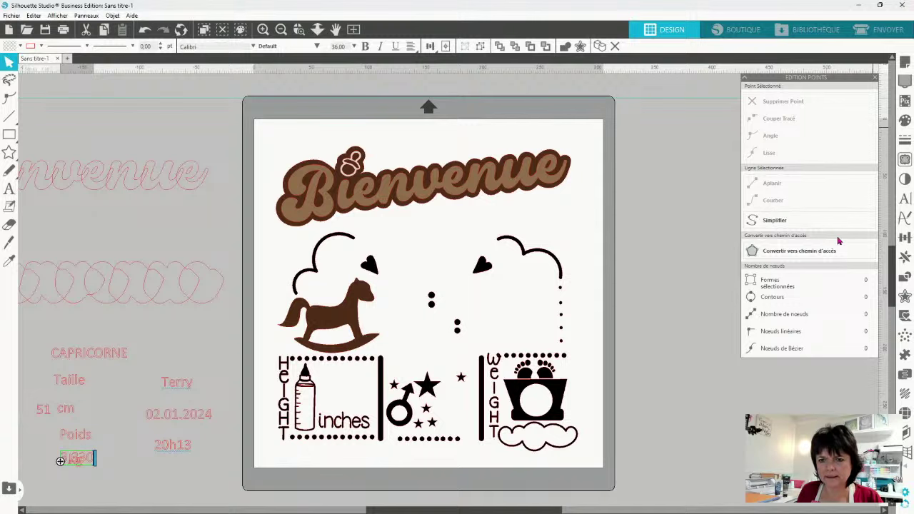
click(90, 464)
drag(89, 461, 59, 460)
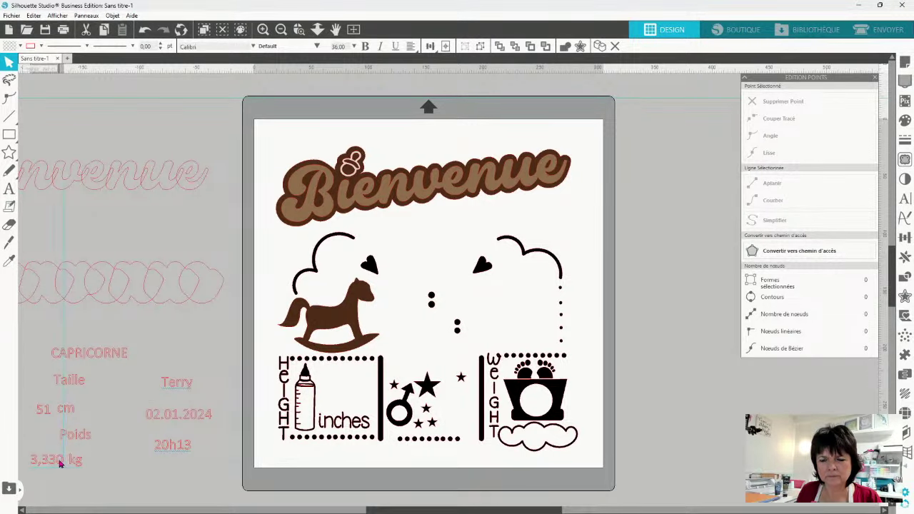
click(143, 432)
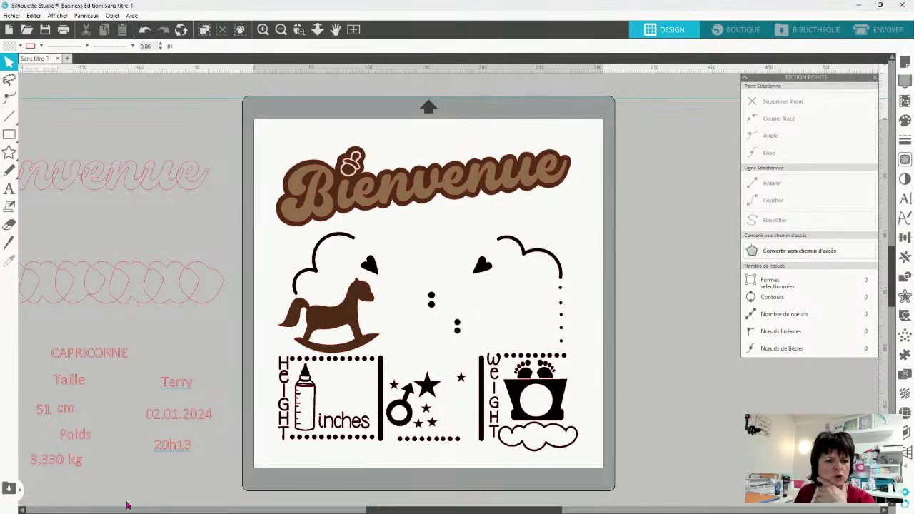
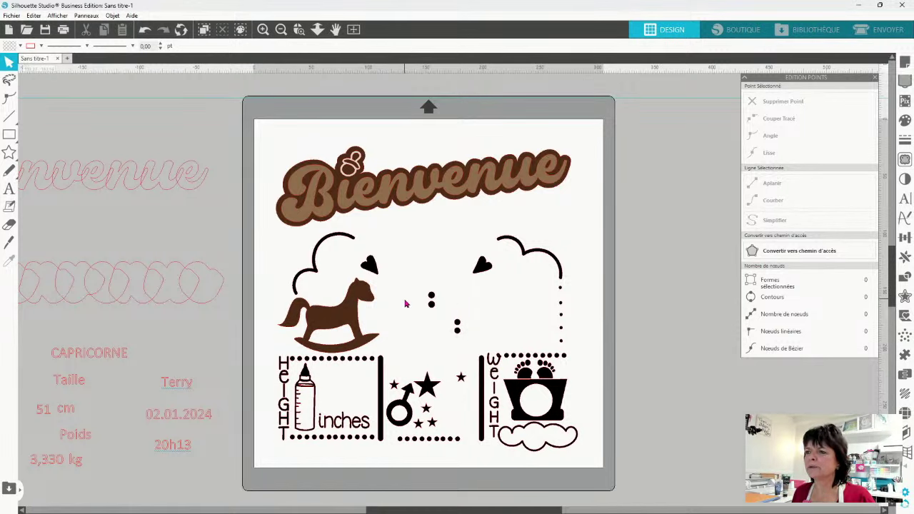
Add "Date" as a text object above the baby's first name
key(t)
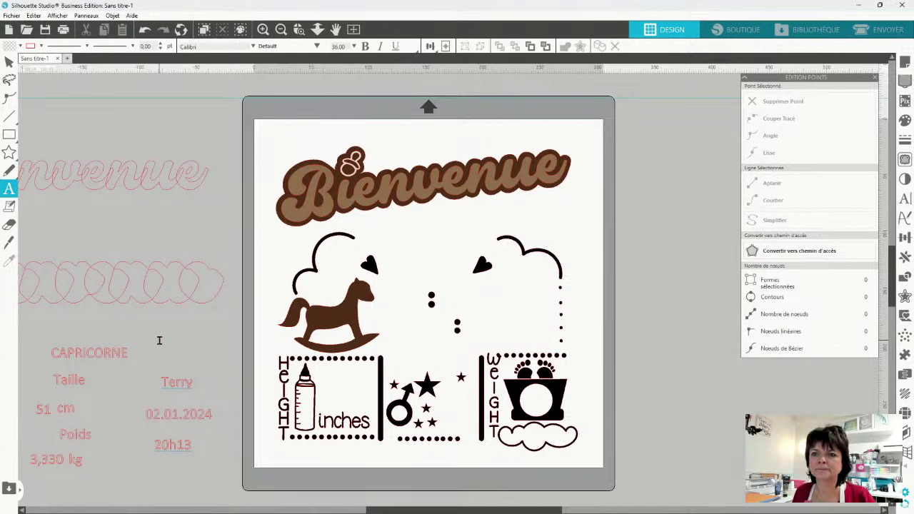
click(159, 340)
text(Date)
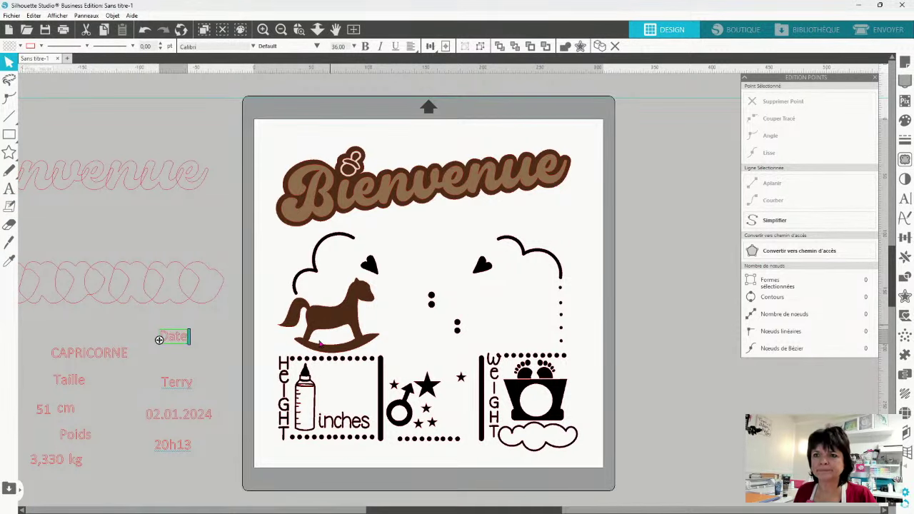
Add "Heure" as a text object below "Date" and shift "Date" slightly up to separate the two labels
mouse_move(7, 166)
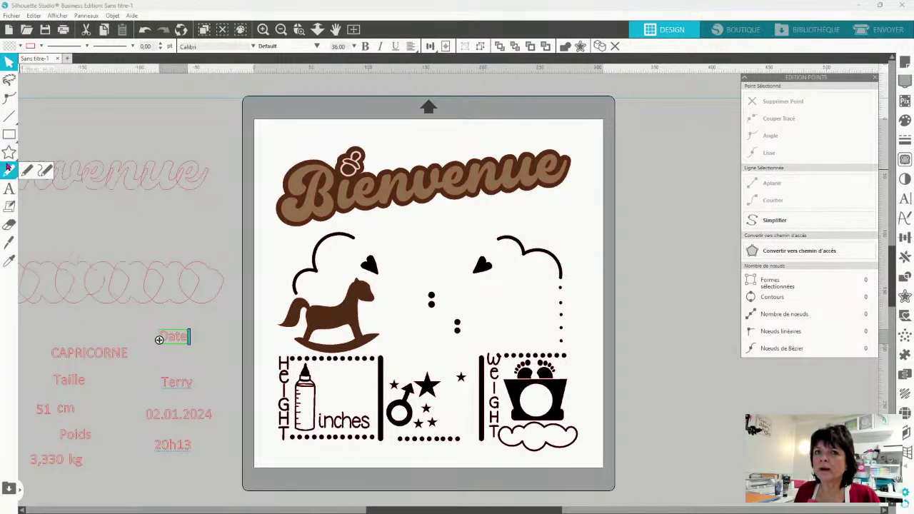
click(8, 192)
click(161, 356)
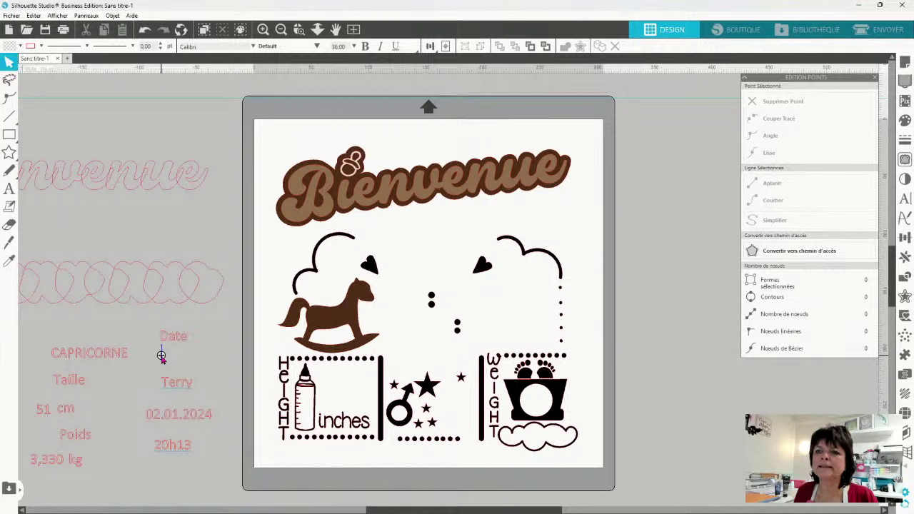
click(162, 353)
text(Heure)
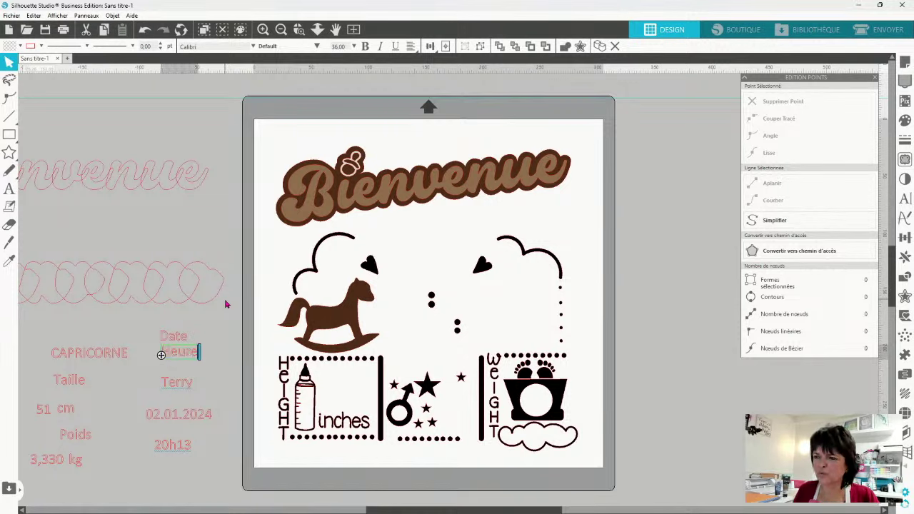
click(637, 383)
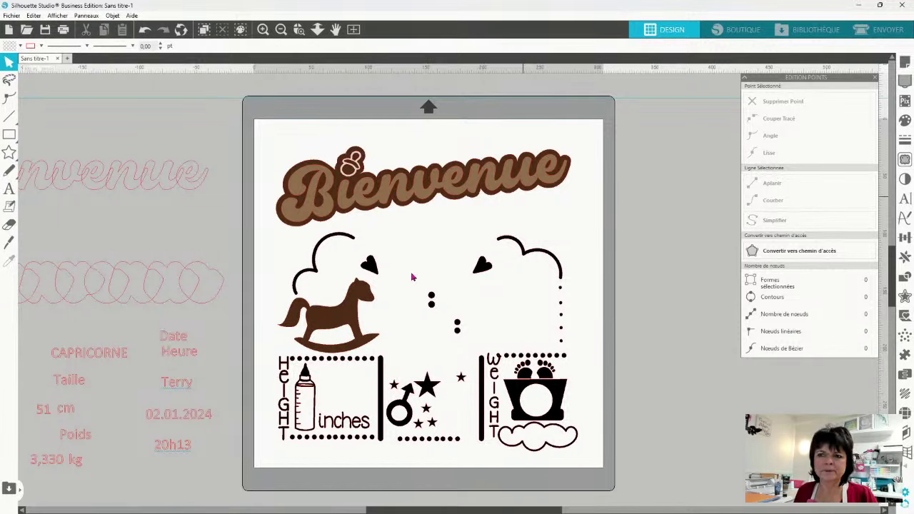
mouse_move(172, 345)
mouse_down()
mouse_move(402, 306)
mouse_move(183, 341)
mouse_up()
click(336, 409)
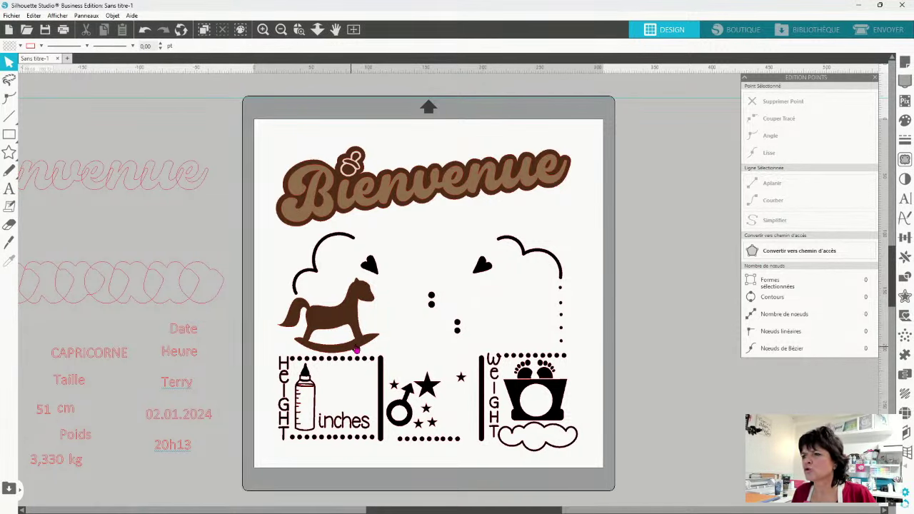
Delete the two colon-like pairs of dots in the middle of the page
drag(417, 292, 481, 342)
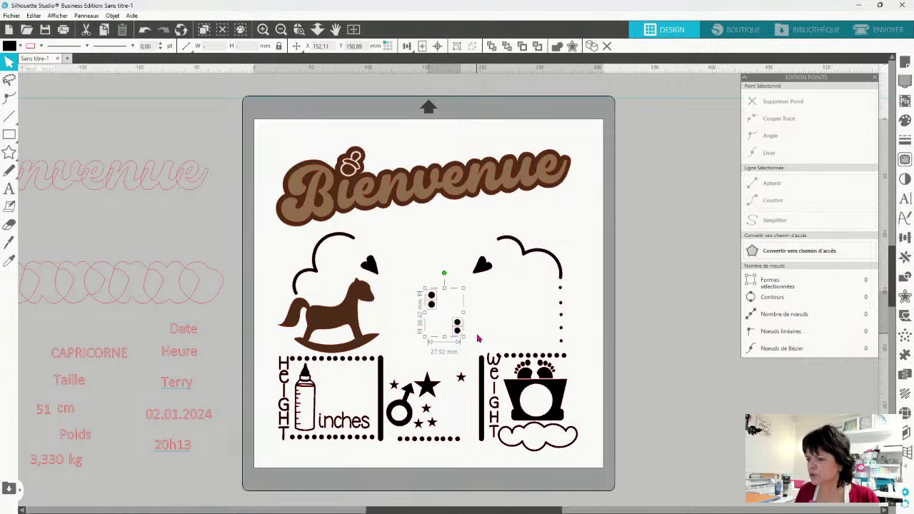
key(Delete)
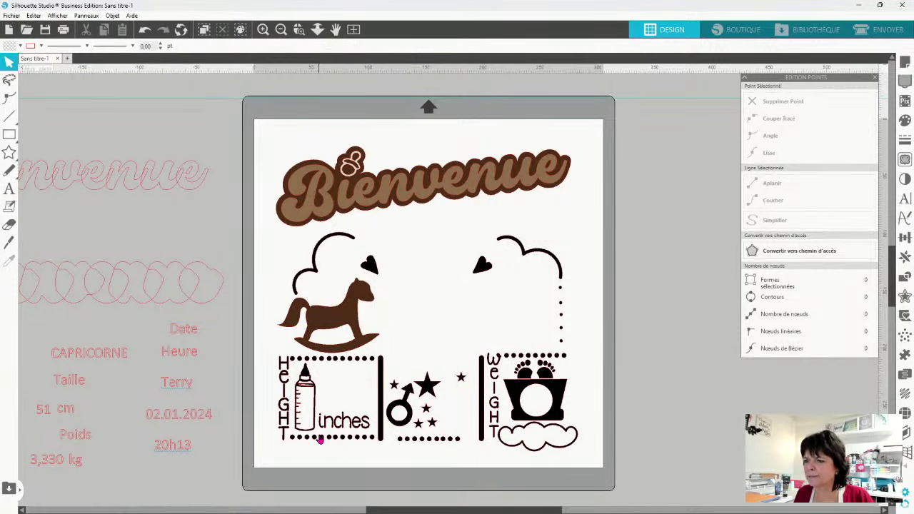
Move the "inches" lettering off the page and put the "cm" text in its place beside the baby bottle
drag(318, 402, 206, 493)
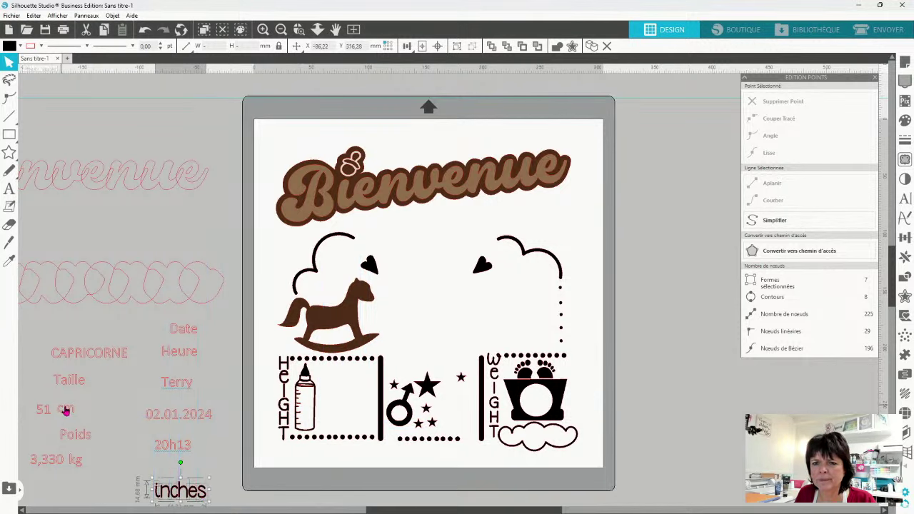
drag(64, 410, 343, 425)
click(343, 425)
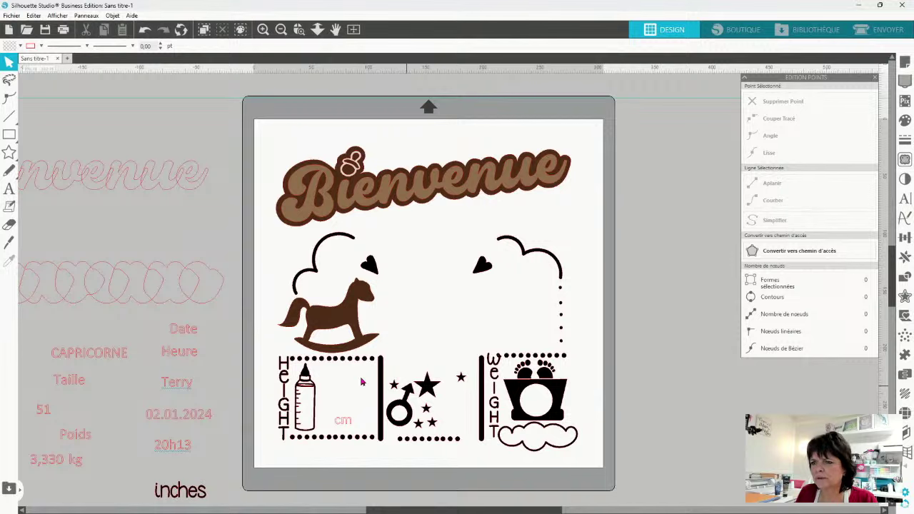
drag(270, 356, 277, 454)
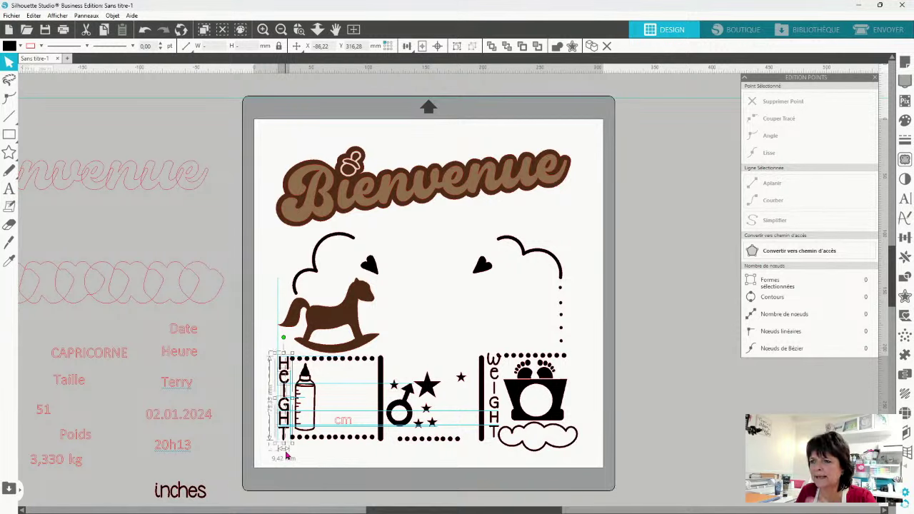
drag(286, 453, 286, 453)
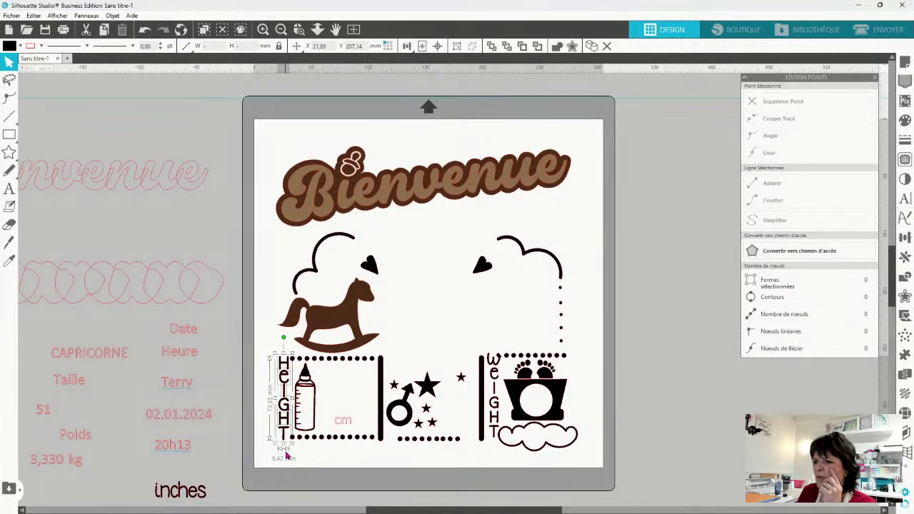
click(146, 361)
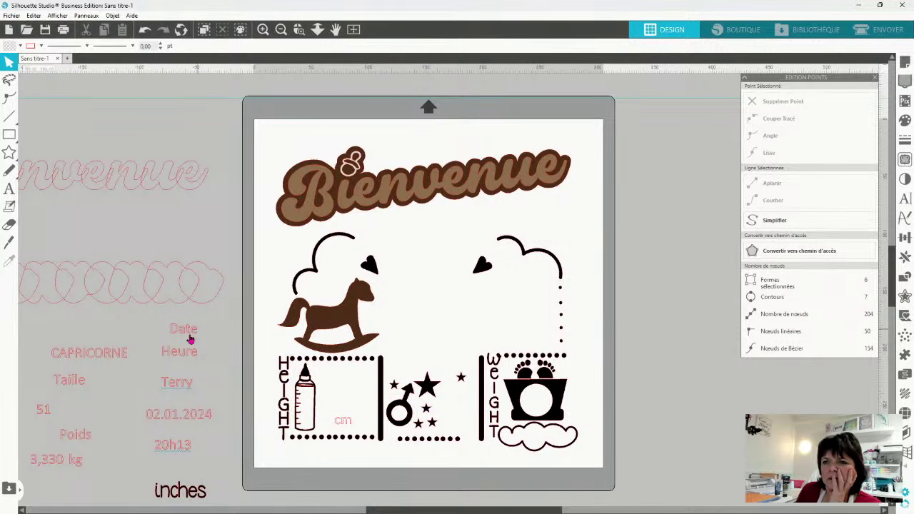
double_click(110, 357)
click(215, 290)
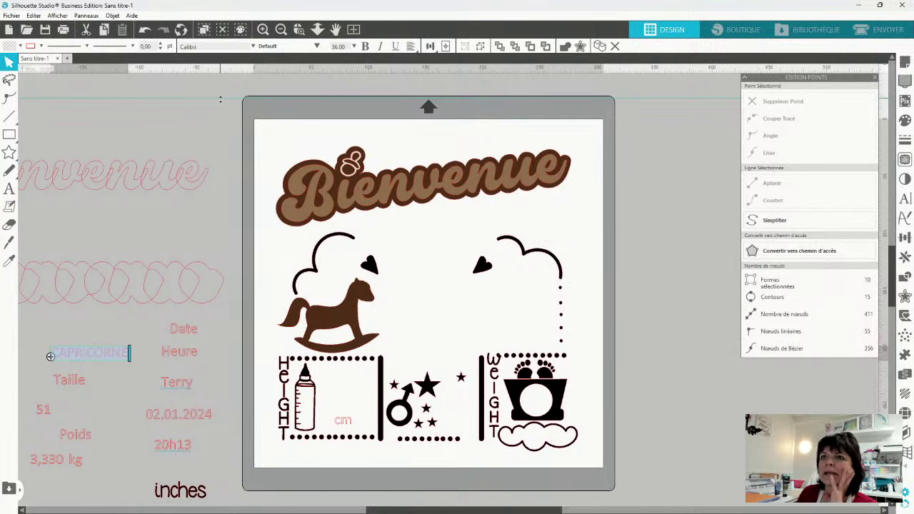
click(252, 47)
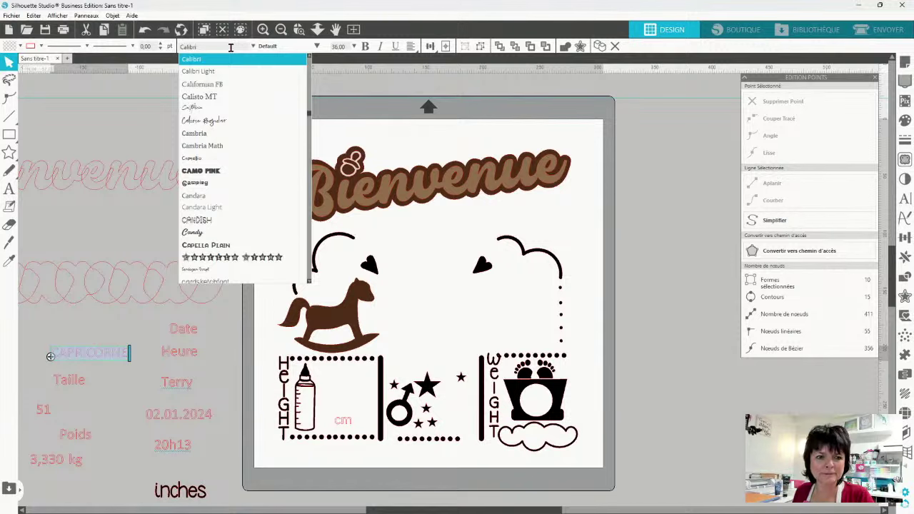
click(183, 347)
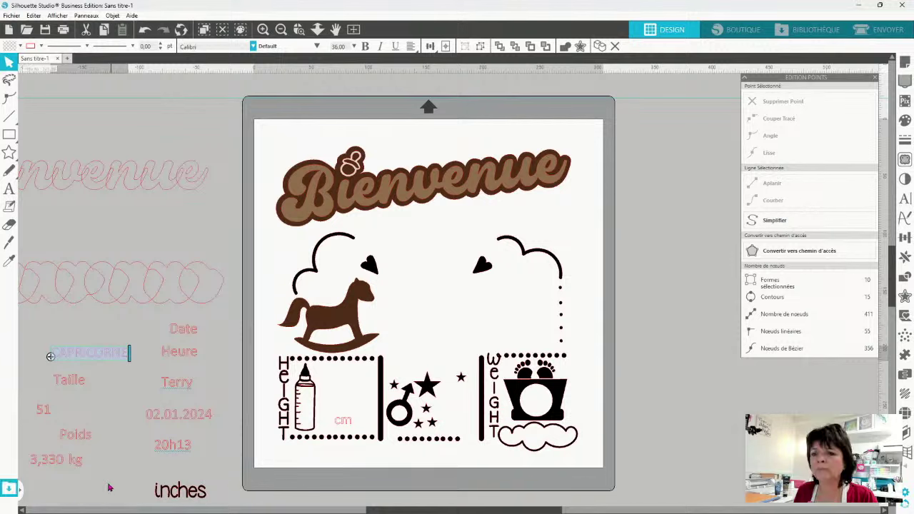
Reword the weight text as "3kg330" and move it onto the page between the two cloud outlines
double_click(52, 464)
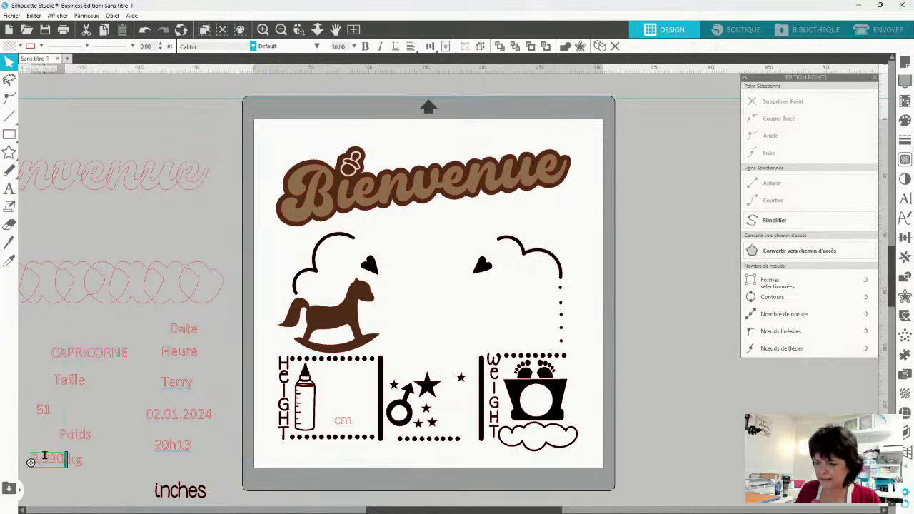
key(BackSpace)
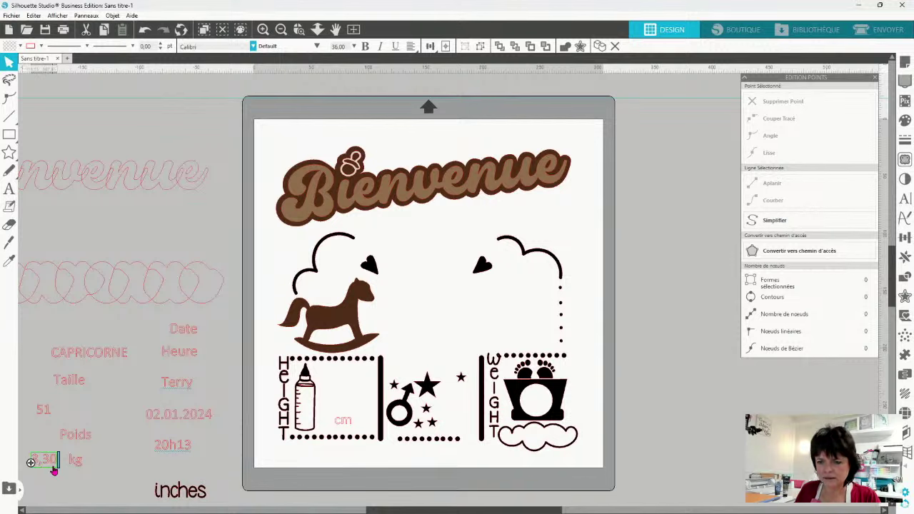
key(BackSpace)
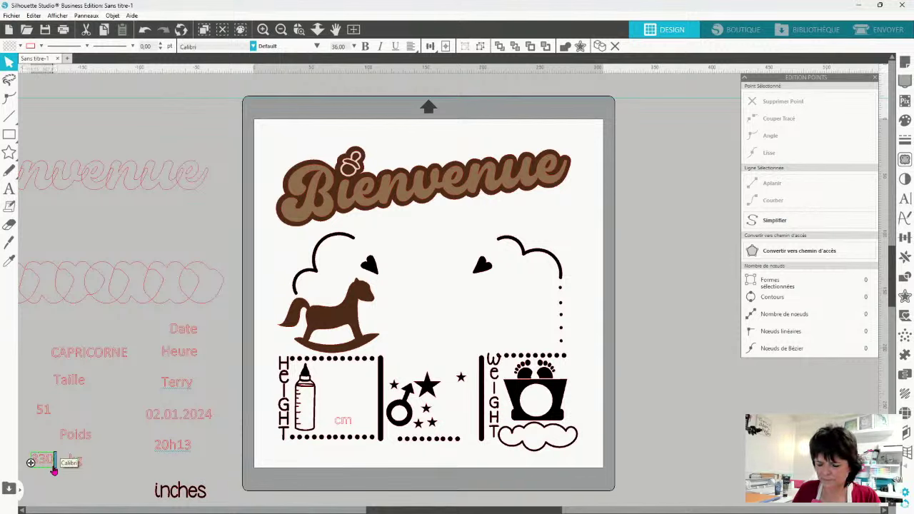
text(kg 330)
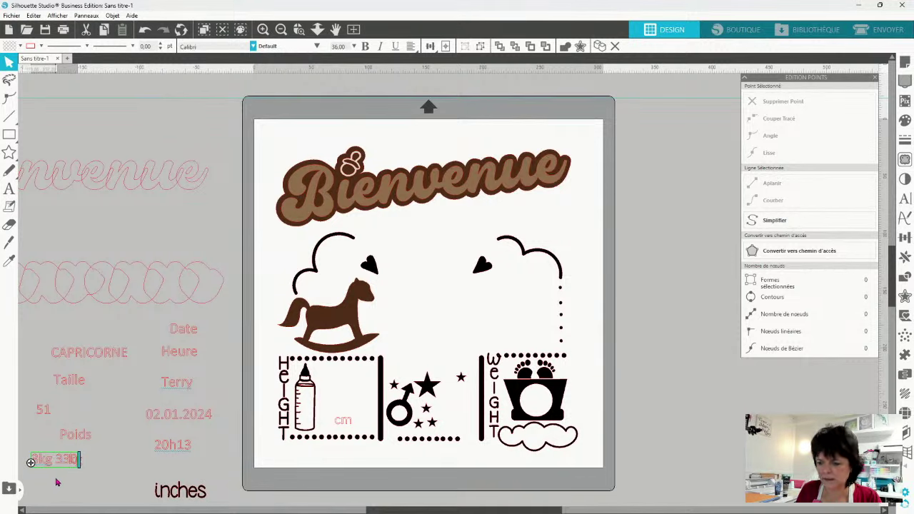
key(Left)
key(BackSpace)
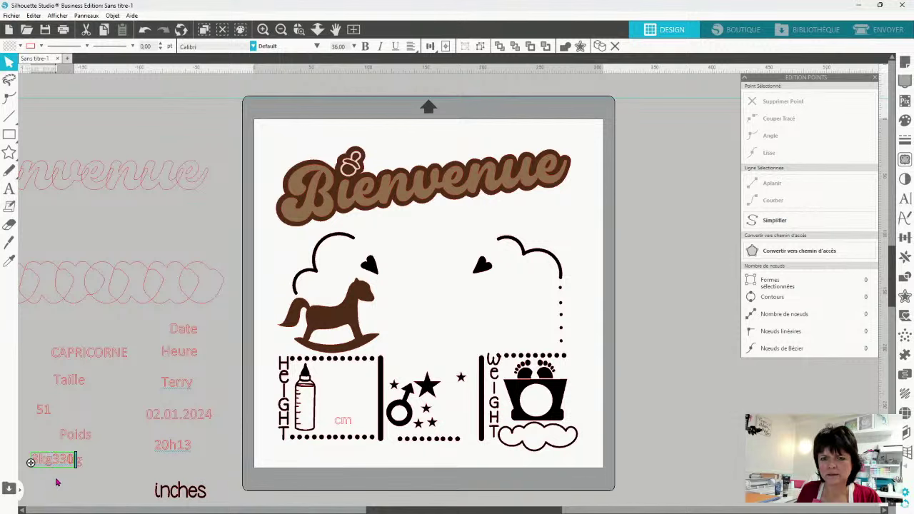
drag(59, 475, 415, 302)
click(236, 468)
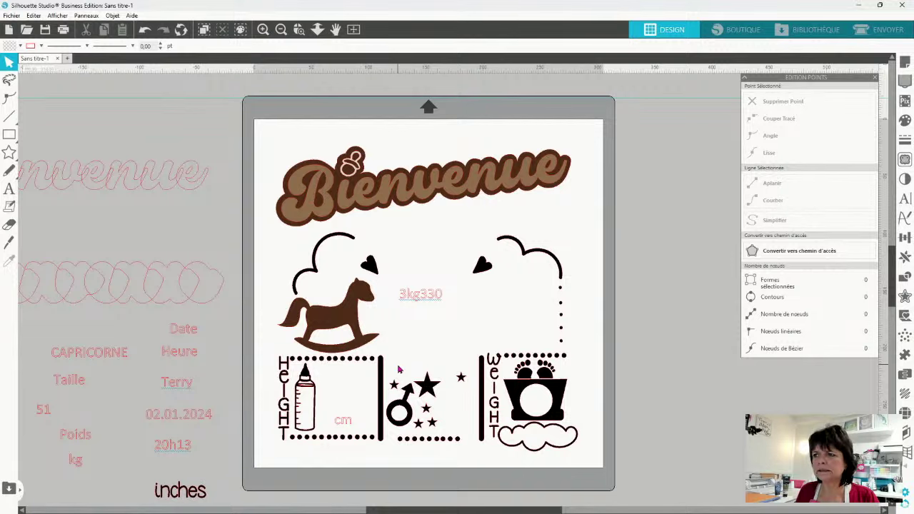
Change the weight text on the page to "3,330 kg"
double_click(416, 300)
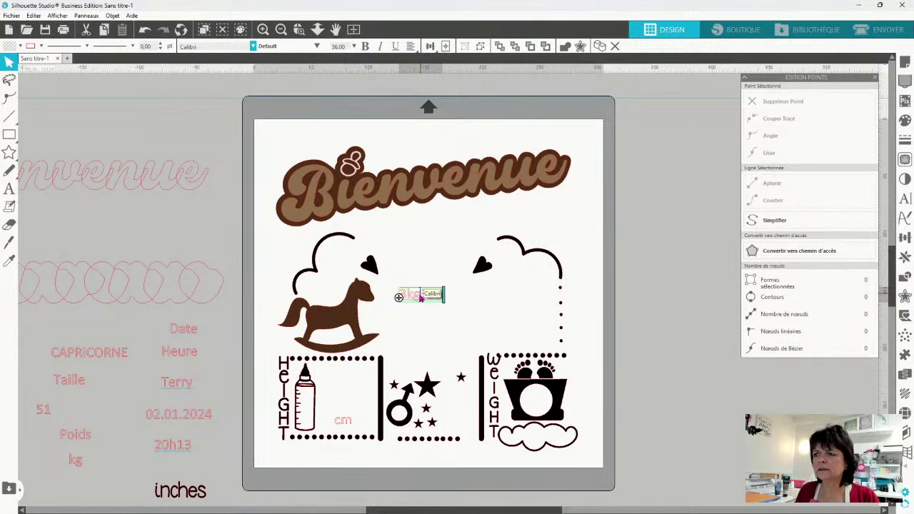
drag(421, 297, 407, 297)
text(,330)
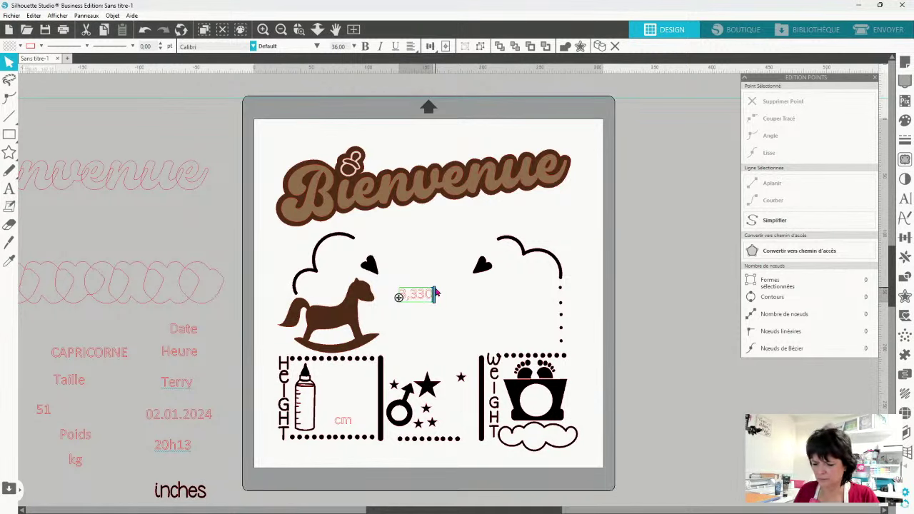
text( kg)
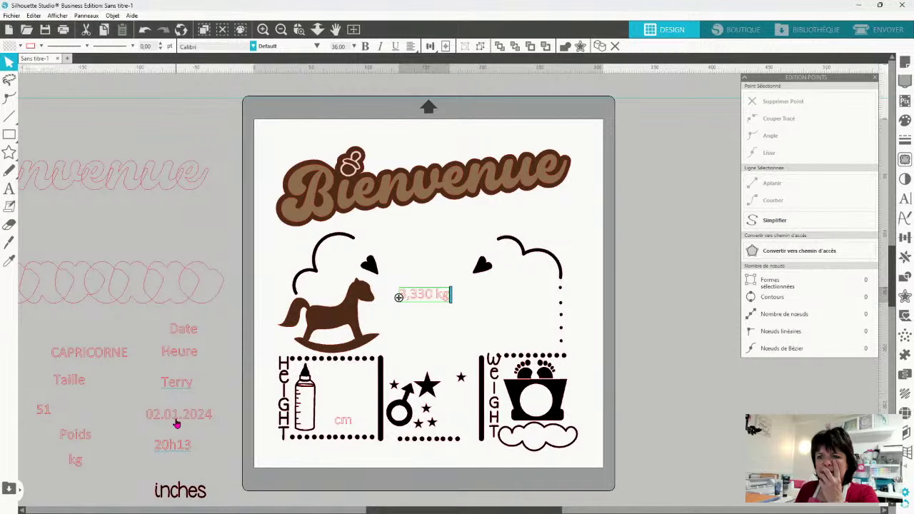
Place the birth date between the two hearts and shorten the weight text to "3,33" outside the page
drag(178, 421, 666, 385)
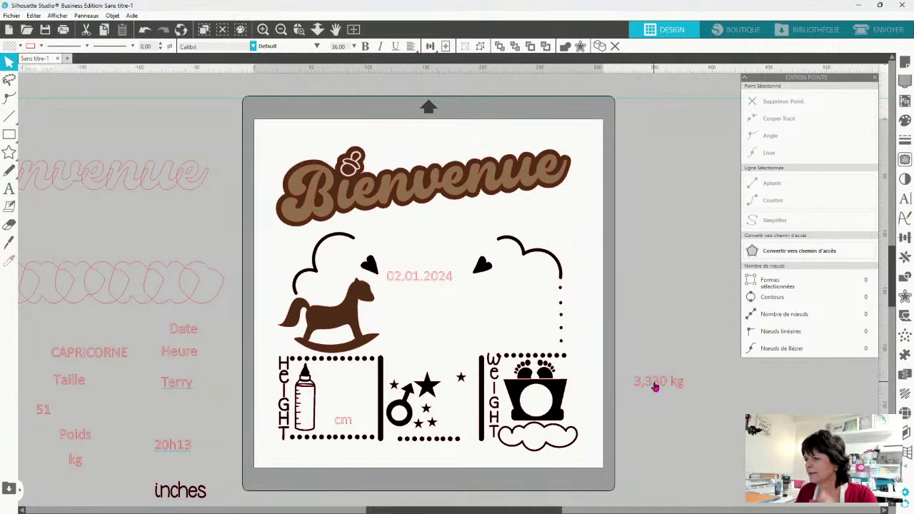
double_click(666, 385)
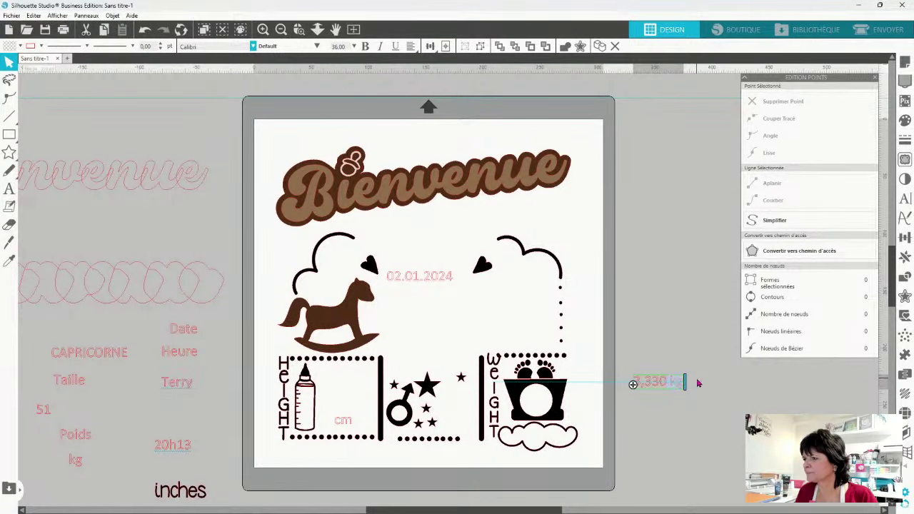
key(BackSpace)
key(BackSpace)
key(BackSpace)
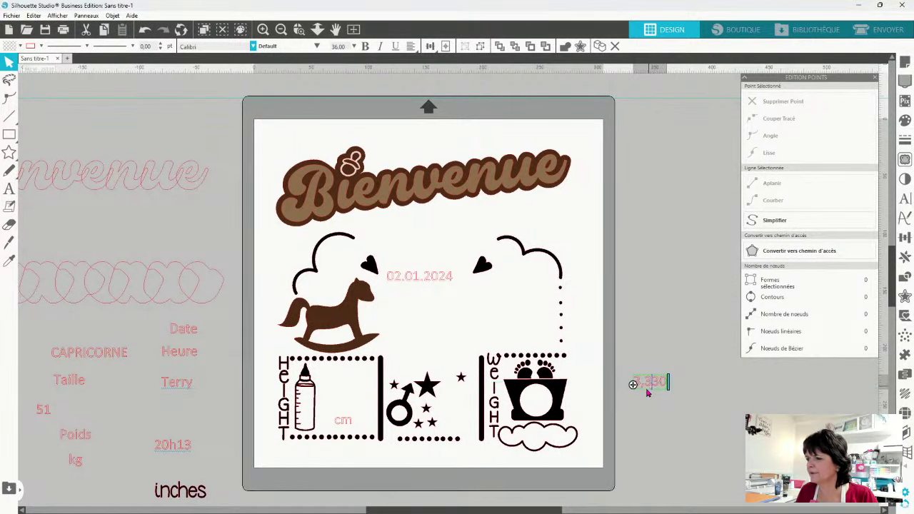
click(674, 436)
click(656, 386)
double_click(661, 382)
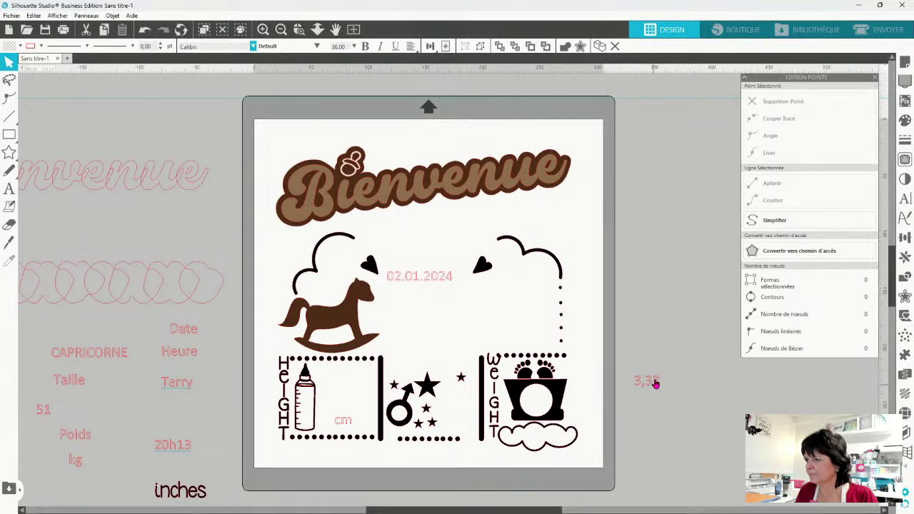
Place the "3,33" weight inside the baby scale's circle and the "kg" text in the cloud beneath it
drag(655, 384, 543, 402)
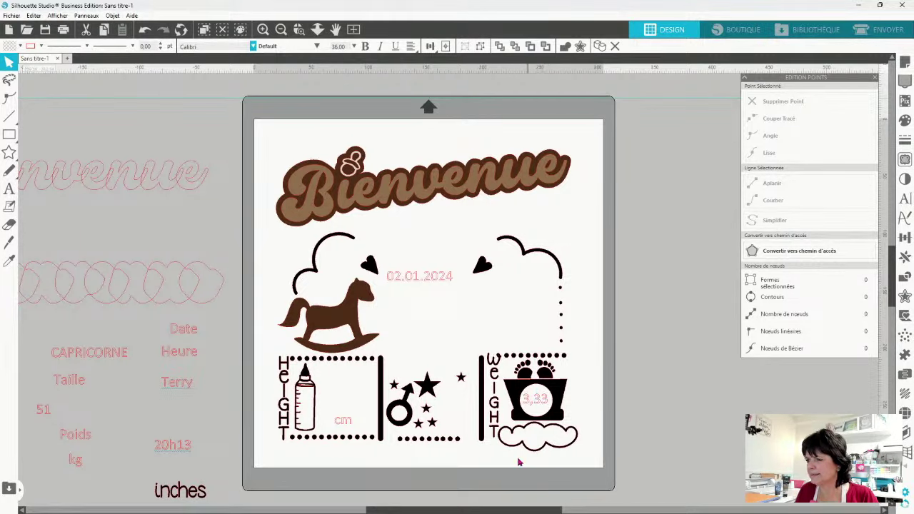
click(79, 462)
drag(79, 462, 537, 439)
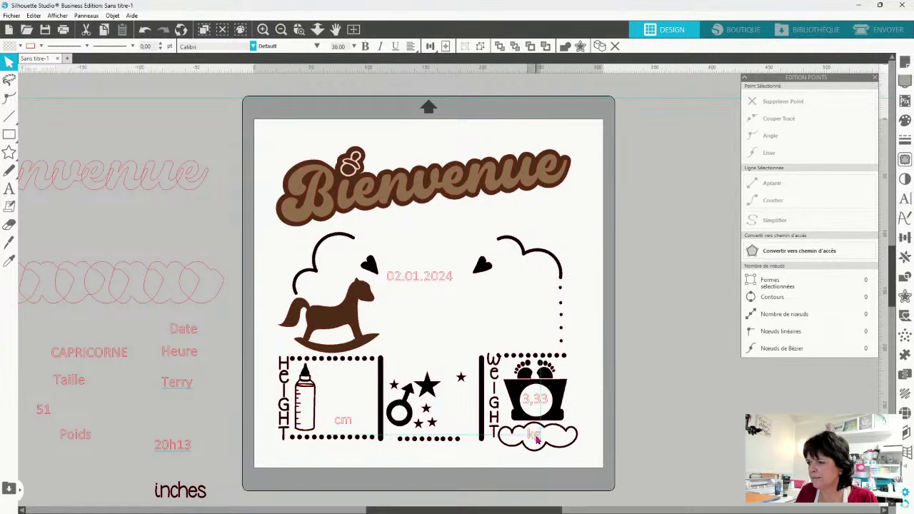
click(279, 456)
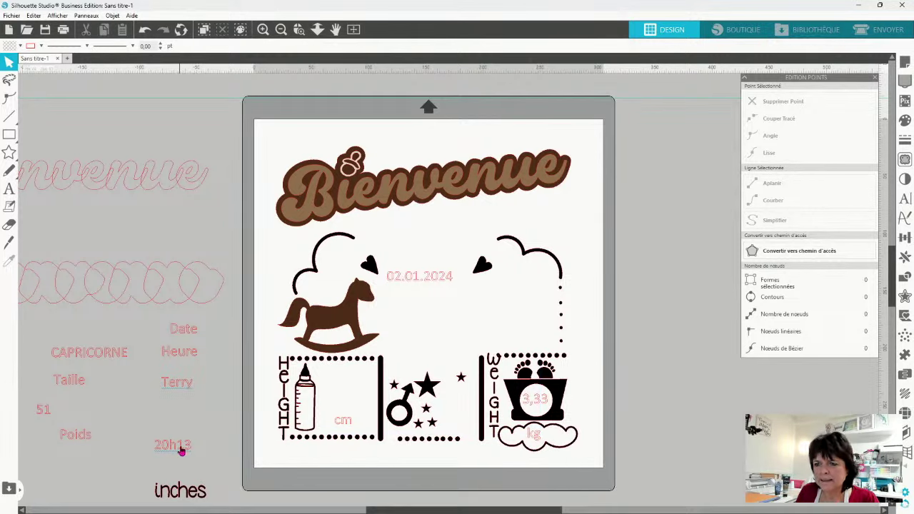
Place the birth time below the birth date and "CAPRICORNE" above the stars in the middle compartment
drag(179, 447, 422, 309)
click(421, 427)
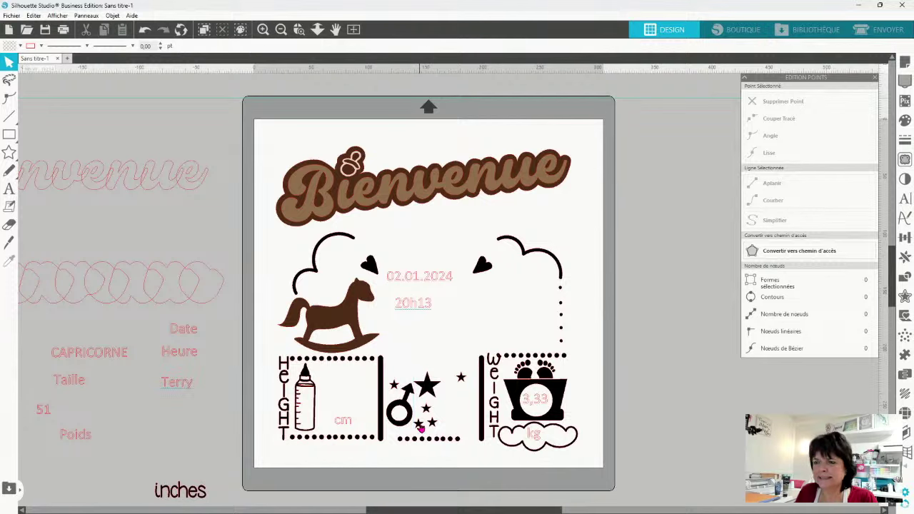
click(116, 352)
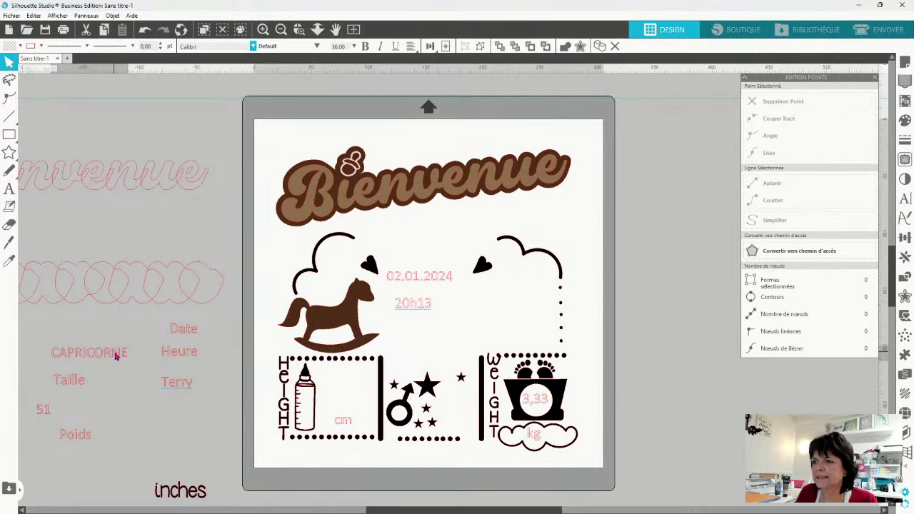
drag(116, 352, 464, 364)
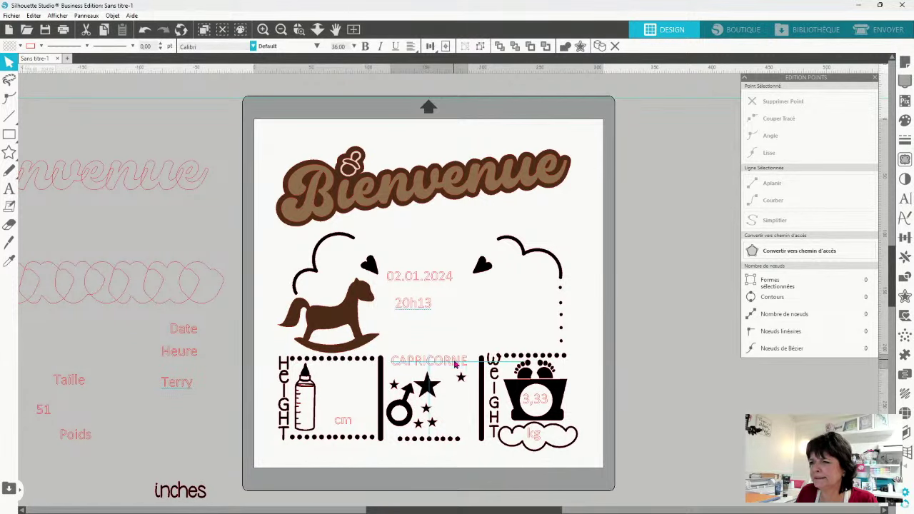
click(109, 415)
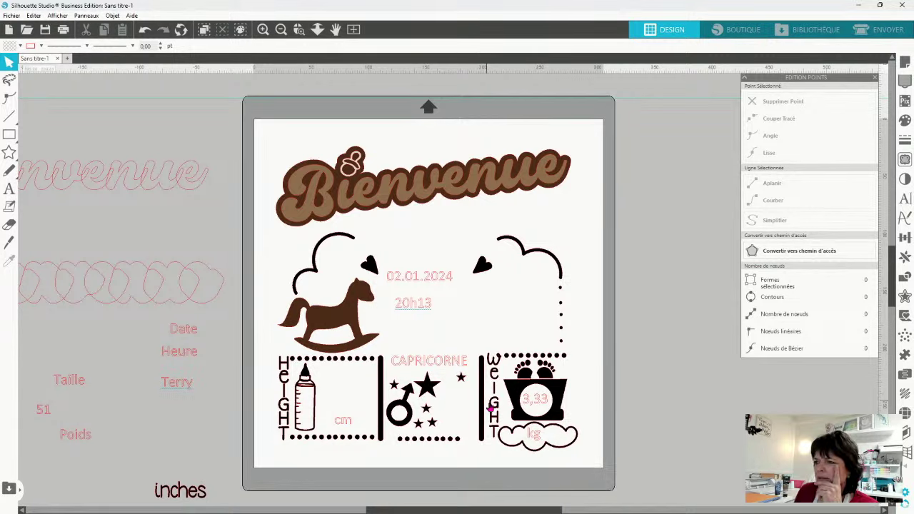
Rearrange the large star and the small stars beside the male symbol so they spread evenly under "CAPRICORNE"
drag(434, 392, 436, 390)
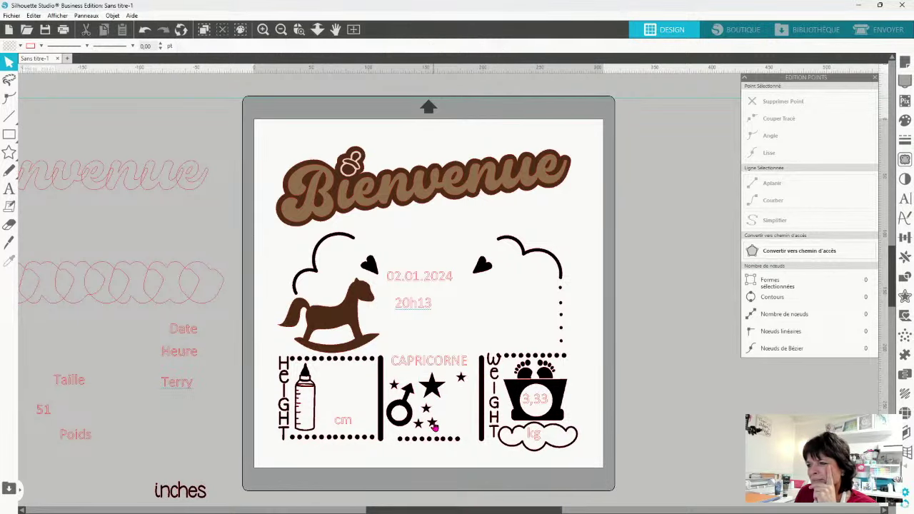
mouse_move(432, 424)
mouse_down()
mouse_move(453, 411)
mouse_move(460, 429)
mouse_move(431, 414)
mouse_move(422, 422)
mouse_up()
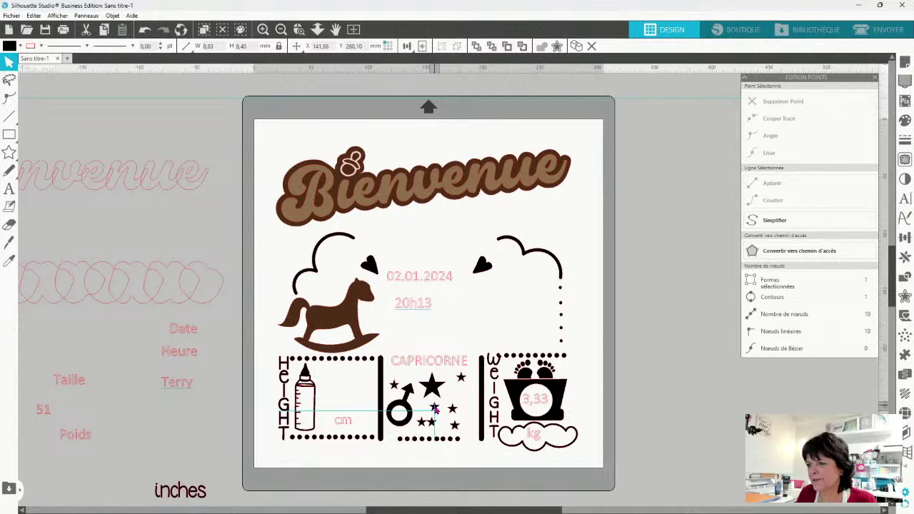
click(433, 427)
drag(433, 427, 462, 423)
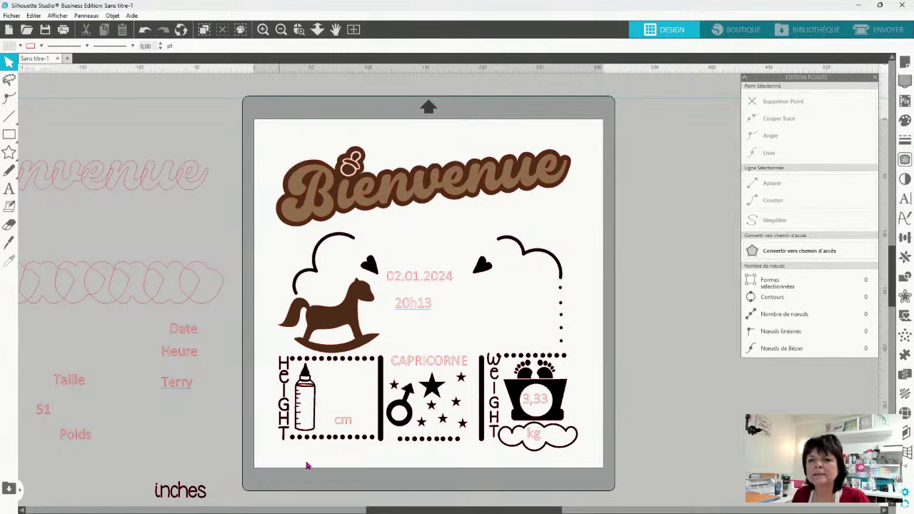
Place the baby's first name above the birth date and delete the unused "Date" and "Heure" labels
drag(174, 388, 418, 247)
click(251, 395)
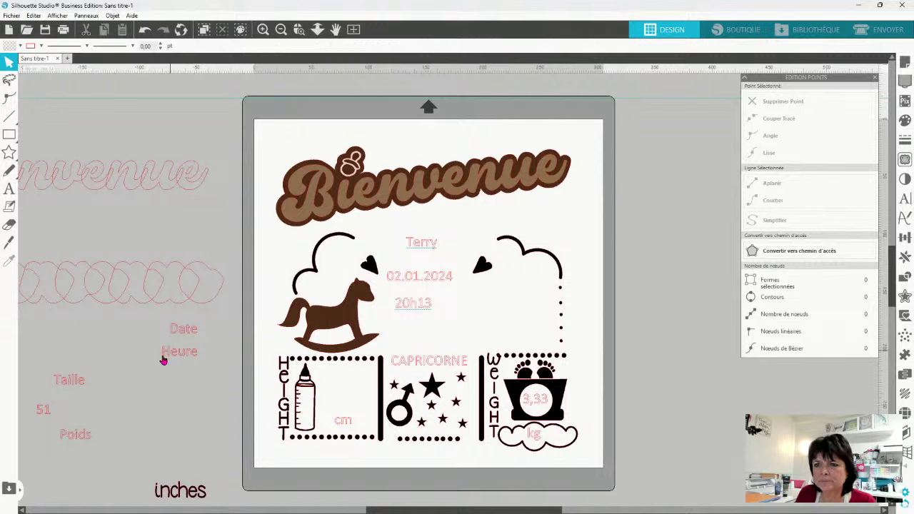
drag(138, 324, 219, 369)
key(Delete)
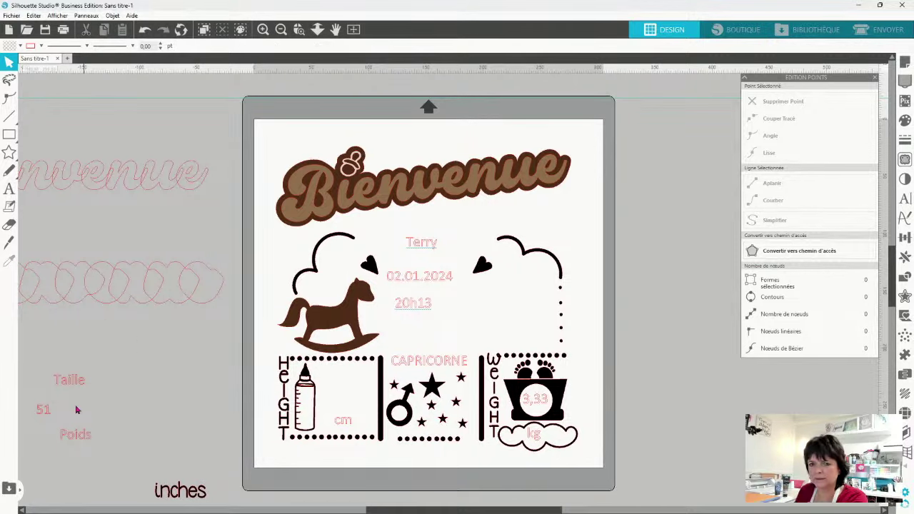
Move the "Taille" and "Poids" labels close to the page, one below the other
drag(82, 387, 219, 385)
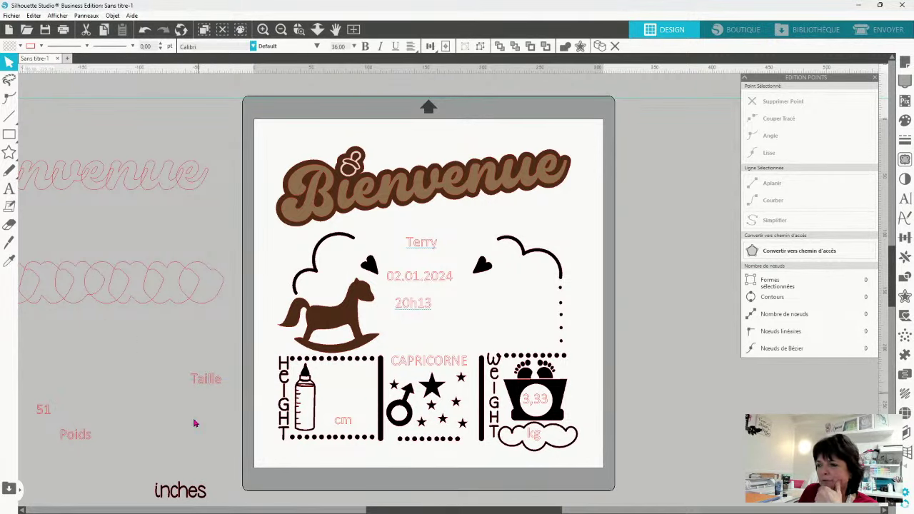
click(92, 400)
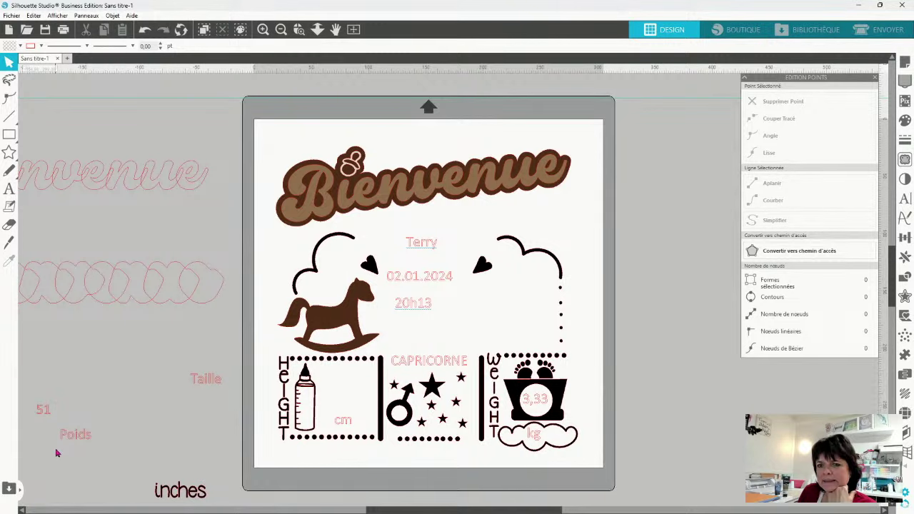
drag(75, 437, 211, 410)
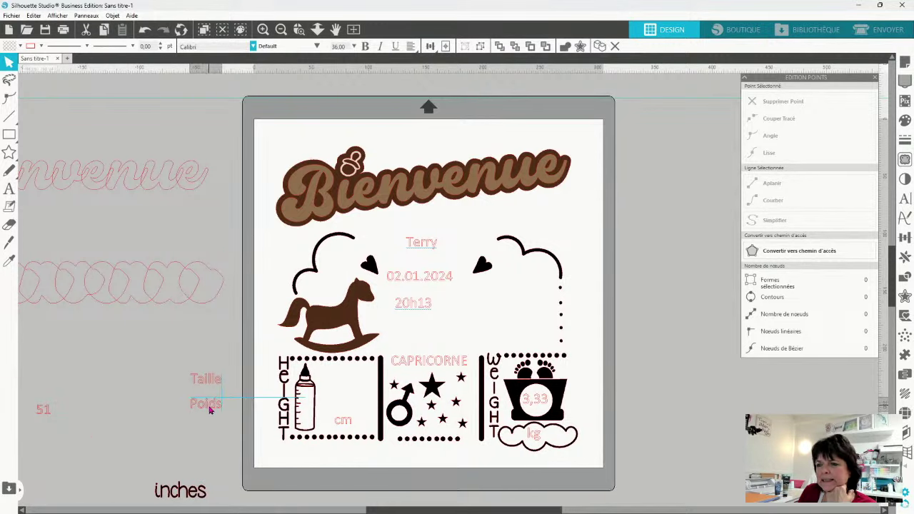
Place "51" above "cm" beside the baby bottle and nudge "kg" slightly within its cloud
click(47, 413)
click(43, 413)
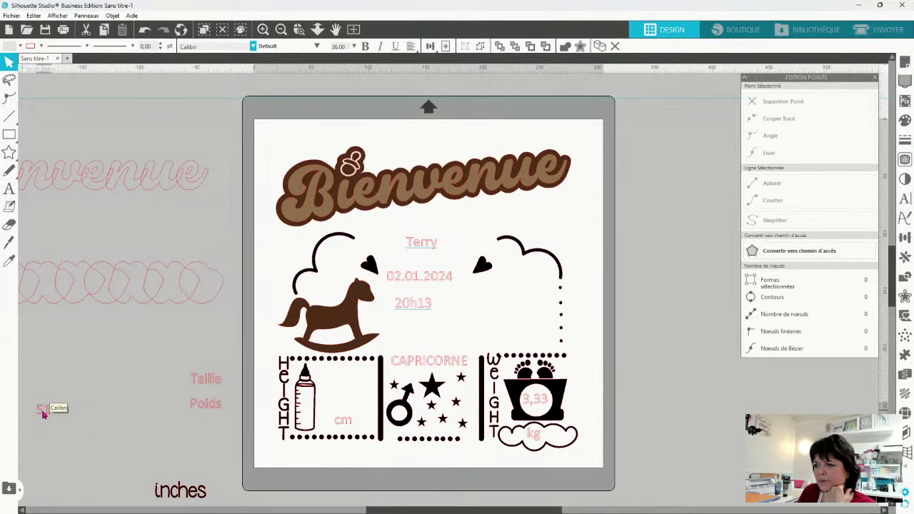
drag(43, 414, 341, 383)
click(166, 505)
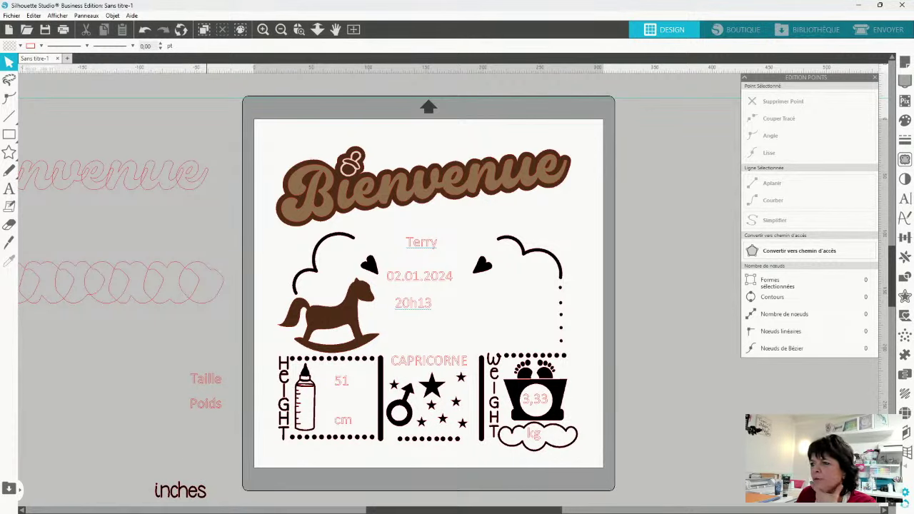
click(535, 437)
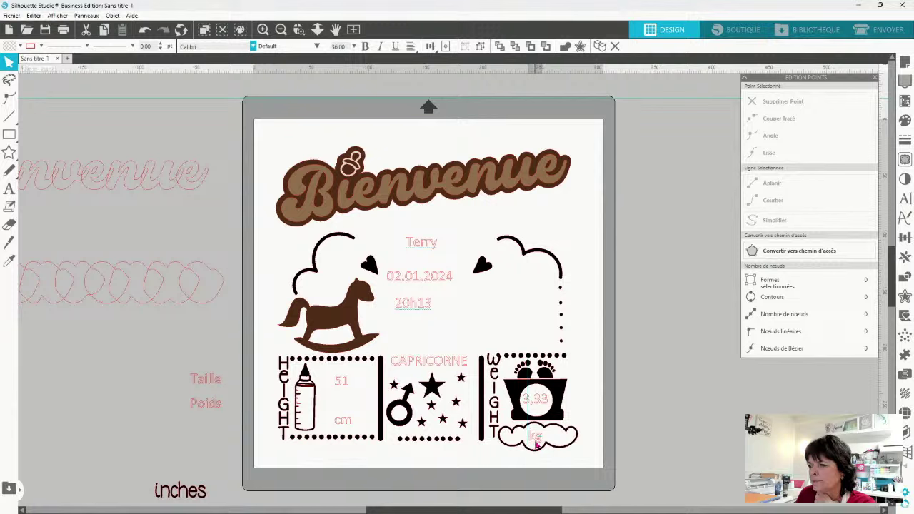
click(606, 395)
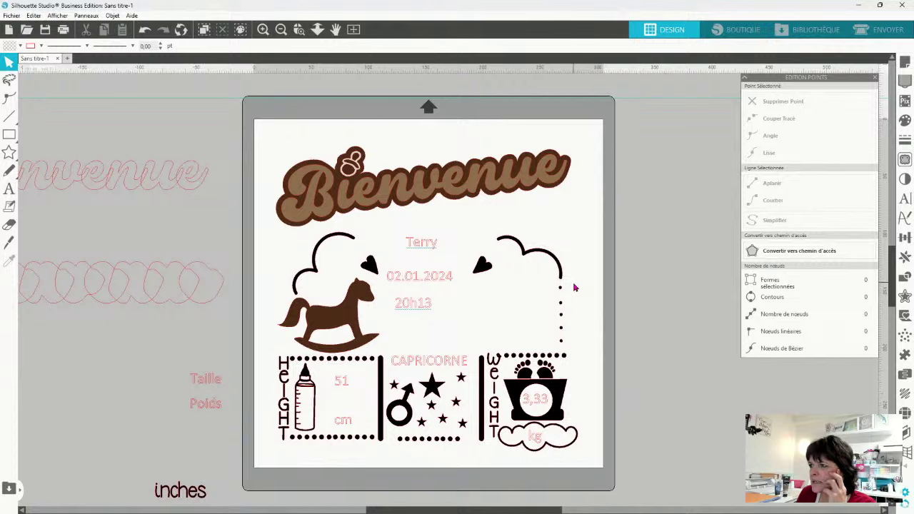
Lengthen the vertical row of dots under the right cloud outline and move it outward, clear of the cloud
click(564, 338)
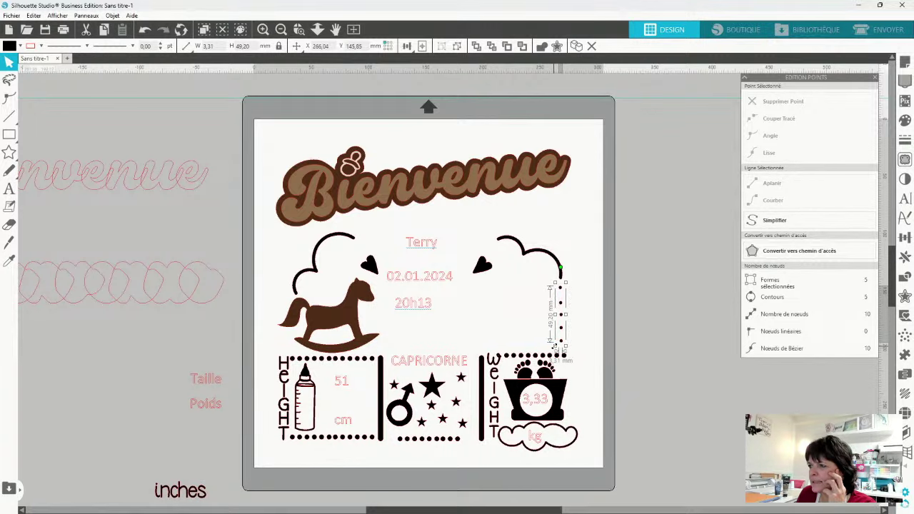
mouse_move(556, 348)
mouse_down()
mouse_move(548, 350)
mouse_move(572, 350)
mouse_move(559, 364)
mouse_up()
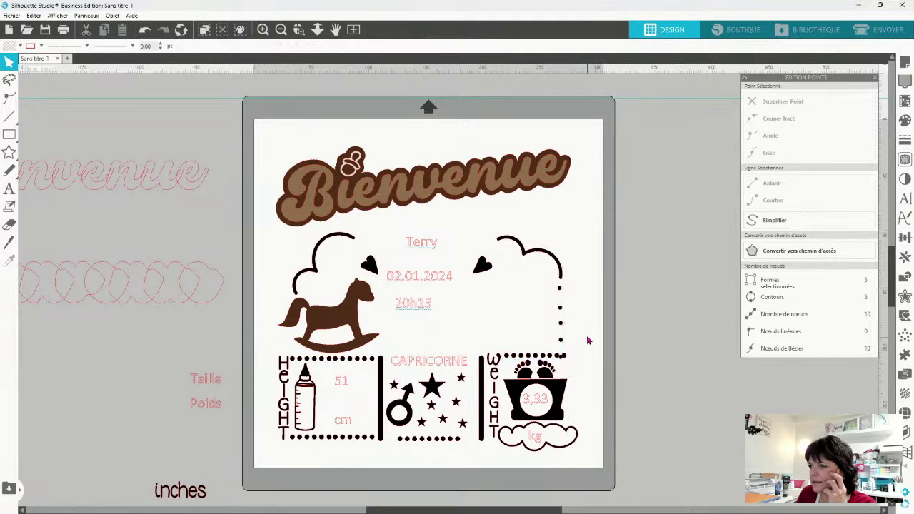
drag(564, 325, 587, 296)
click(584, 329)
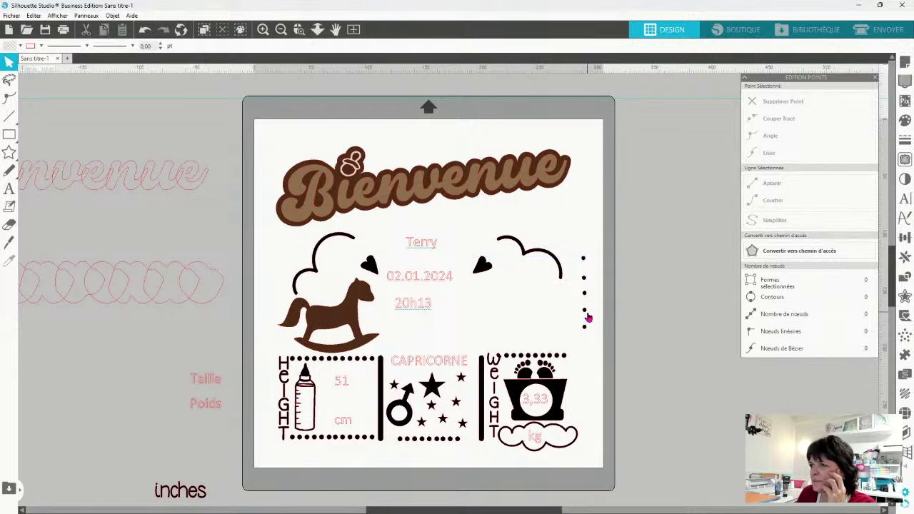
Ungroup the vertical row of dots, raise its lowest dot slightly and move the row back under the right cloud outline
right_click(585, 332)
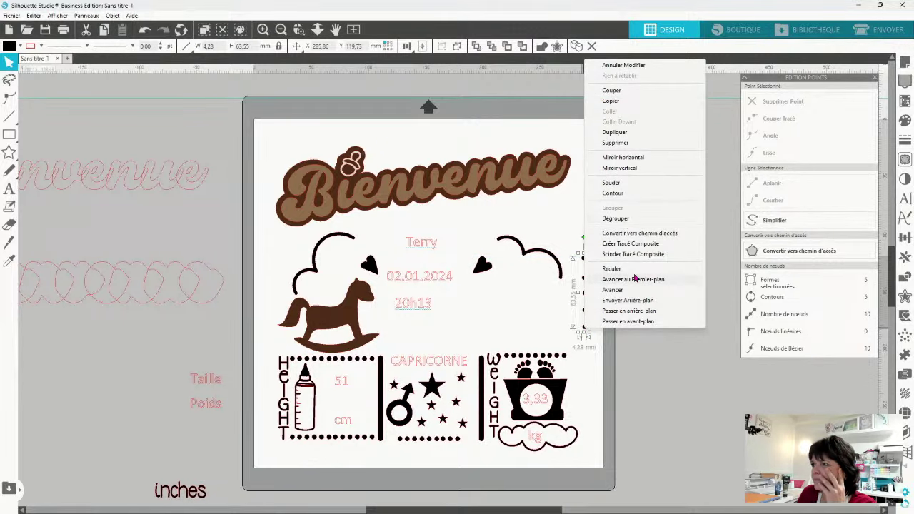
click(615, 218)
click(605, 334)
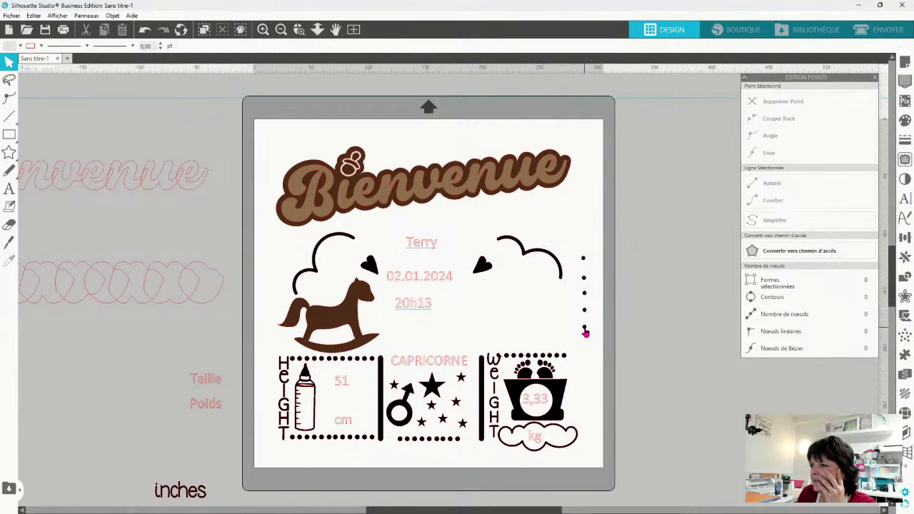
click(586, 327)
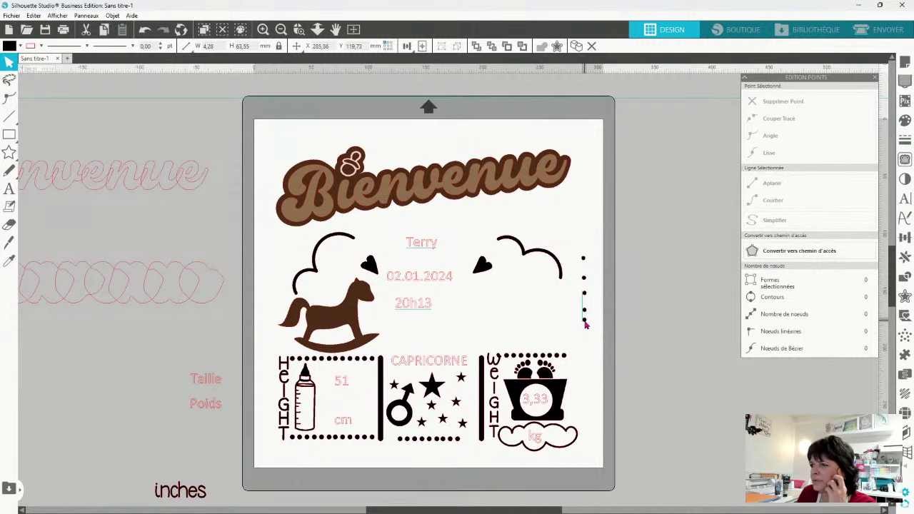
drag(585, 325, 563, 346)
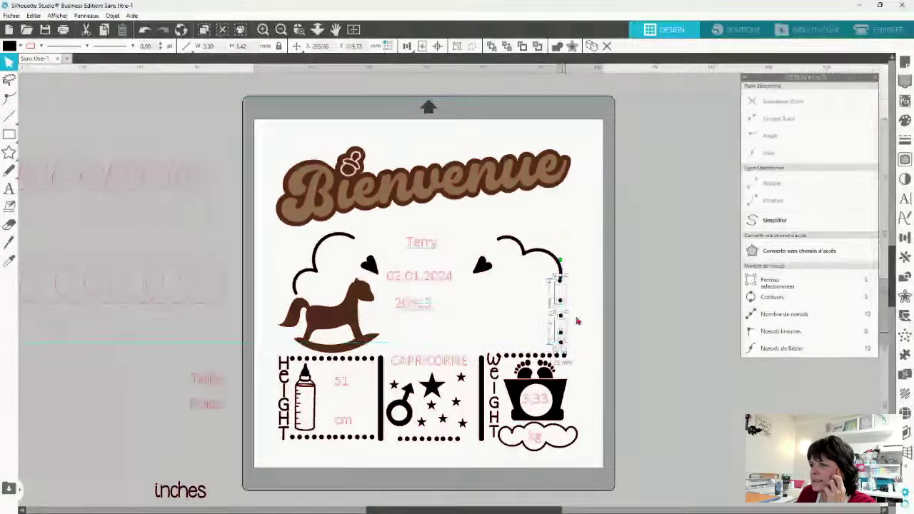
click(578, 320)
Nudge the topmost dot of the vertical row down, away from the end of the cloud outline
click(561, 283)
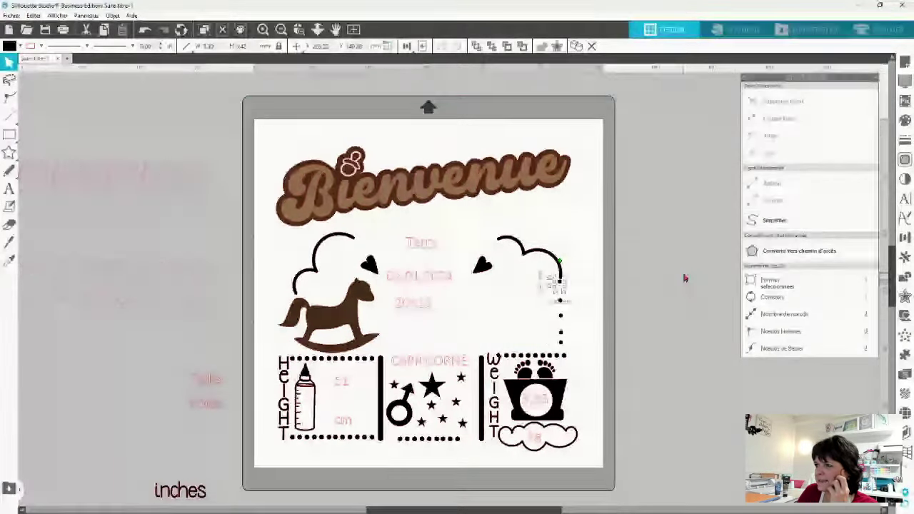
key(Down)
key(Down)
key(Down)
key(Down)
key(Down)
key(Down)
key(Down)
key(Down)
key(Down)
key(Down)
key(Down)
key(Down)
key(Down)
key(Down)
key(Down)
key(Down)
key(Down)
key(Down)
key(Down)
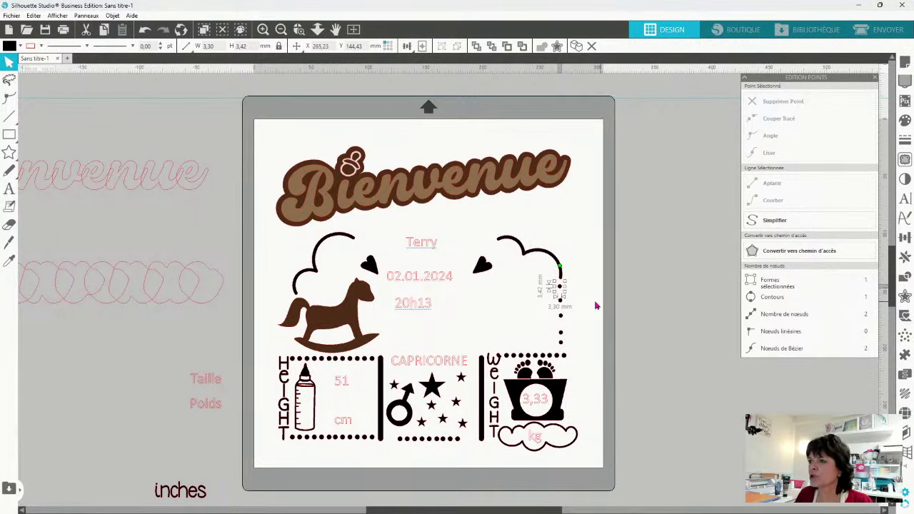
Space the five dots under the right cloud evenly in the vertical direction and combine them into a compound path
drag(577, 278, 561, 332)
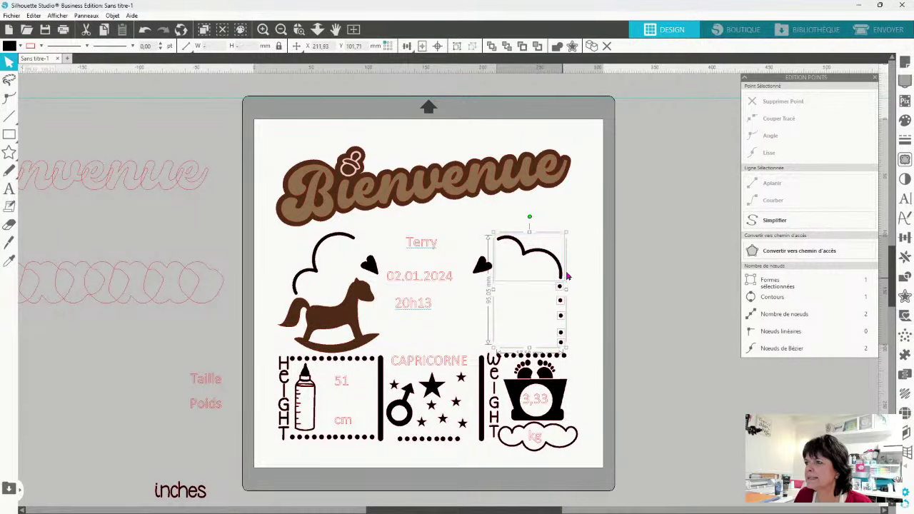
shift+click(562, 276)
click(406, 46)
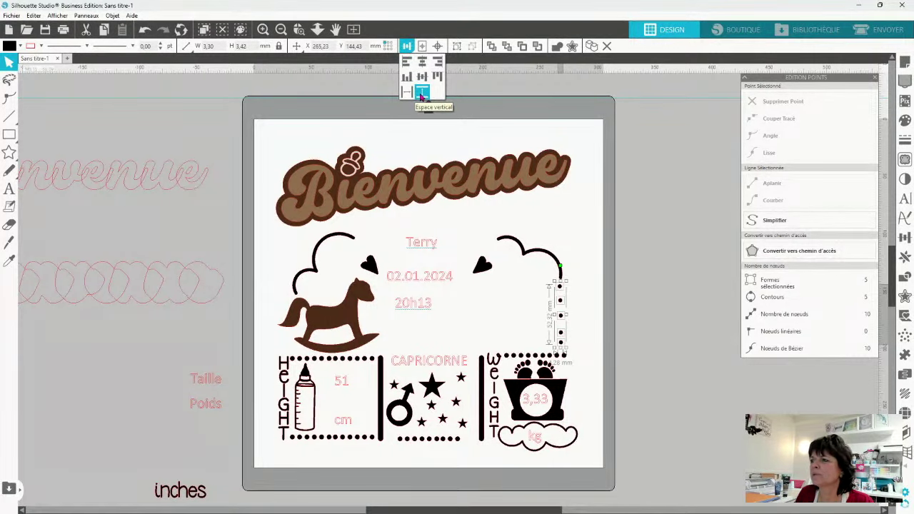
right_click(585, 323)
click(631, 244)
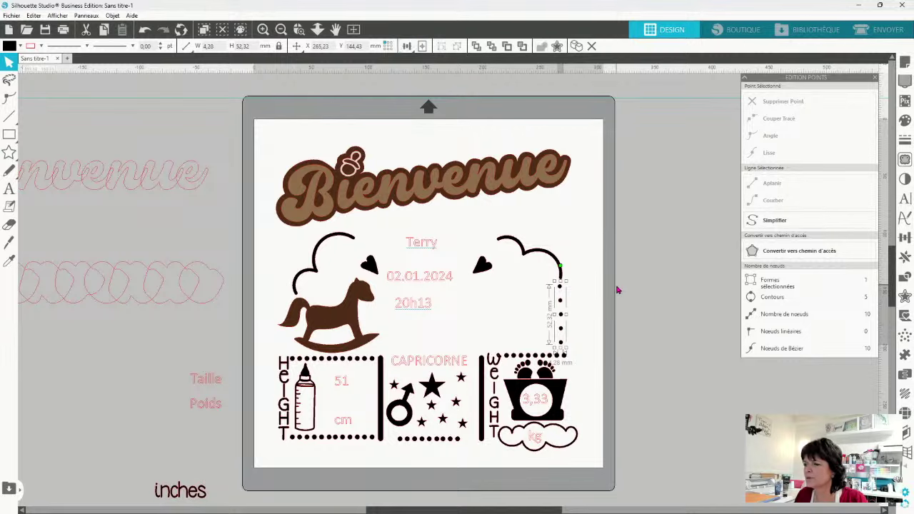
click(601, 344)
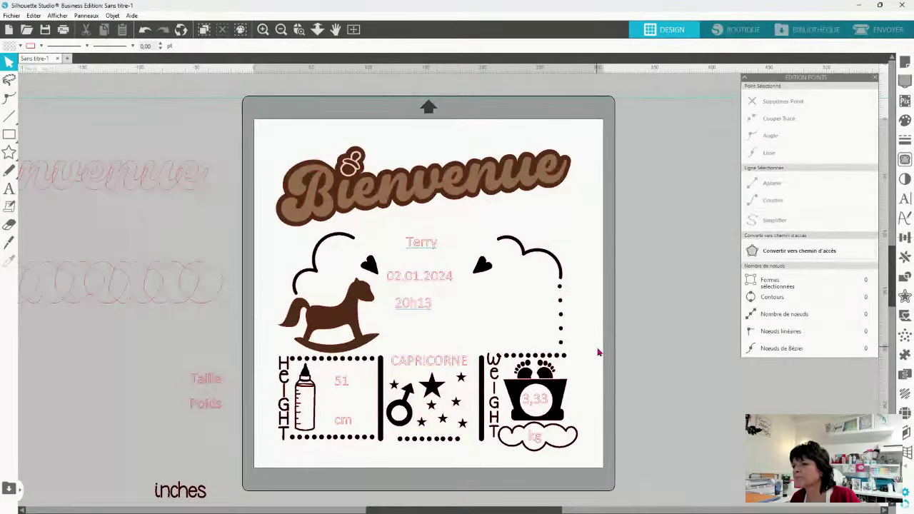
Combine the row of dots above the baby scale into one compound path, and the footprints and scale into another
drag(576, 351, 505, 356)
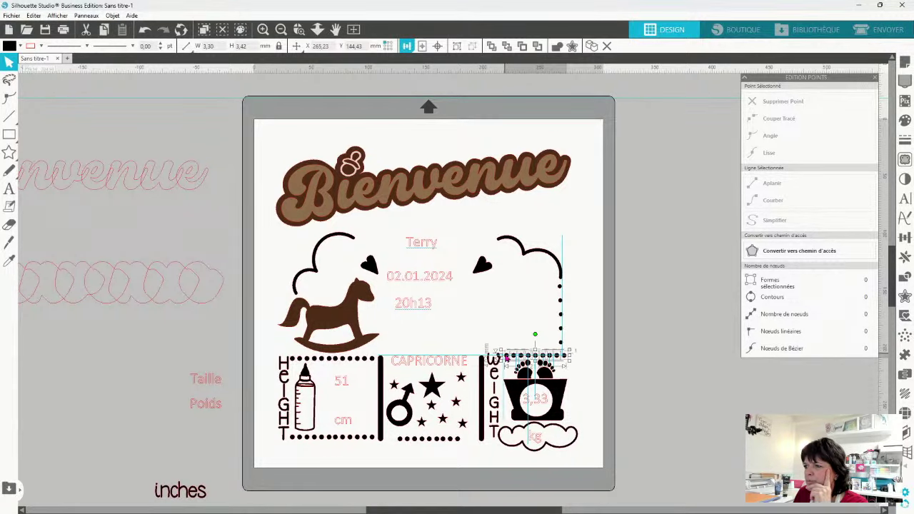
right_click(620, 350)
click(661, 276)
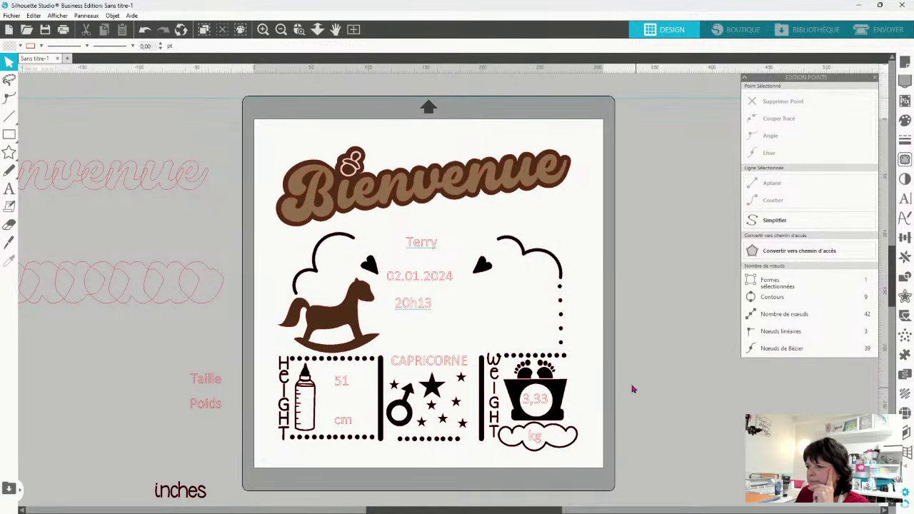
drag(563, 368, 525, 368)
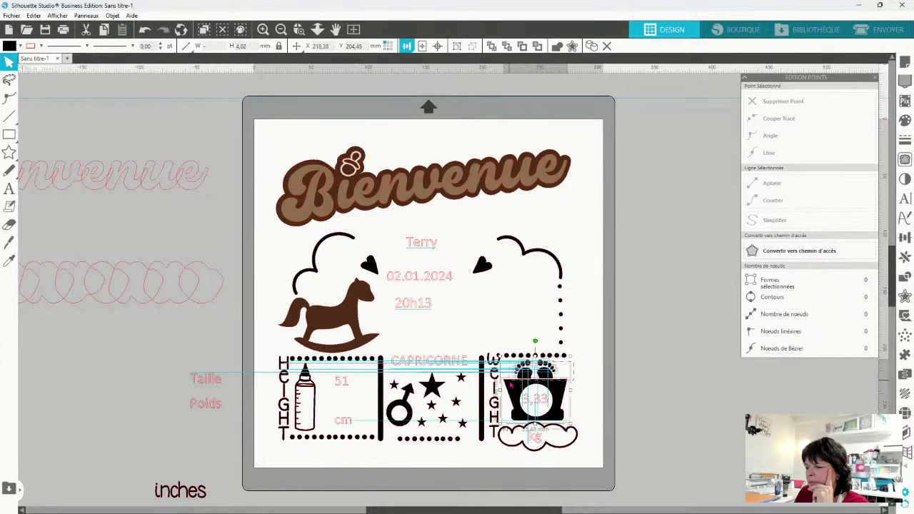
right_click(647, 359)
click(690, 271)
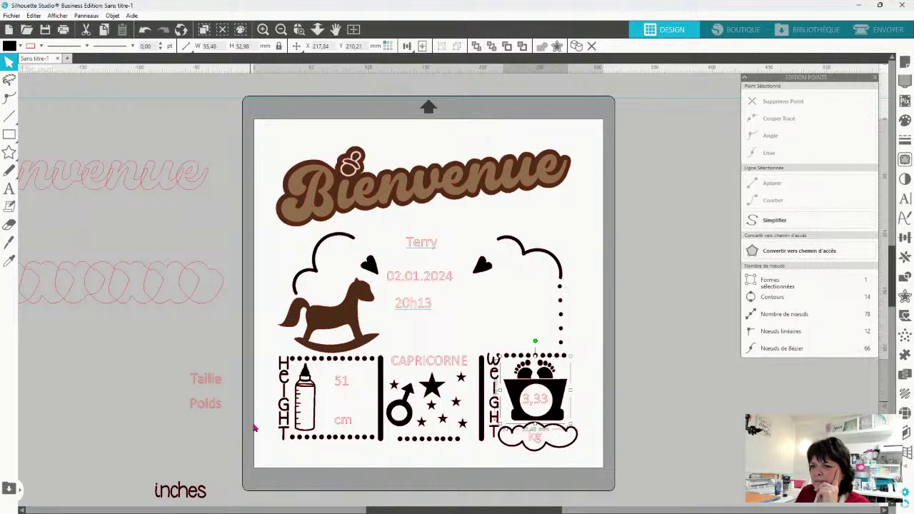
Combine the row of dots above the baby bottle into a compound path, leaving out the bottle and rocking horse
click(315, 373)
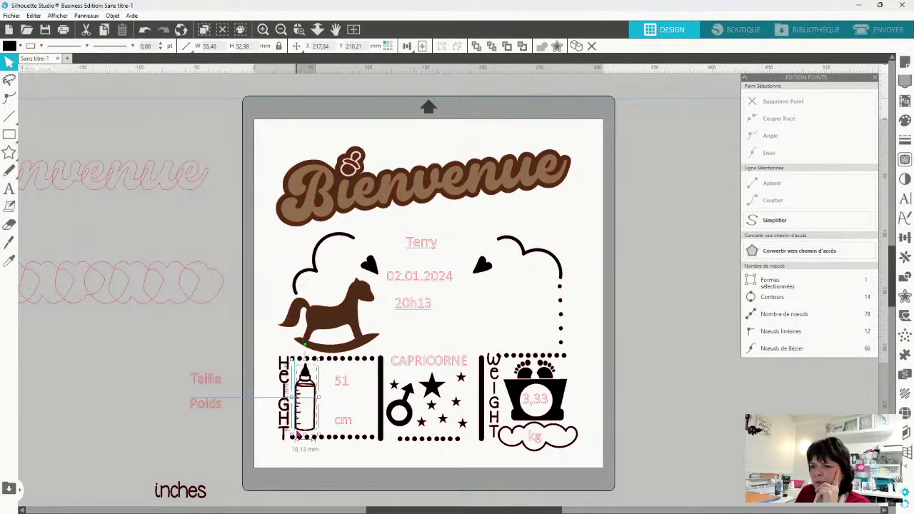
drag(371, 361, 290, 359)
key(ctrl+z)
click(372, 369)
shift+click(335, 312)
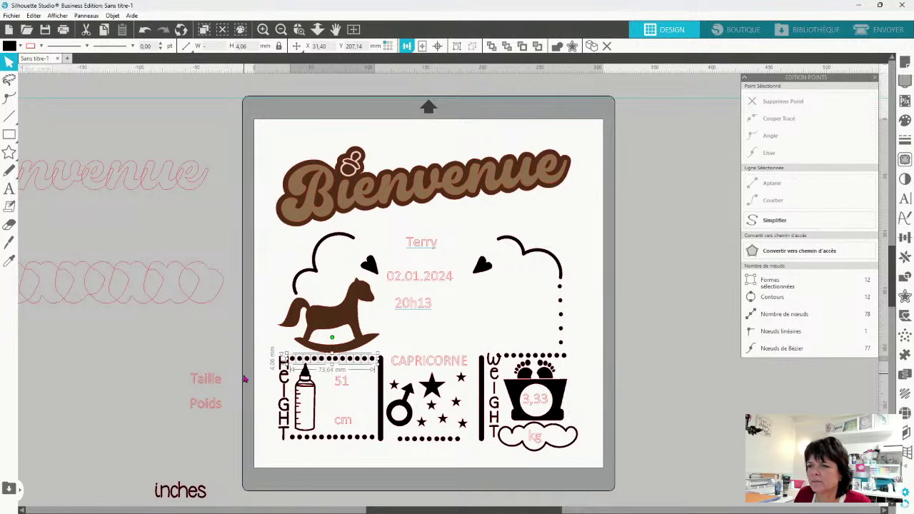
right_click(222, 307)
click(255, 285)
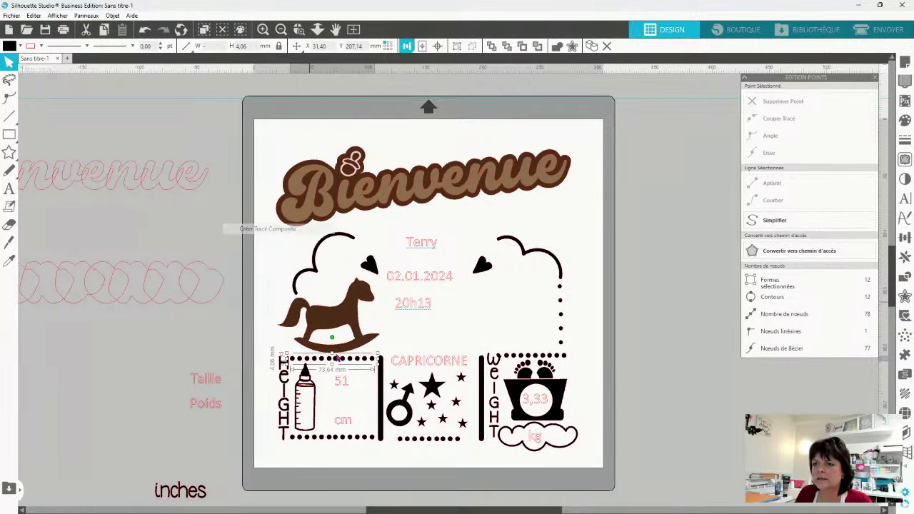
Combine the row of dots below the baby bottle into one compound path, and the row below the stars into another
drag(383, 452, 288, 430)
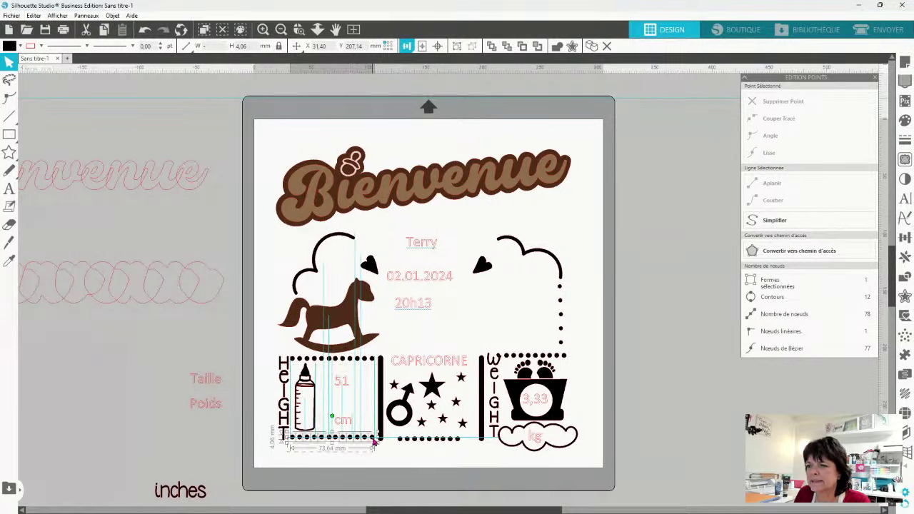
right_click(357, 463)
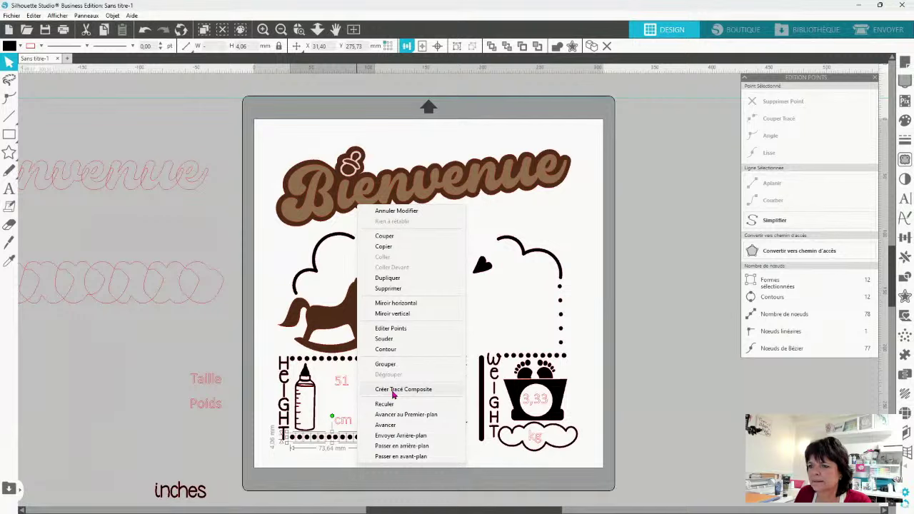
click(393, 391)
drag(399, 459, 460, 447)
right_click(468, 457)
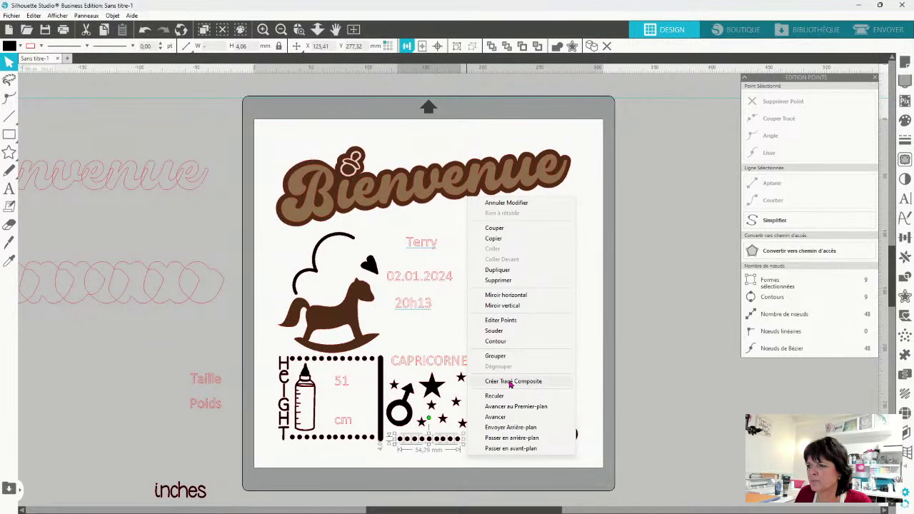
click(510, 382)
click(635, 422)
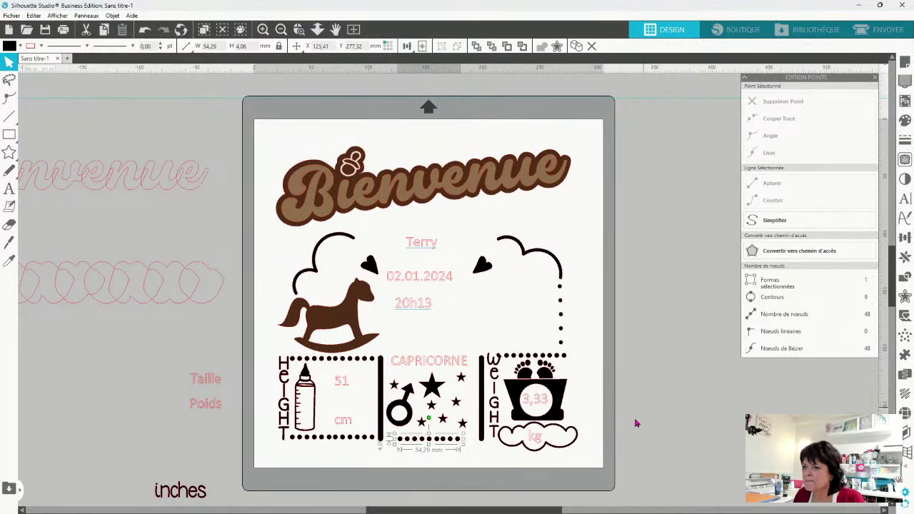
Combine all eight stars beside the male symbol into a single compound path
click(461, 378)
shift+click(456, 402)
shift+click(462, 423)
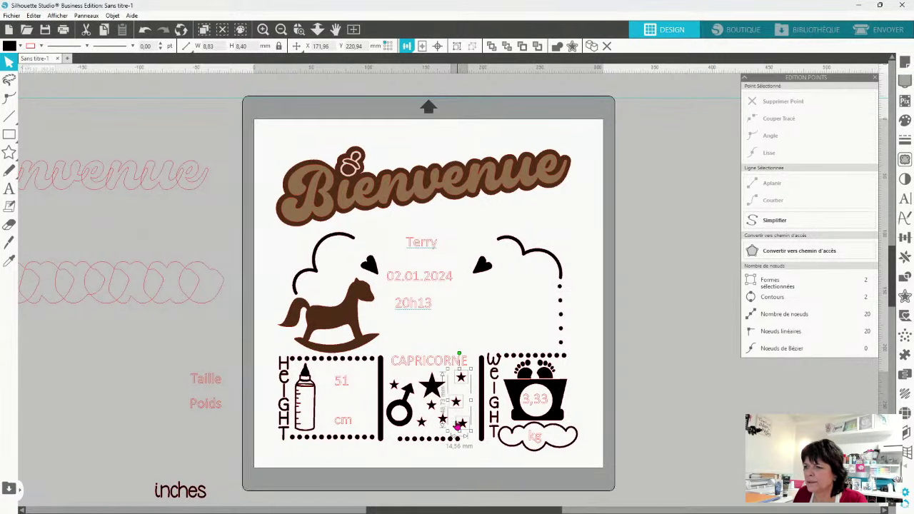
shift+click(442, 418)
shift+click(431, 405)
shift+click(421, 421)
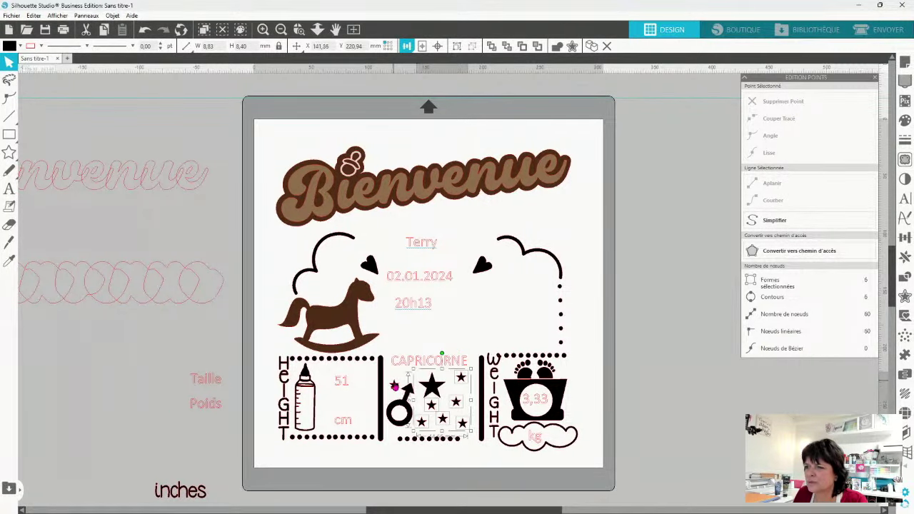
shift+click(394, 385)
shift+click(435, 388)
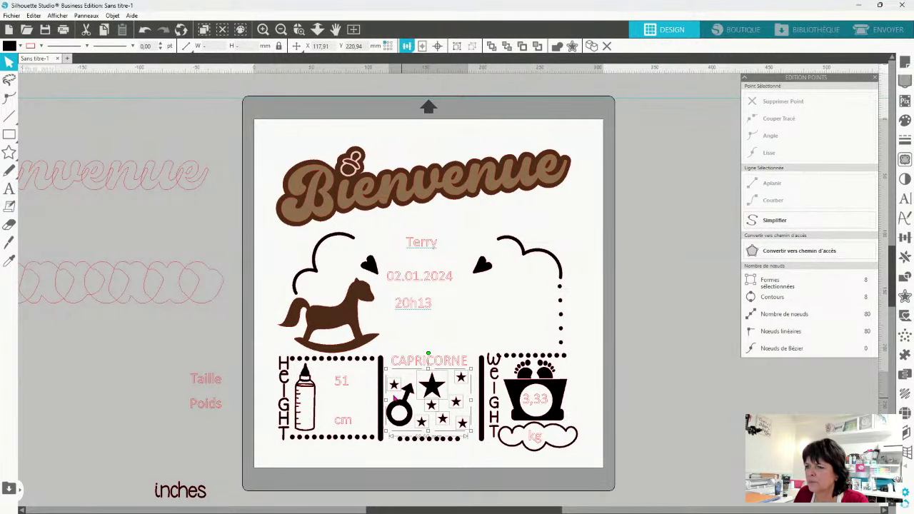
right_click(679, 348)
click(720, 289)
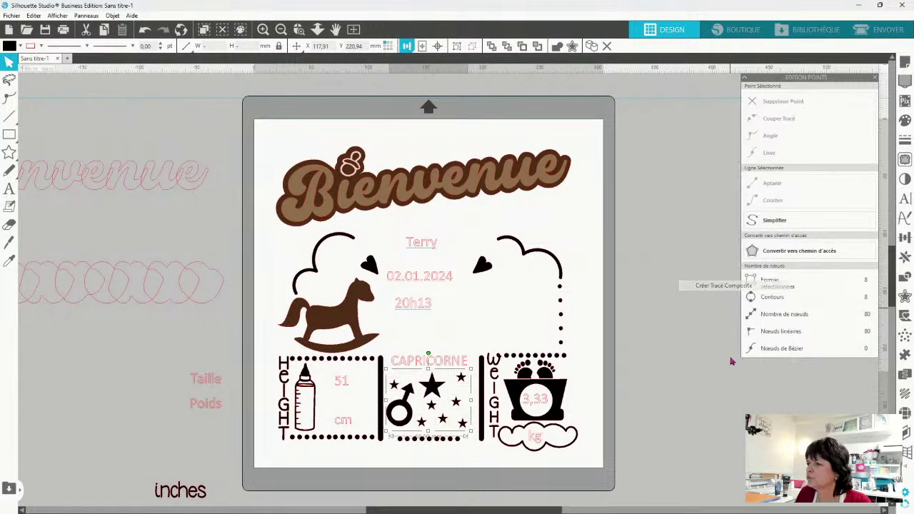
click(695, 418)
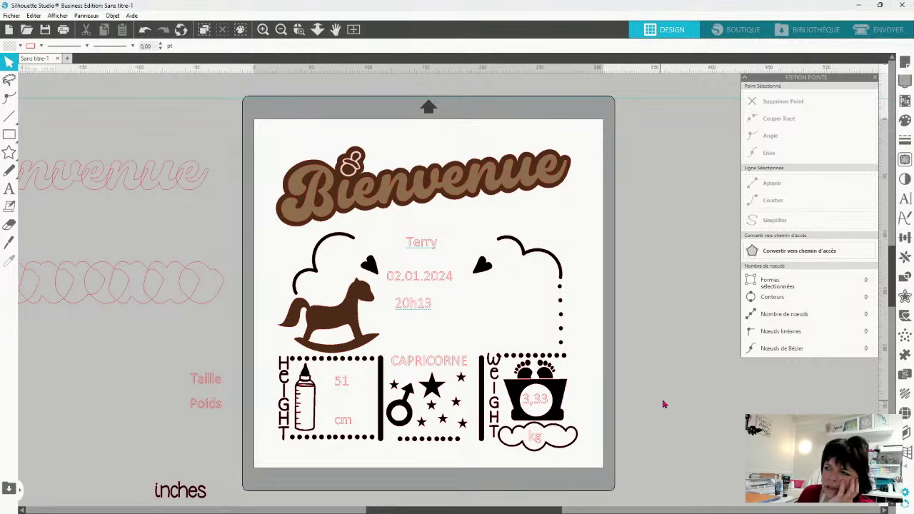
Change the weight text on the baby scale to "3,330" and break it onto two lines after the comma
click(534, 401)
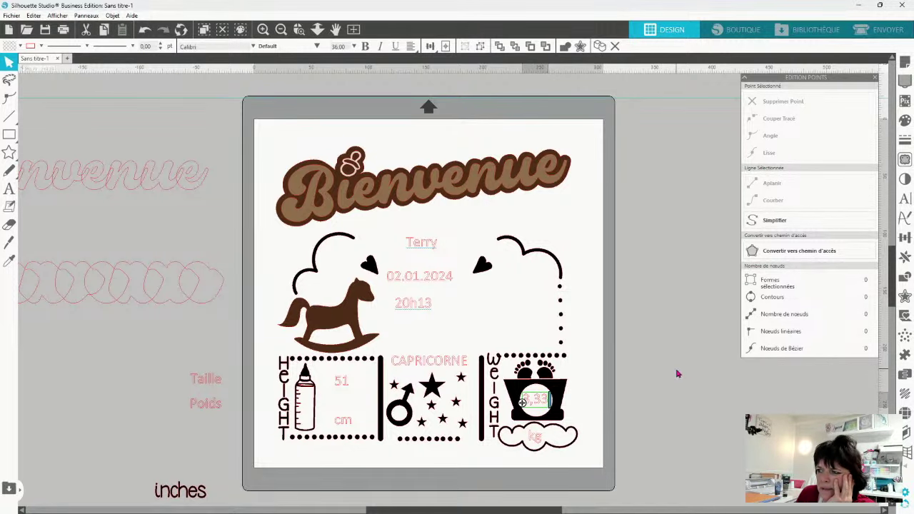
click(633, 412)
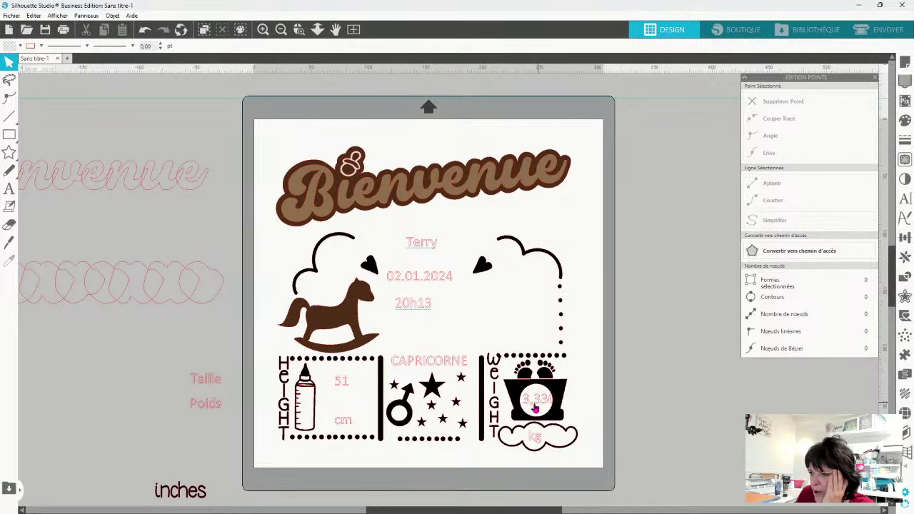
click(535, 407)
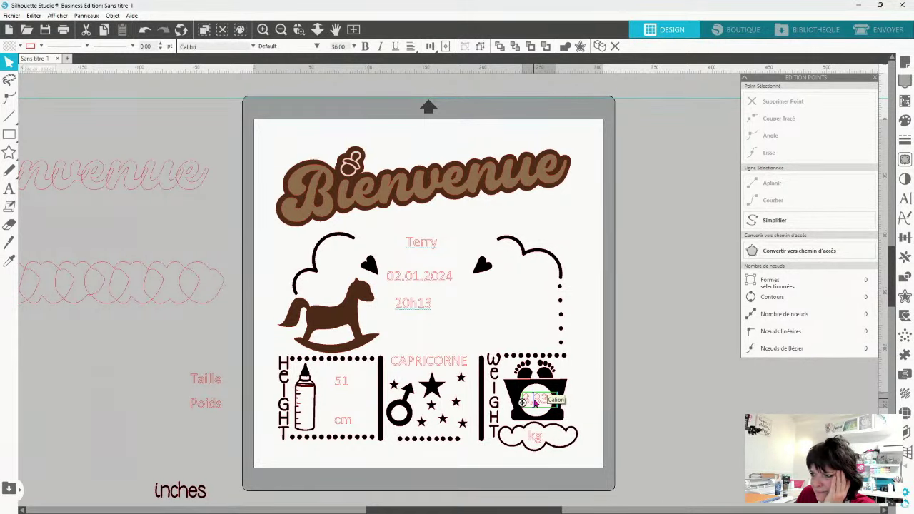
key(Return)
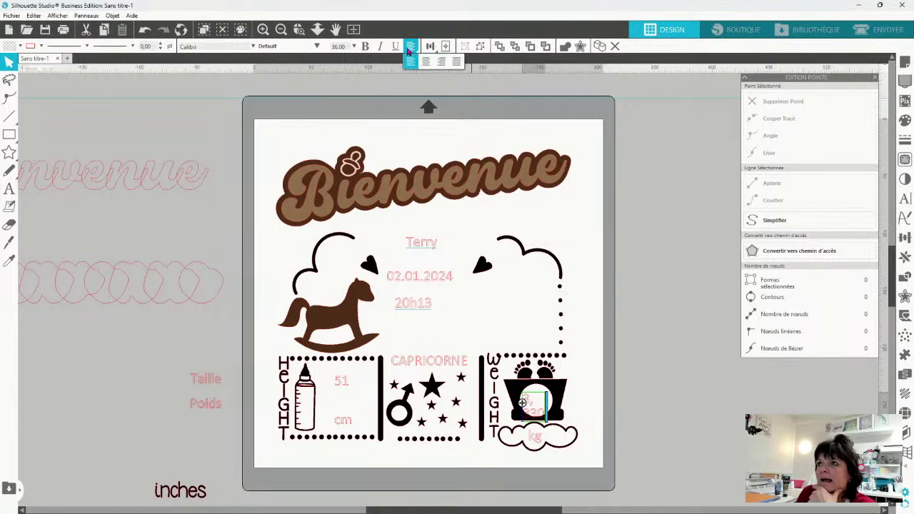
Centre-align the two-line weight text and move it up to fit inside the scale's white circle
click(426, 63)
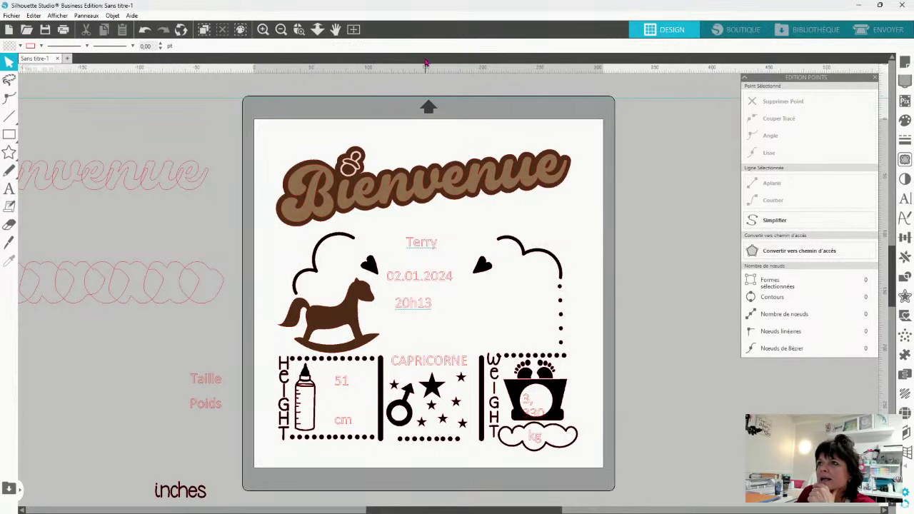
click(528, 400)
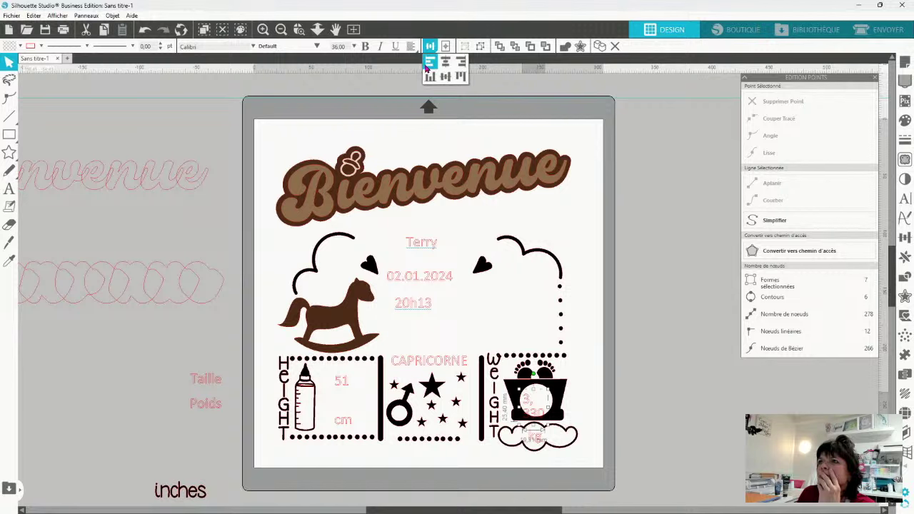
click(426, 61)
click(608, 357)
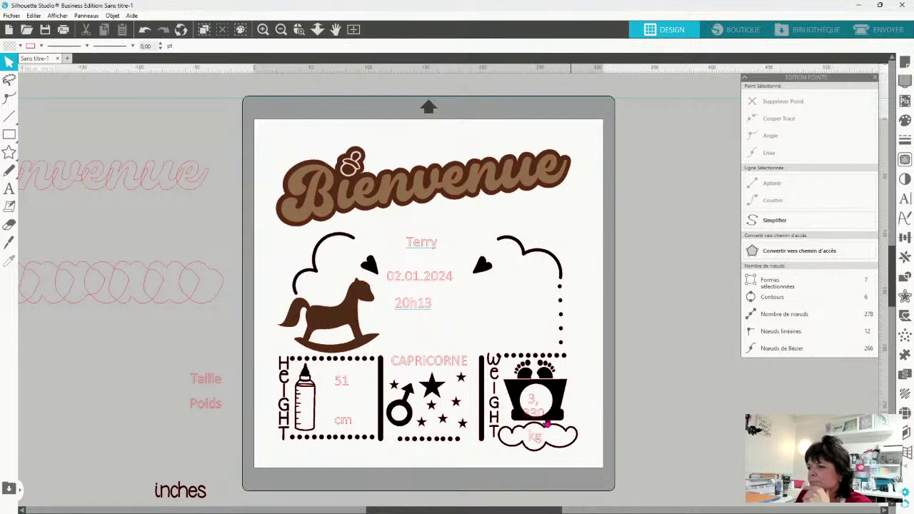
double_click(532, 405)
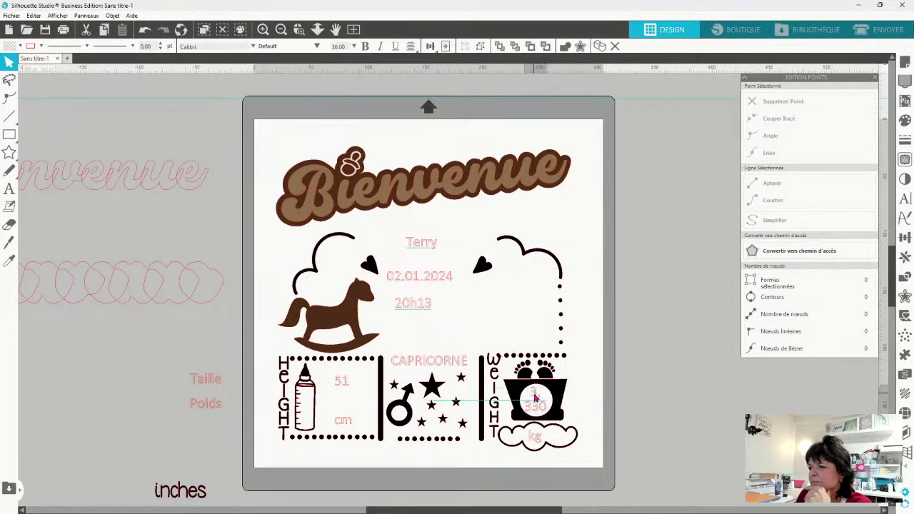
click(625, 405)
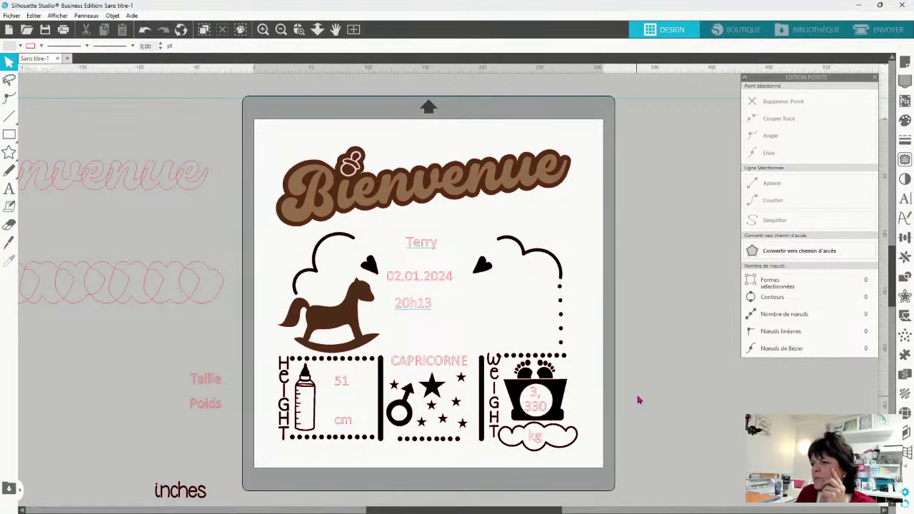
click(528, 397)
drag(530, 393, 540, 393)
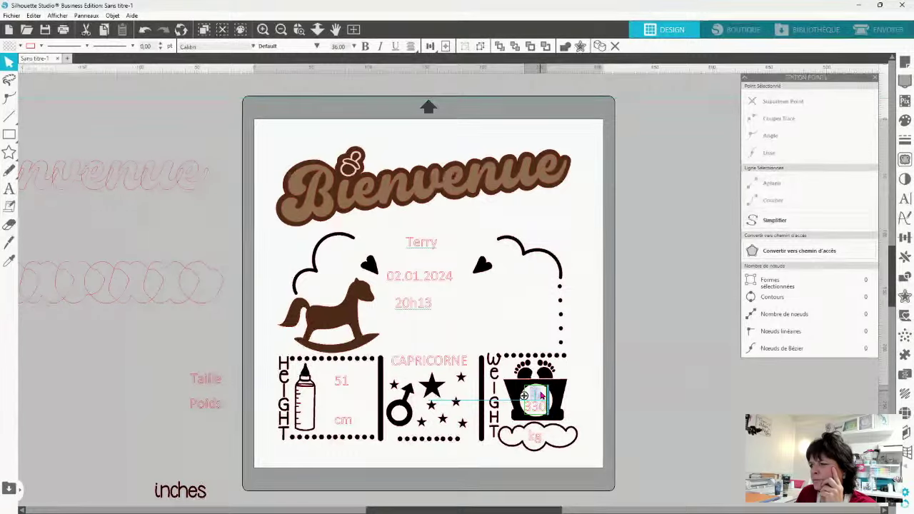
click(638, 390)
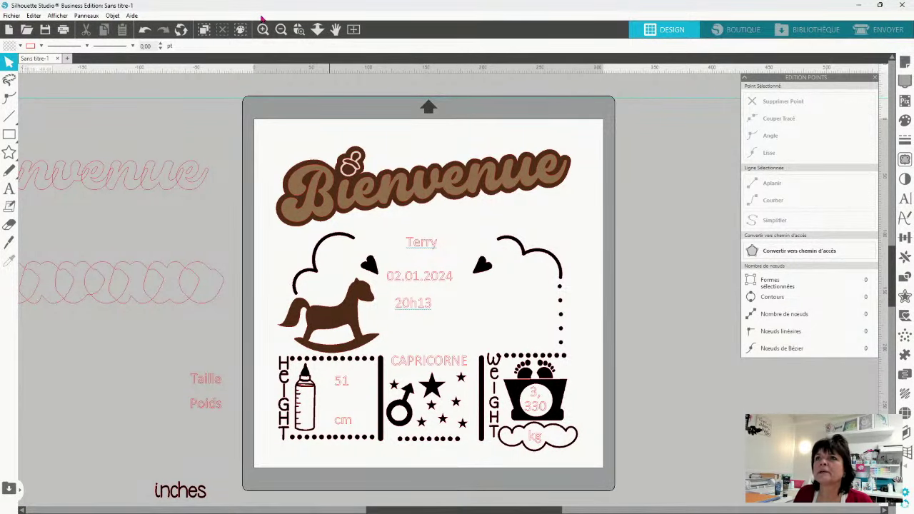
Fill the compound group of eight stars beside the male symbol with orange
click(263, 29)
scroll(600, 402, down, 1)
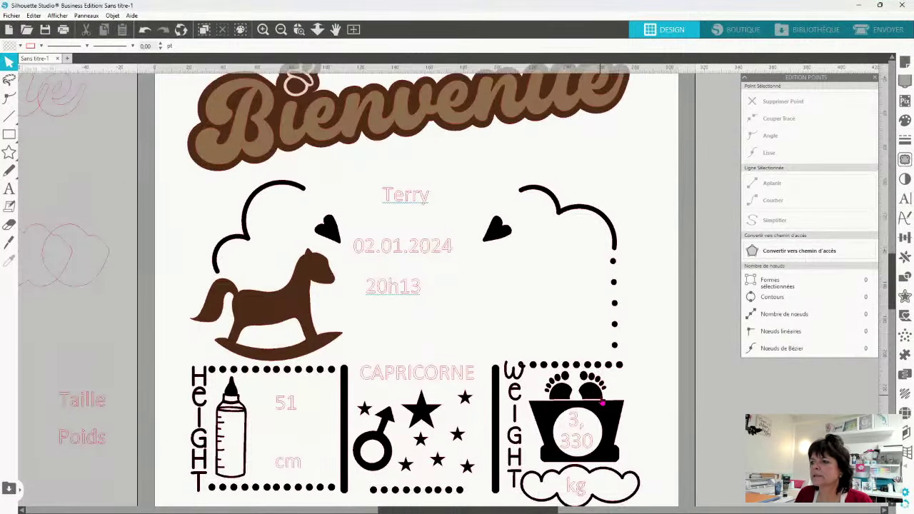
scroll(604, 404, down, 1)
scroll(664, 392, down, 1)
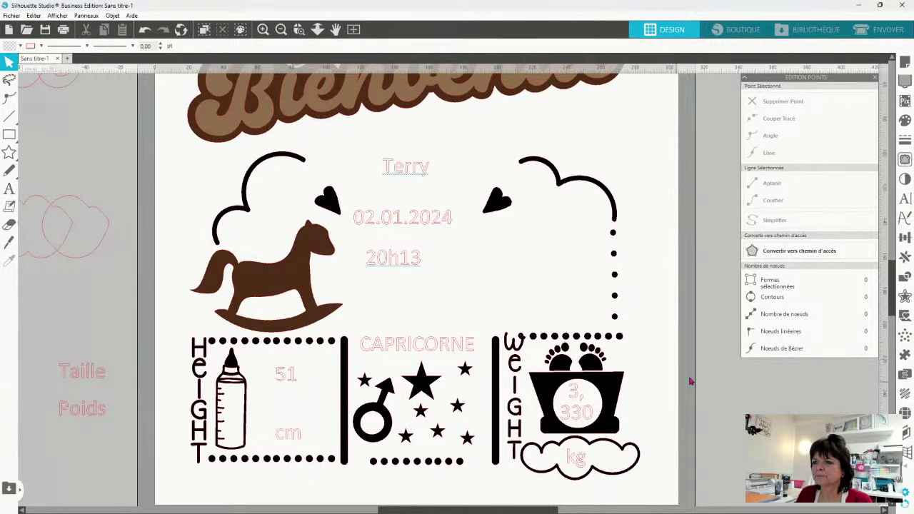
click(421, 395)
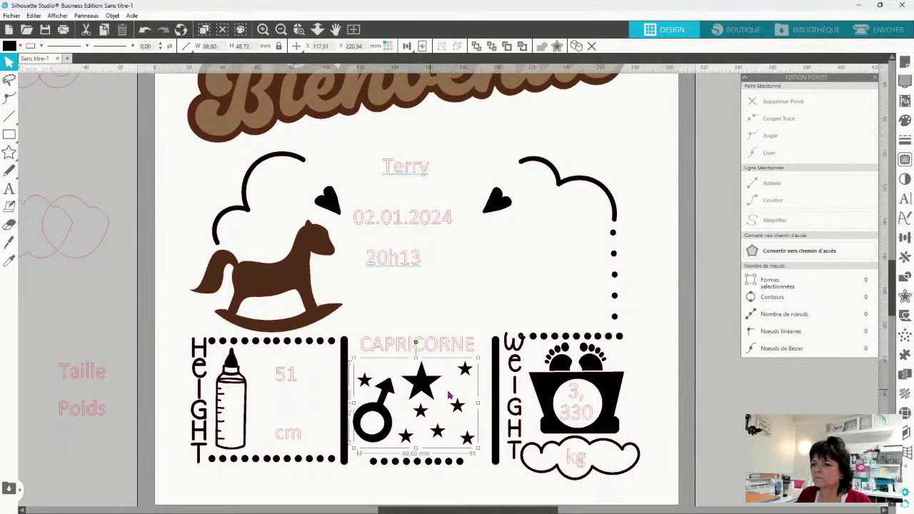
click(20, 46)
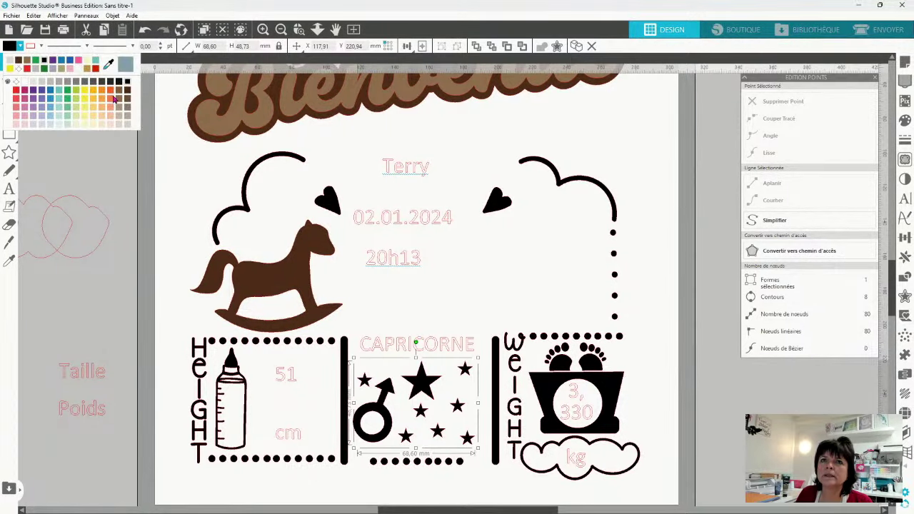
click(112, 93)
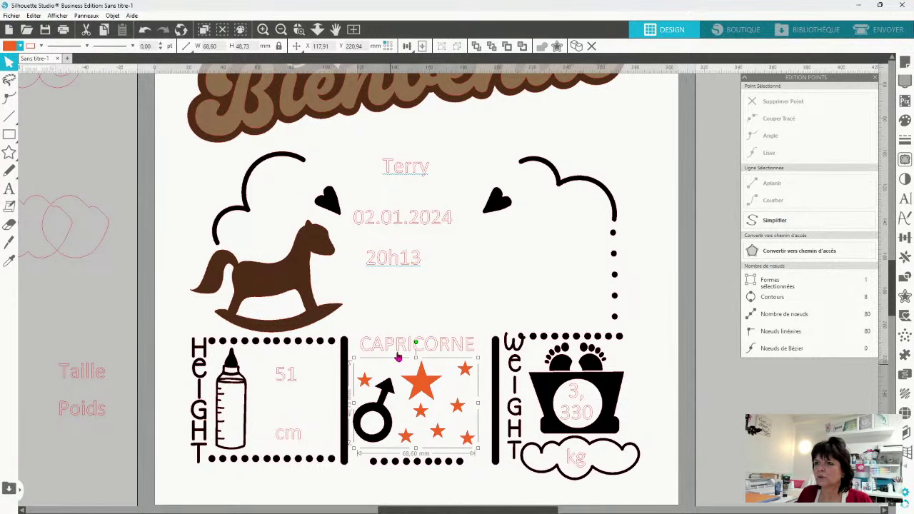
scroll(320, 239, up, 2)
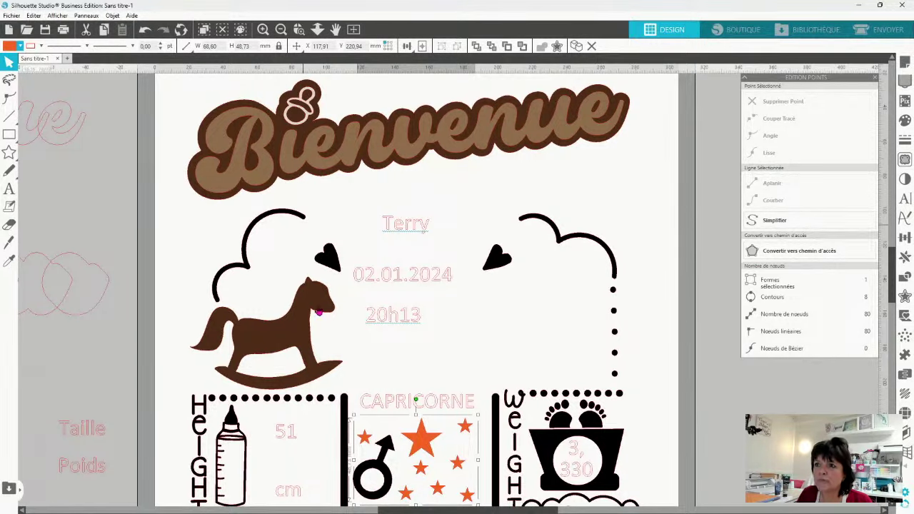
scroll(654, 362, down, 1)
scroll(657, 356, down, 4)
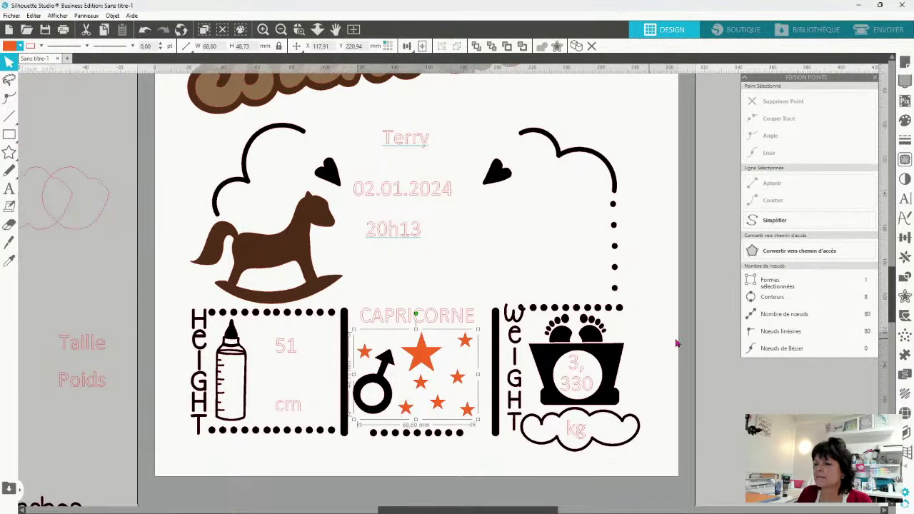
scroll(672, 367, up, 3)
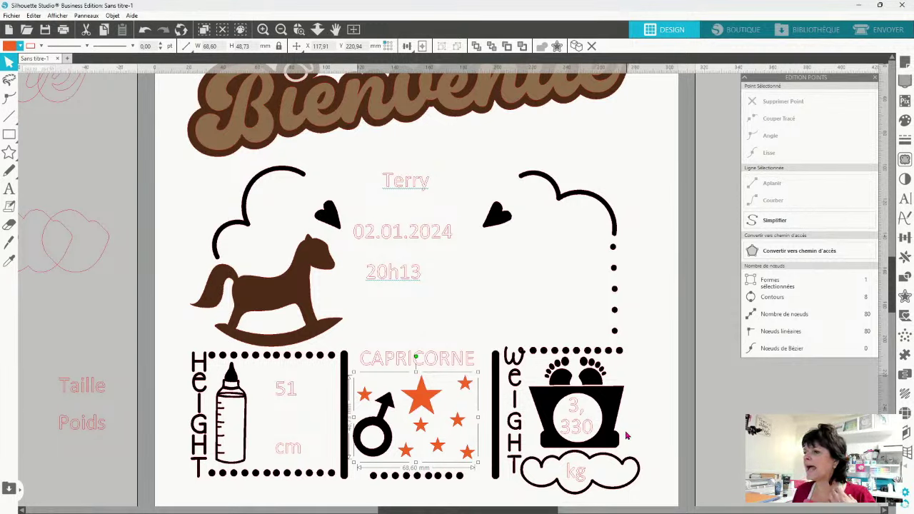
mouse_move(17, 140)
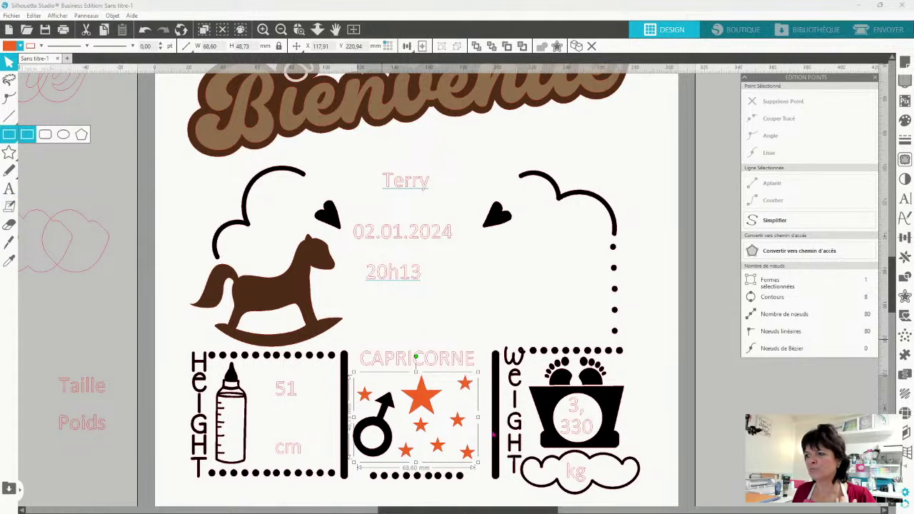
Move the two-line weight text from the baby scale off the page and duplicate it directly to its right
drag(608, 430, 757, 401)
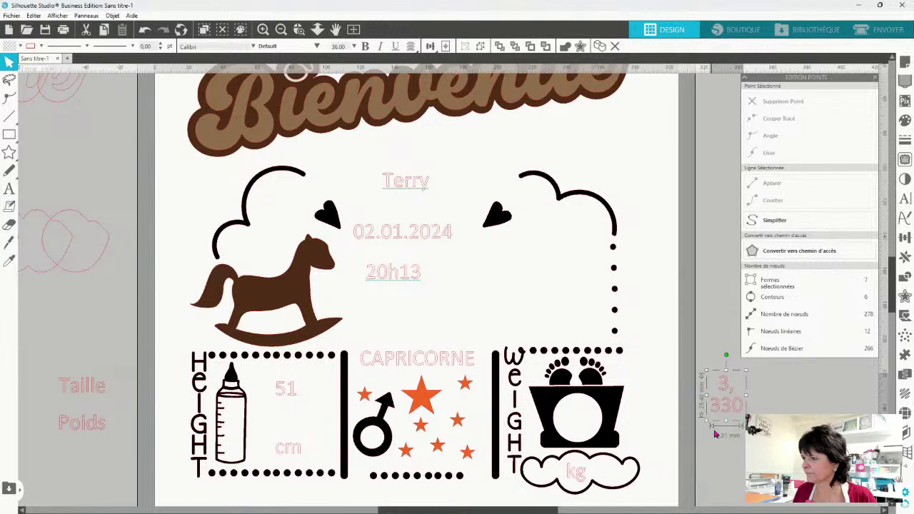
key(ctrl+Right)
click(736, 451)
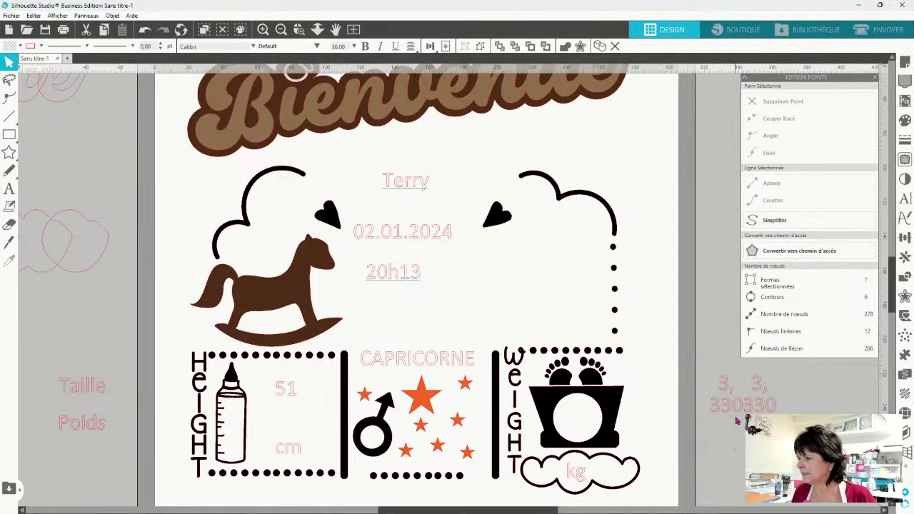
Remove the line break from the original weight text so it reads "3,330" on one line
click(733, 408)
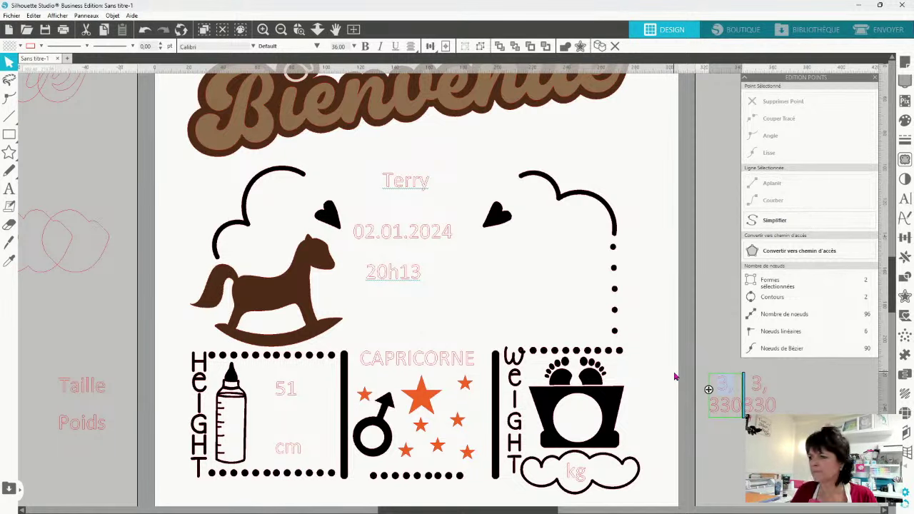
click(734, 385)
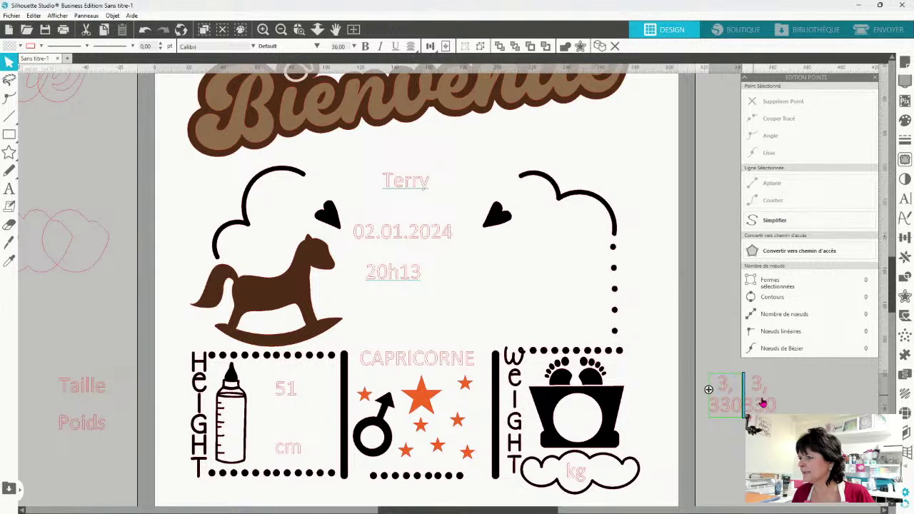
key(Delete)
click(718, 444)
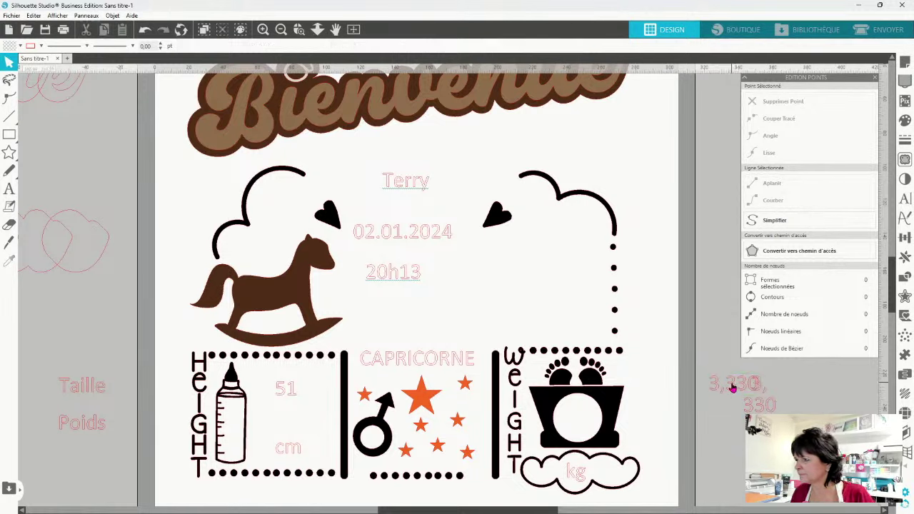
Move the single-line "3,330" text below the two-line copy beside the page, and select the baby scale
double_click(715, 390)
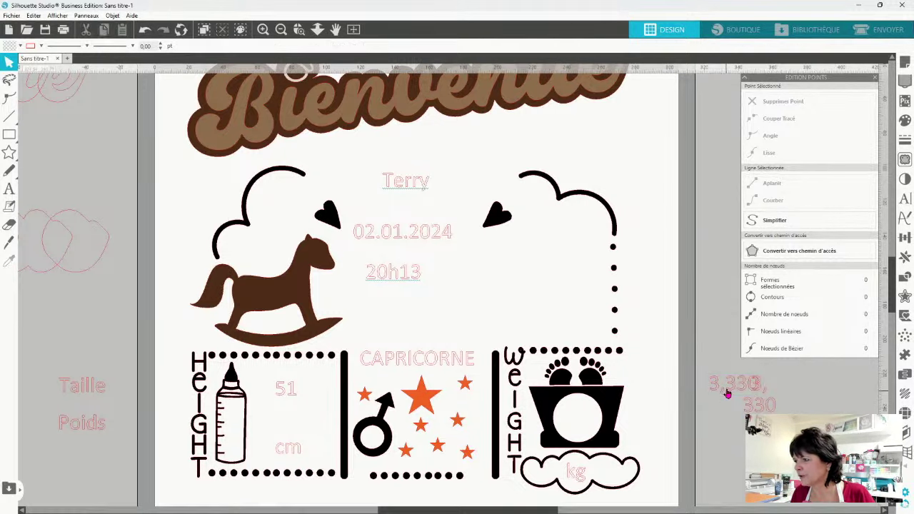
drag(714, 391, 725, 451)
click(592, 444)
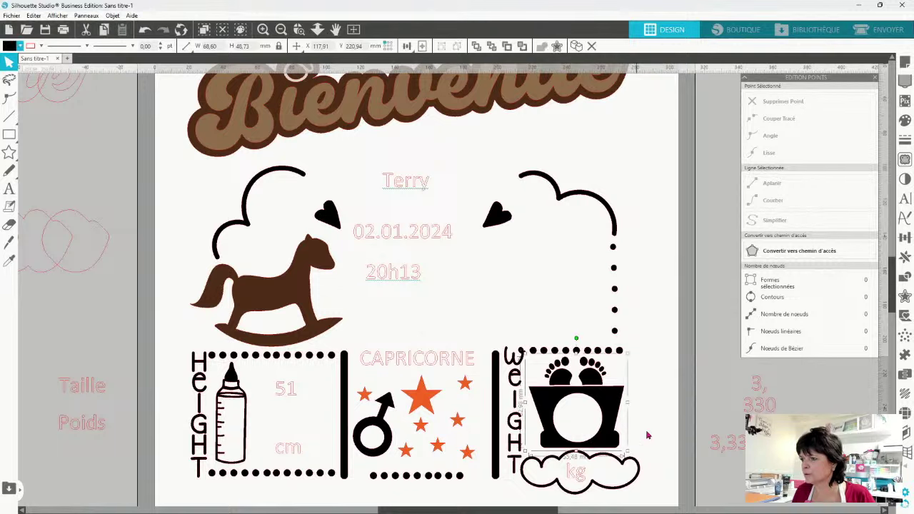
Draw a circle about 28 mm across over the scale's dial, move it off the page and shift the one-line 3,330 text
mouse_move(8, 134)
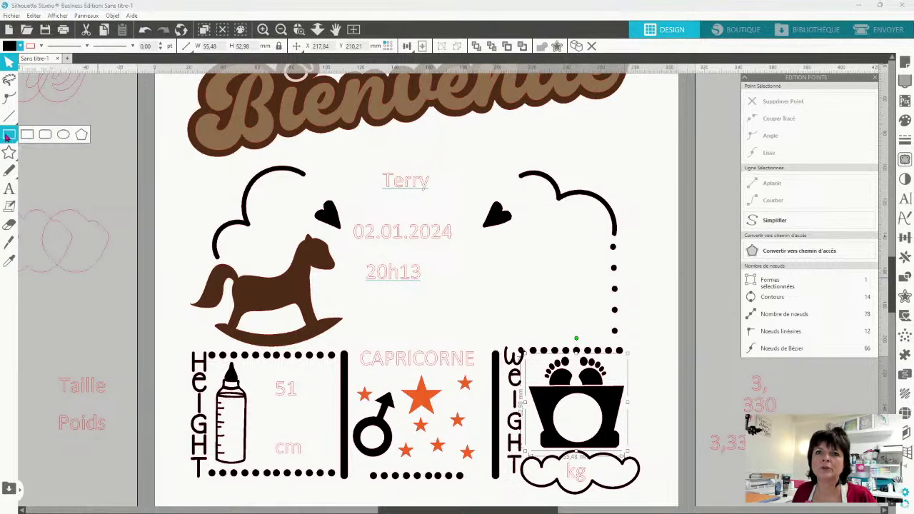
click(62, 136)
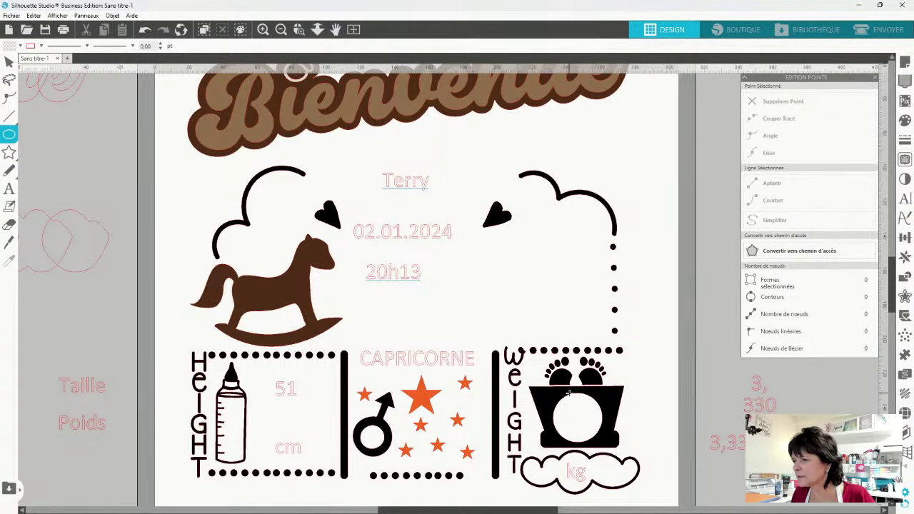
drag(579, 426, 816, 476)
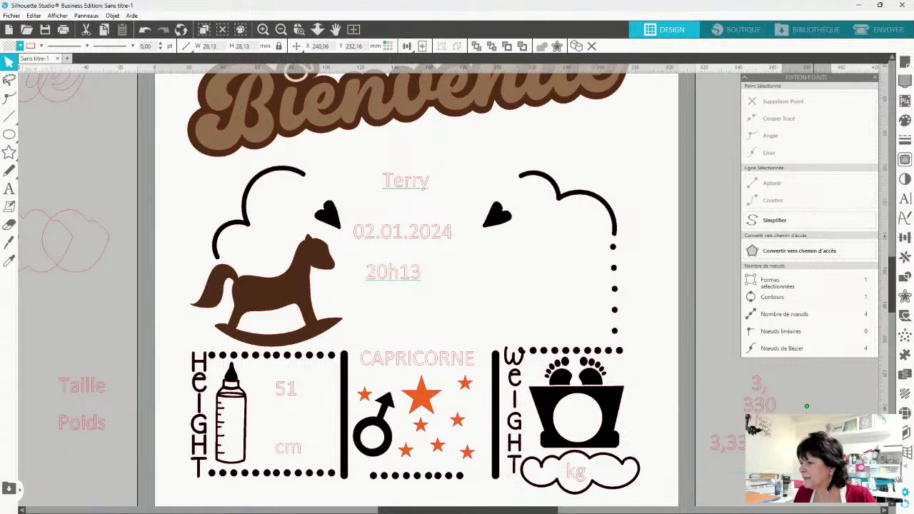
click(712, 447)
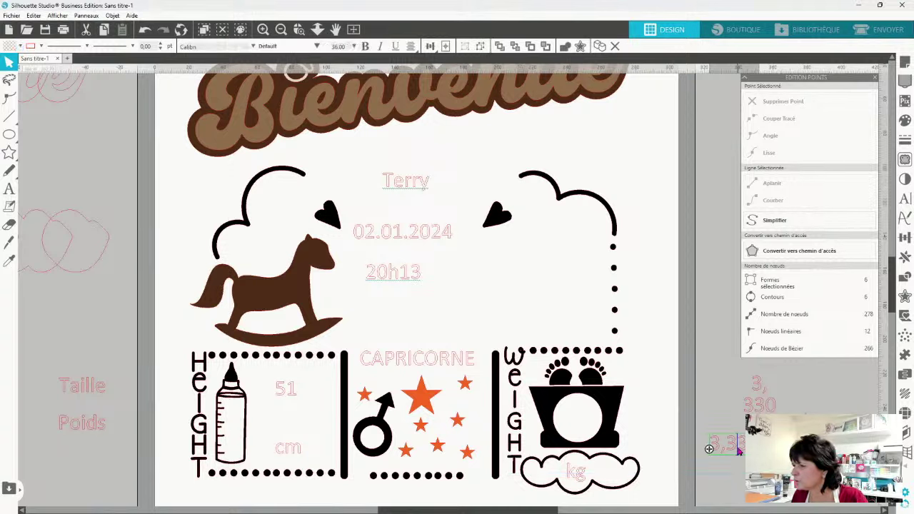
mouse_move(710, 449)
mouse_down()
mouse_move(767, 448)
mouse_move(767, 457)
mouse_move(806, 462)
mouse_move(787, 465)
mouse_move(728, 441)
mouse_up()
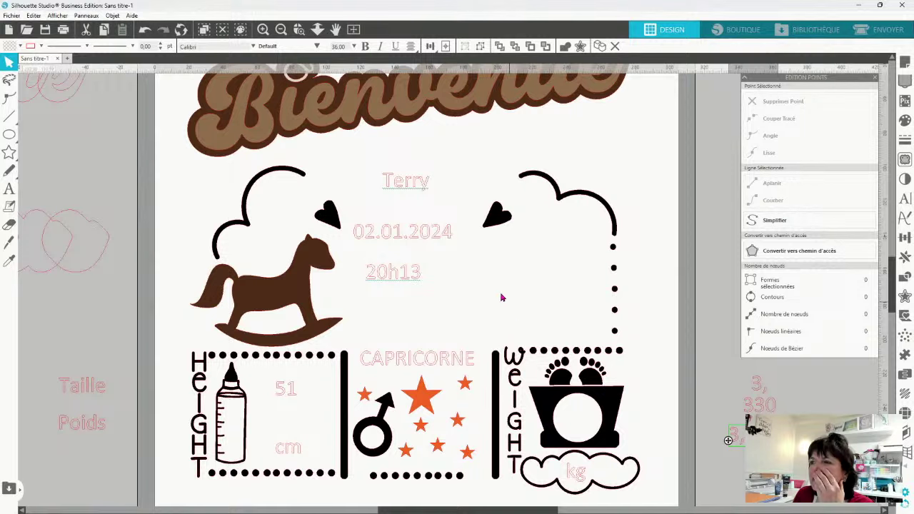
Move the birth date and time beneath the right-hand cloud and enlarge the baby's name to about 77 mm wide between the hearts
drag(362, 212, 459, 292)
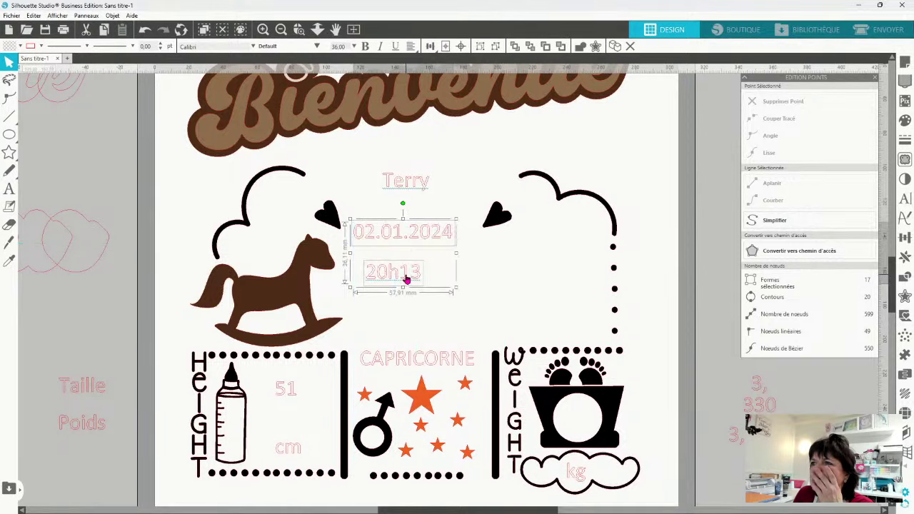
drag(408, 276, 547, 300)
click(412, 183)
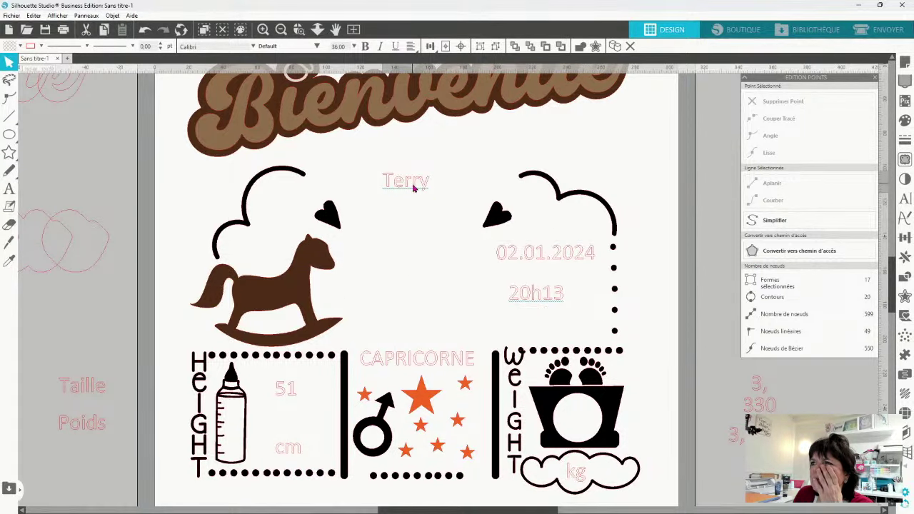
drag(410, 191, 465, 234)
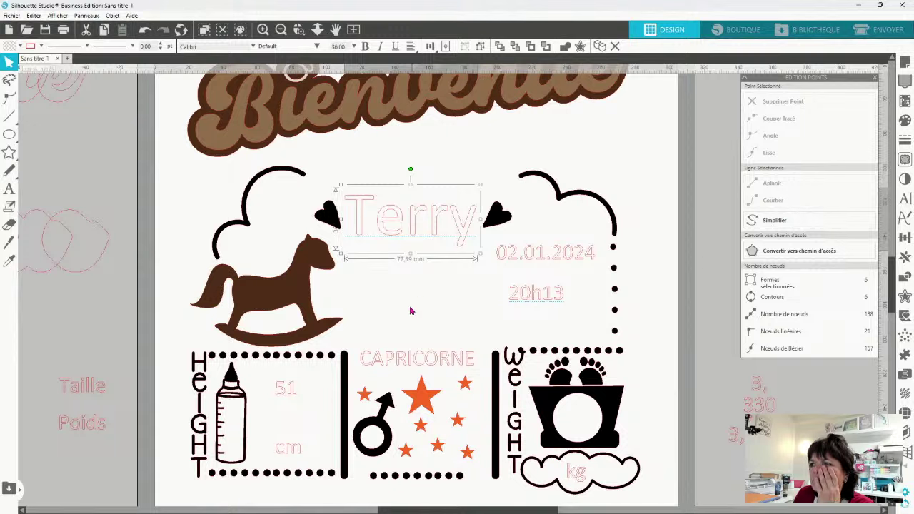
Place the birth date below the baby's name, level with the birth time
click(526, 261)
drag(526, 262, 393, 298)
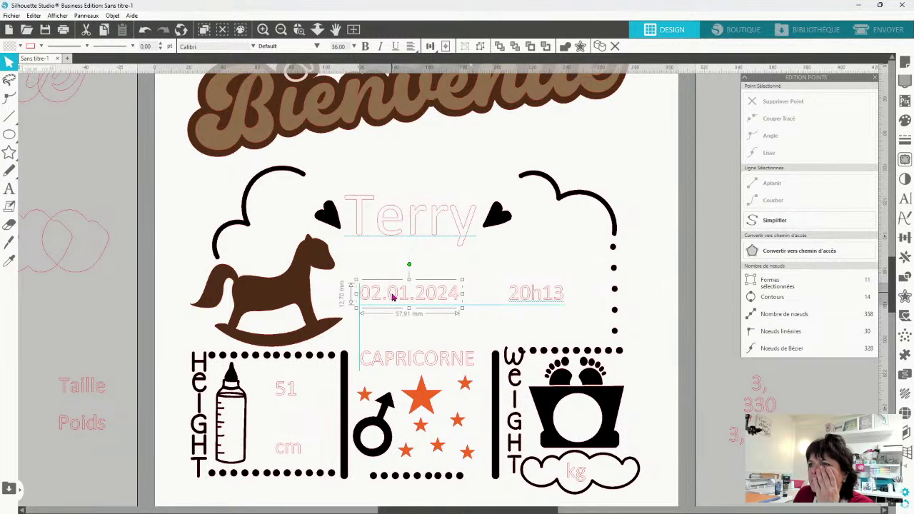
click(532, 294)
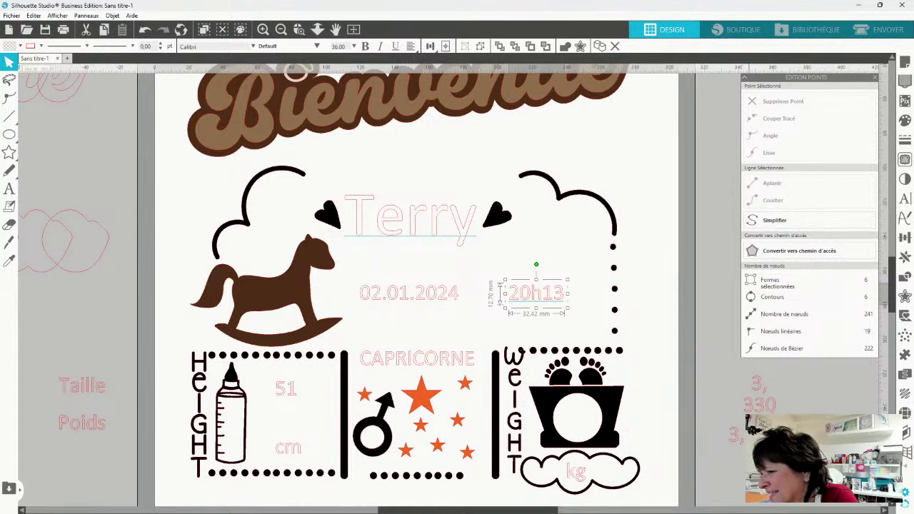
Move the one-line 3,330 text, the loose circle and the two-line 3,330 text to the area left of the page
drag(752, 434, 86, 307)
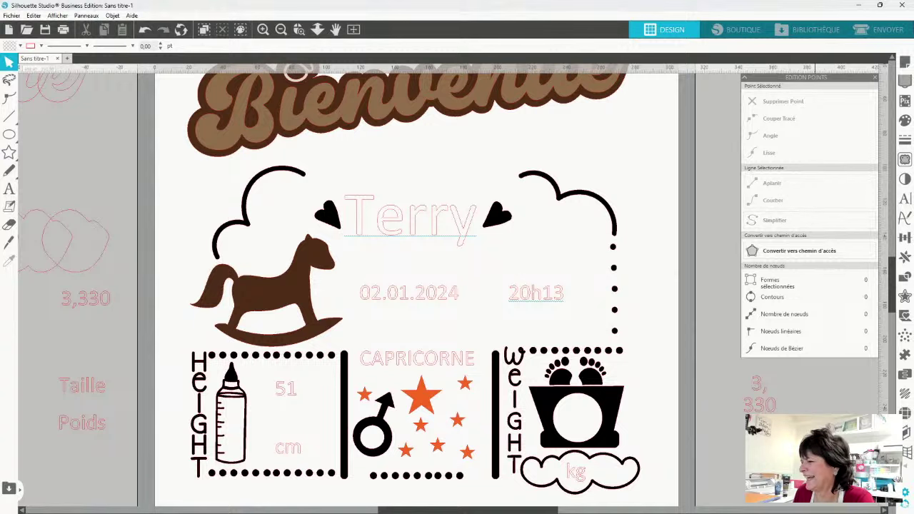
drag(811, 468, 91, 361)
click(764, 458)
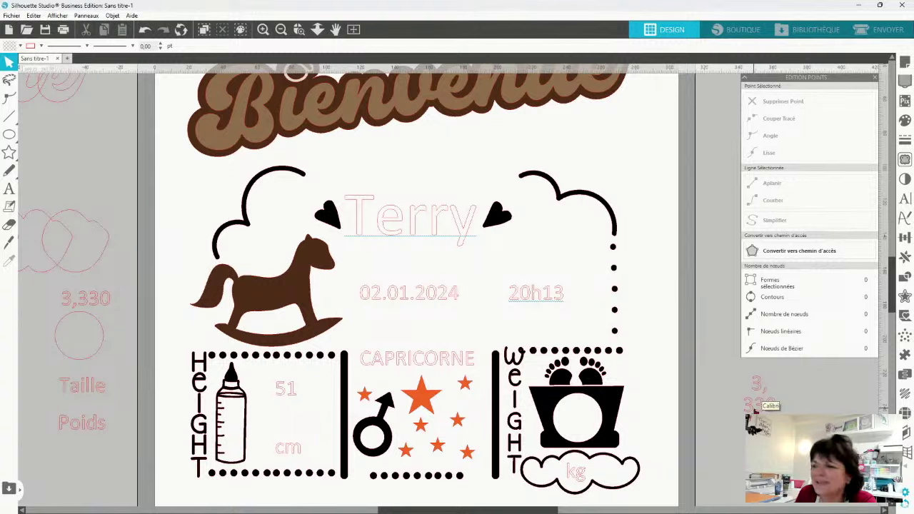
drag(756, 410, 70, 480)
click(136, 359)
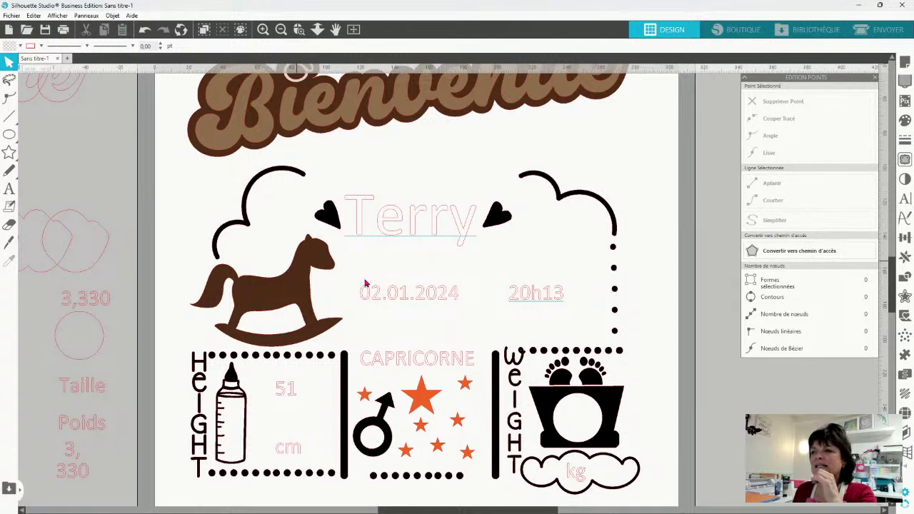
Open the text style settings beside the design and enter the baby's name as the font preview text
click(905, 203)
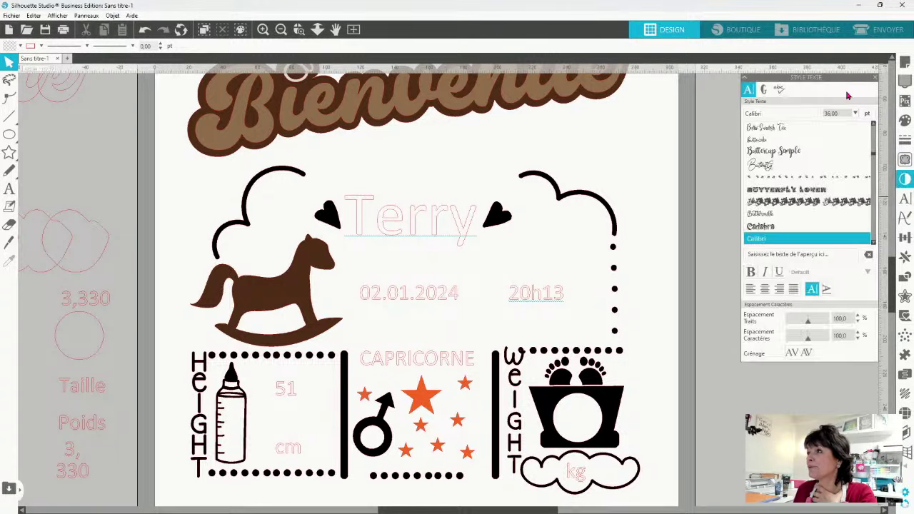
click(840, 77)
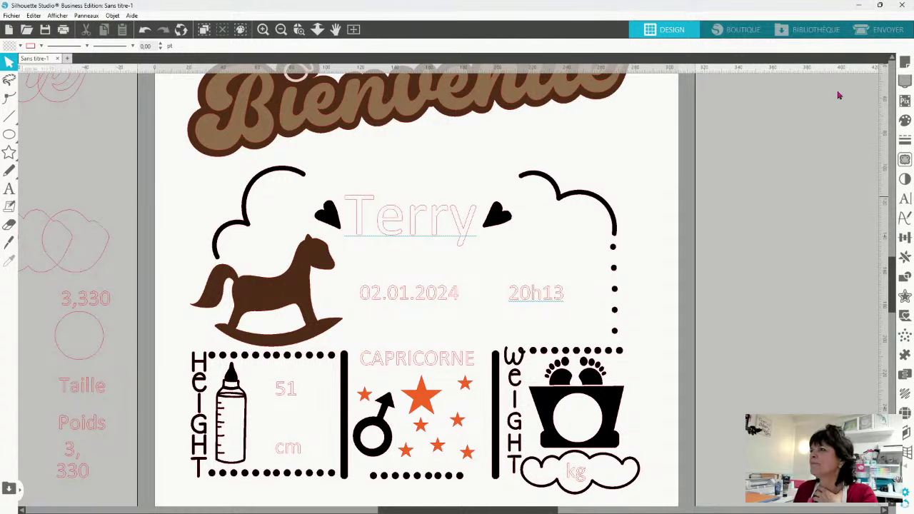
click(905, 200)
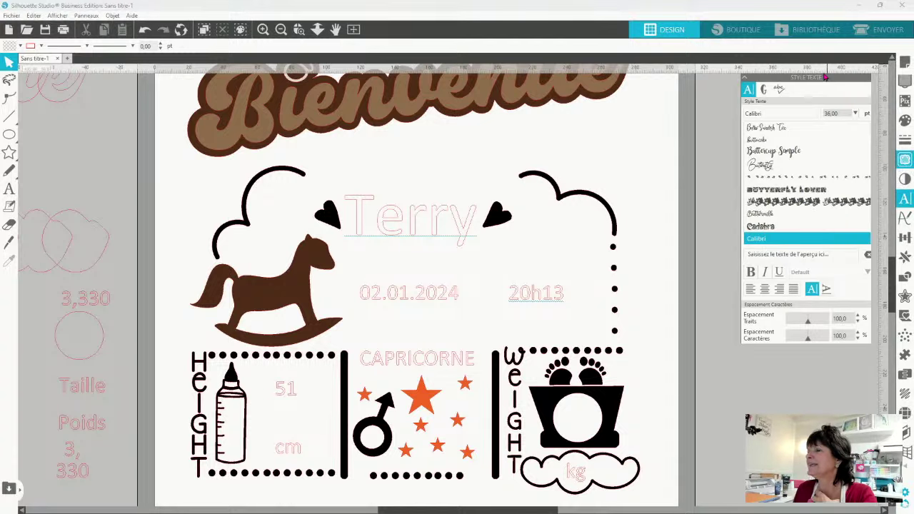
drag(825, 77, 146, 79)
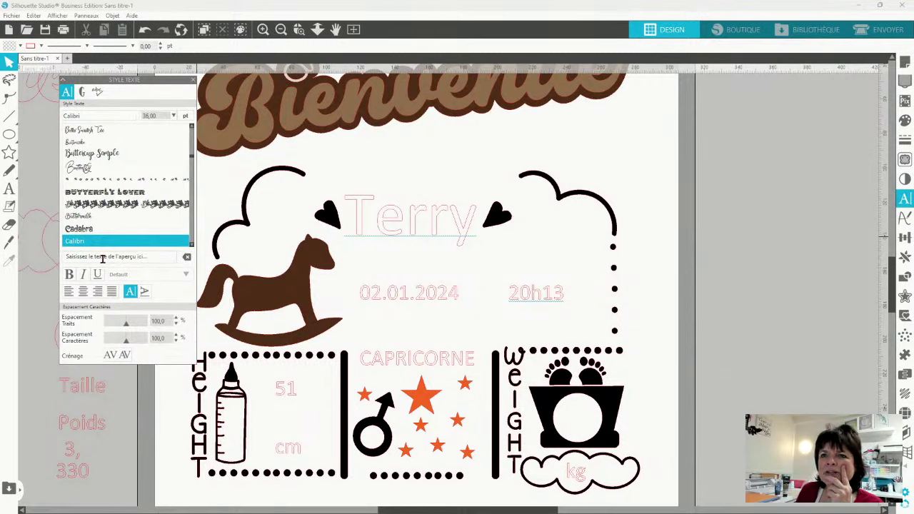
click(102, 258)
text(Ter)
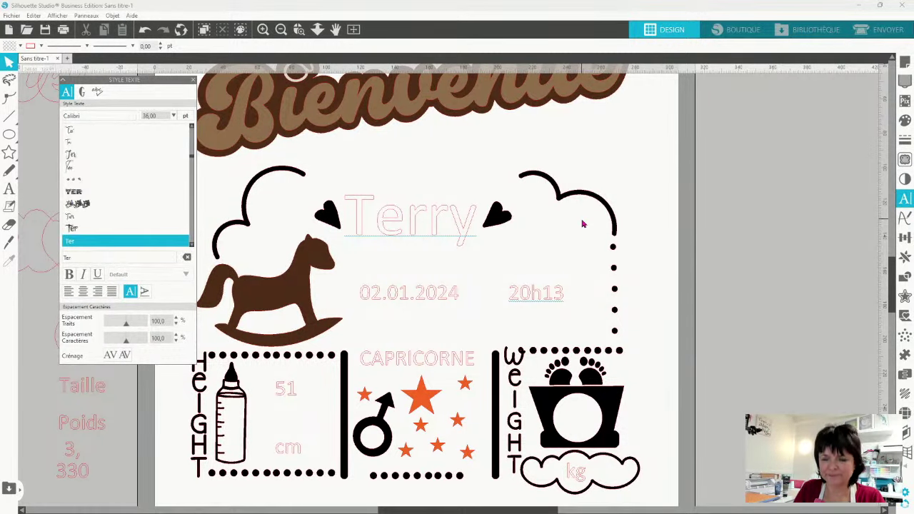
text(ry)
Browse the font previews of the baby's name for a suitable style, trying the Bonkers font
scroll(131, 210, down, 5)
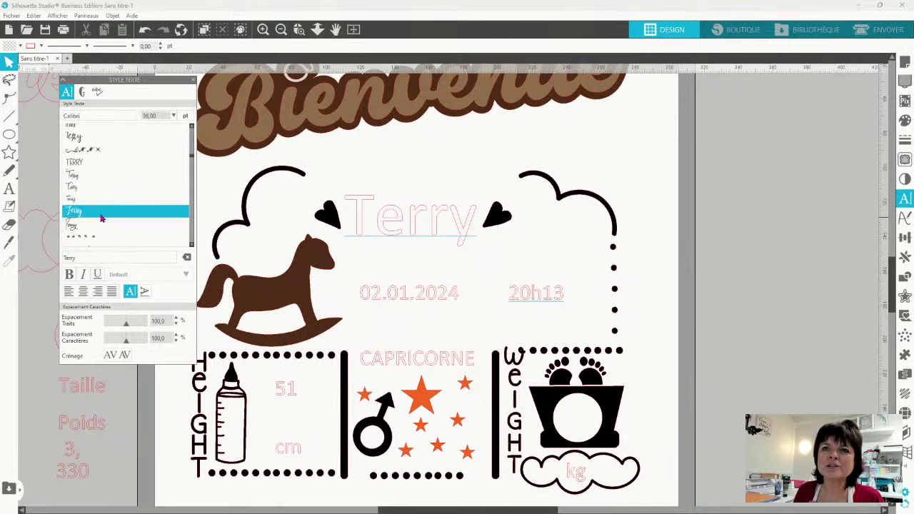
scroll(143, 210, down, 4)
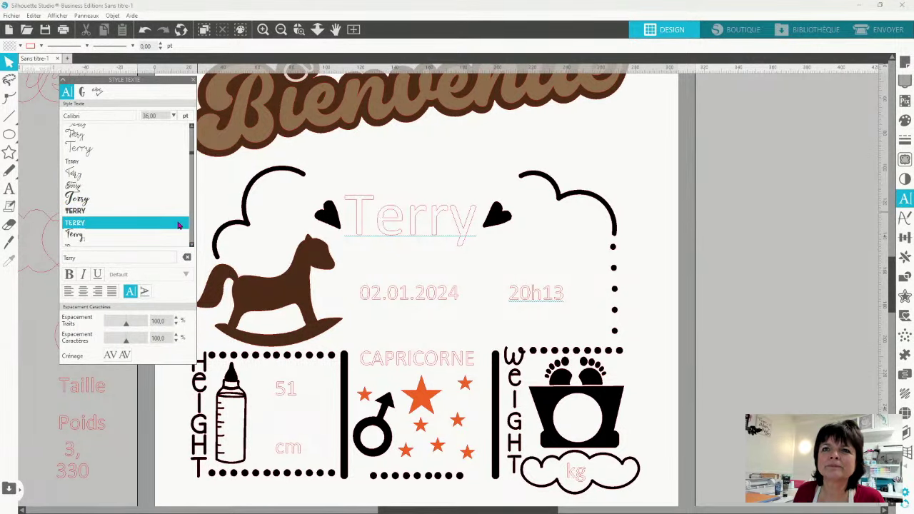
scroll(161, 203, down, 3)
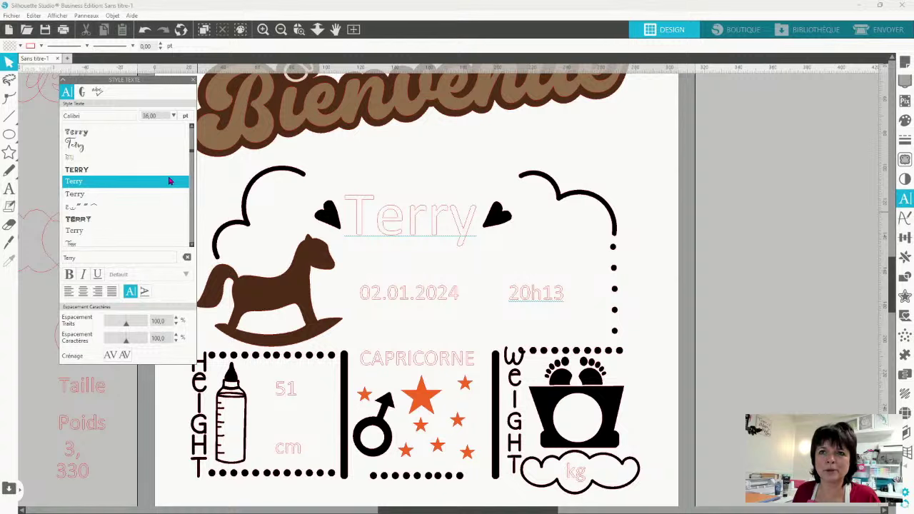
click(148, 175)
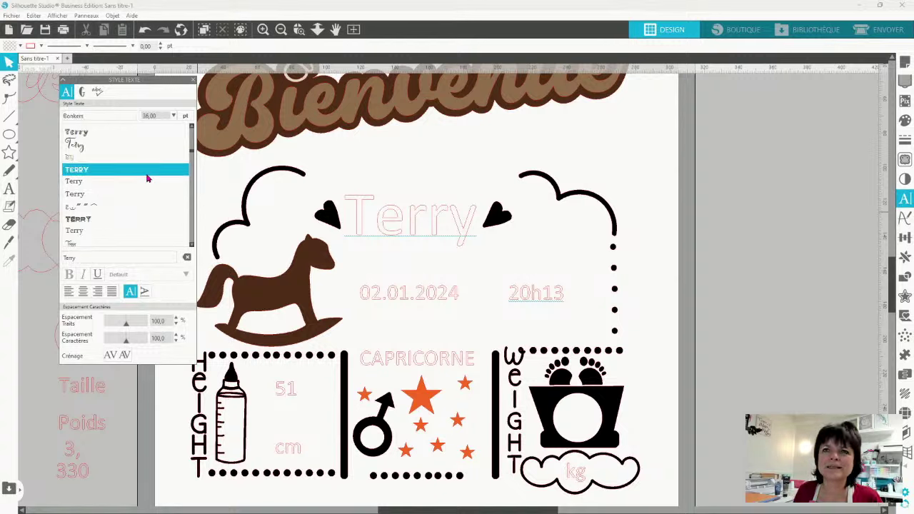
scroll(148, 179, up, 2)
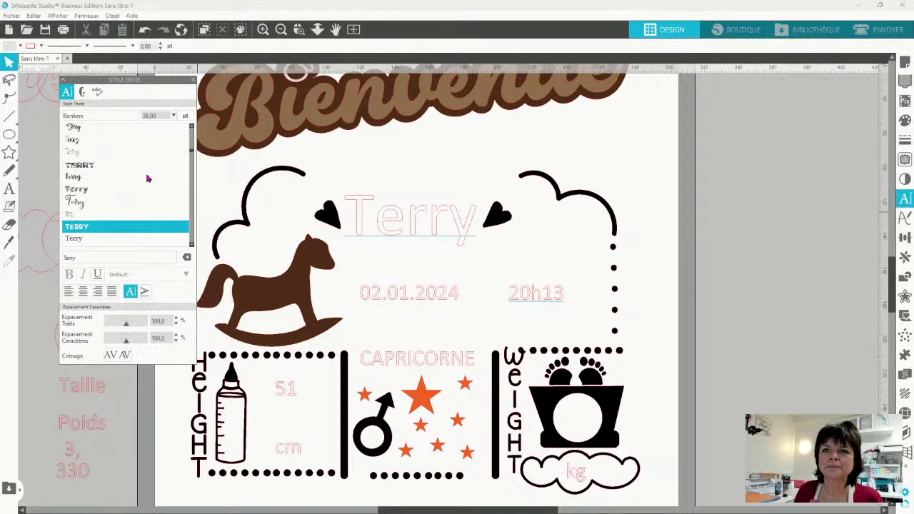
scroll(148, 179, up, 2)
scroll(148, 179, down, 3)
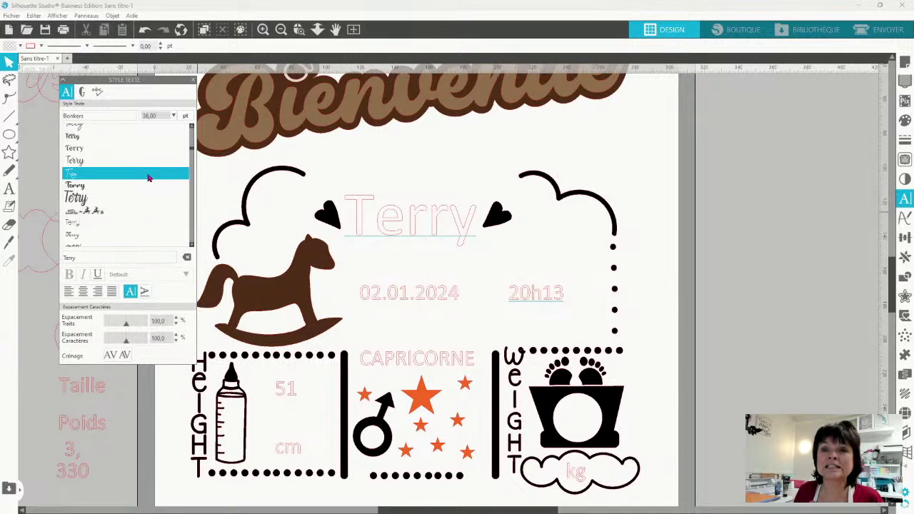
scroll(148, 179, up, 2)
scroll(149, 177, down, 2)
scroll(149, 178, up, 2)
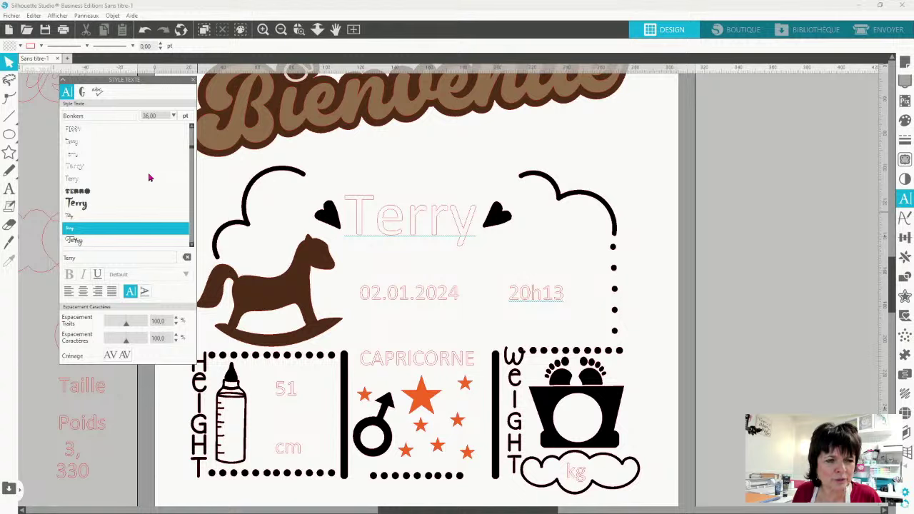
click(149, 178)
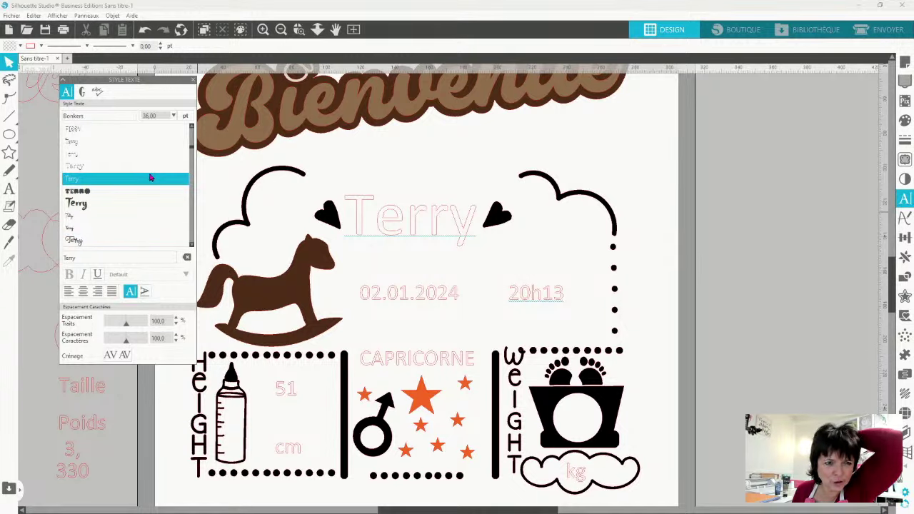
key(Up)
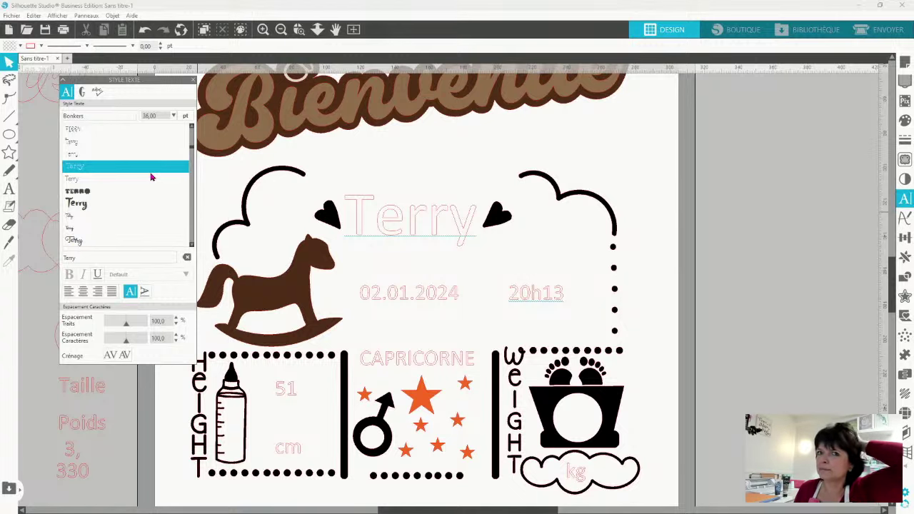
click(9, 189)
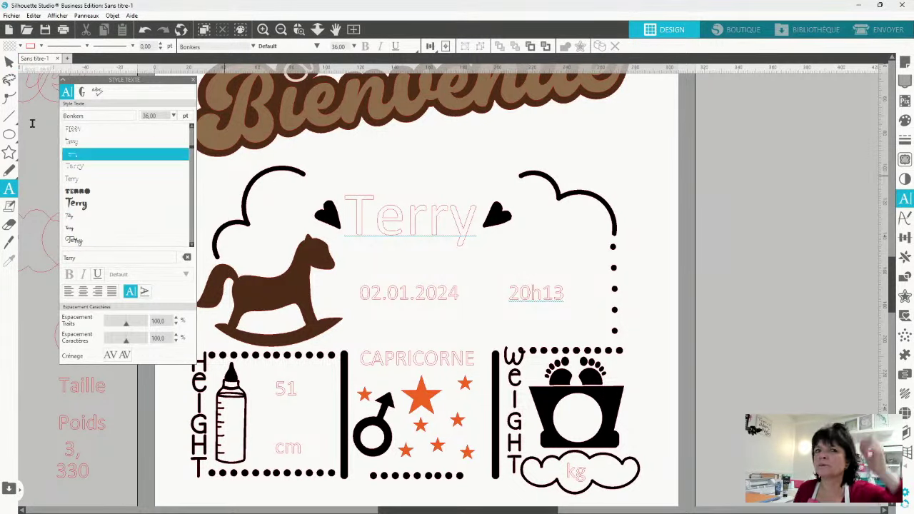
Draw a circle about 30 mm in diameter just above the birth time as a clock face
mouse_move(7, 140)
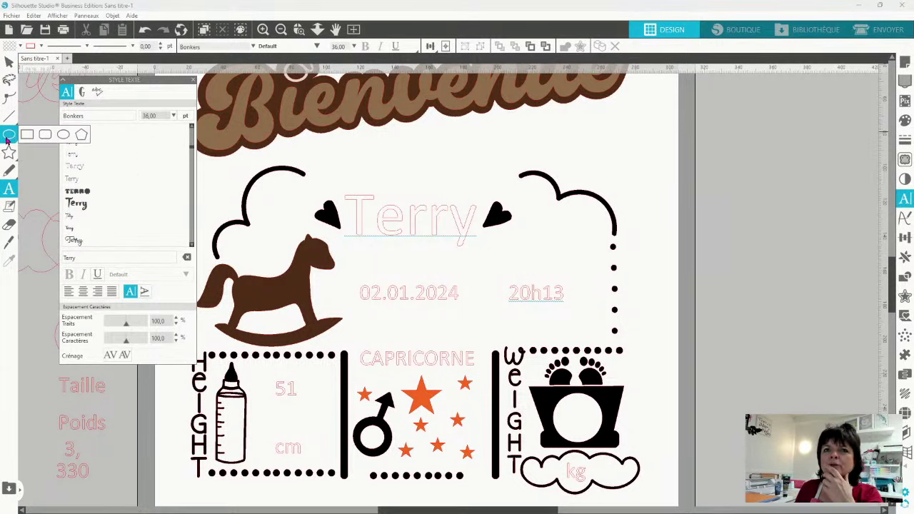
click(63, 135)
mouse_move(516, 230)
mouse_down()
mouse_move(575, 288)
mouse_move(559, 277)
mouse_up()
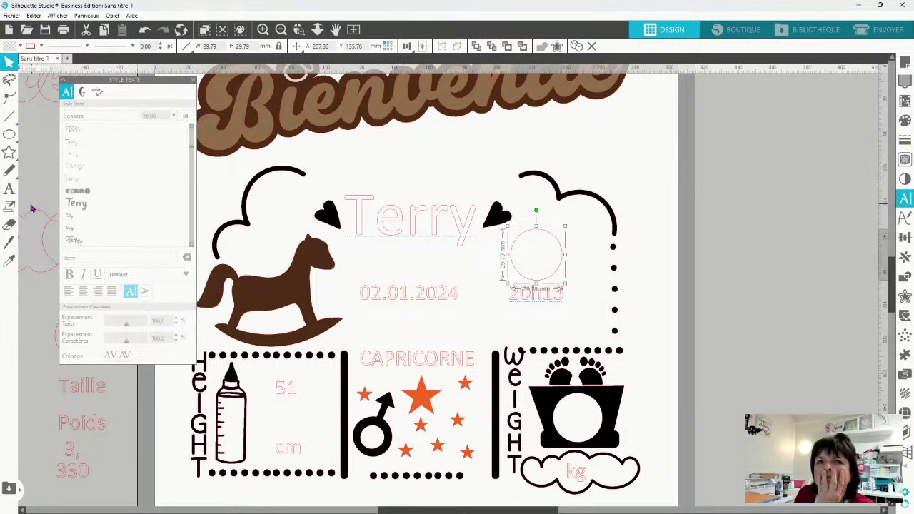
Draw a thin vertical rectangle about 0.55 by 5.5 mm at the lower edge of the clock circle as an hour mark
click(10, 119)
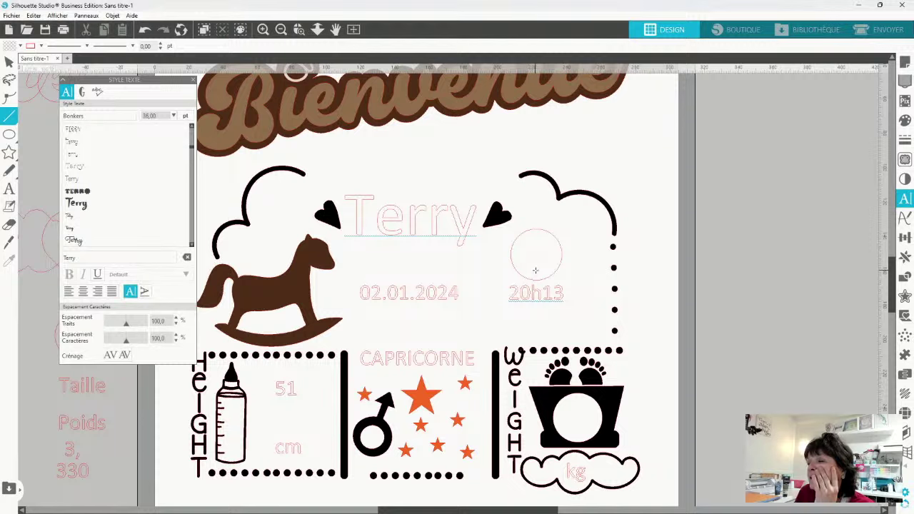
mouse_move(9, 121)
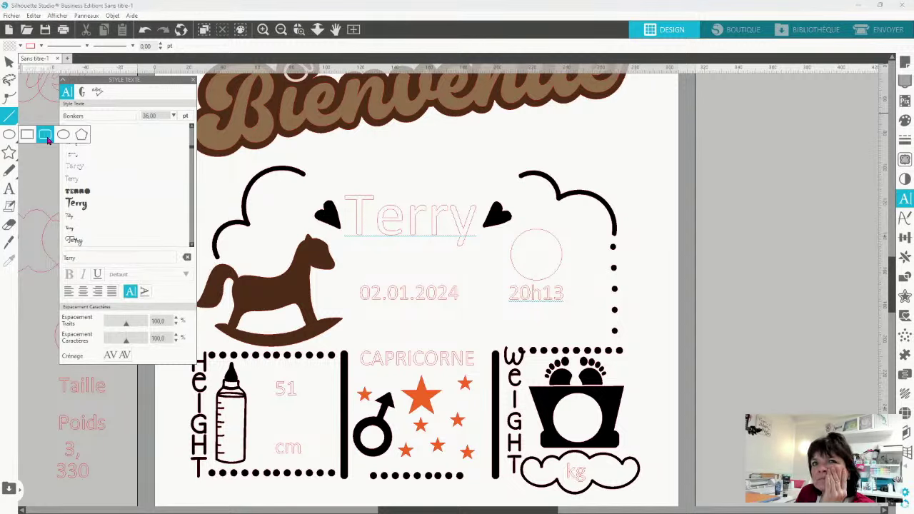
click(27, 134)
drag(536, 271, 537, 284)
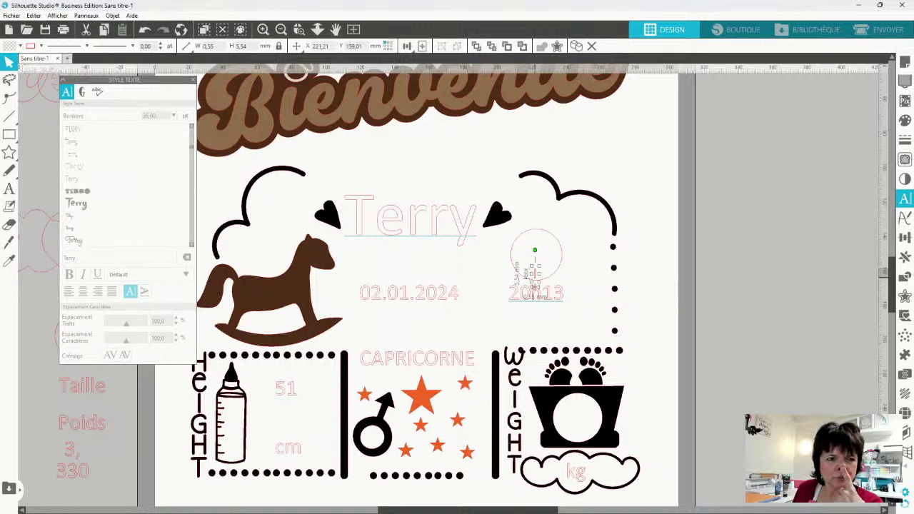
double_click(385, 239)
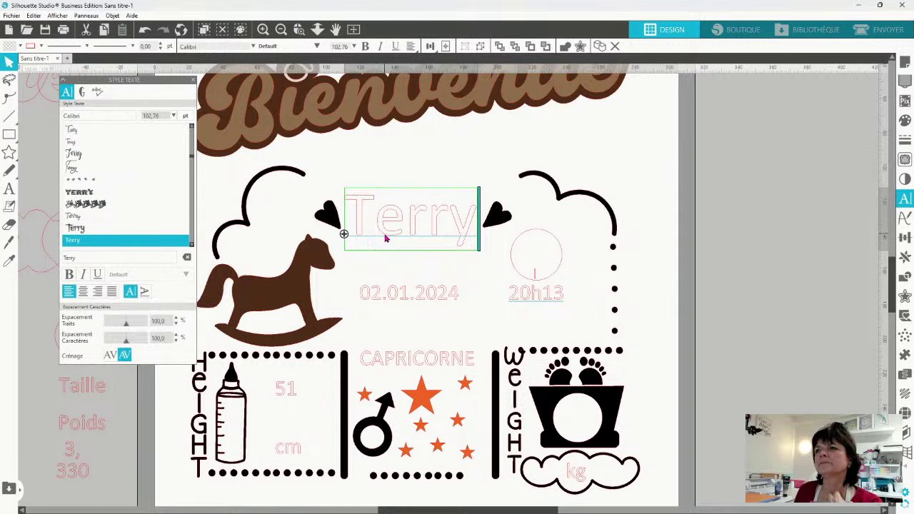
double_click(376, 236)
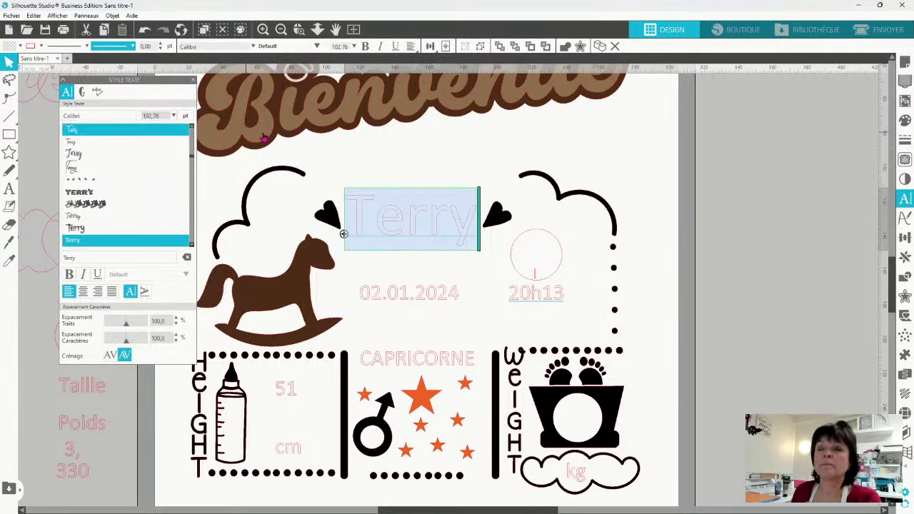
drag(97, 115, 15, 123)
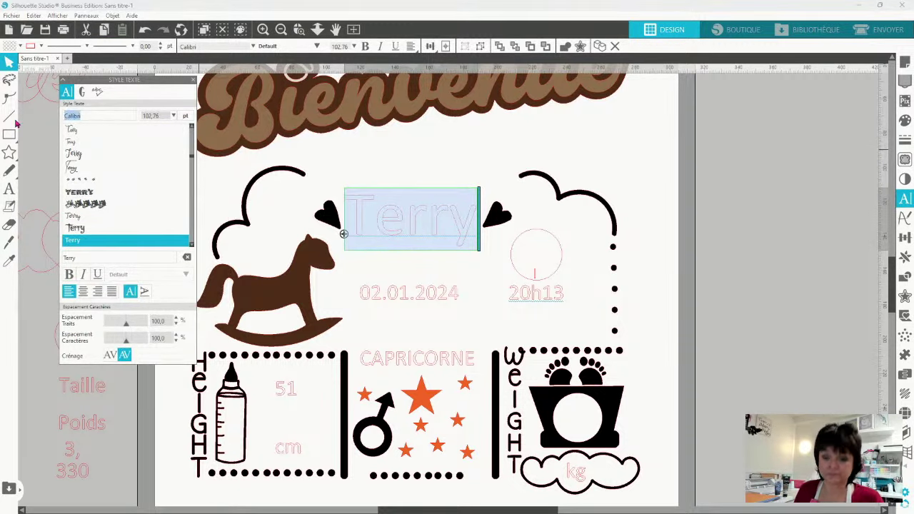
text(roa)
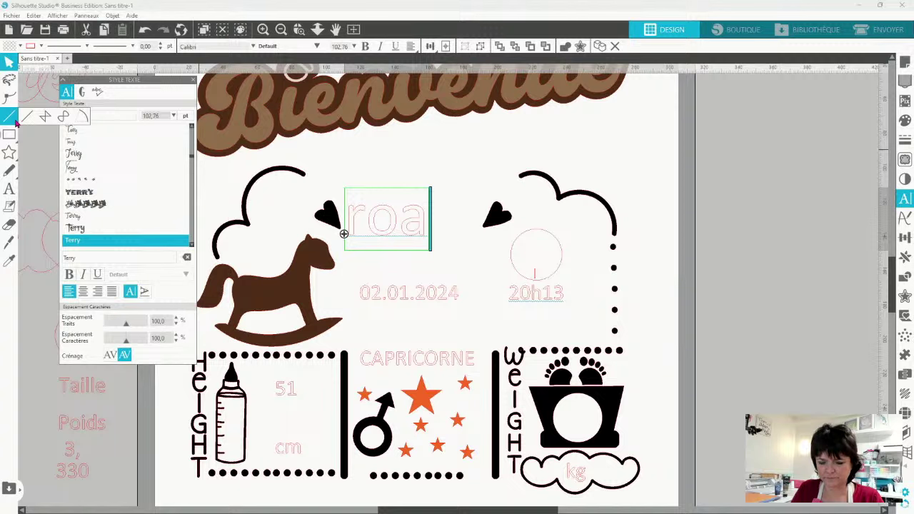
text(dster)
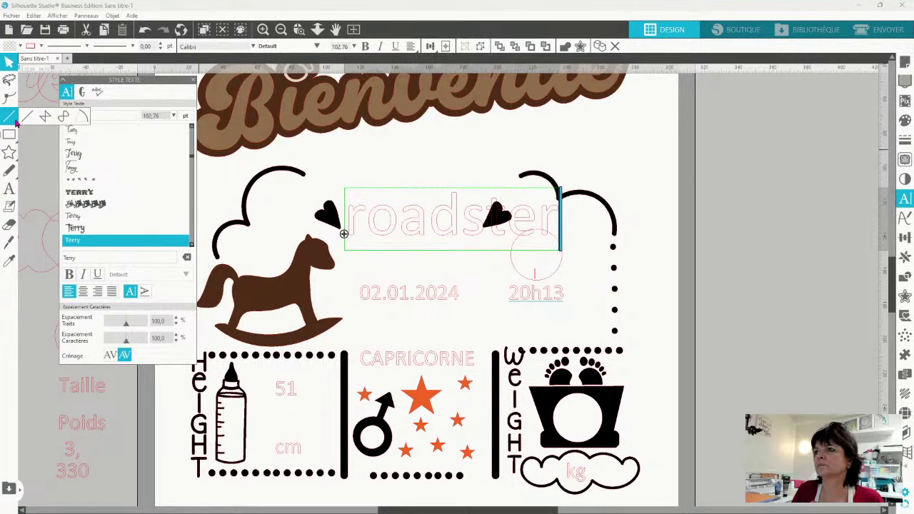
key(BackSpace)
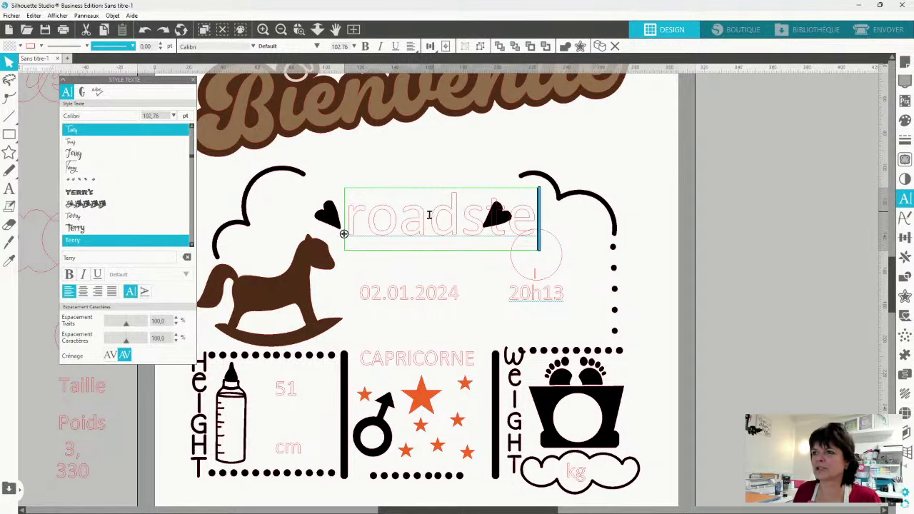
key(BackSpace)
key(BackSpace)
key(BackSpace)
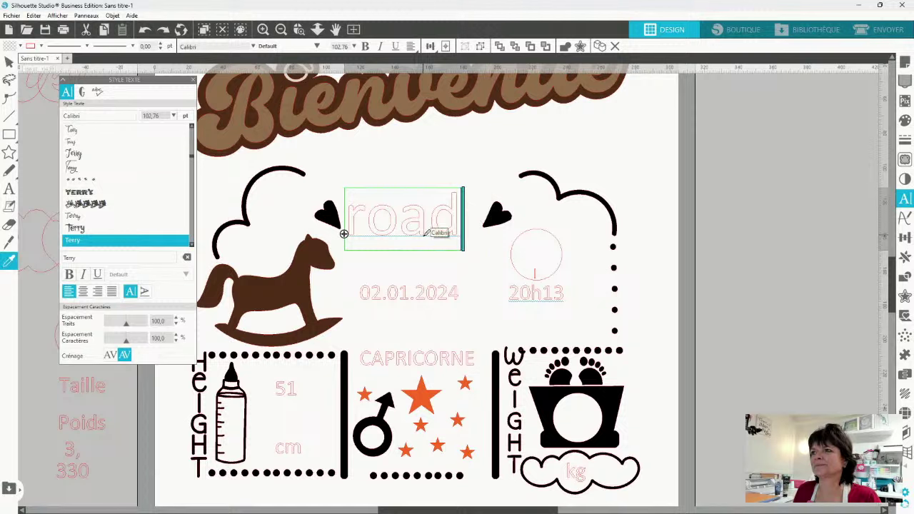
text(t)
key(BackSpace)
key(ctrl+z)
key(ctrl+z)
key(ctrl+z)
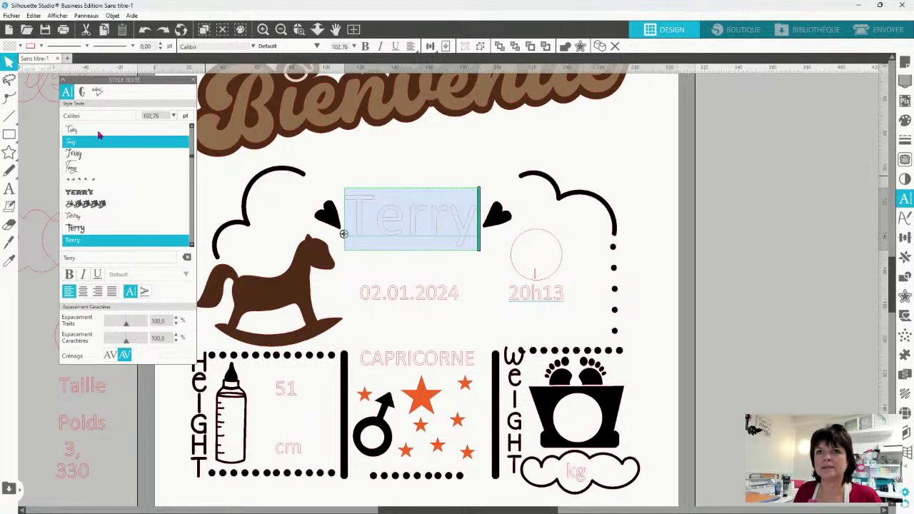
Change the font of the baby's name to Roadster Script
drag(94, 115, 17, 105)
text(roa)
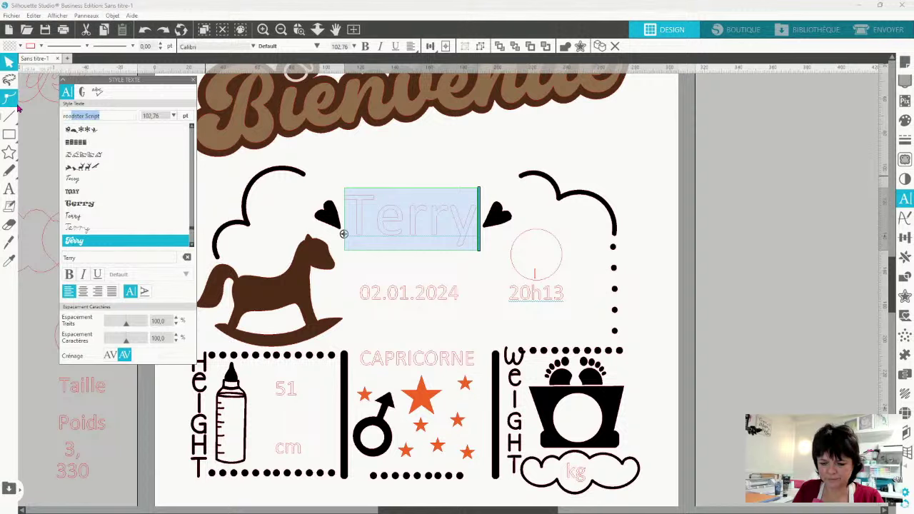
text(dster)
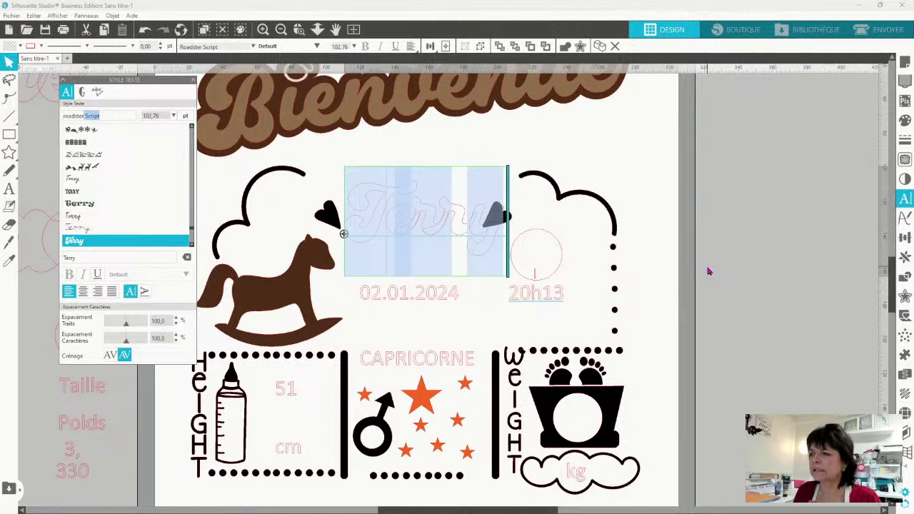
key(Return)
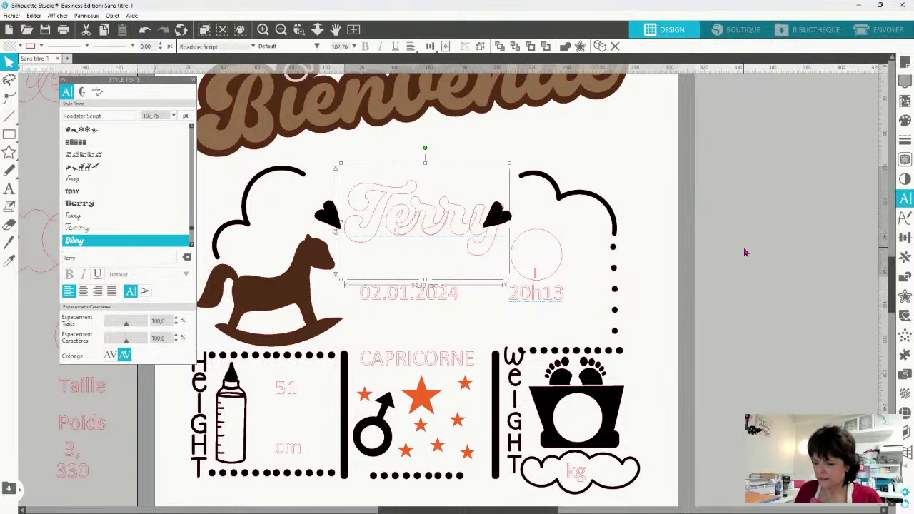
Duplicate the baby's name, park the copy outside the page, and move the original up towards the Bienvenue heading
key(ctrl+d)
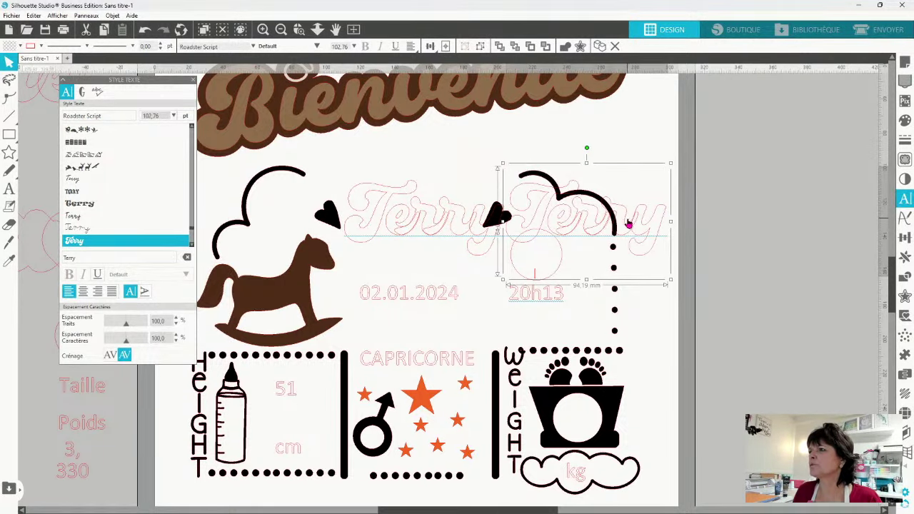
drag(629, 224, 873, 199)
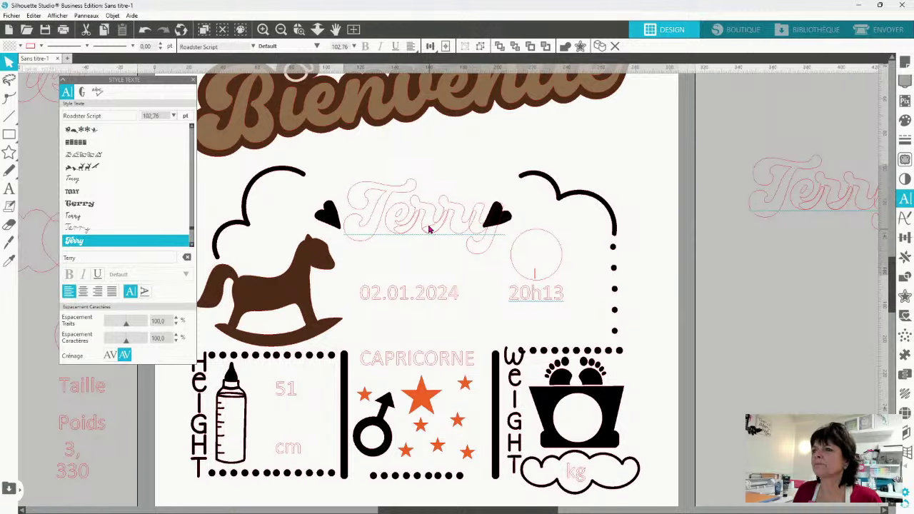
drag(430, 229, 417, 198)
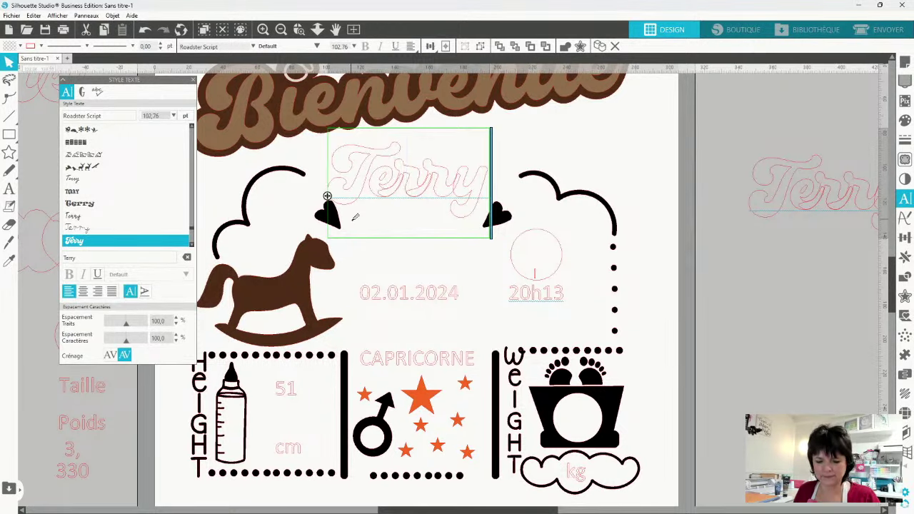
Weld the letters of the baby's name on the page and combine them into one compound path
key(i)
right_click(688, 237)
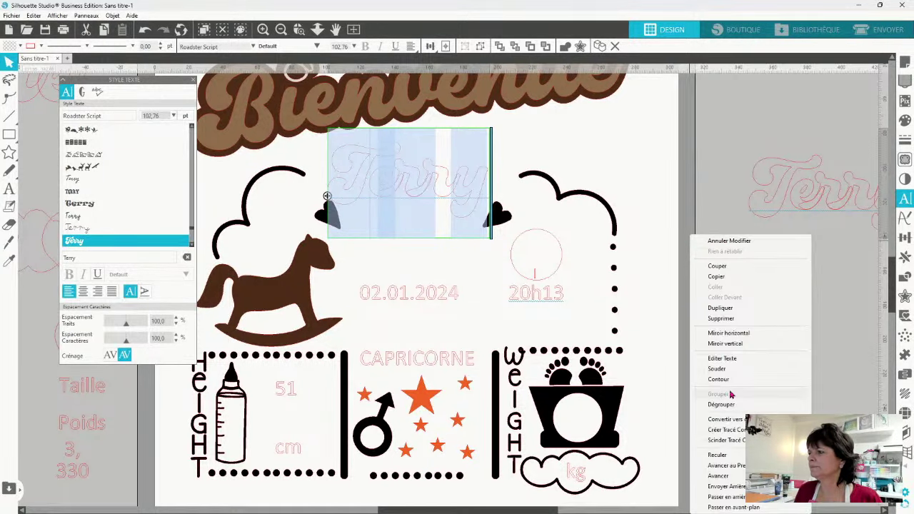
click(721, 369)
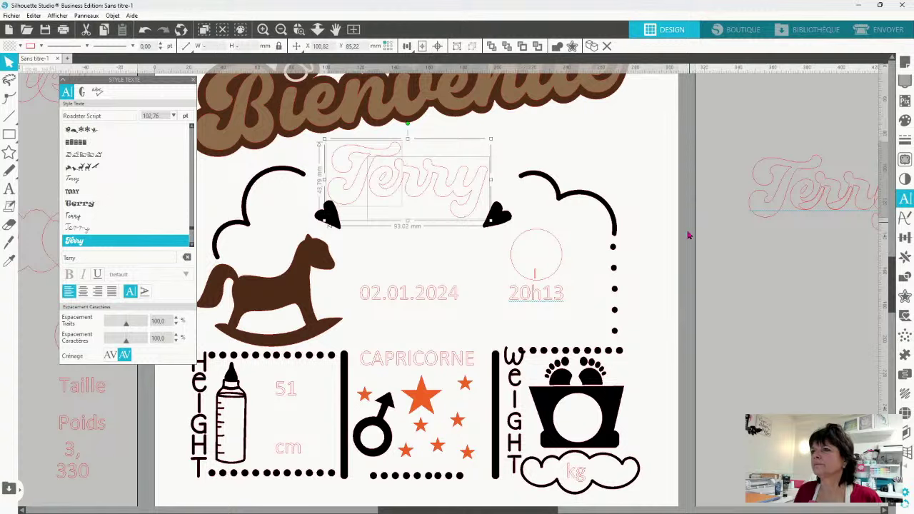
right_click(753, 317)
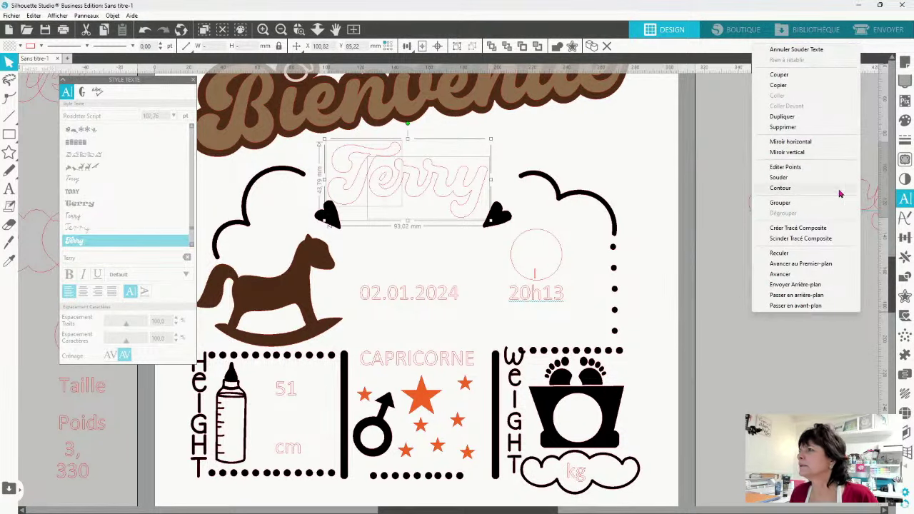
click(804, 229)
right_click(743, 284)
click(776, 146)
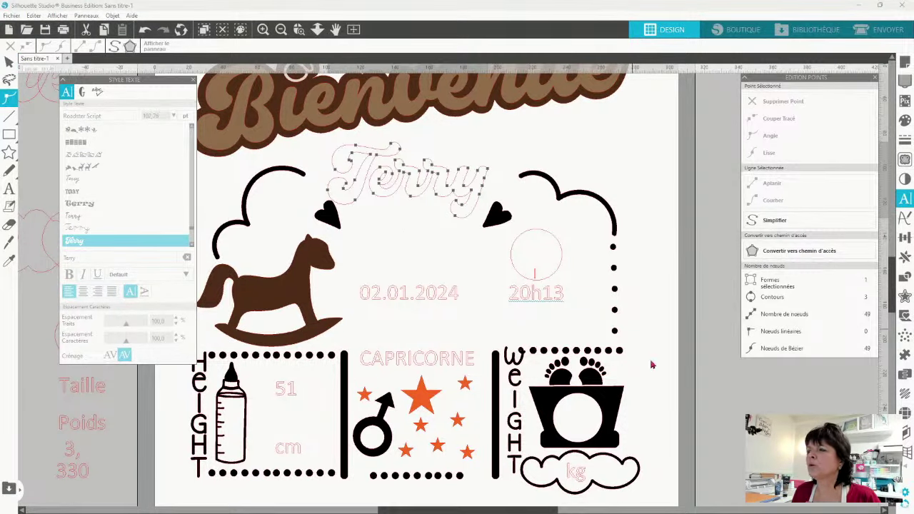
click(750, 411)
Move the baby's name down between the two black hearts and shift both hearts outward to make room for it
click(416, 194)
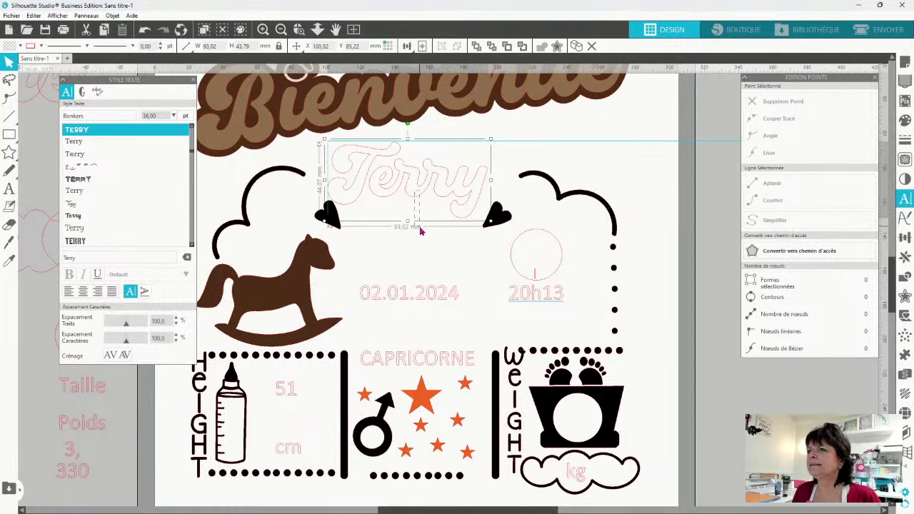
drag(474, 210, 469, 255)
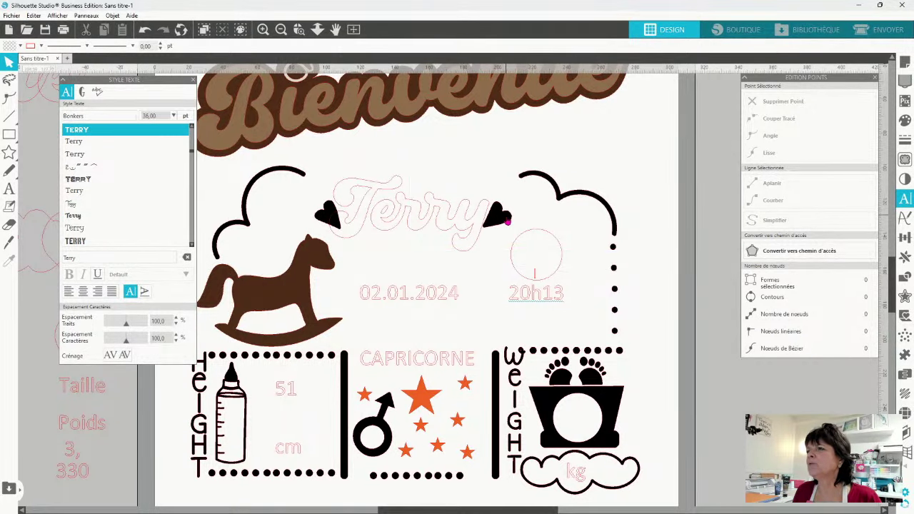
click(505, 220)
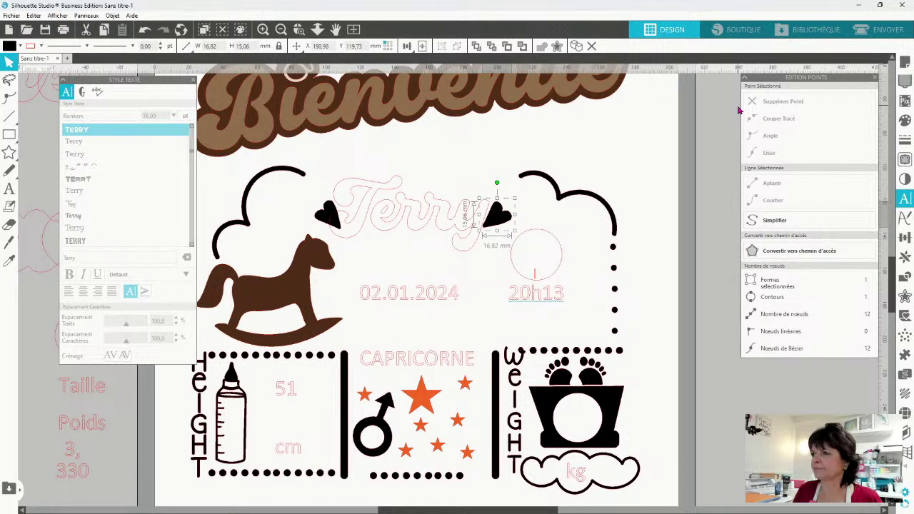
drag(505, 226, 523, 223)
drag(326, 217, 304, 212)
drag(523, 214, 525, 216)
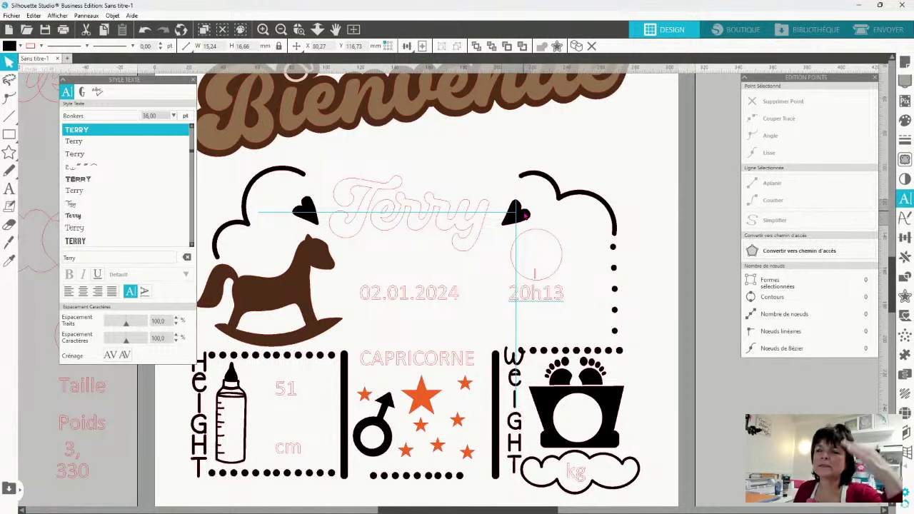
drag(525, 214, 526, 214)
drag(450, 230, 451, 233)
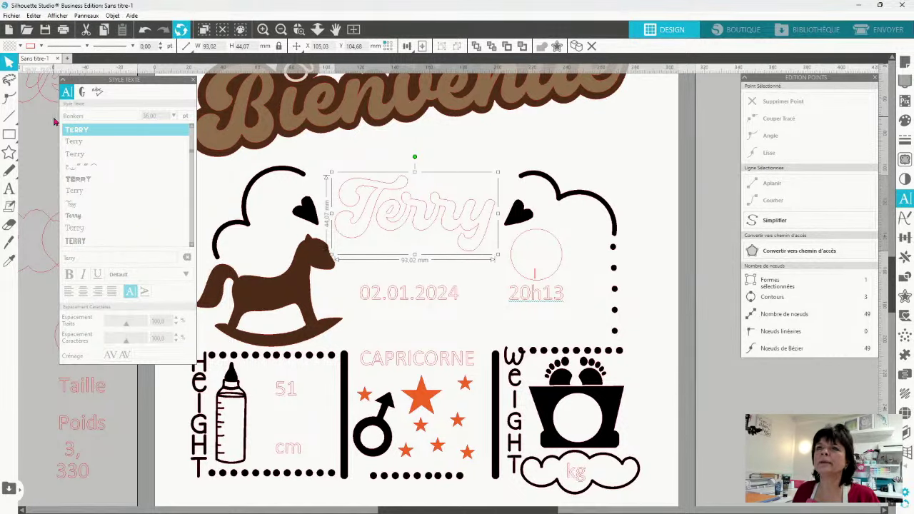
Fill the baby's name with orange
mouse_move(9, 152)
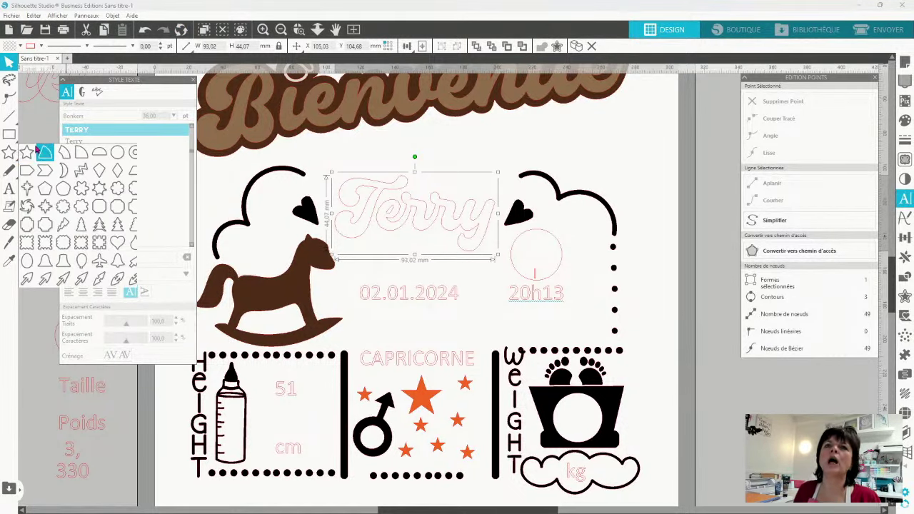
click(19, 47)
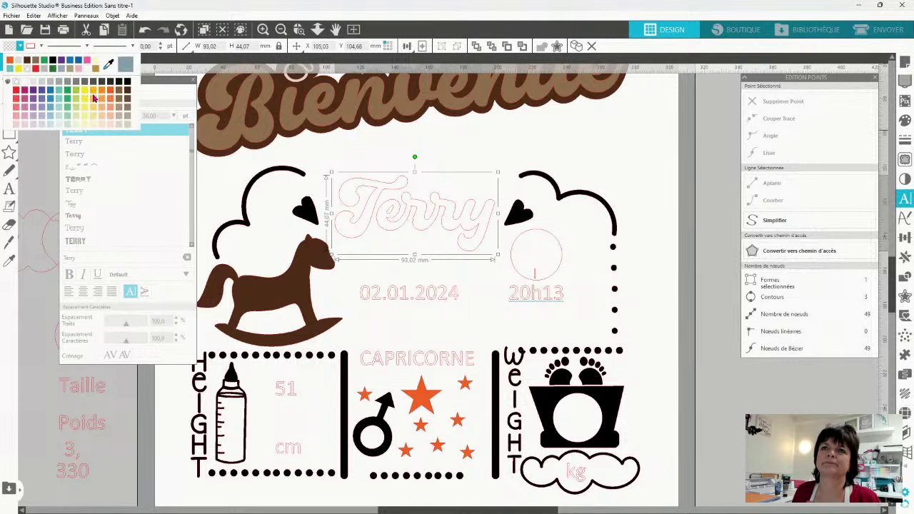
click(109, 97)
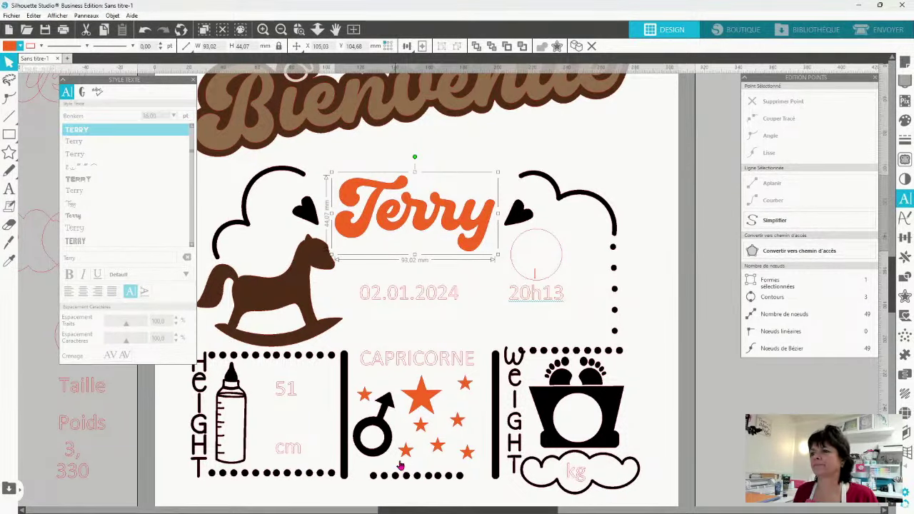
Apply the same orange fill to the group of stars under the zodiac sign
click(418, 413)
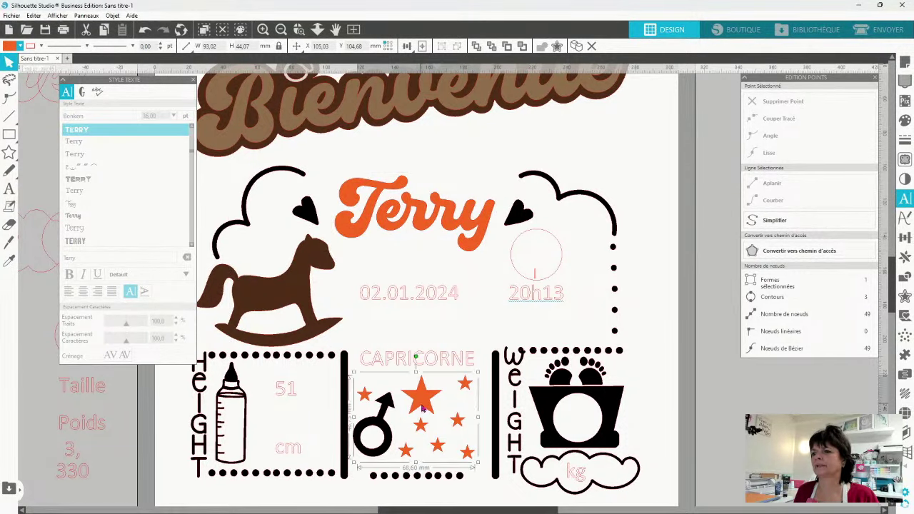
click(22, 47)
click(18, 76)
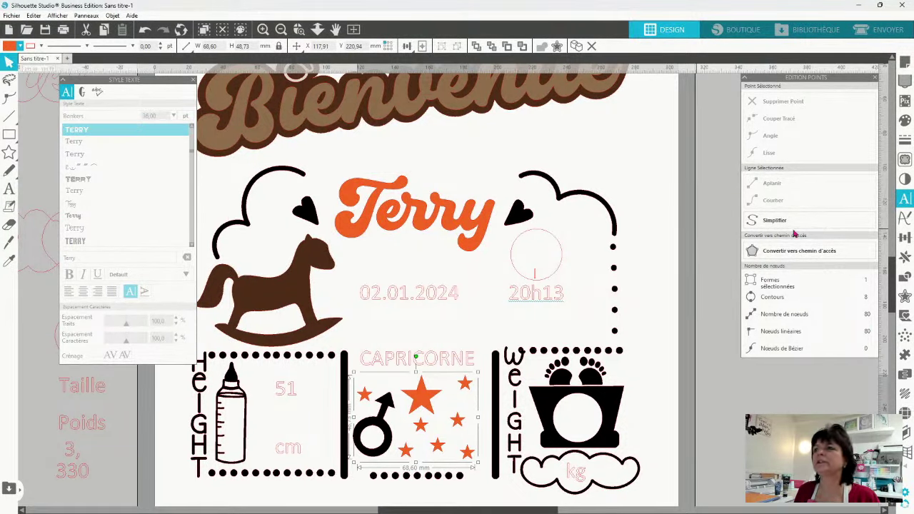
click(738, 421)
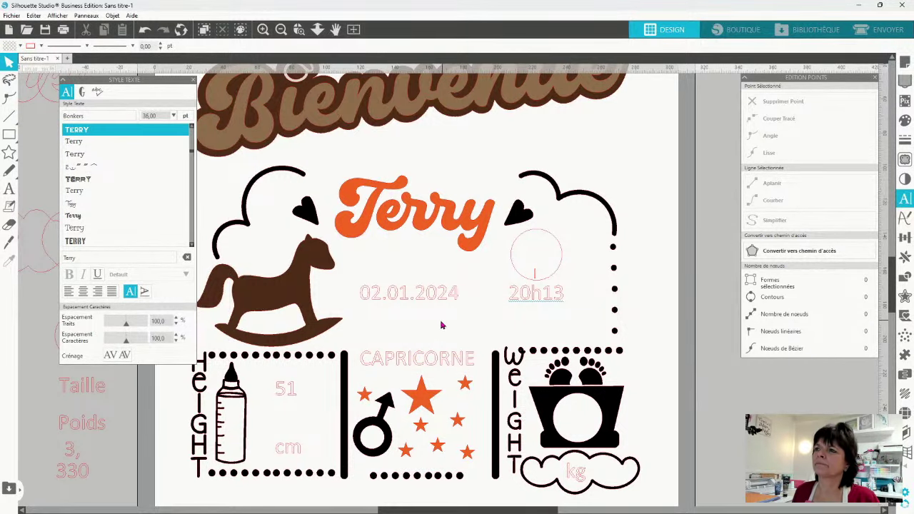
Add an outer contour with rounded corners around the baby's name at a distance of 3.99 mm
click(427, 224)
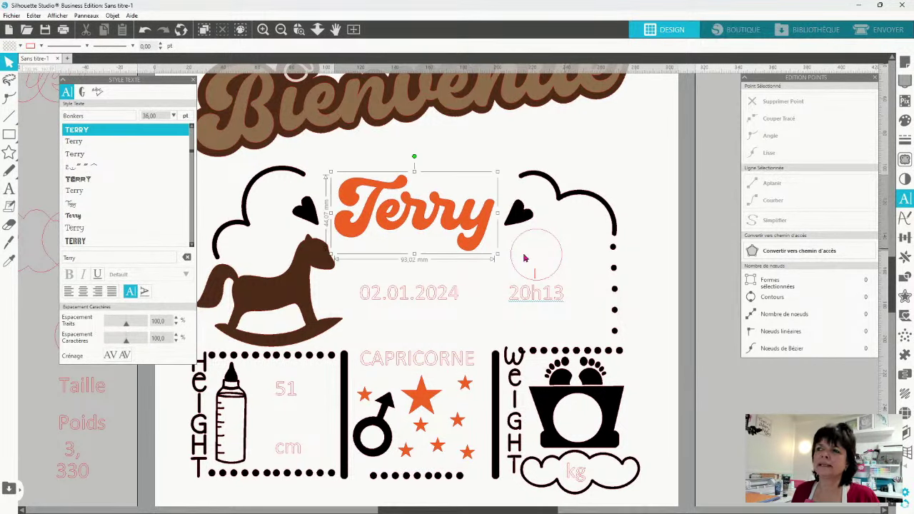
click(905, 295)
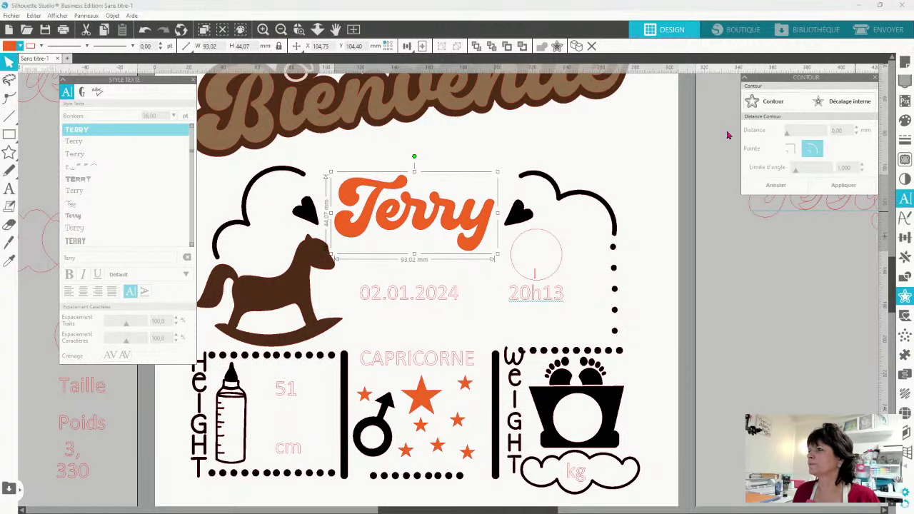
click(764, 101)
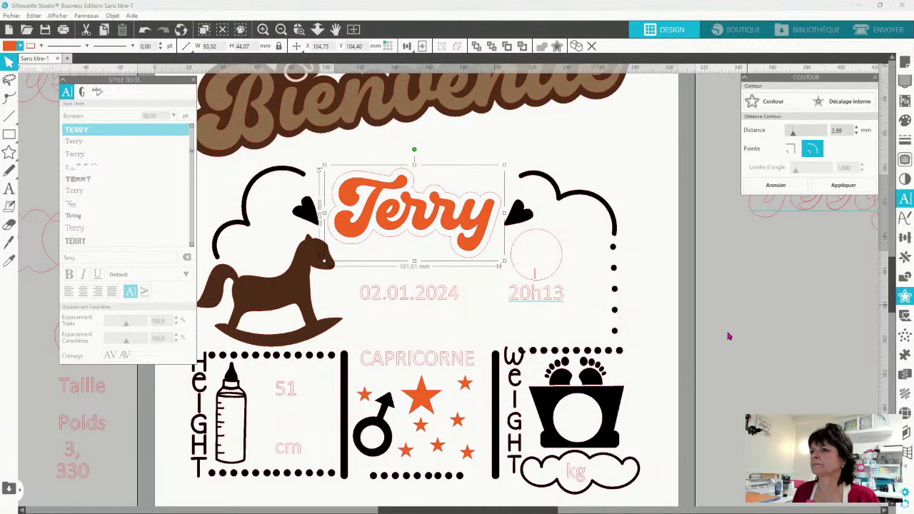
click(836, 186)
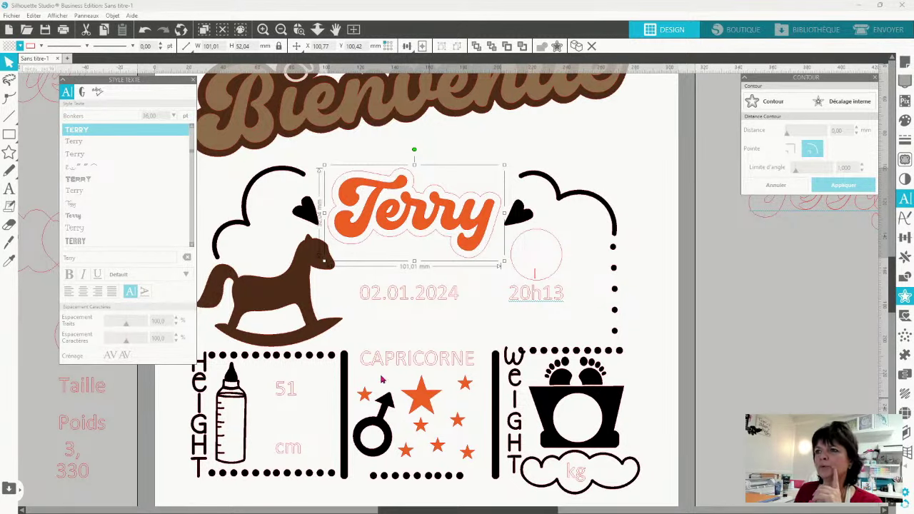
Shrink the rocking horse to about 78 by 57 mm and shift it slightly up, clear of the baby's name
click(300, 338)
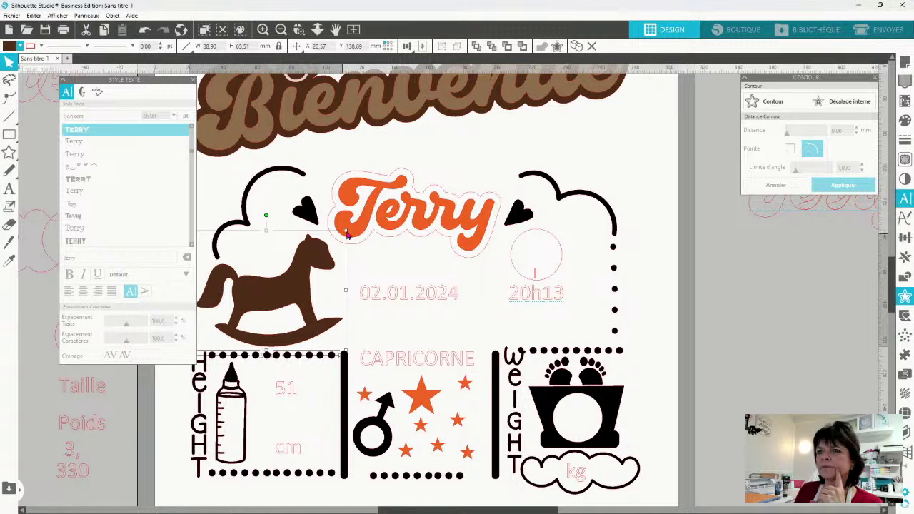
drag(345, 233, 328, 252)
drag(289, 303, 289, 296)
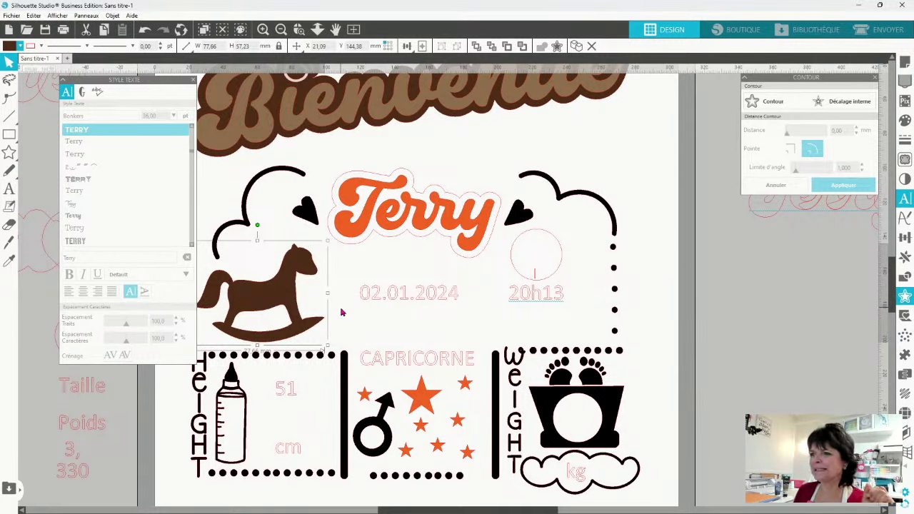
Enlarge the birth date and birth time texts together to about 145 mm overall width and set their font to Brig
drag(344, 309, 611, 264)
drag(459, 298, 448, 300)
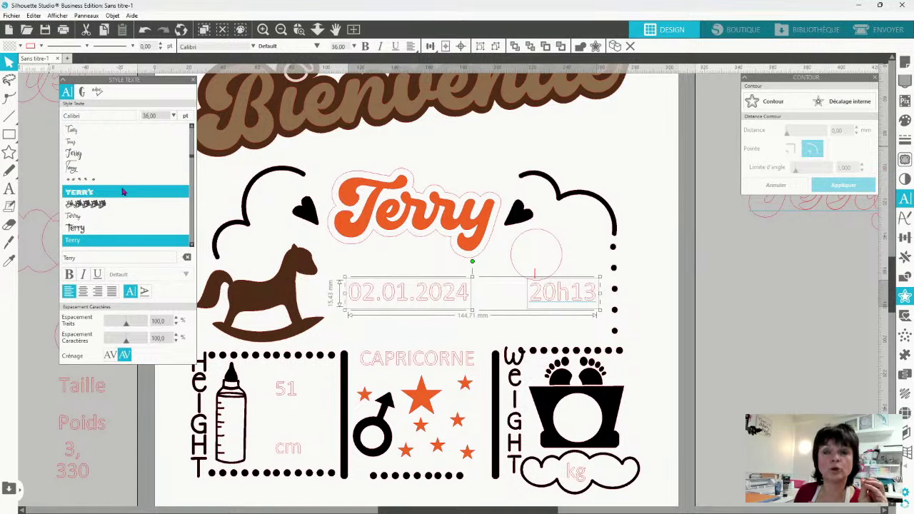
scroll(134, 172, down, 2)
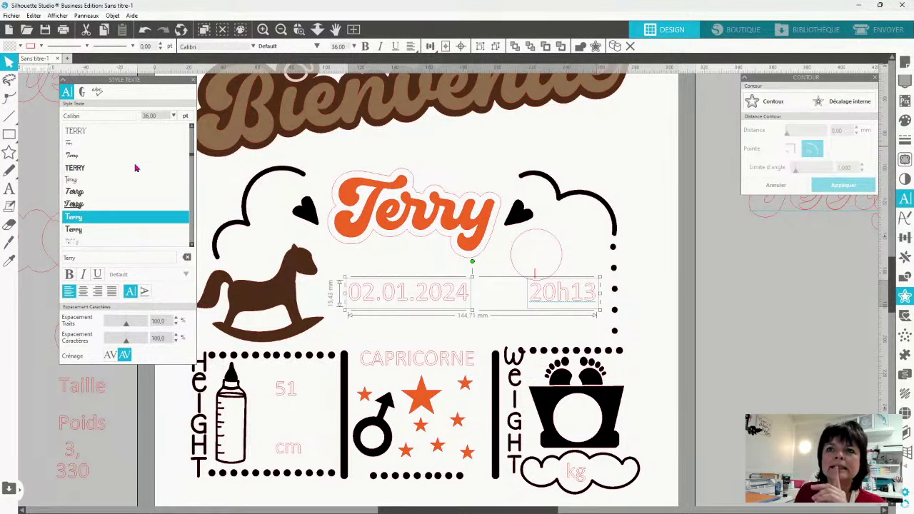
scroll(135, 168, down, 4)
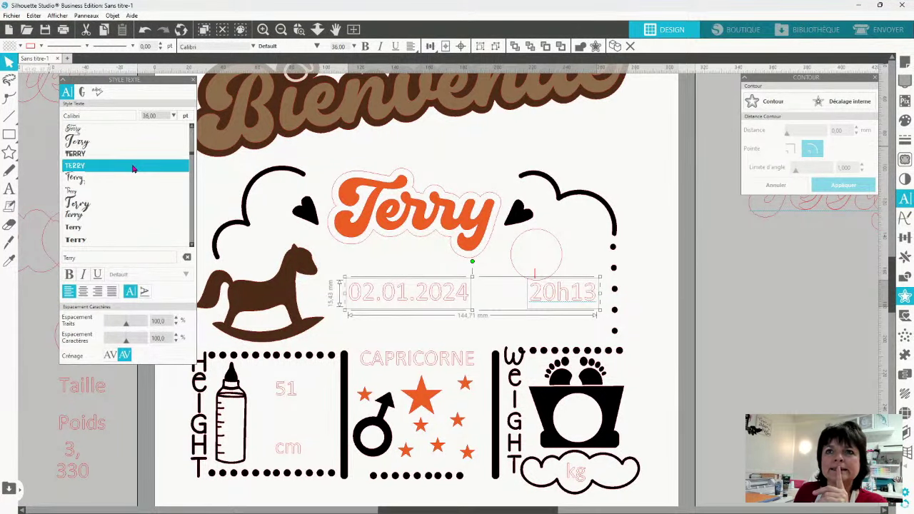
click(92, 154)
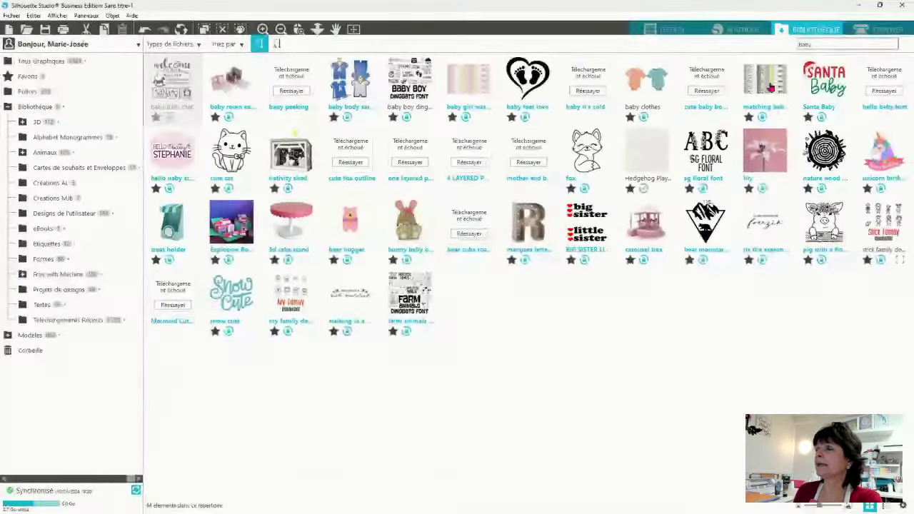
Search the design library for "clock" and try to merge the "roman clock and gears n cogs" design into the announcement
click(815, 30)
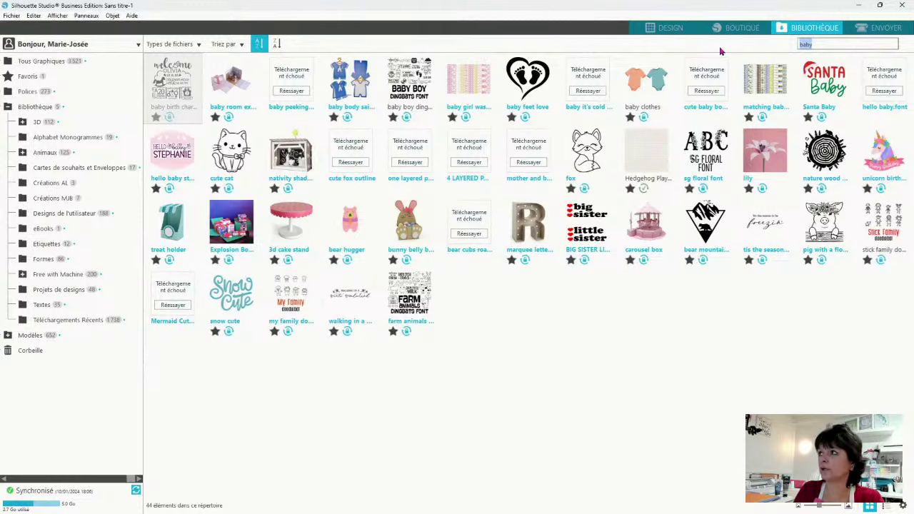
text(clock)
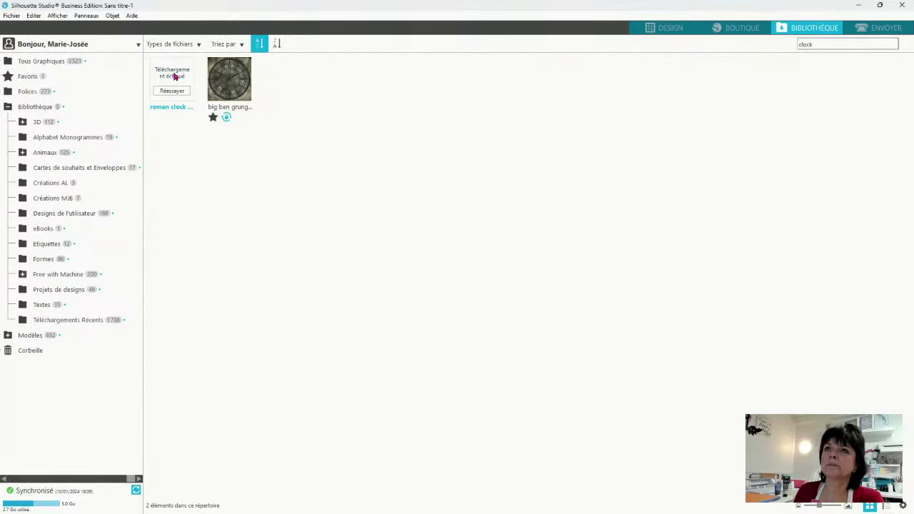
click(175, 76)
right_click(175, 76)
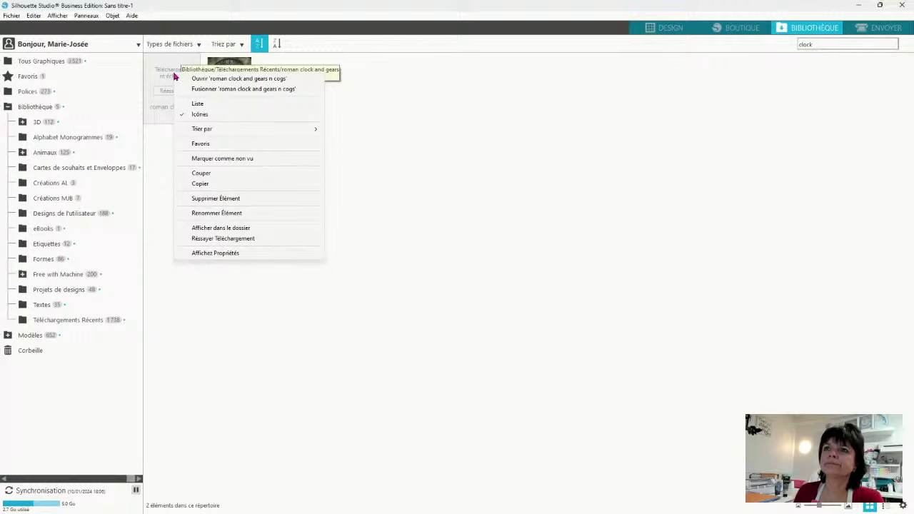
click(221, 92)
click(673, 29)
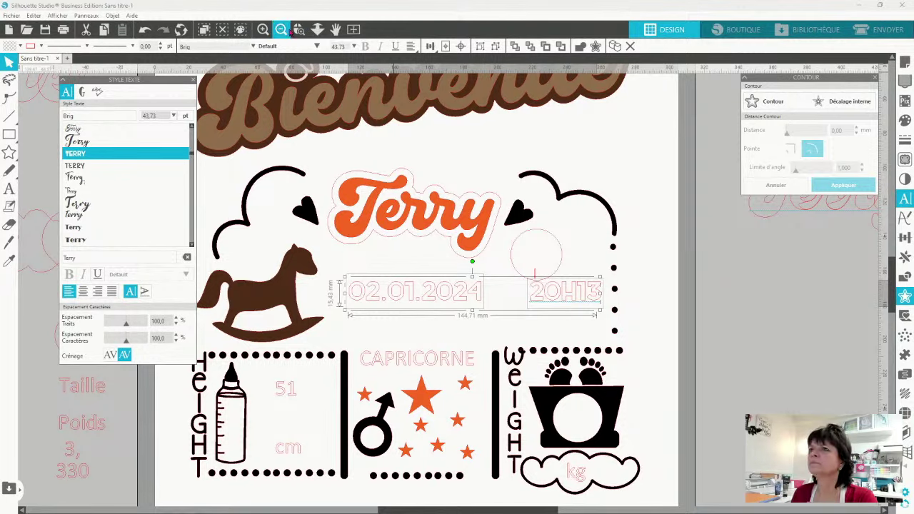
click(280, 29)
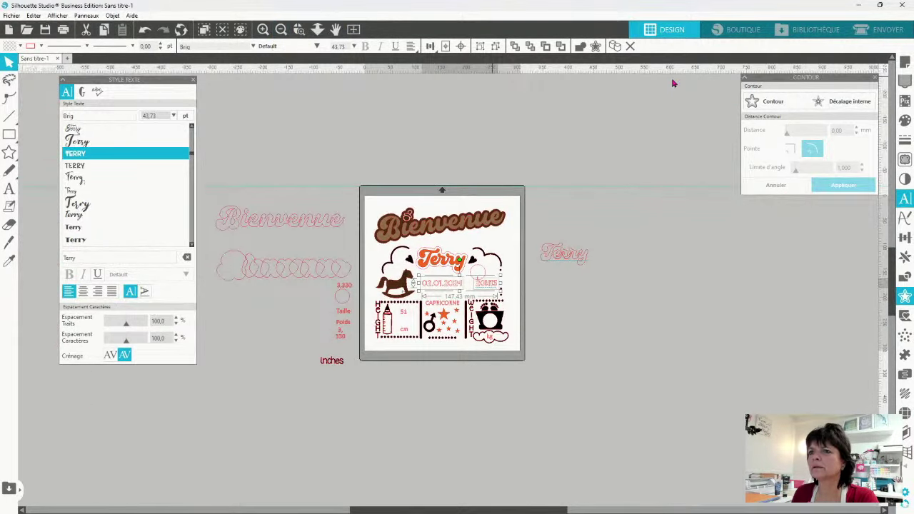
Try once more to merge the "roman clock and gears n cogs" library design into the announcement
click(814, 30)
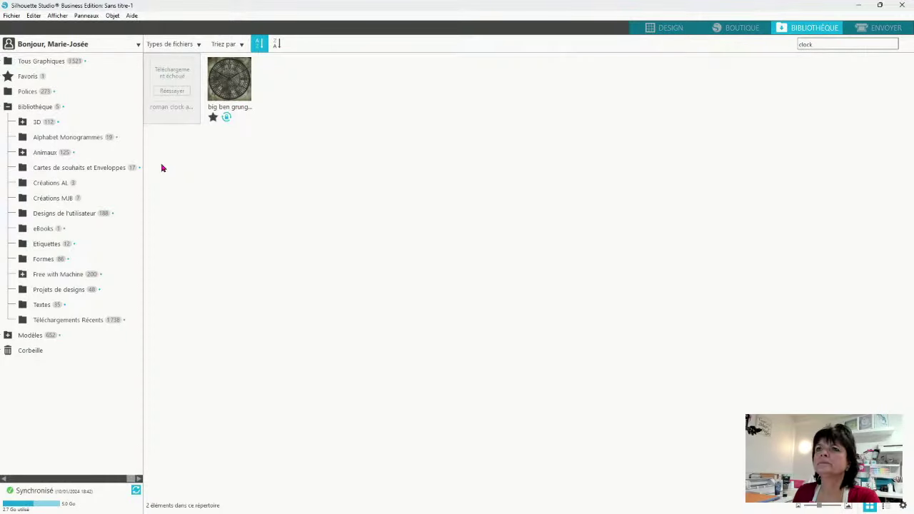
right_click(175, 102)
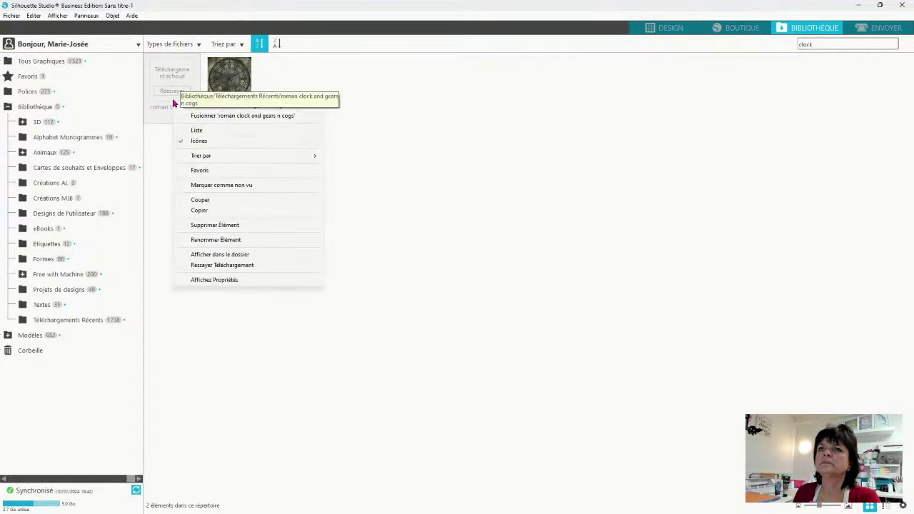
click(224, 116)
click(677, 30)
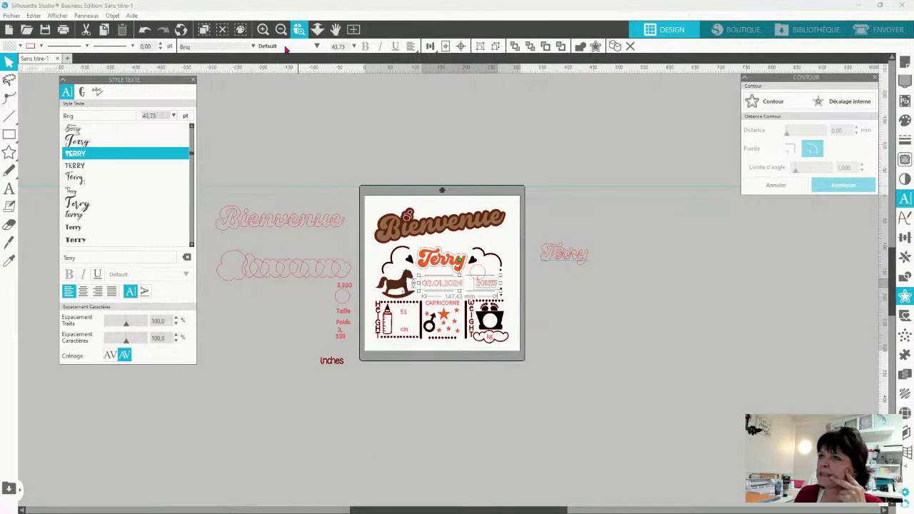
click(263, 29)
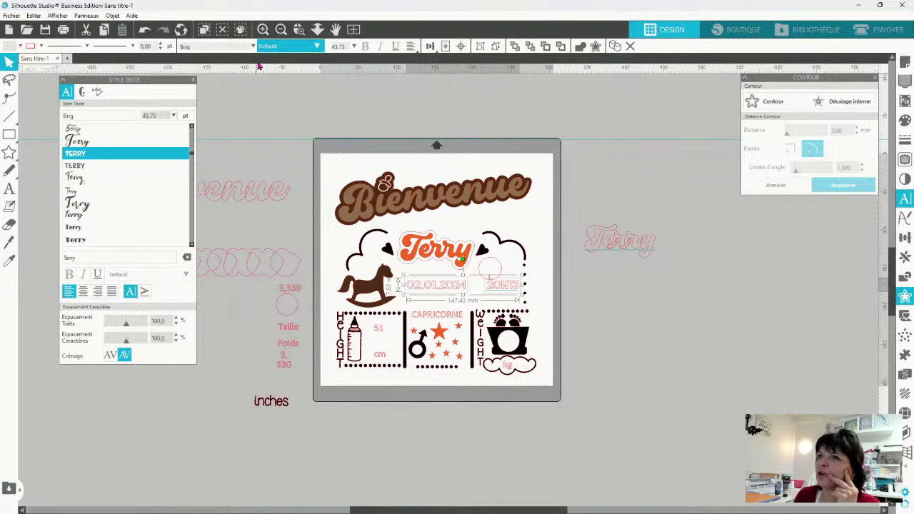
click(263, 29)
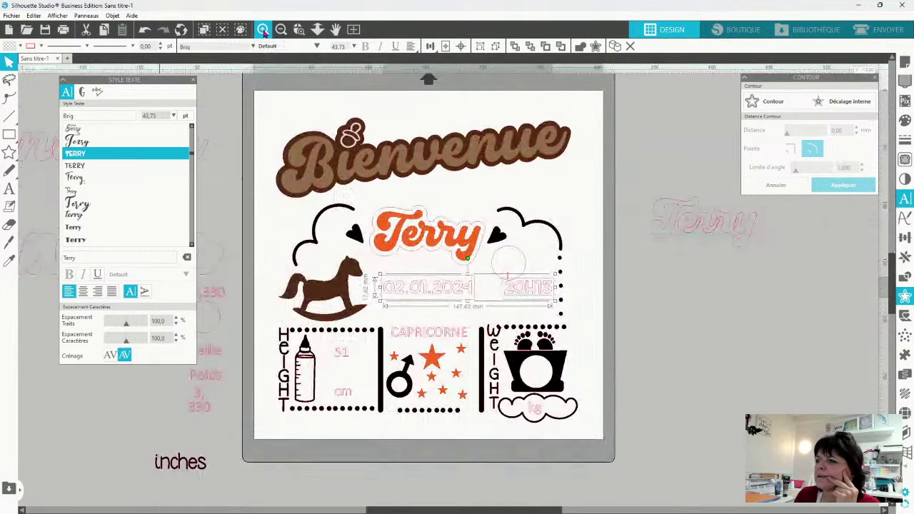
click(263, 29)
drag(153, 79, 130, 84)
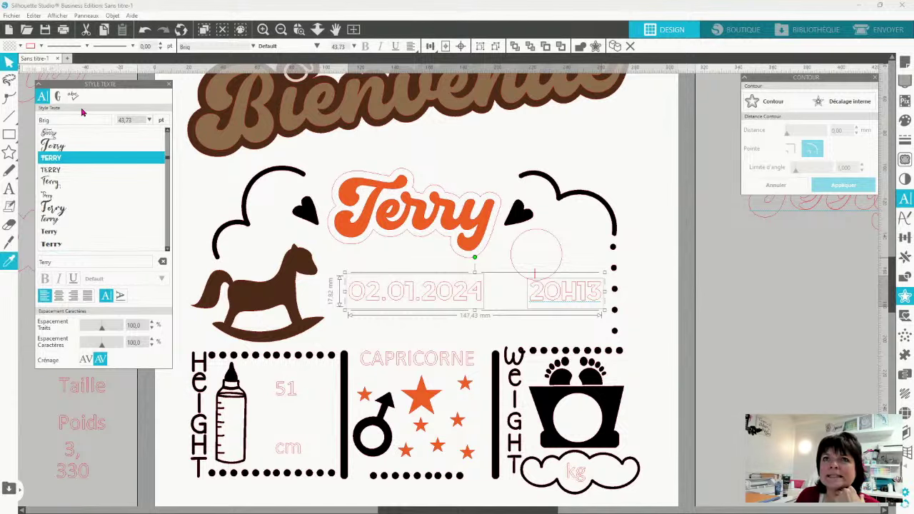
double_click(73, 262)
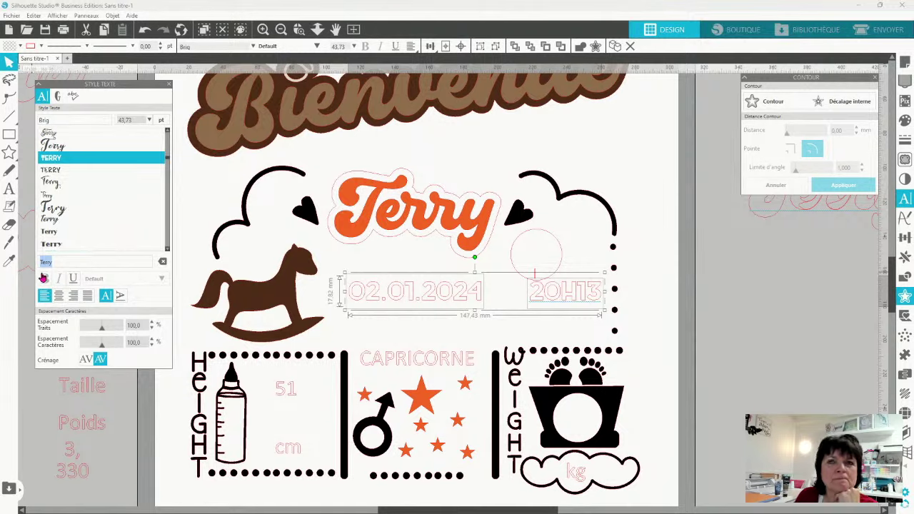
click(263, 30)
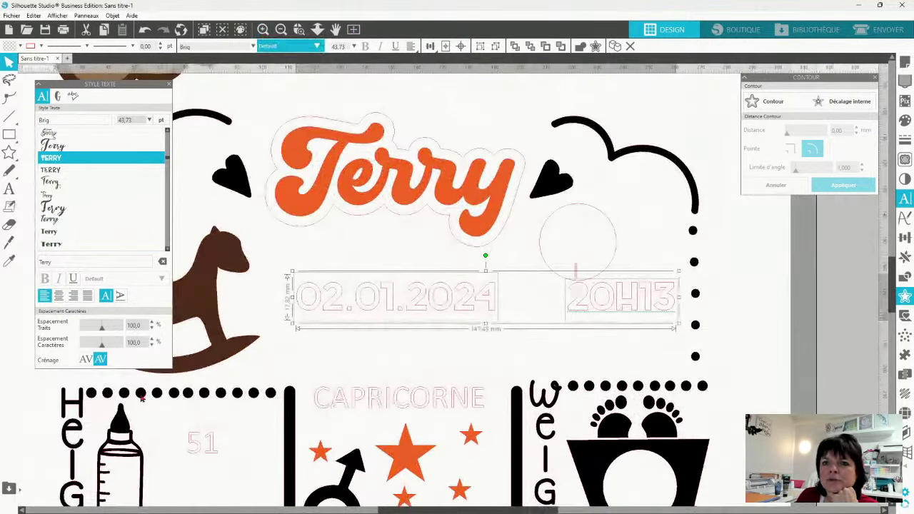
click(33, 274)
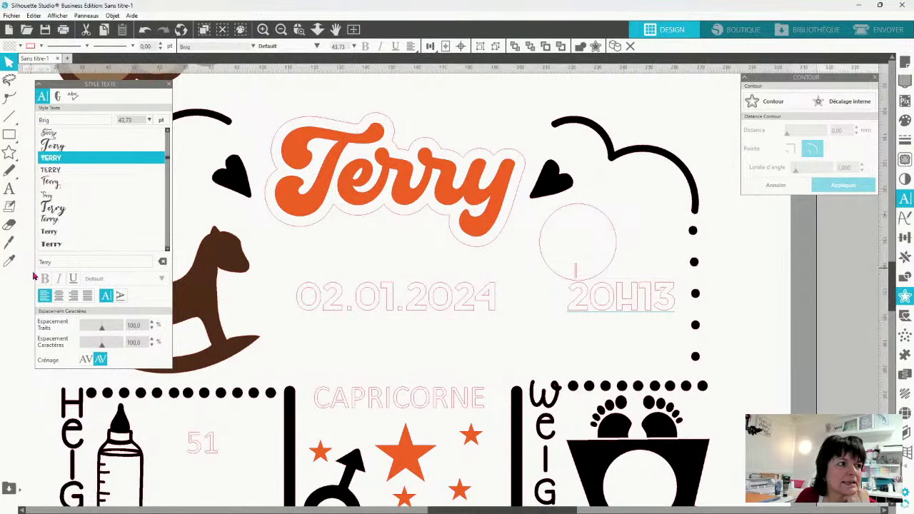
drag(52, 263, 18, 263)
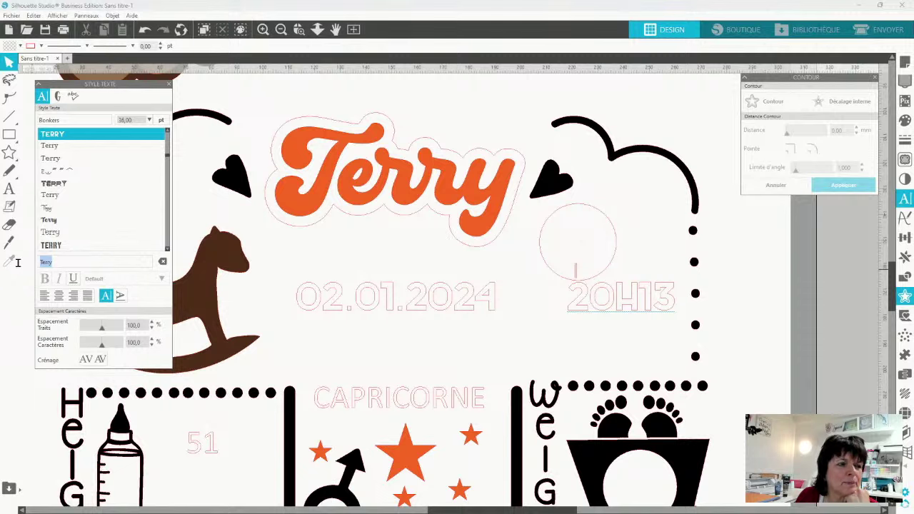
click(59, 218)
click(63, 230)
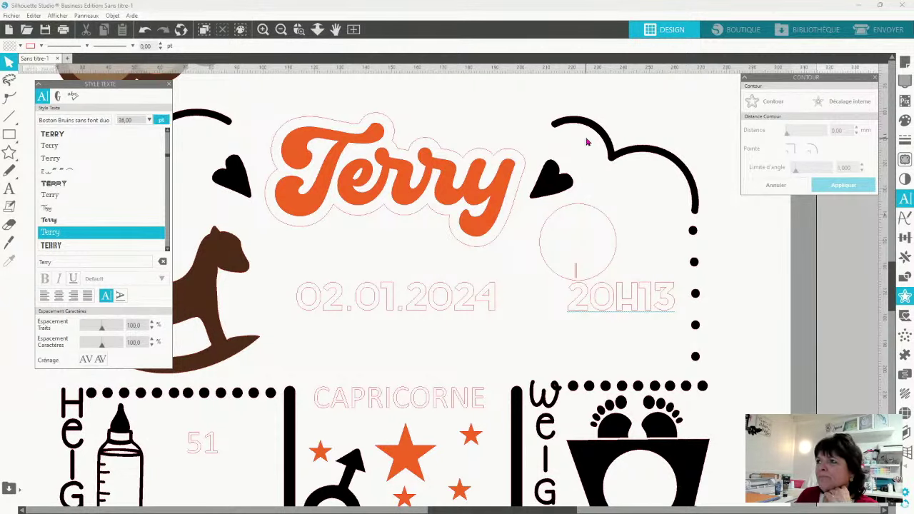
click(280, 29)
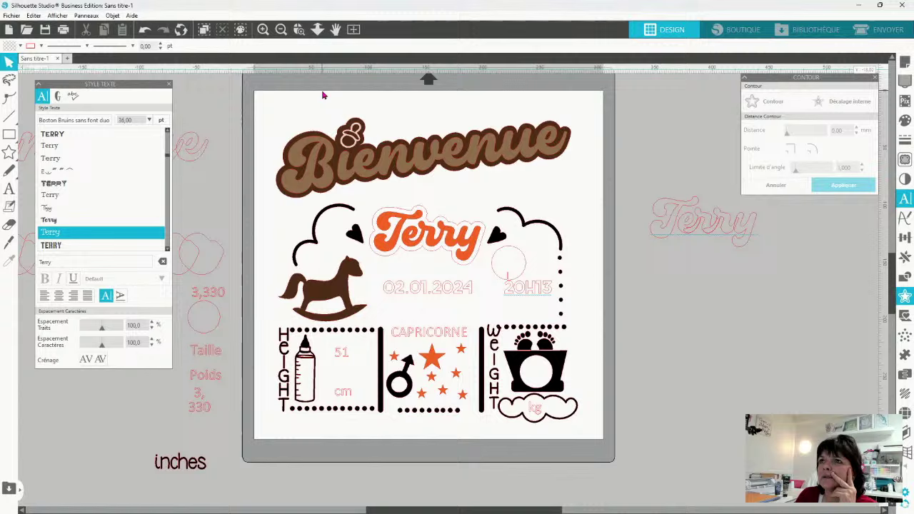
click(263, 29)
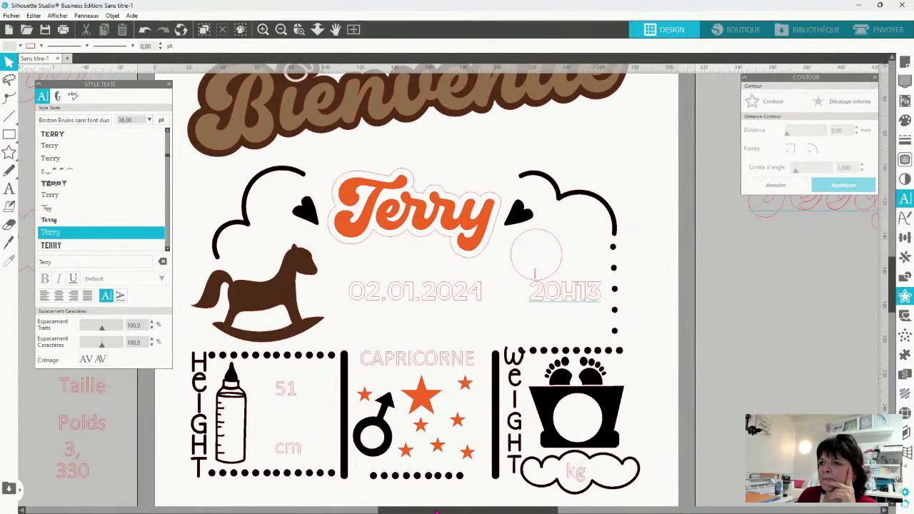
mouse_move(435, 512)
mouse_down()
mouse_move(411, 511)
mouse_move(425, 511)
mouse_up()
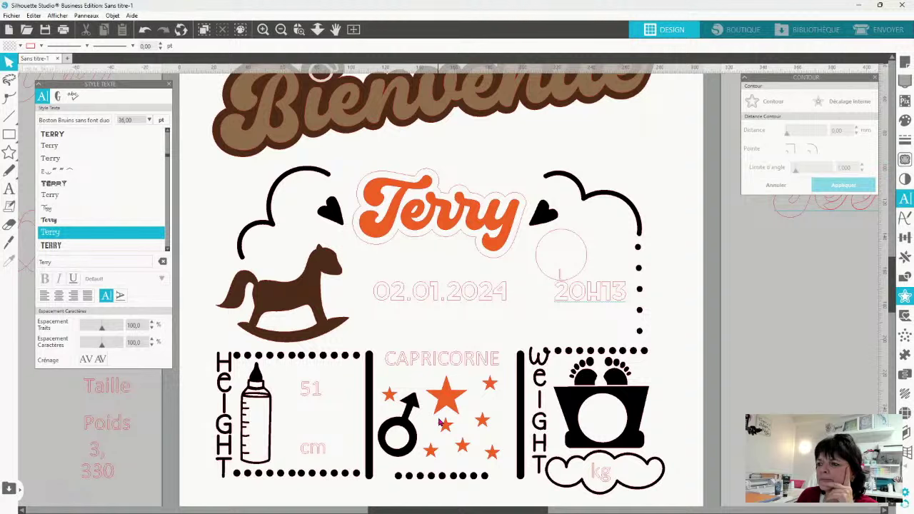
Browse the available fonts for the birth date text to compare alternatives to Brig
click(443, 302)
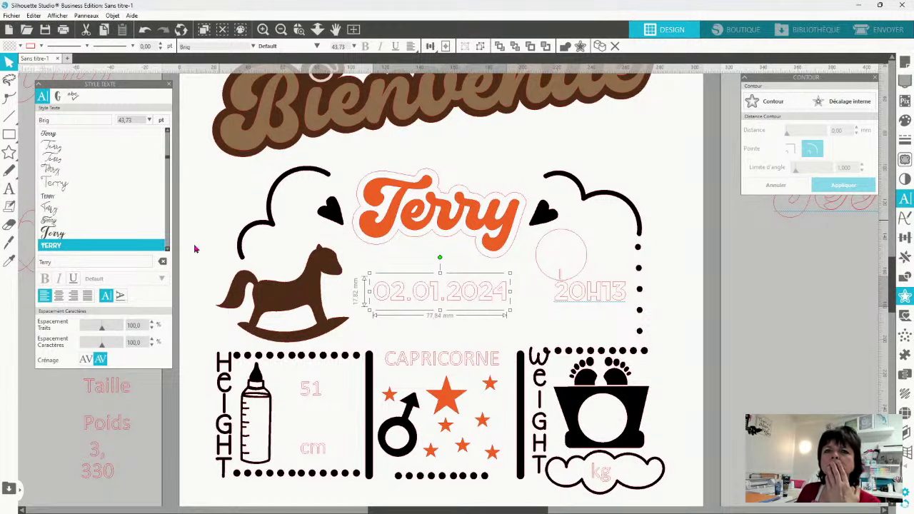
scroll(118, 214, down, 2)
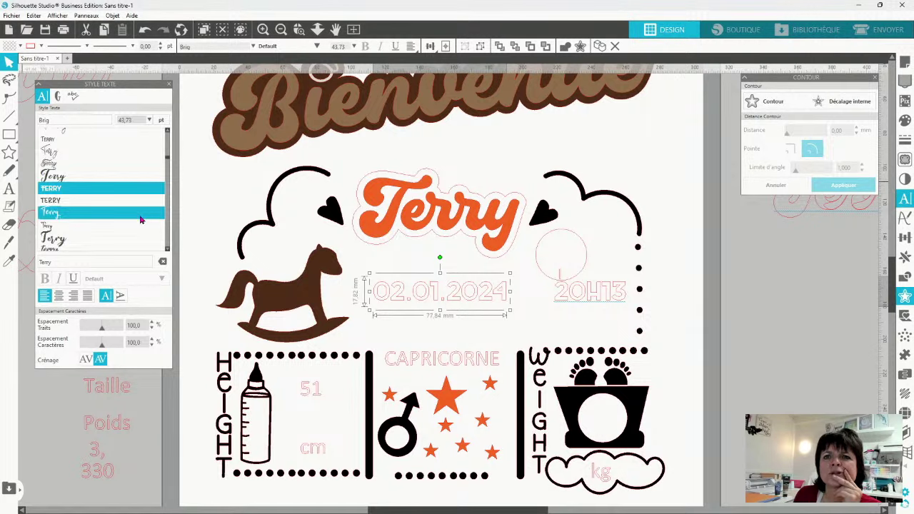
scroll(141, 218, down, 2)
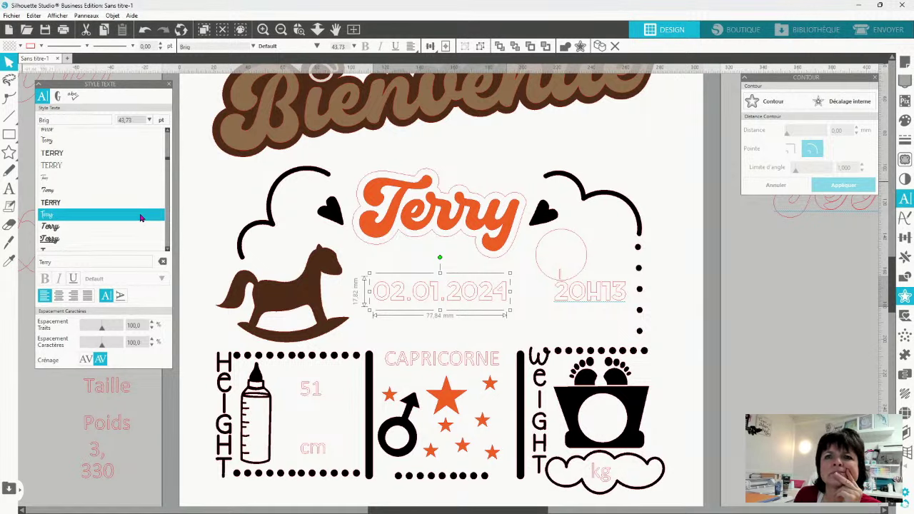
scroll(141, 217, down, 3)
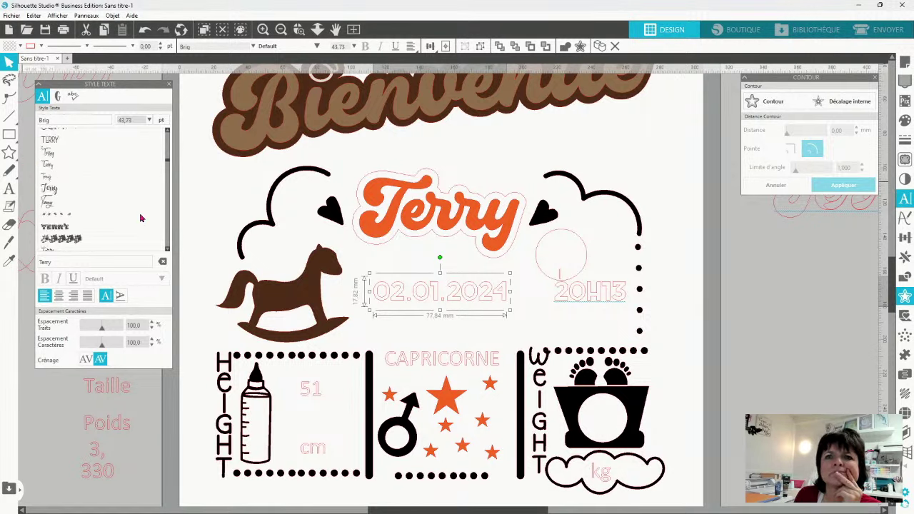
scroll(141, 217, down, 3)
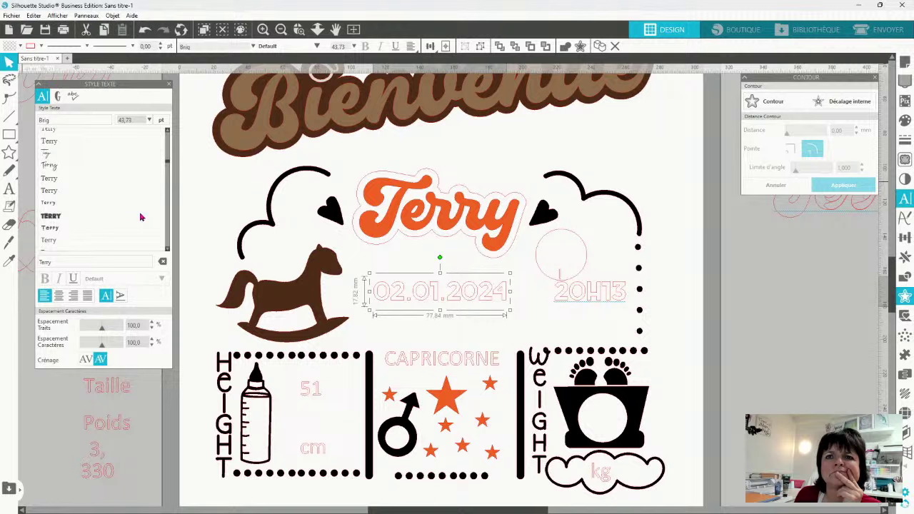
scroll(141, 217, down, 3)
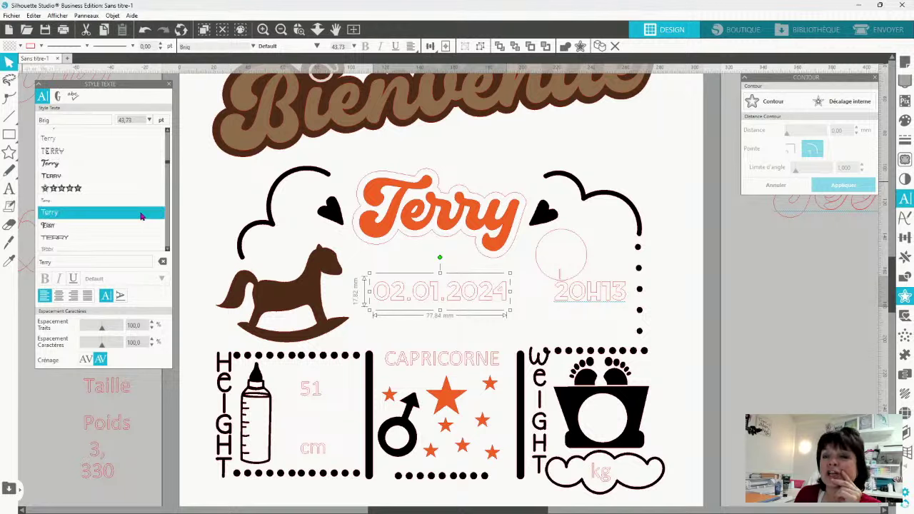
scroll(142, 216, down, 3)
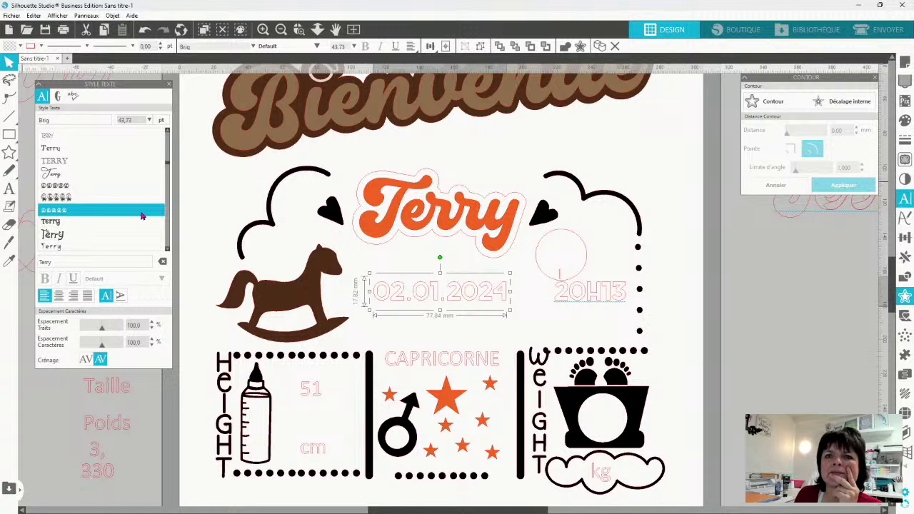
scroll(141, 217, down, 6)
scroll(141, 216, down, 3)
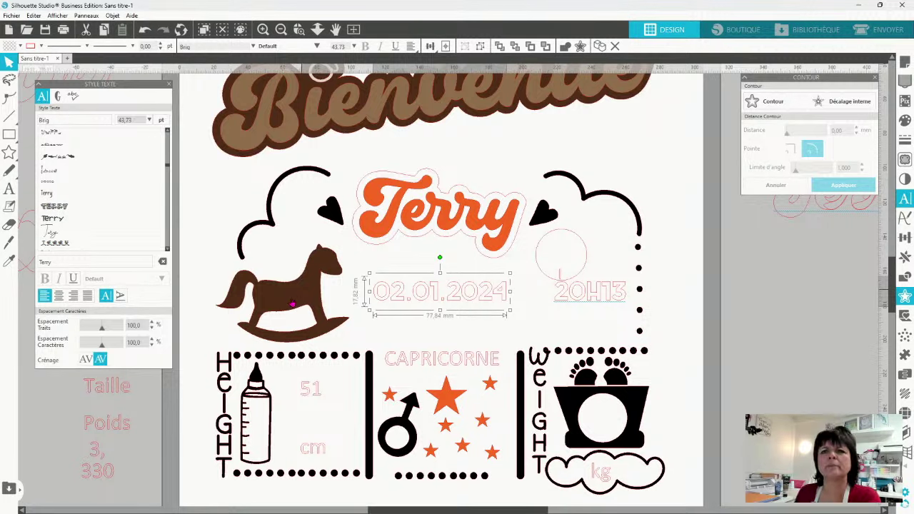
Fill the contour around the baby's name with dark brown
click(404, 239)
click(21, 47)
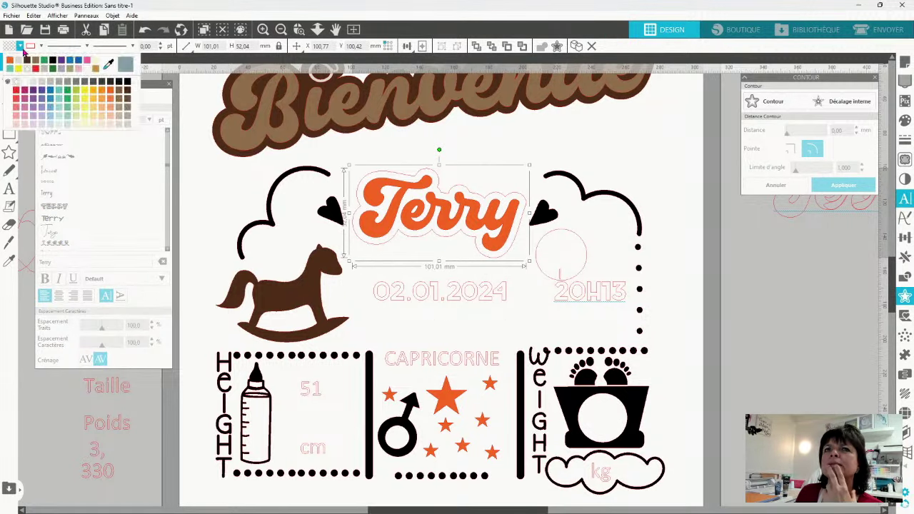
click(27, 63)
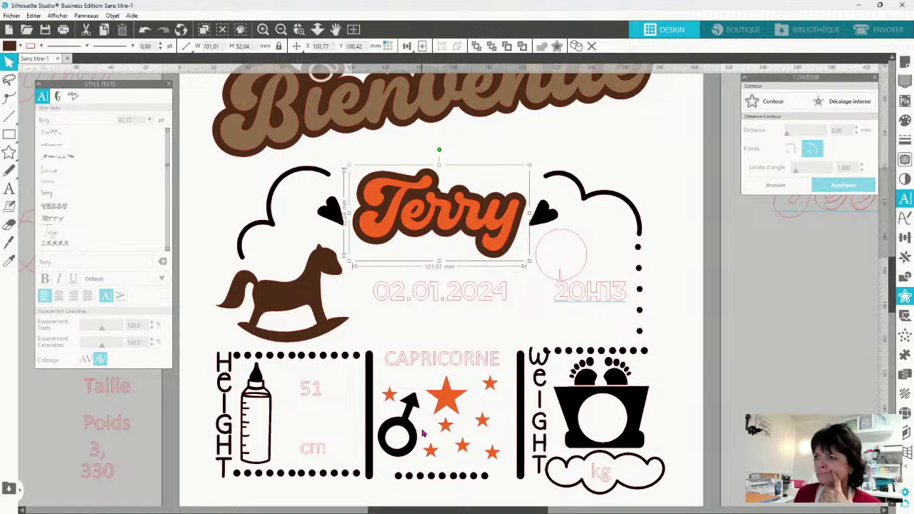
Move the circle with its small hand from above the birth time off the page, into the empty area to its right
click(564, 280)
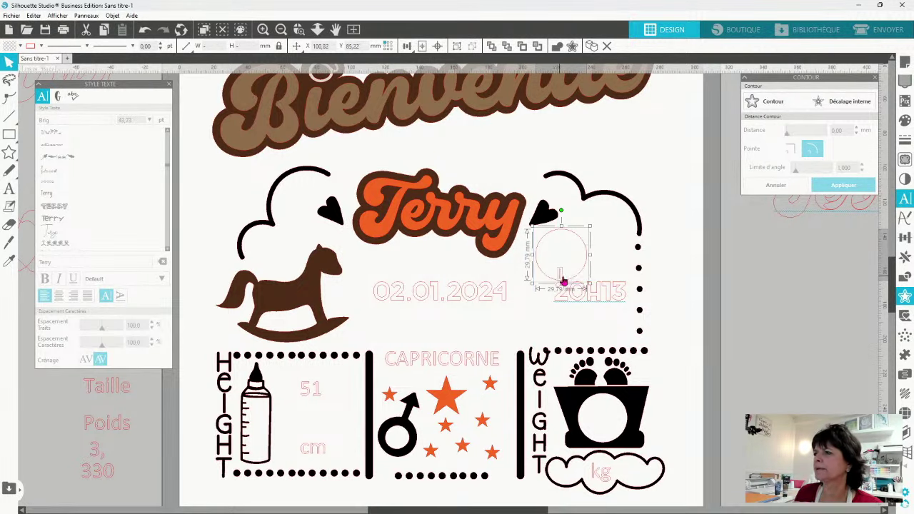
drag(564, 281, 819, 326)
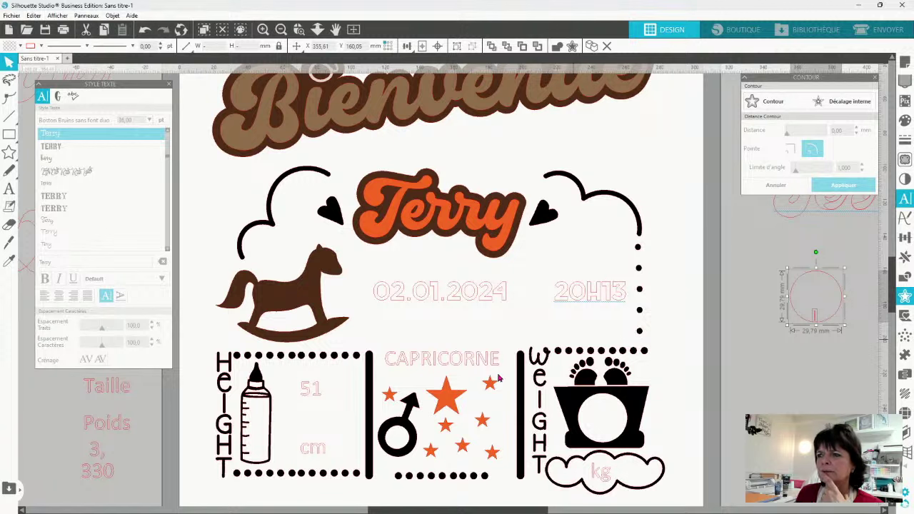
Copy the birth date's Brig text style onto CAPRICORNE and scale it down to about 69 mm wide to fit its column
click(444, 368)
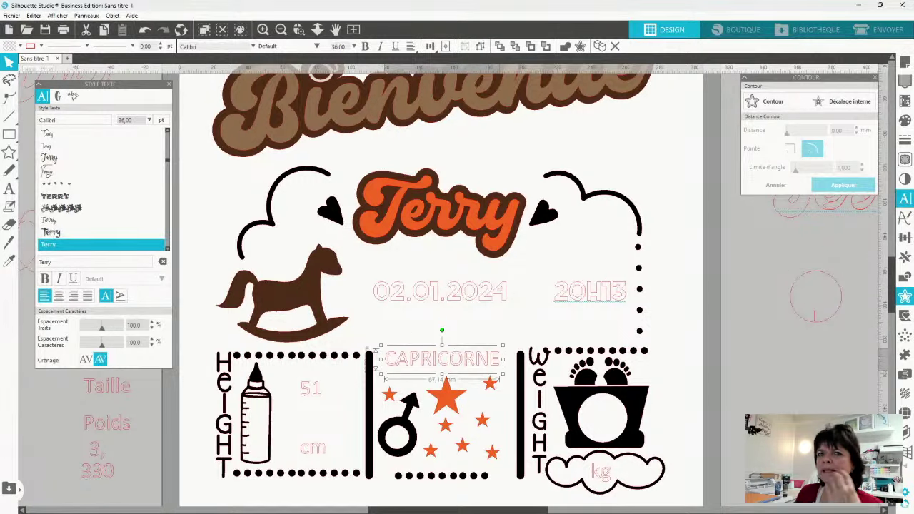
click(9, 261)
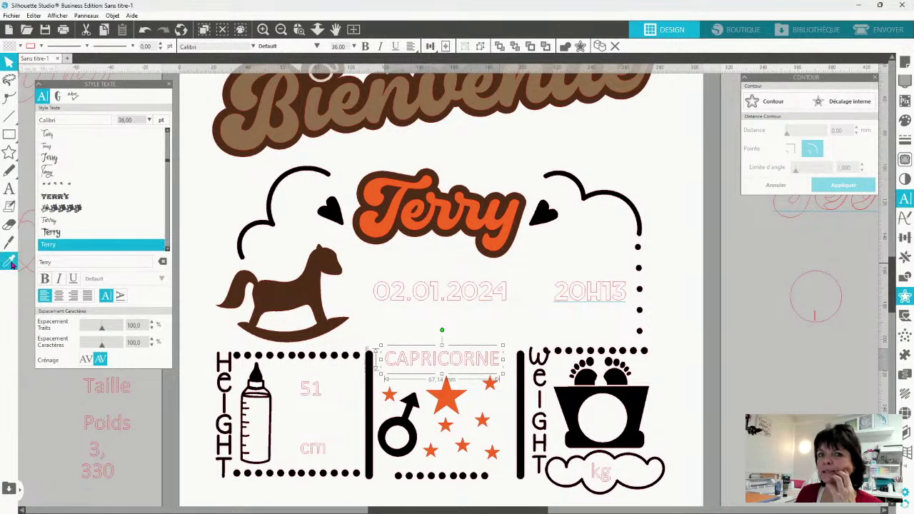
click(425, 297)
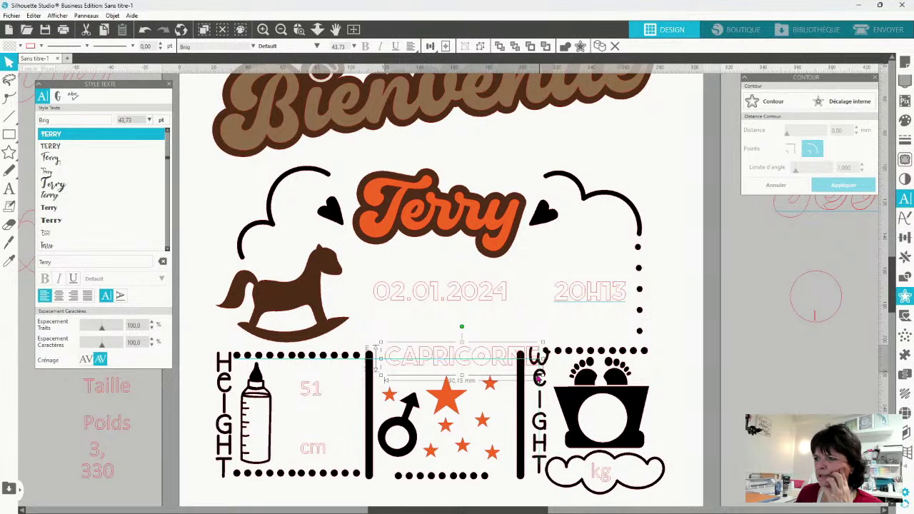
drag(539, 377, 506, 379)
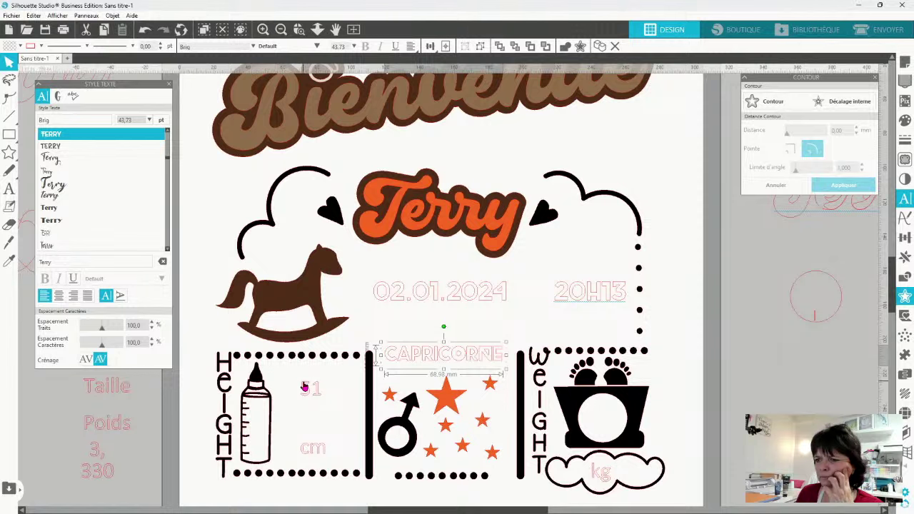
click(429, 301)
click(430, 301)
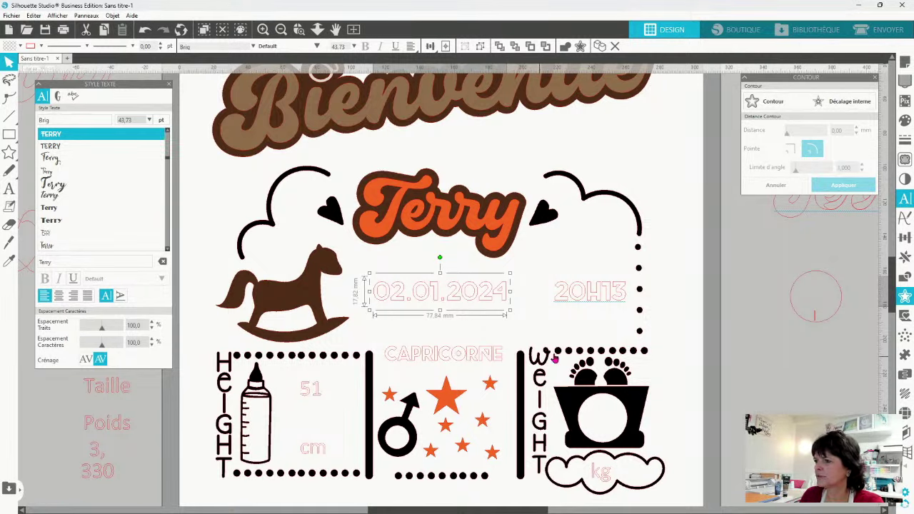
Take the dotted row above the weight scale off the page, split its compound path and delete its second and third dots
drag(569, 355, 776, 377)
right_click(775, 375)
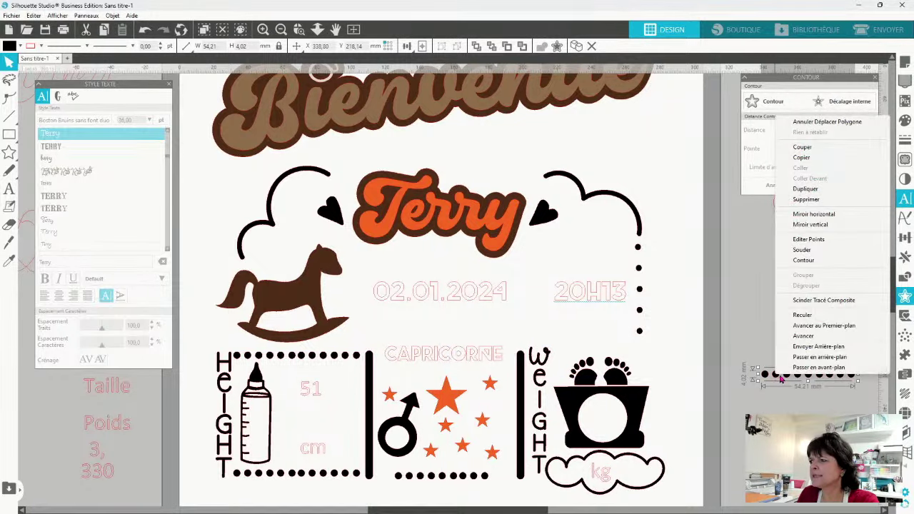
click(822, 301)
click(776, 374)
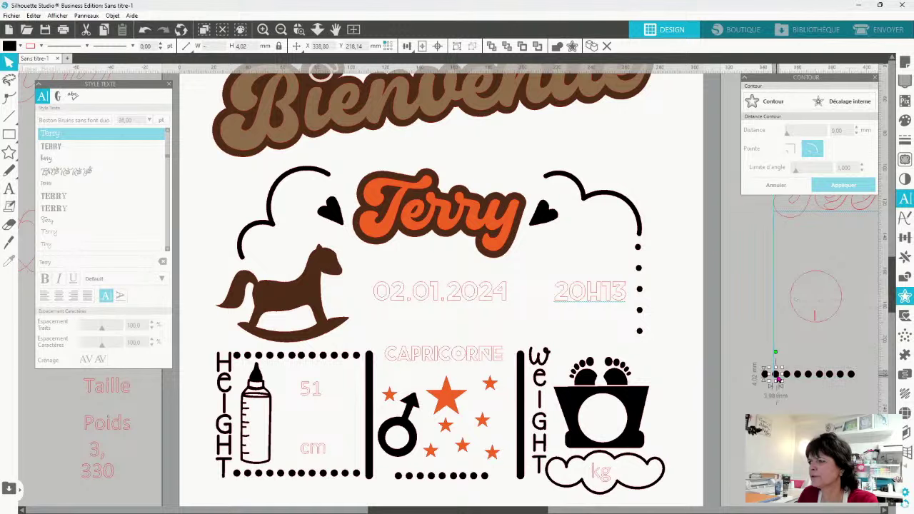
key(Delete)
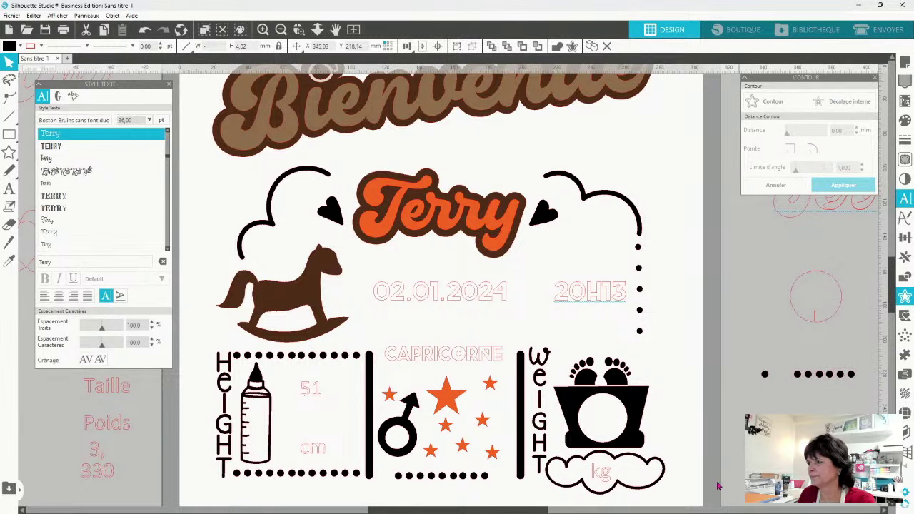
Space the remaining loose dots evenly in the horizontal direction
drag(761, 407, 862, 321)
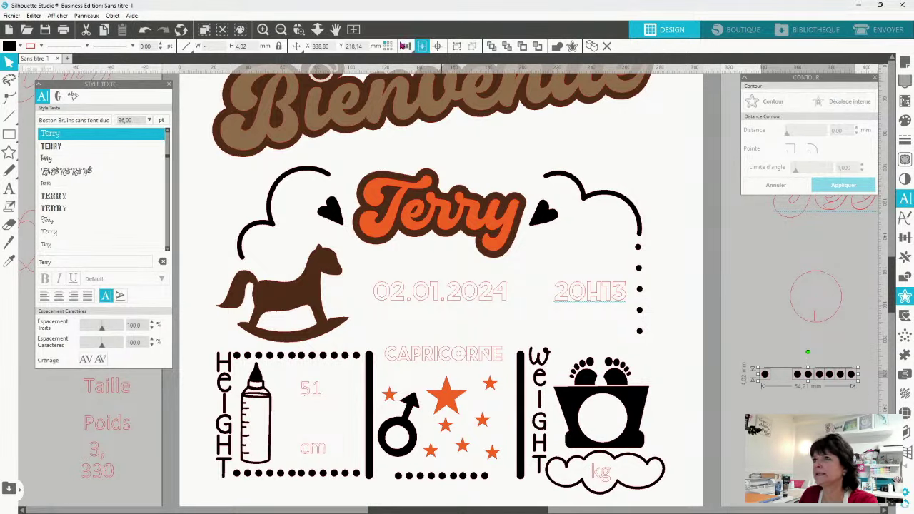
click(406, 45)
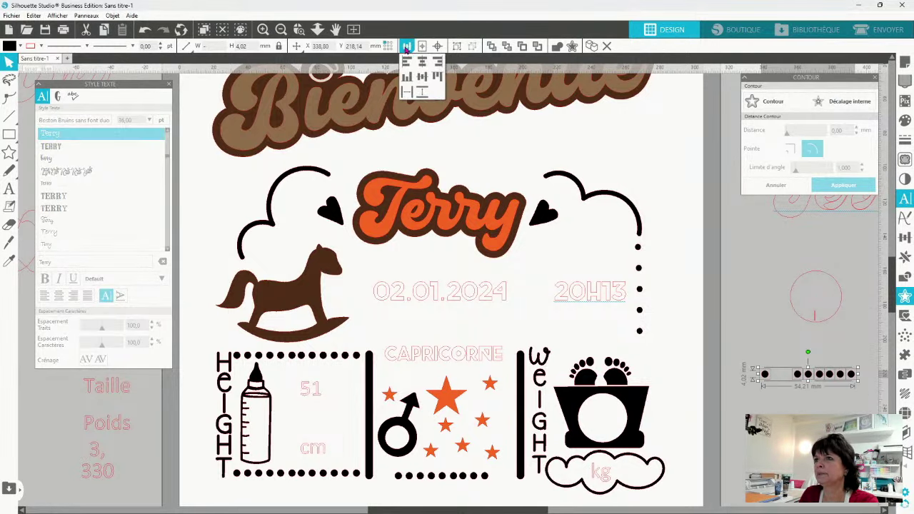
click(407, 92)
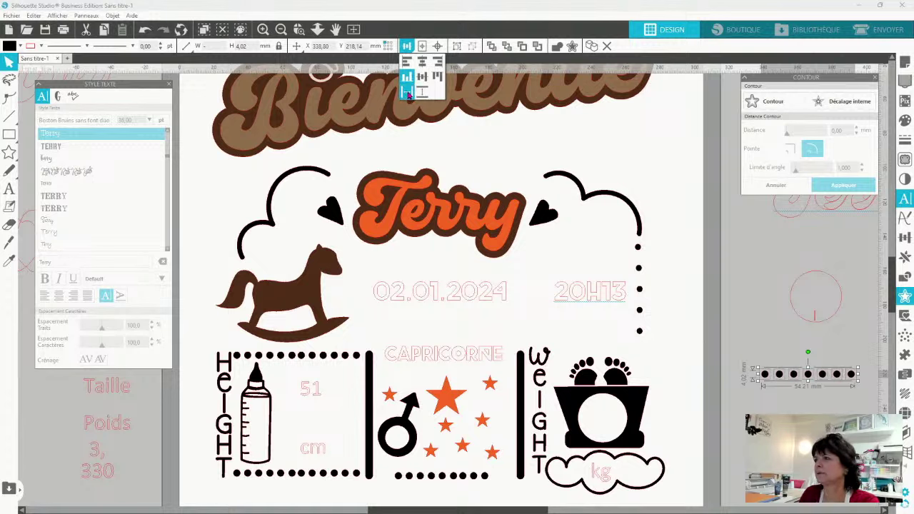
Join the evenly spaced dots into a compound path and place the row back above the baby feet, beside WEIGHT
right_click(777, 406)
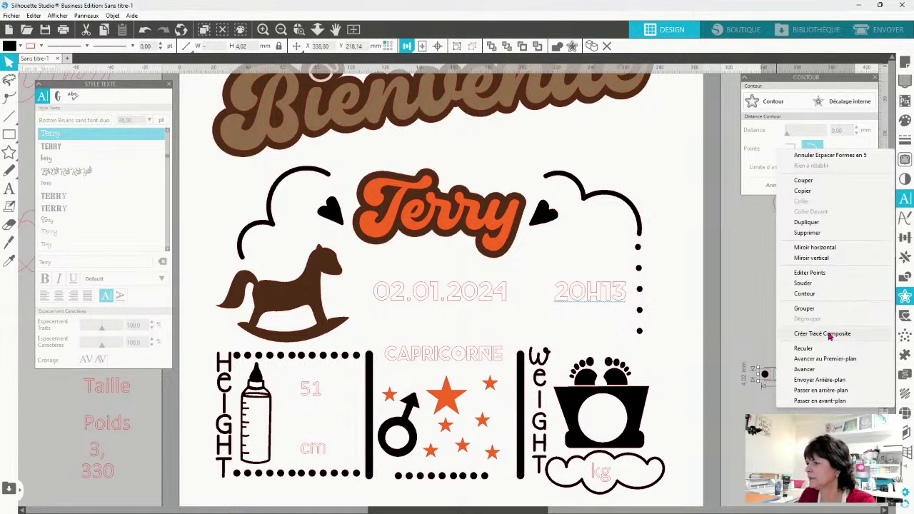
click(829, 335)
drag(830, 377, 621, 354)
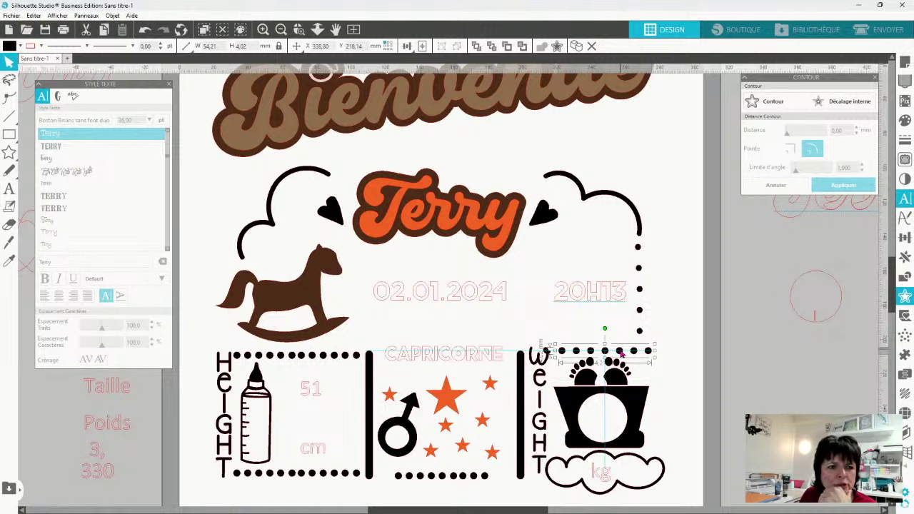
drag(622, 354, 623, 354)
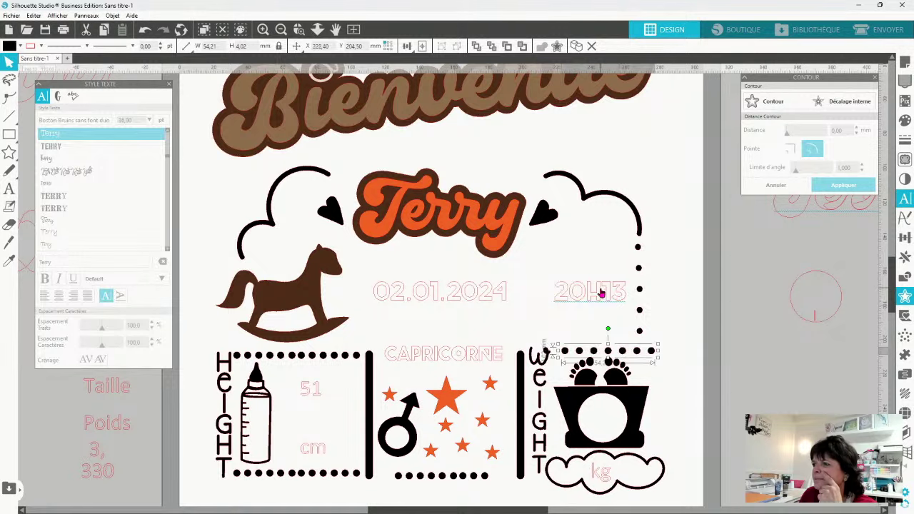
Retype the H in the birth time and try the Cartoon Long Version font on it
click(603, 294)
drag(593, 294, 590, 292)
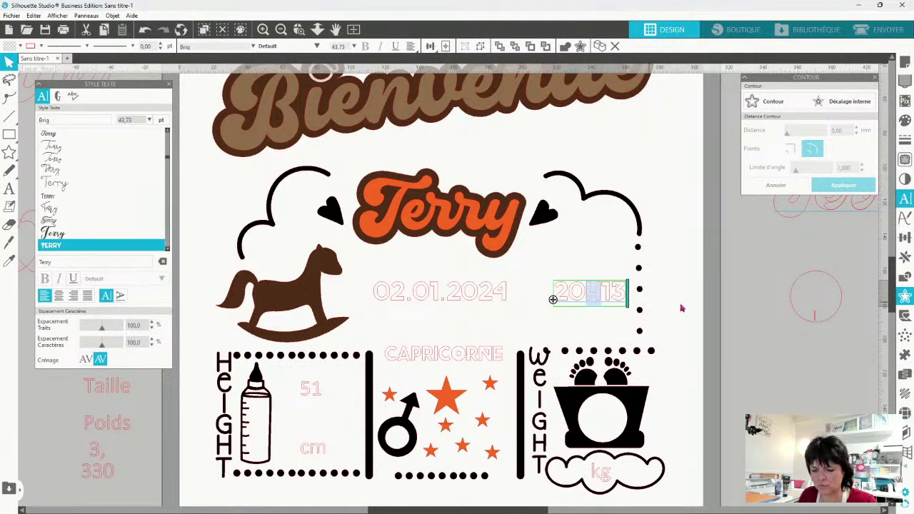
text(H)
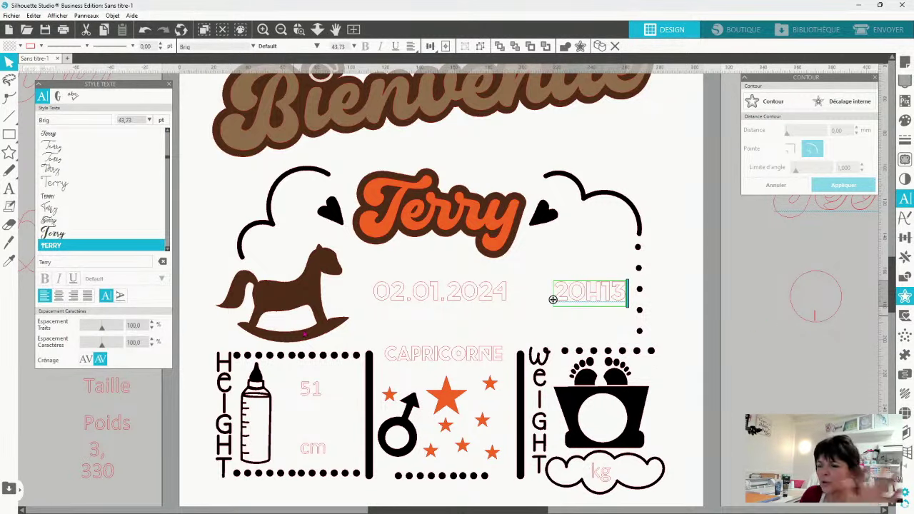
scroll(93, 225, down, 3)
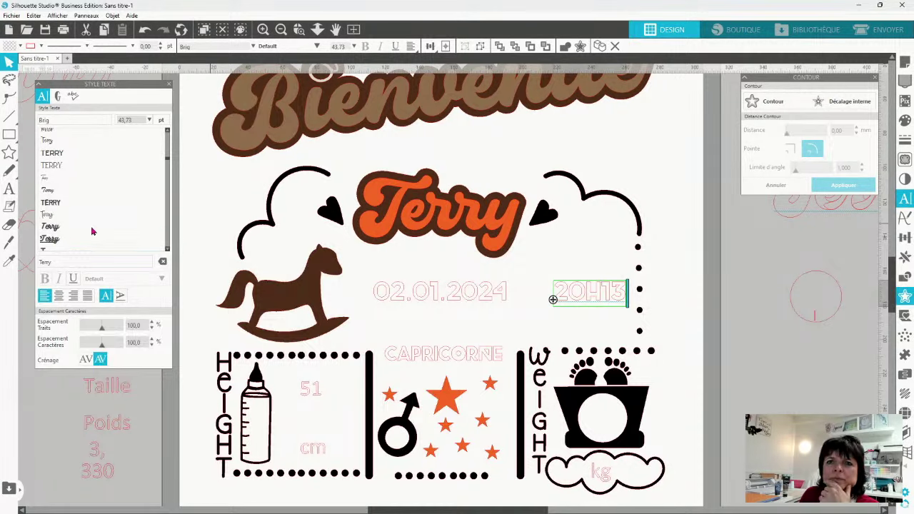
scroll(97, 221, down, 5)
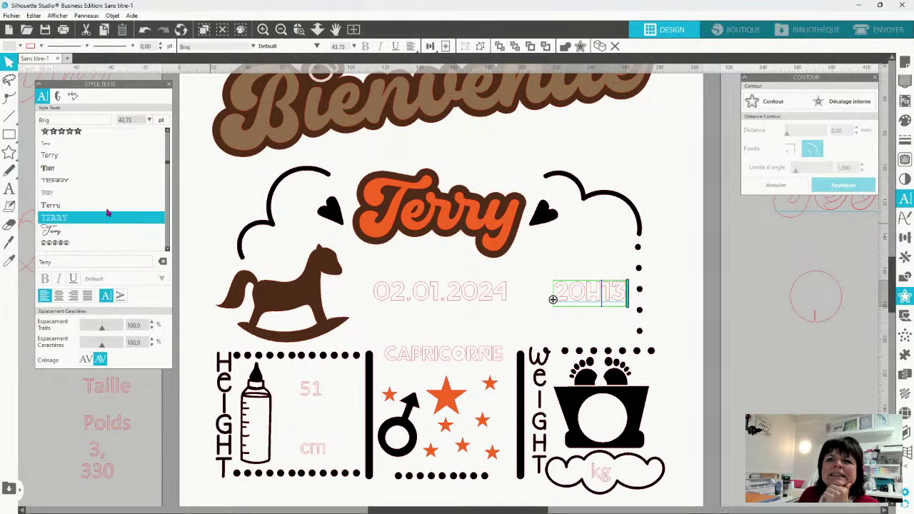
click(61, 182)
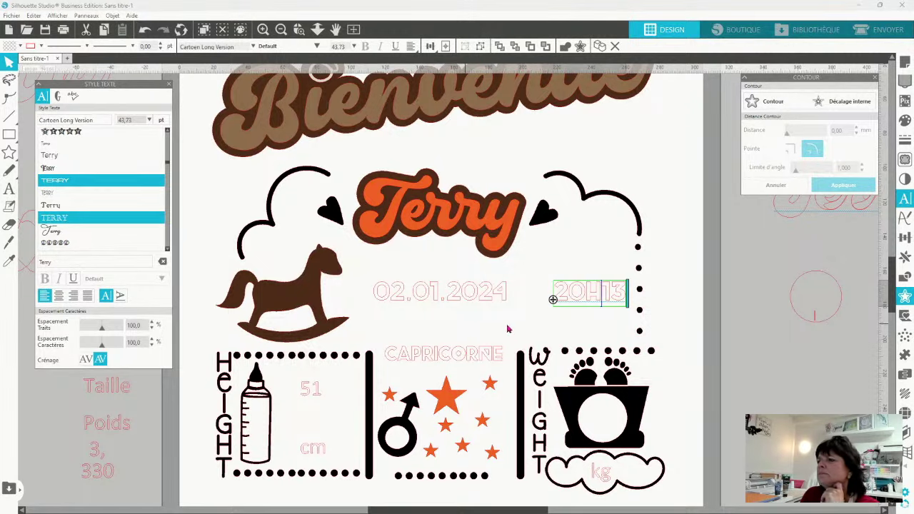
key(Escape)
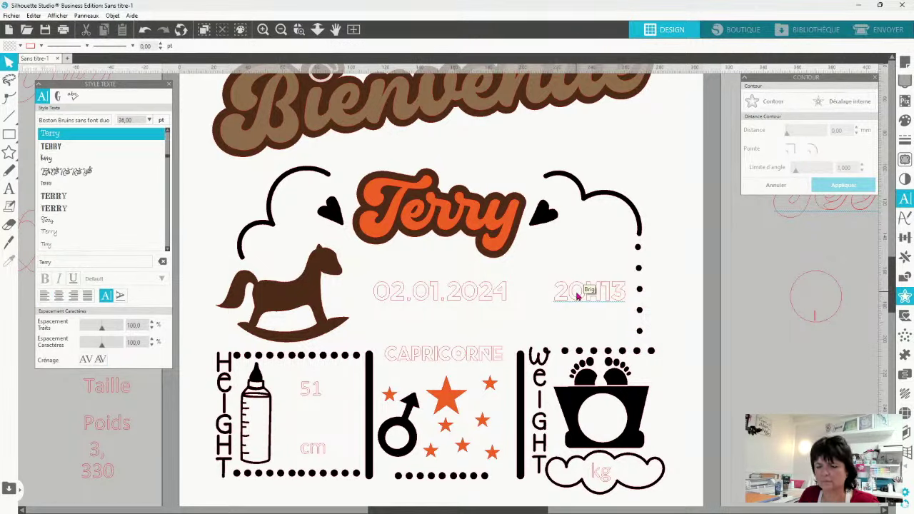
Try the Broadway font on the whole birth time text
double_click(584, 295)
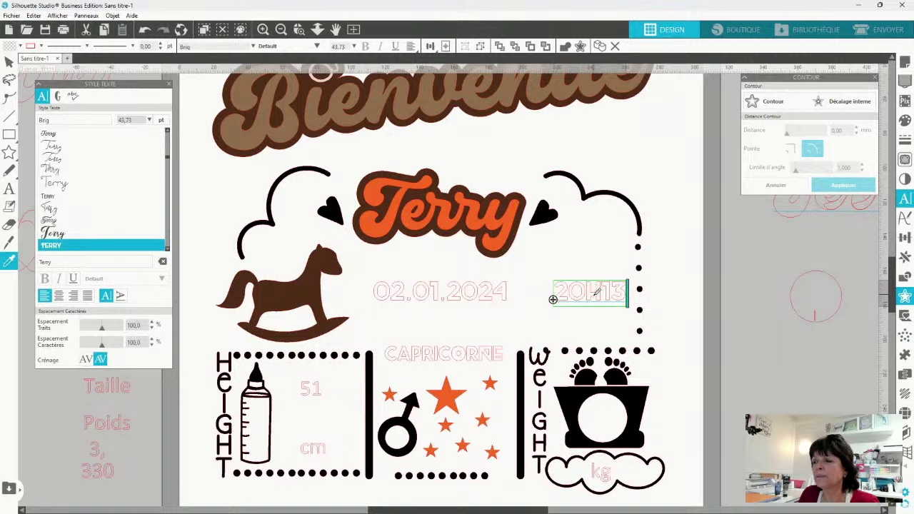
key(ctrl+a)
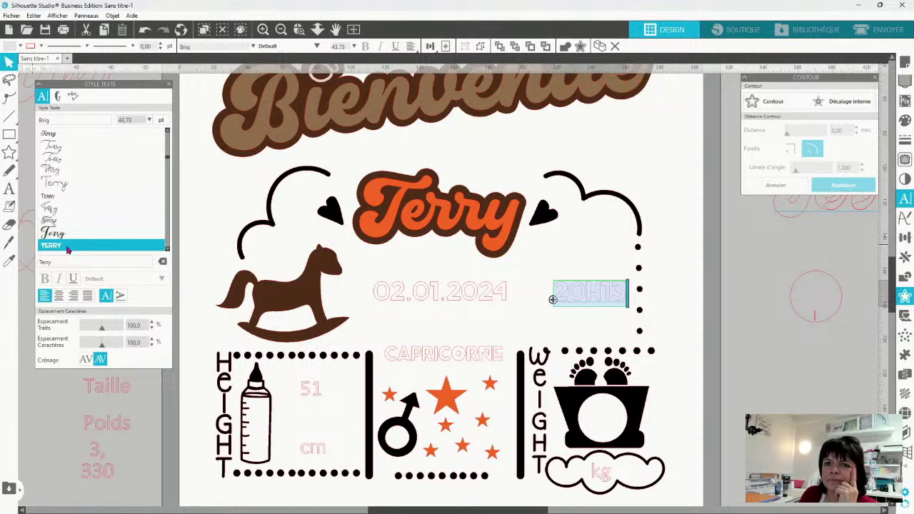
scroll(61, 248, down, 3)
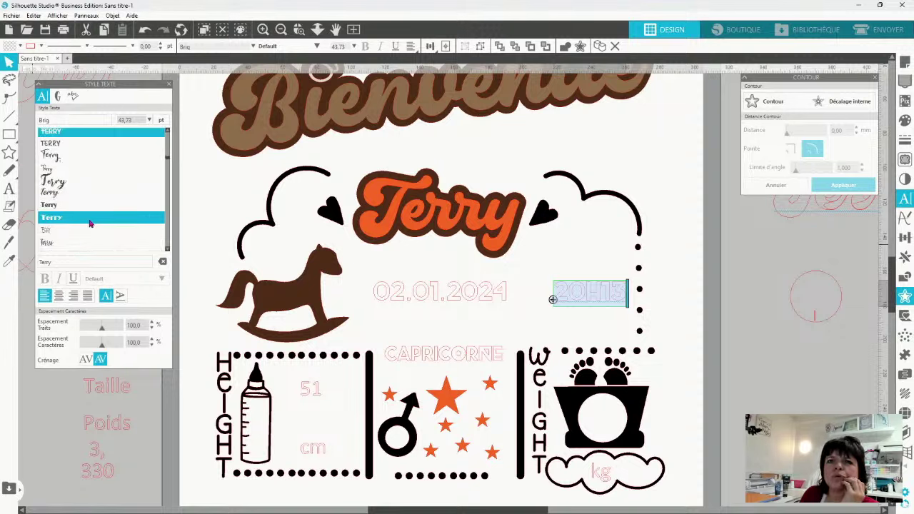
click(90, 222)
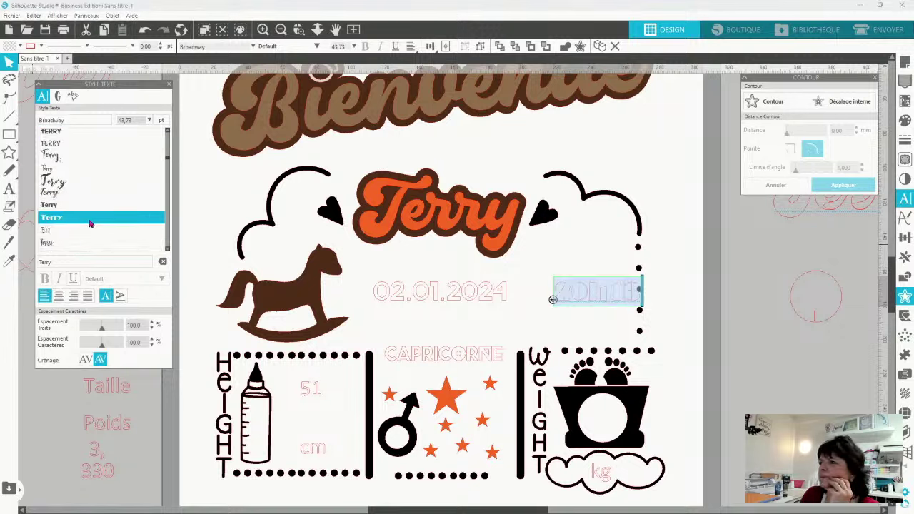
Browse further through the fonts and set the whole birth time in Chocokings
scroll(90, 223, down, 3)
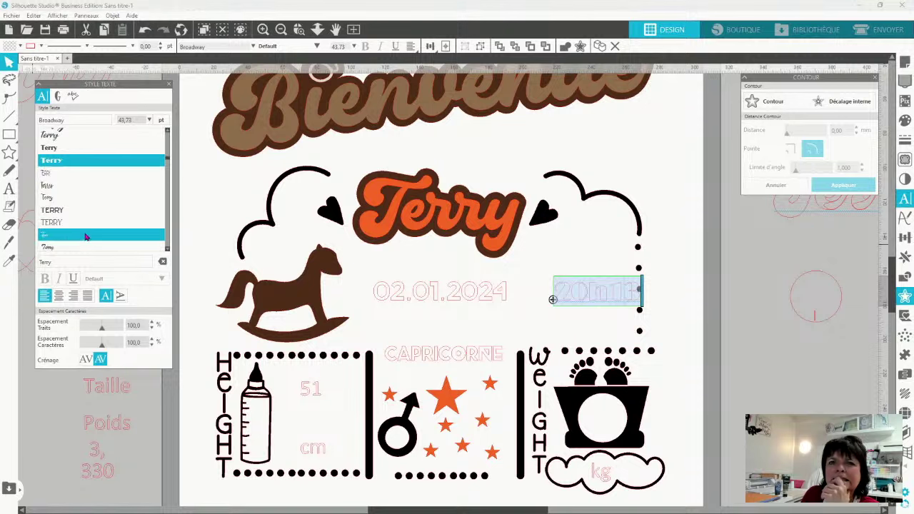
scroll(91, 220, down, 3)
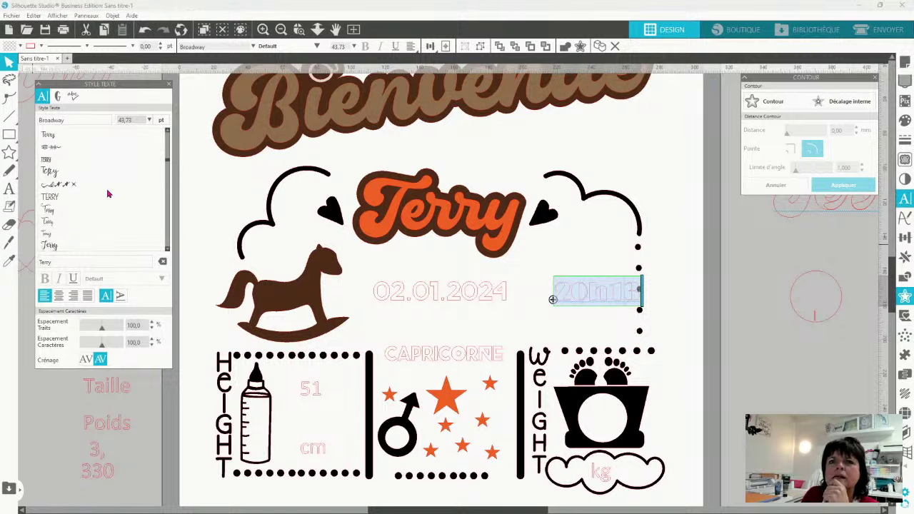
scroll(108, 194, down, 3)
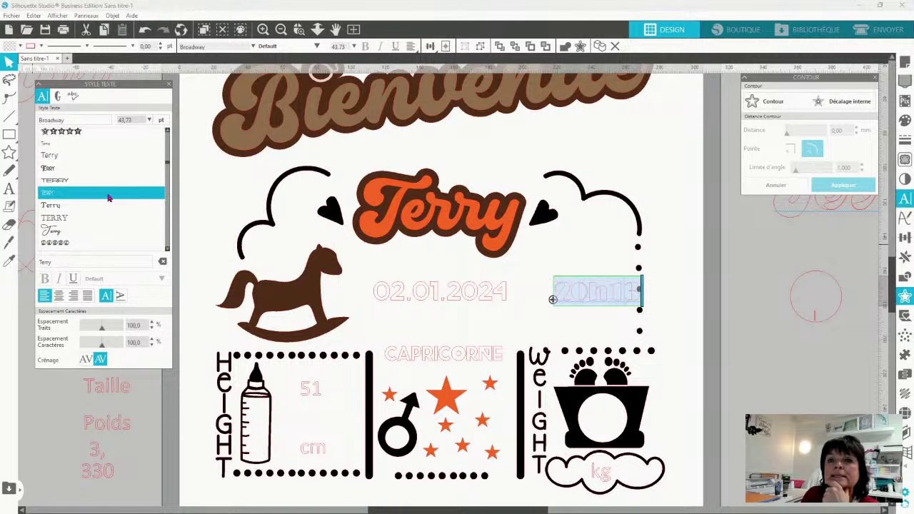
scroll(109, 197, down, 3)
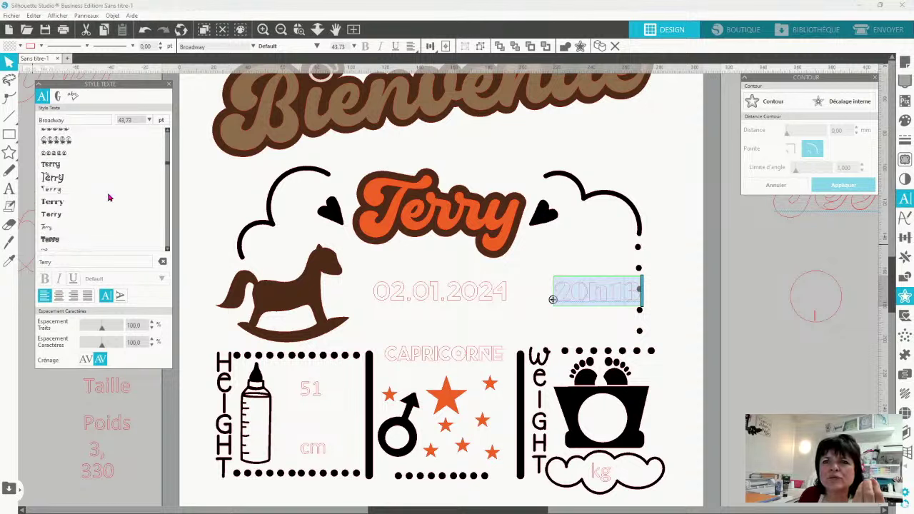
scroll(109, 199, down, 6)
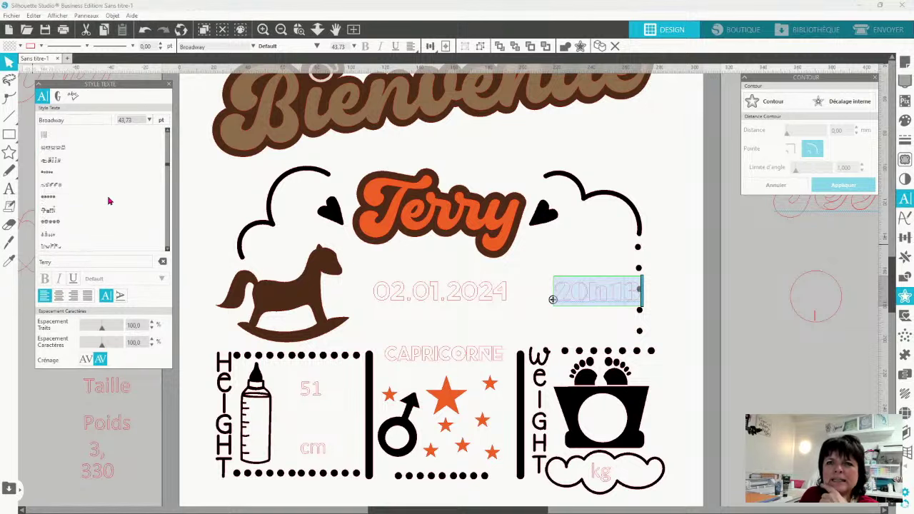
scroll(109, 202, down, 6)
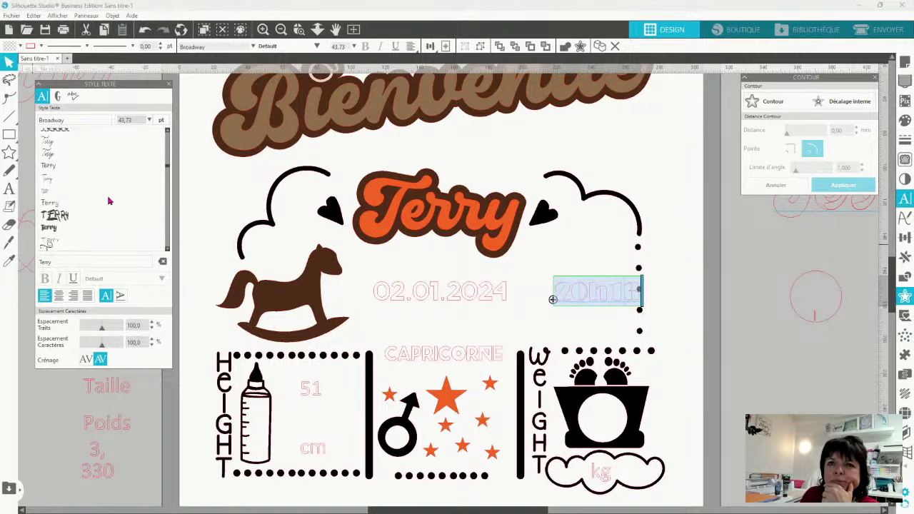
scroll(108, 202, down, 3)
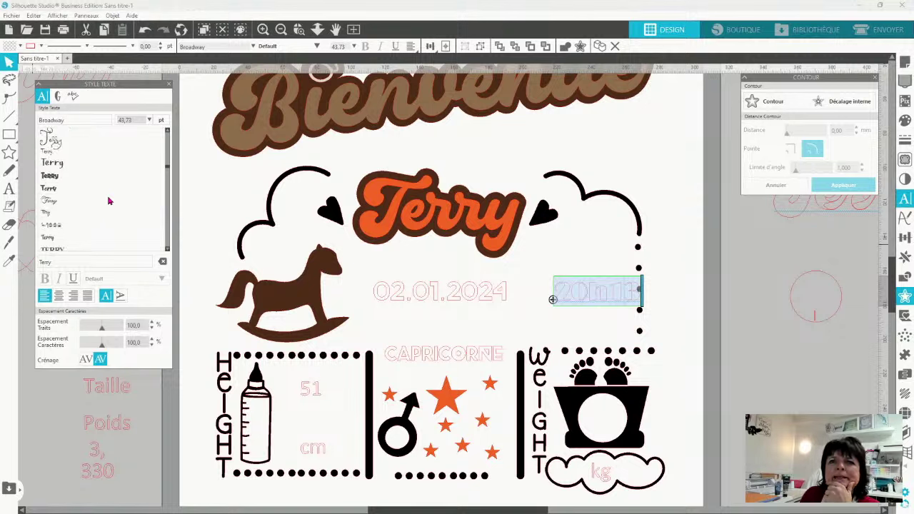
click(63, 178)
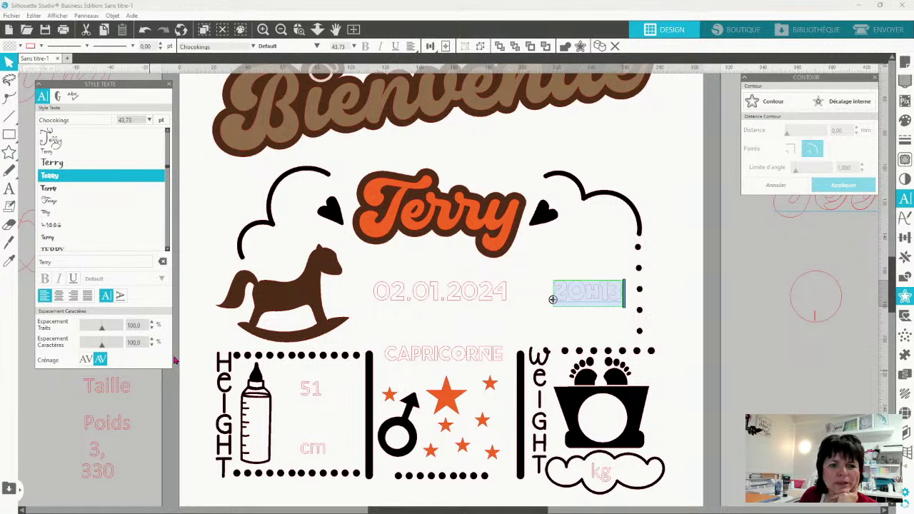
key(BackSpace)
text(5)
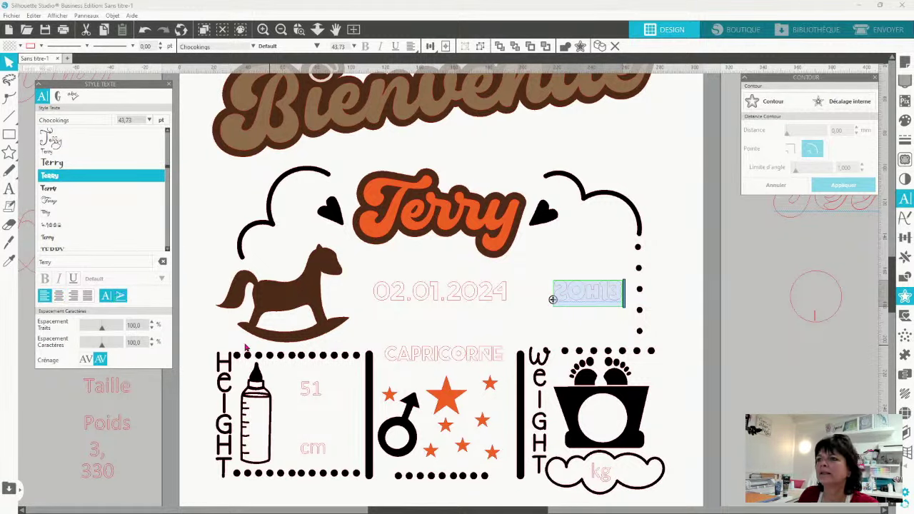
Copy the birth time's Chocokings text style onto the birth date
click(457, 300)
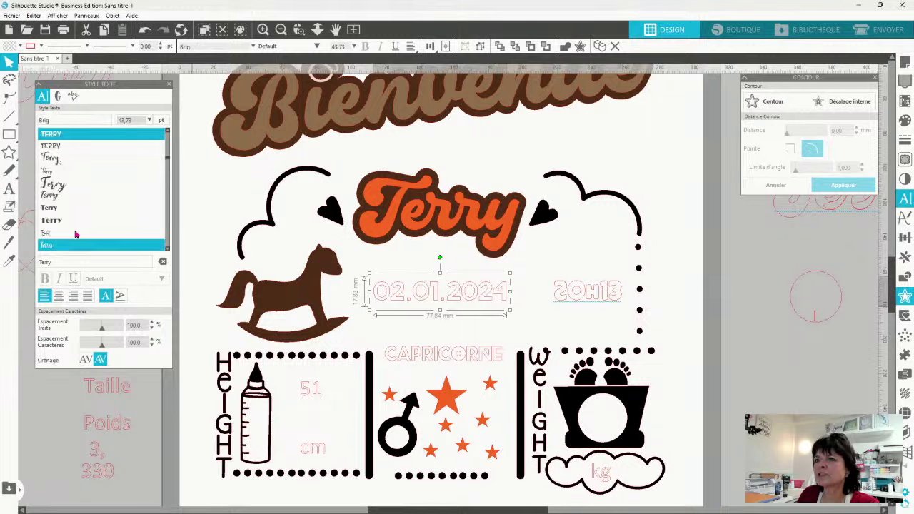
click(10, 261)
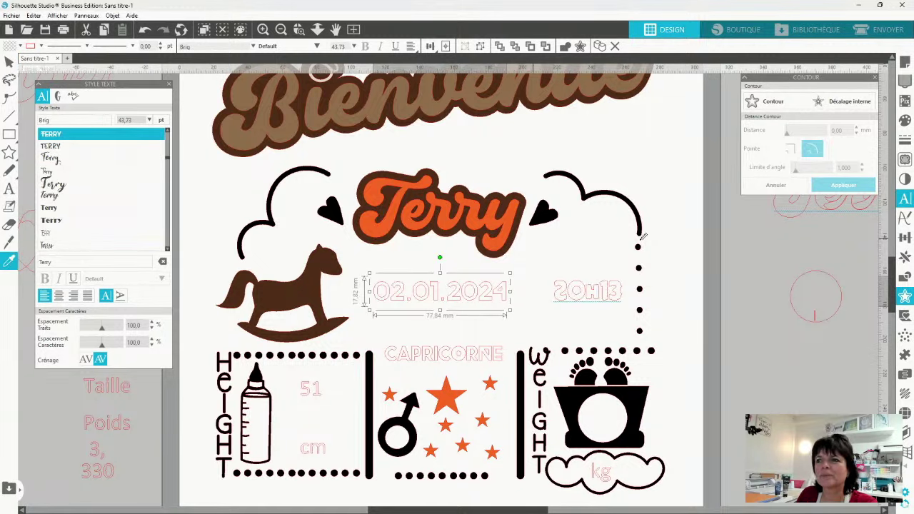
click(580, 285)
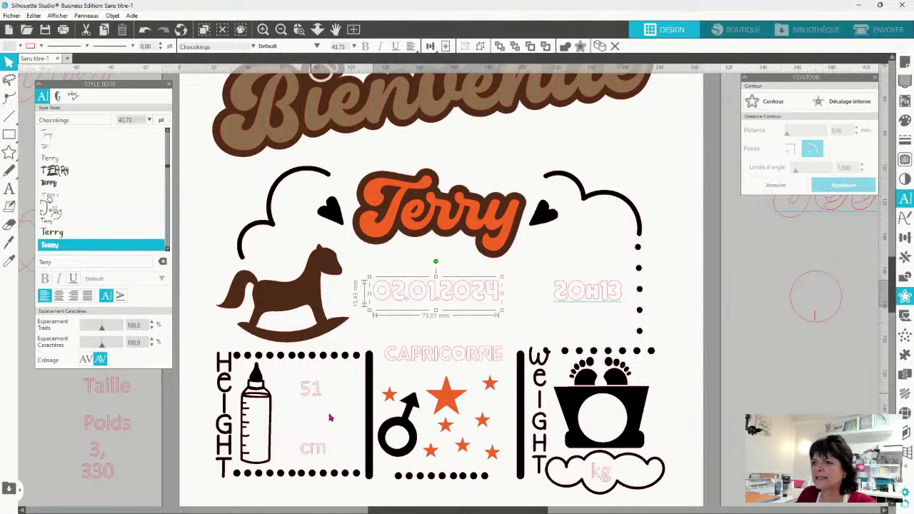
Set the character spacing of both the birth date and the birth time to 125%
click(152, 341)
click(151, 341)
click(152, 341)
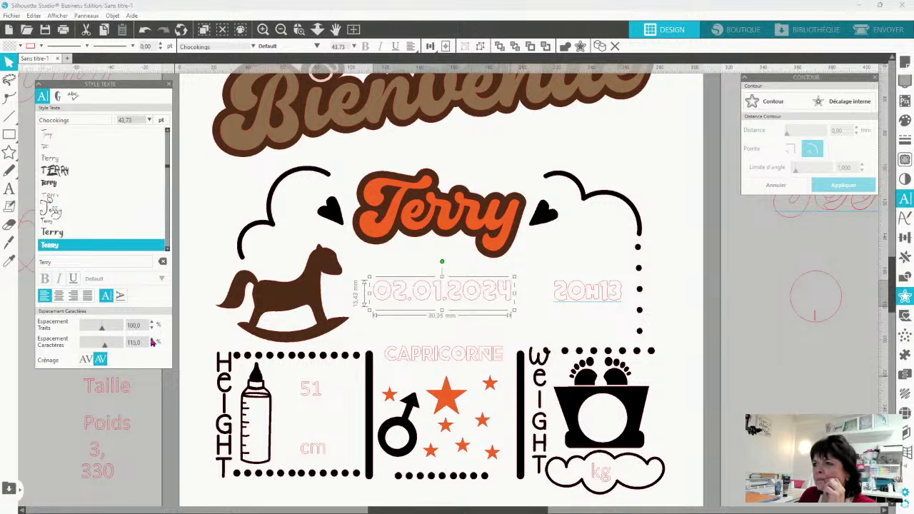
click(152, 341)
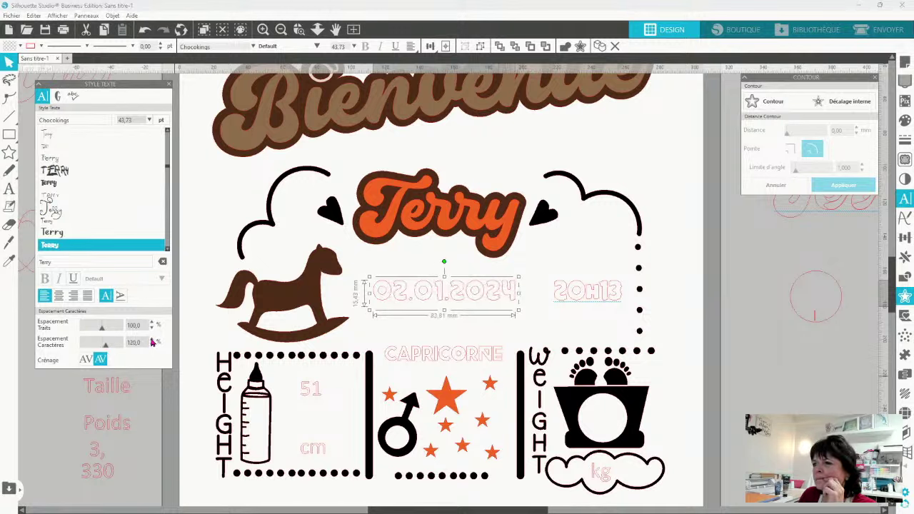
click(151, 341)
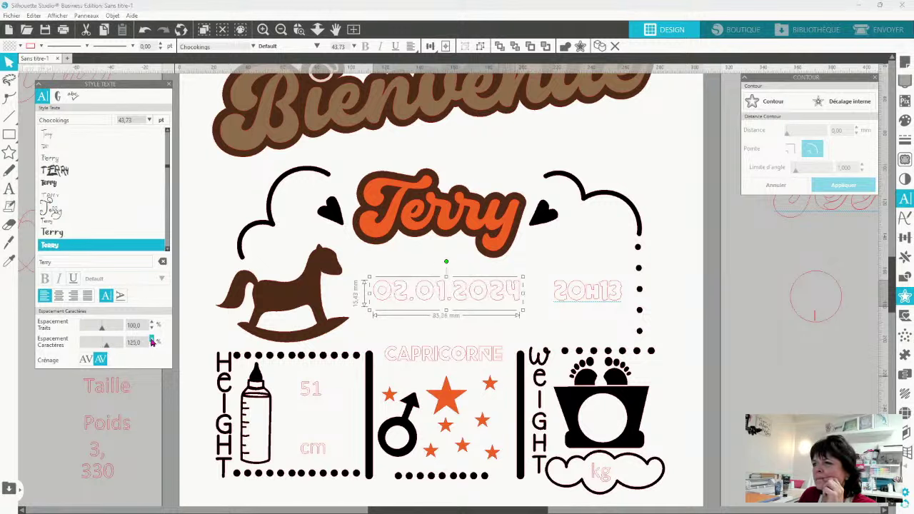
click(591, 294)
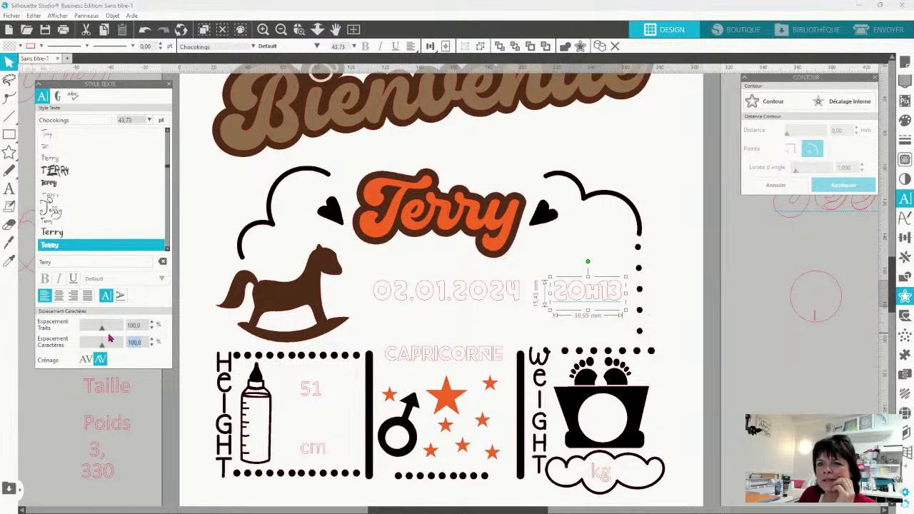
text(125)
key(Return)
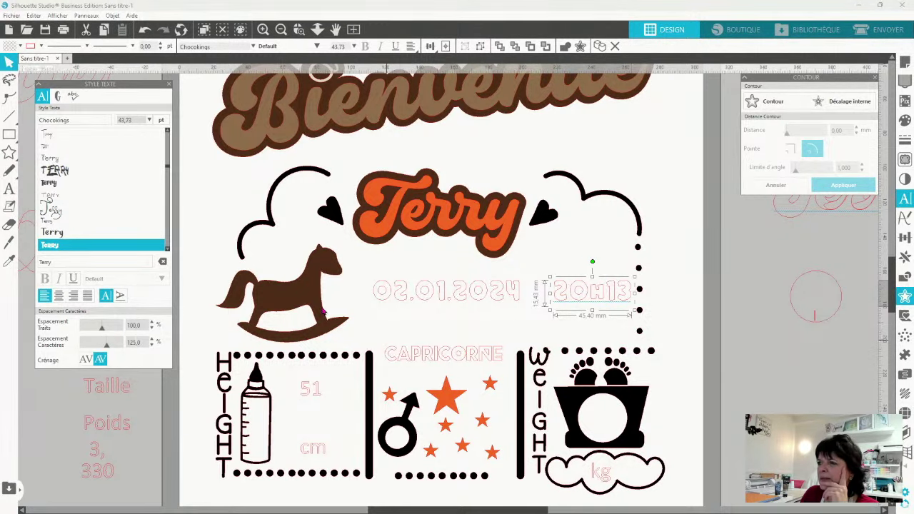
Copy the birth date's text style onto CAPRICORNE and resize it to about 77 mm wide, fitting between the two vertical bars
click(401, 360)
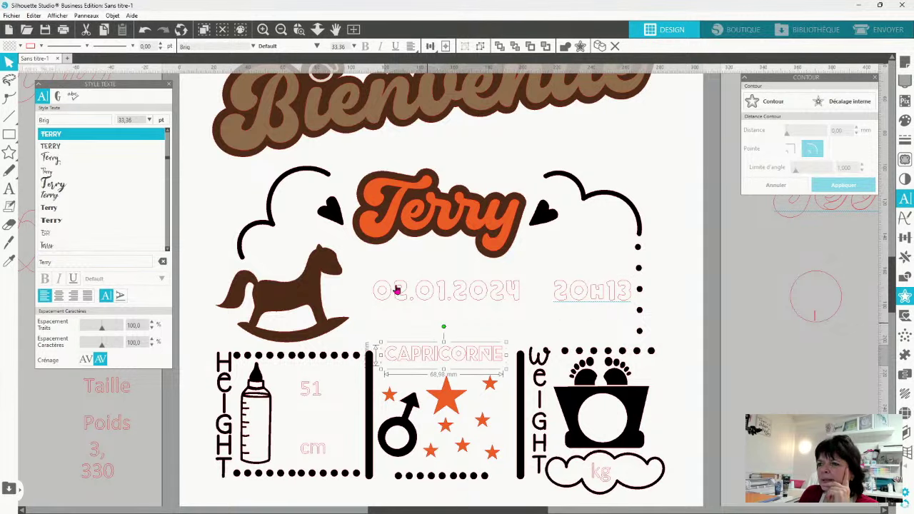
click(10, 261)
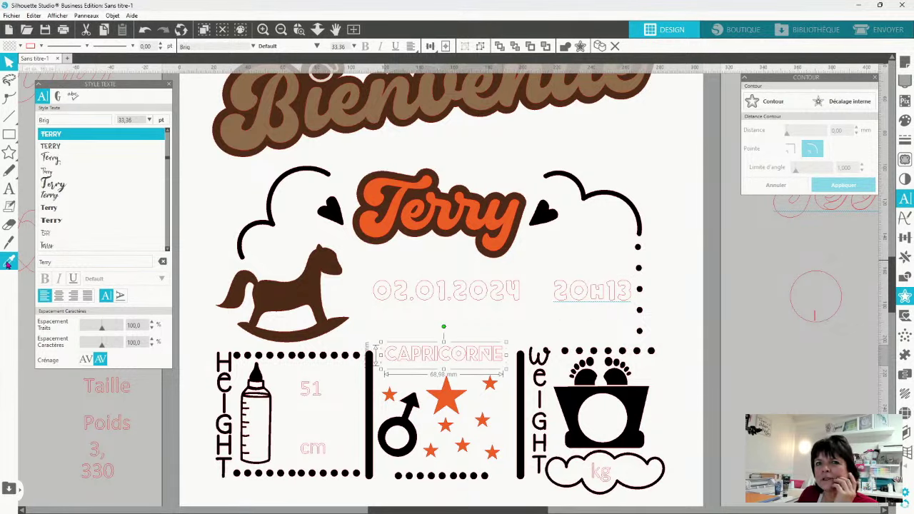
click(428, 284)
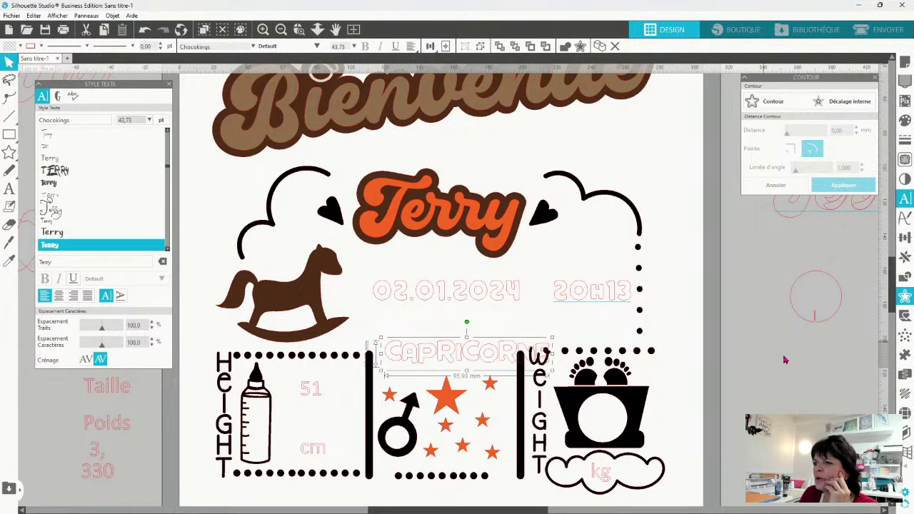
drag(553, 336, 518, 344)
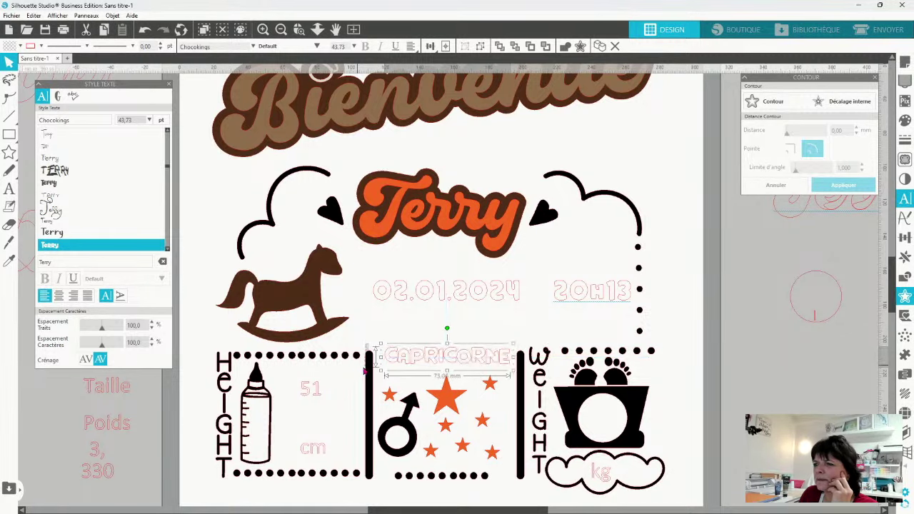
drag(381, 375, 375, 376)
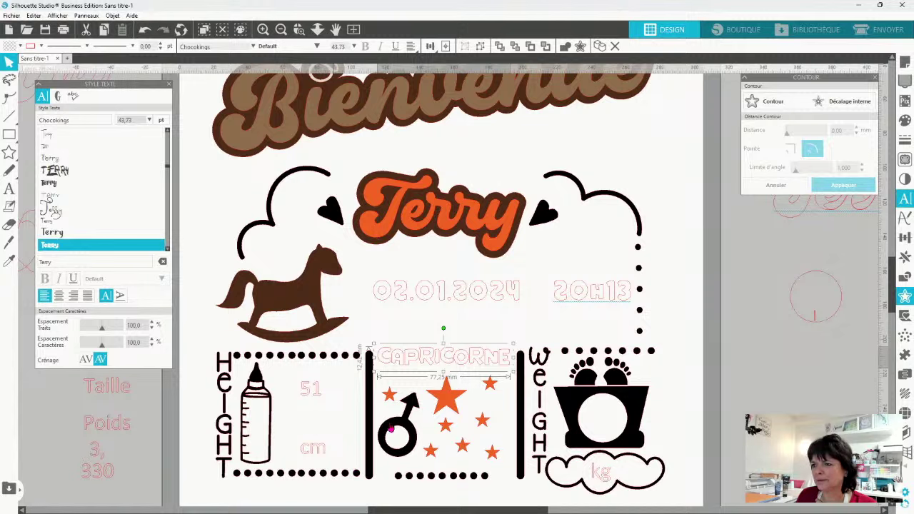
Copy CAPRICORNE's Chocokings text style onto the height value 51 and its cm unit
click(313, 391)
click(8, 260)
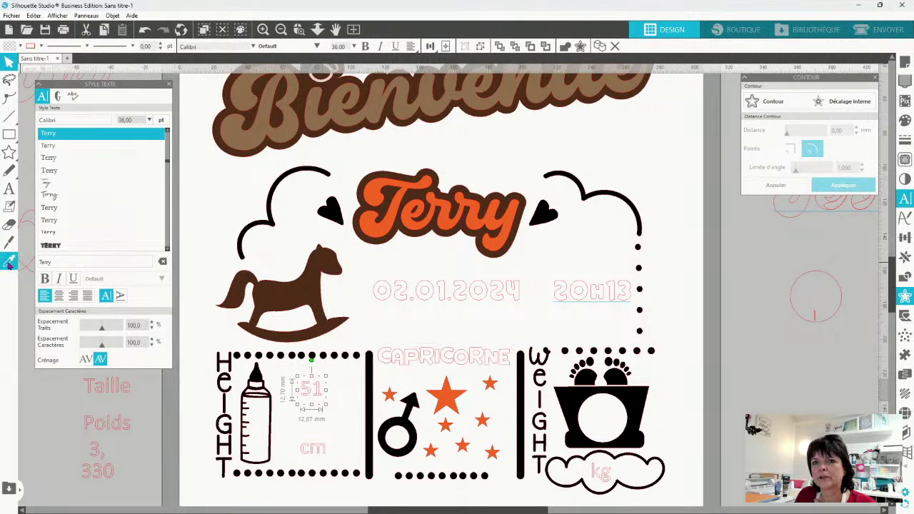
click(408, 352)
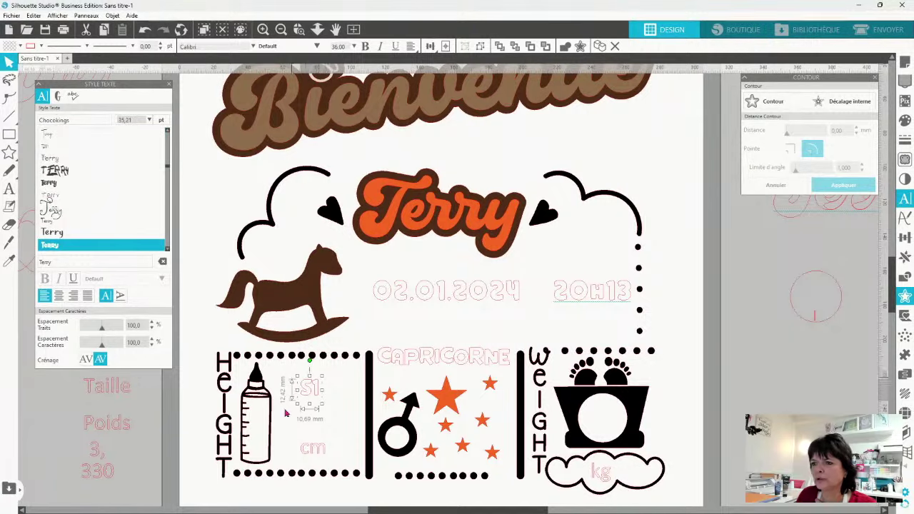
click(312, 447)
click(9, 262)
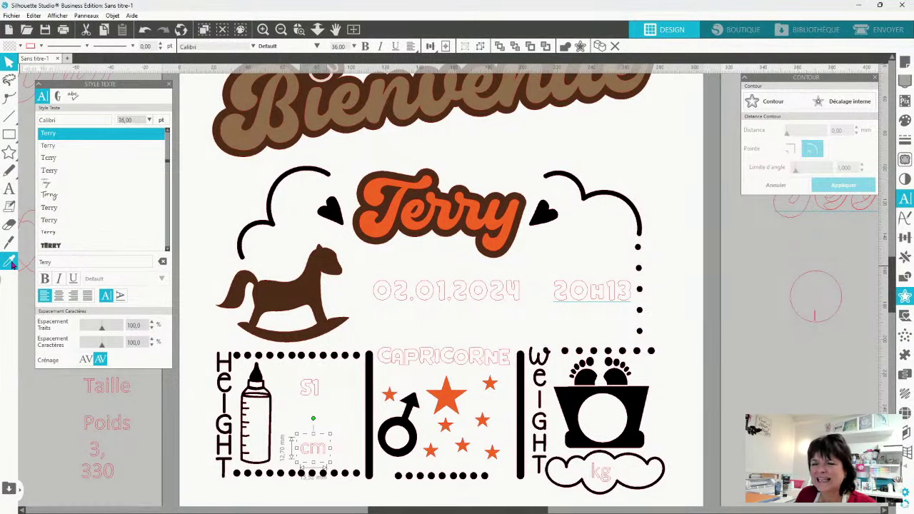
click(417, 354)
click(52, 245)
click(11, 264)
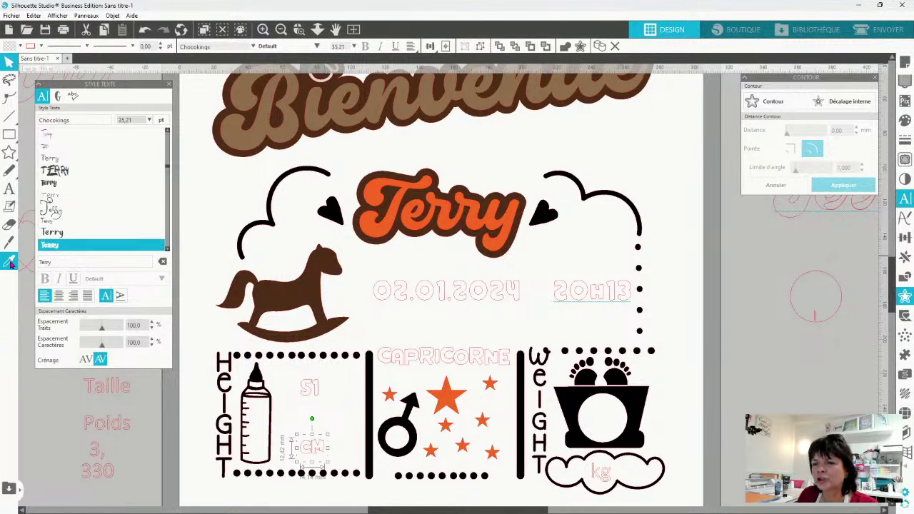
Give the kg text in the cloud the same Chocokings style as CAPRICORNE
click(603, 474)
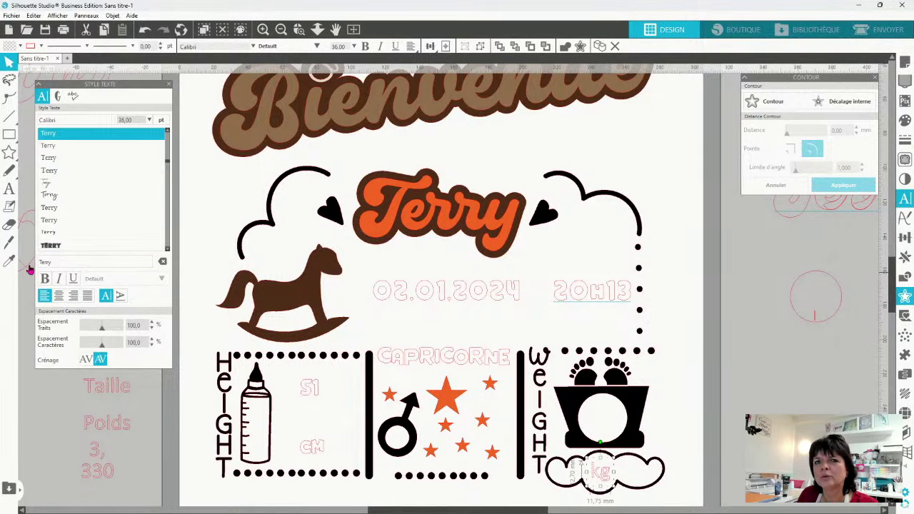
click(4, 268)
click(502, 363)
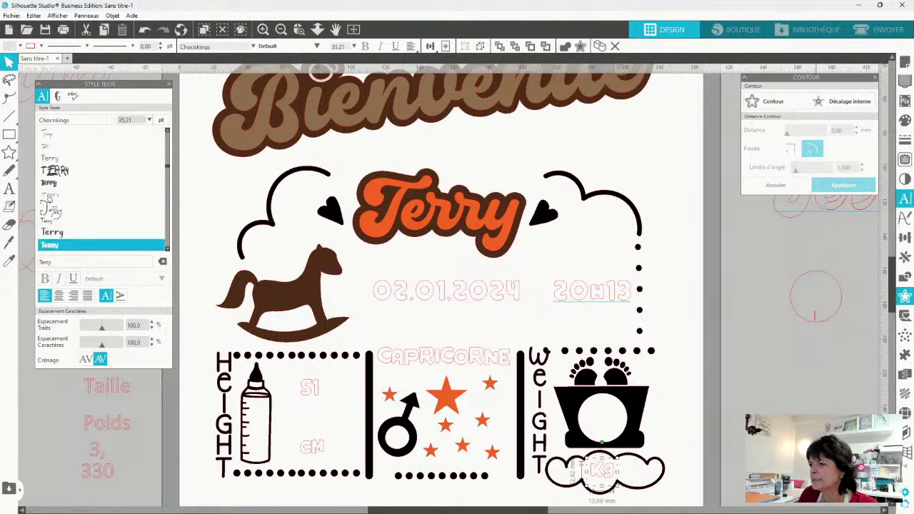
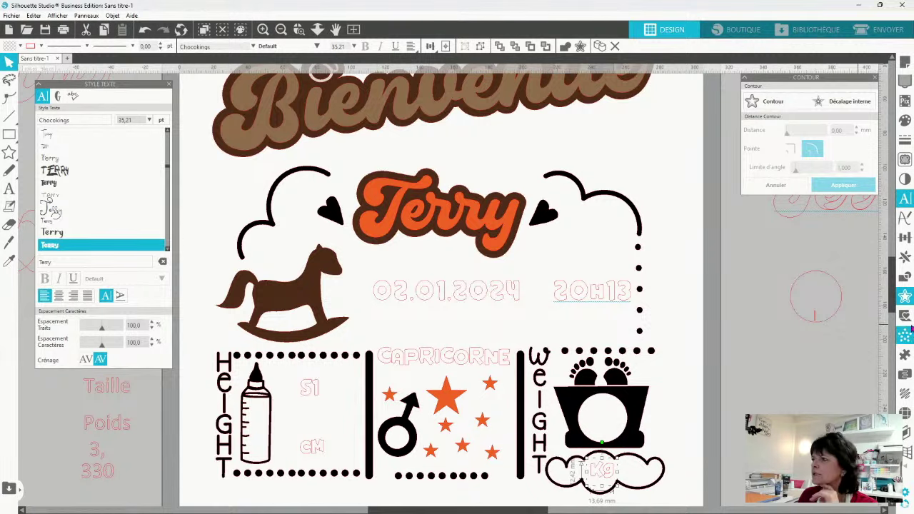
Move the loose circle off its short line, down beside the baby scale, and shrink it to about 27 mm
mouse_move(827, 323)
mouse_down()
mouse_move(802, 393)
mouse_move(732, 437)
mouse_move(795, 426)
mouse_up()
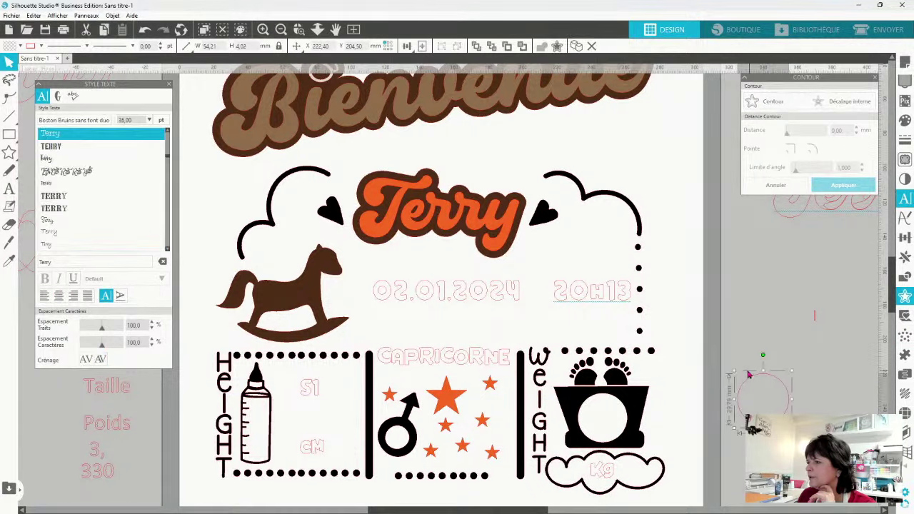
drag(739, 376, 746, 381)
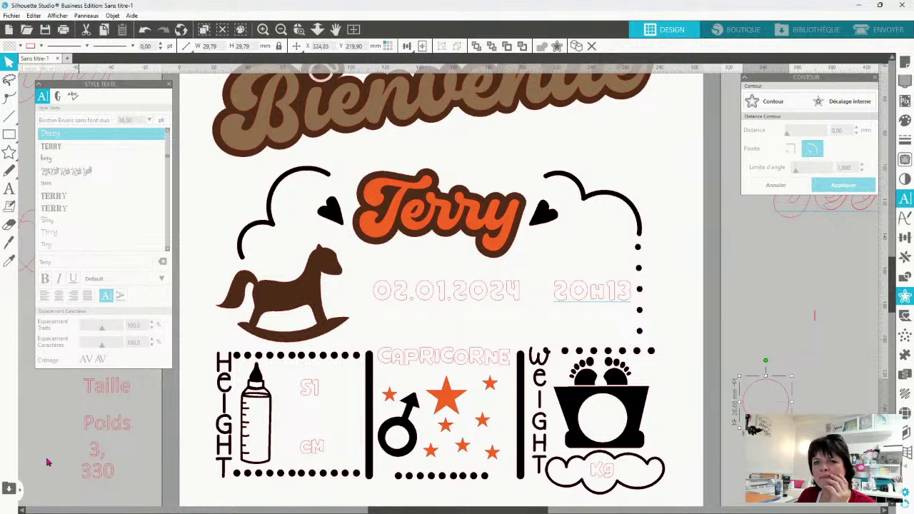
Duplicate the 3,330 weight text and move the copy to the free area on the weight side of the sheet
click(96, 477)
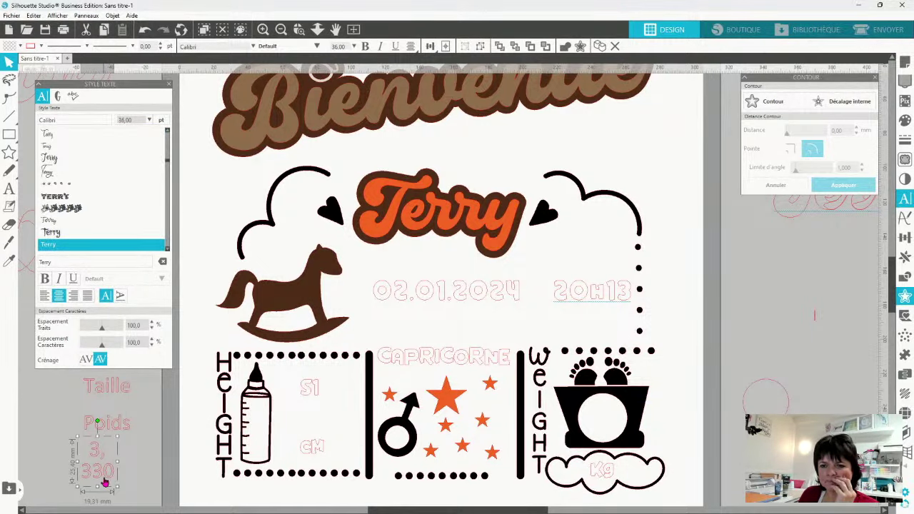
key(ctrl+Right)
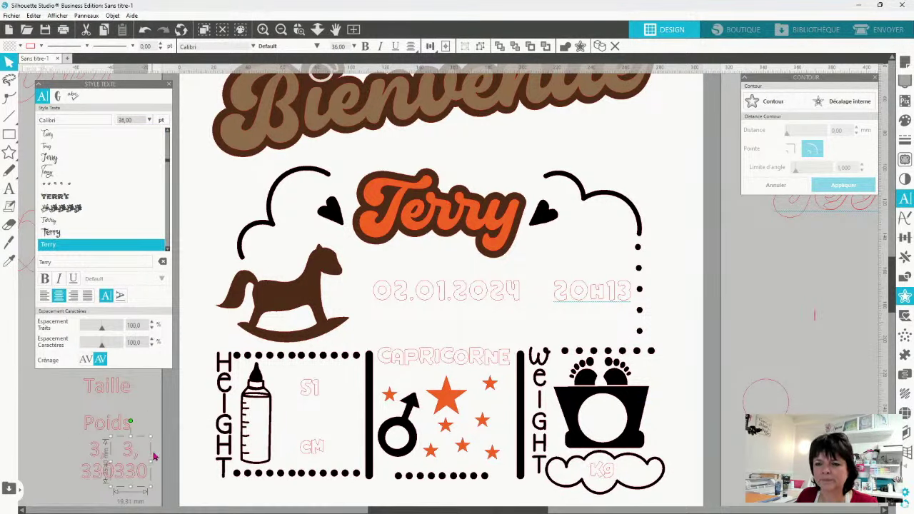
drag(145, 473, 776, 337)
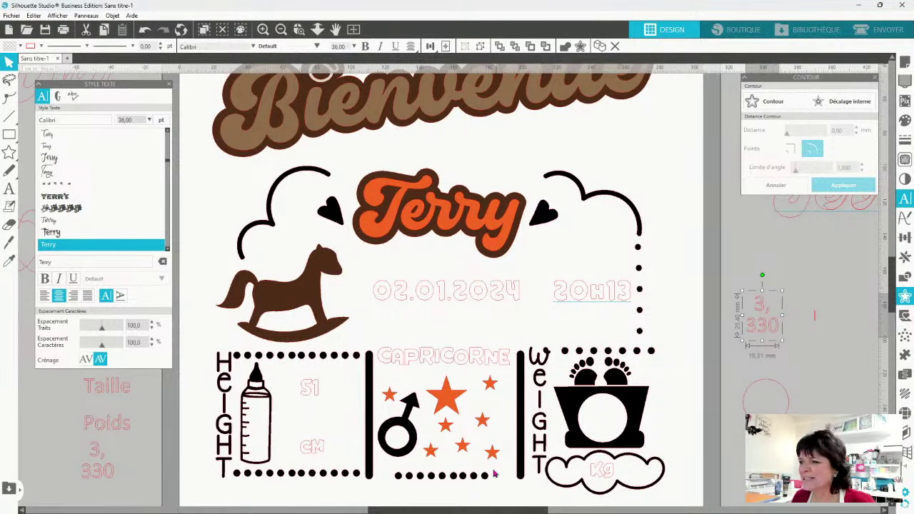
Duplicate the copied weight text below itself and delete the "3," so that only 330 is left in it
click(609, 465)
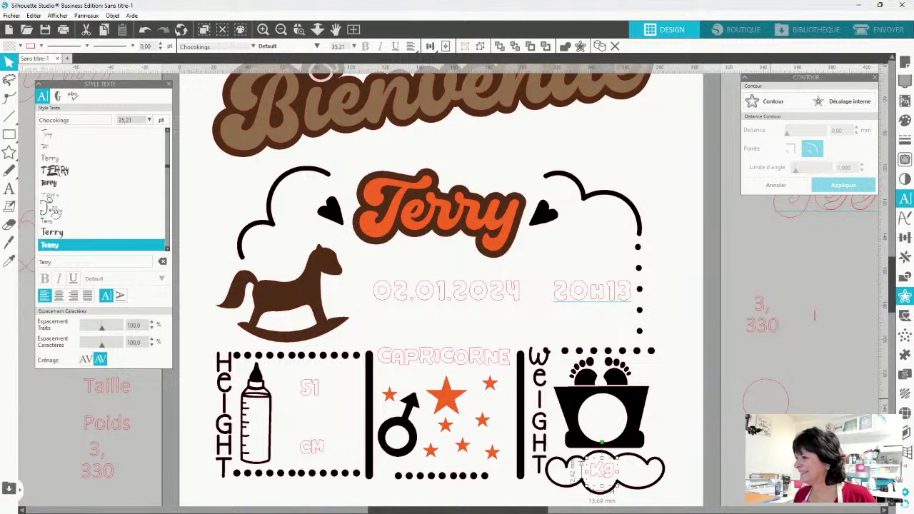
key(ctrl+v)
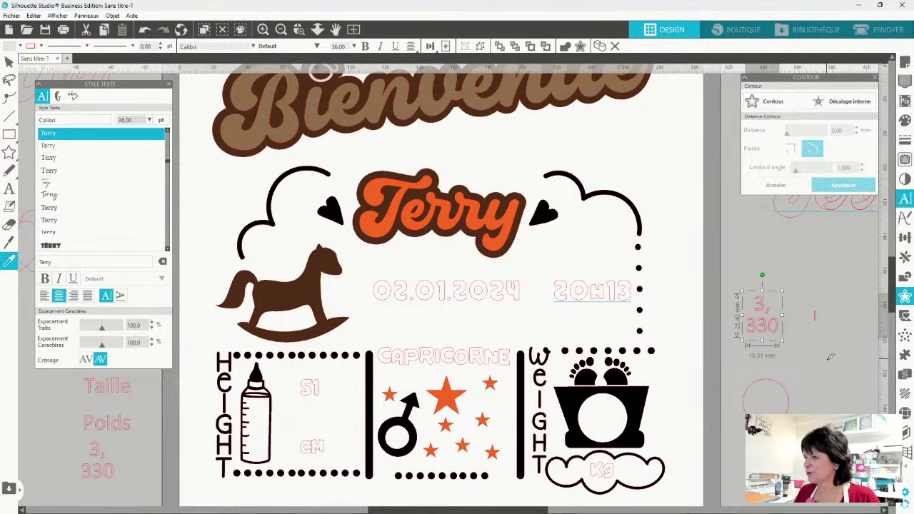
double_click(745, 353)
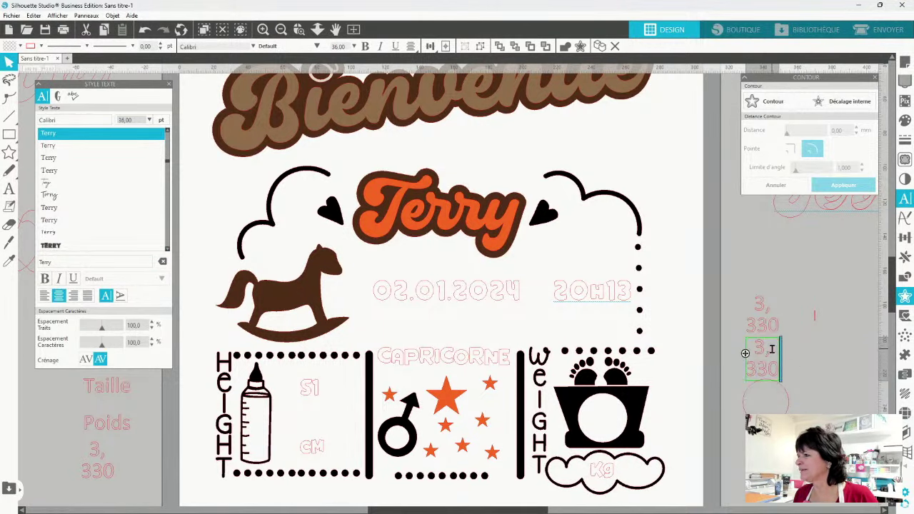
drag(773, 348, 743, 351)
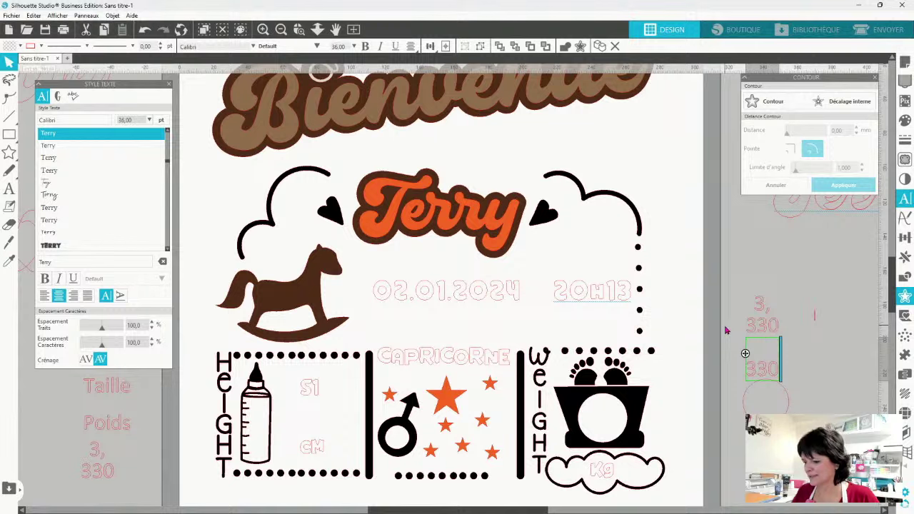
Reduce the upper copy of the weight text to the single digit 3, removing the comma and 330
click(760, 306)
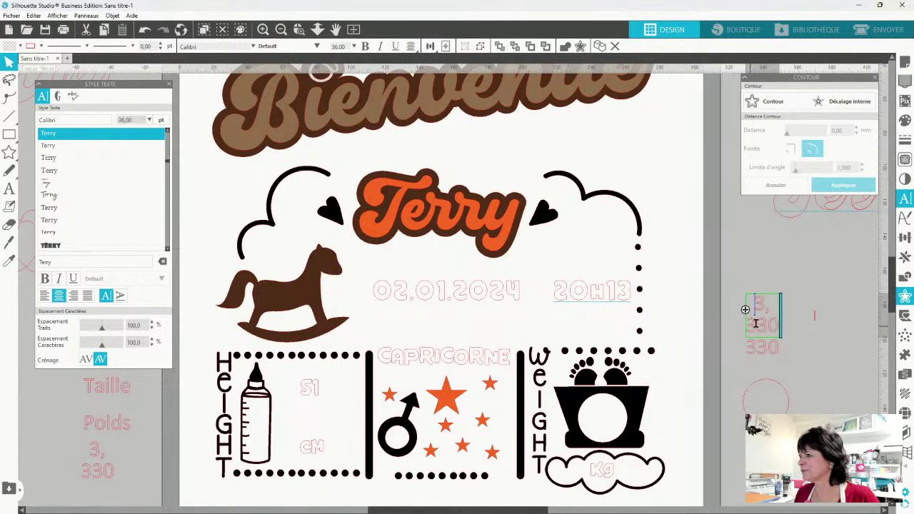
key(BackSpace)
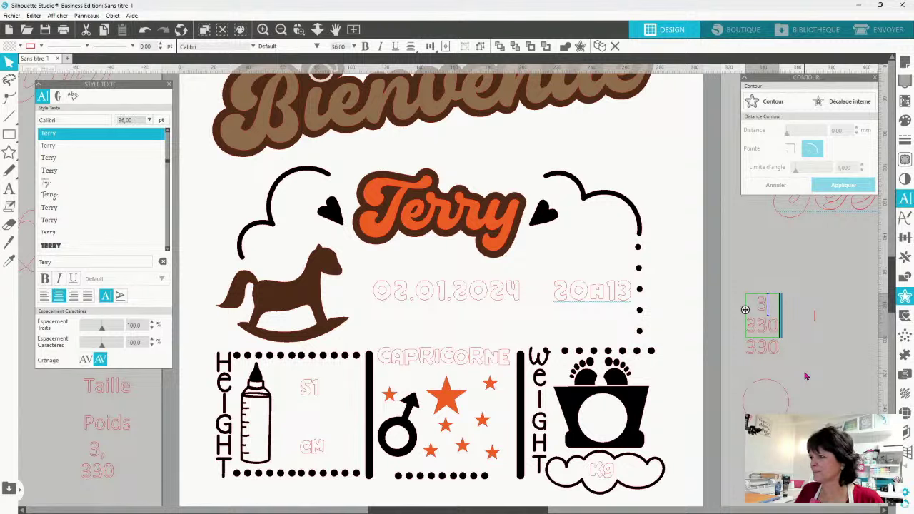
key(Delete)
key(Delete)
key(Delete)
key(Delete)
click(776, 326)
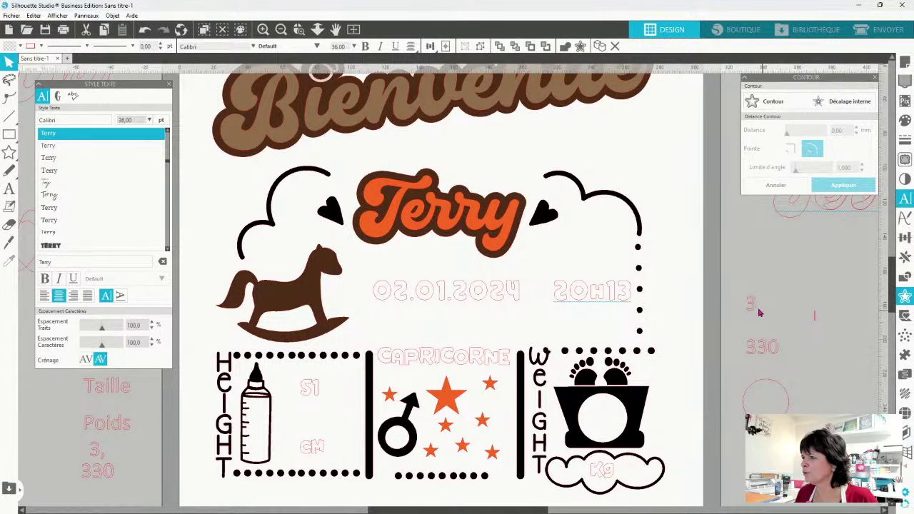
Copy CAPRICORNE's text style onto the single 3 and place it in the upper part of the baby scale's round dial
click(756, 309)
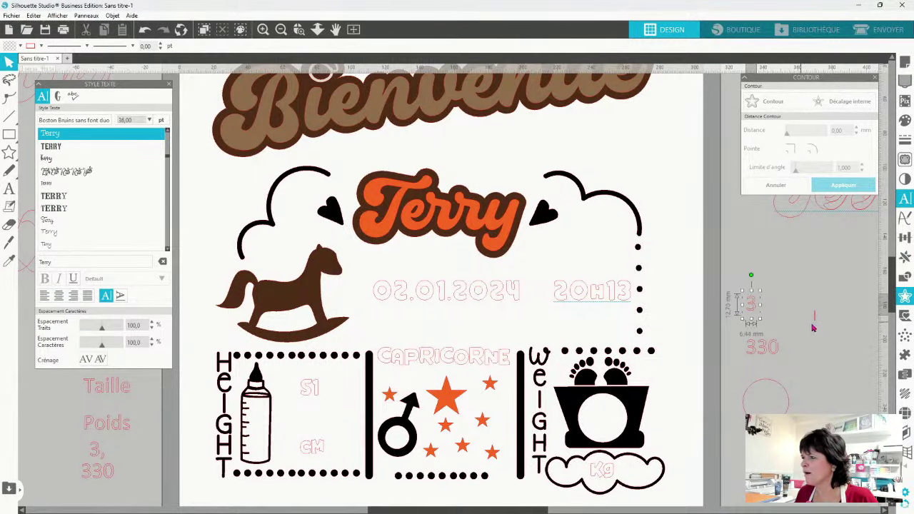
click(9, 262)
click(492, 355)
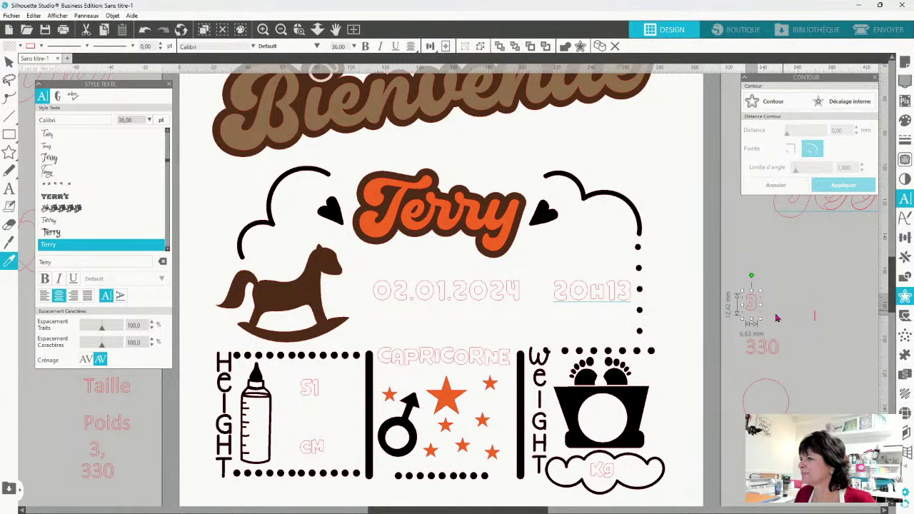
drag(755, 312, 602, 414)
Copy the text style of the dial's 3 onto the 330 and attach the 330 to the small circle's curve
click(769, 357)
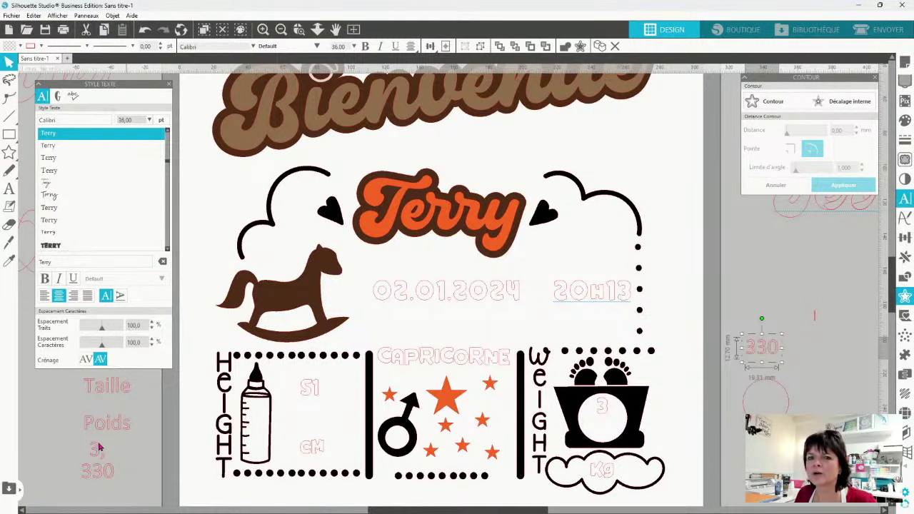
click(9, 261)
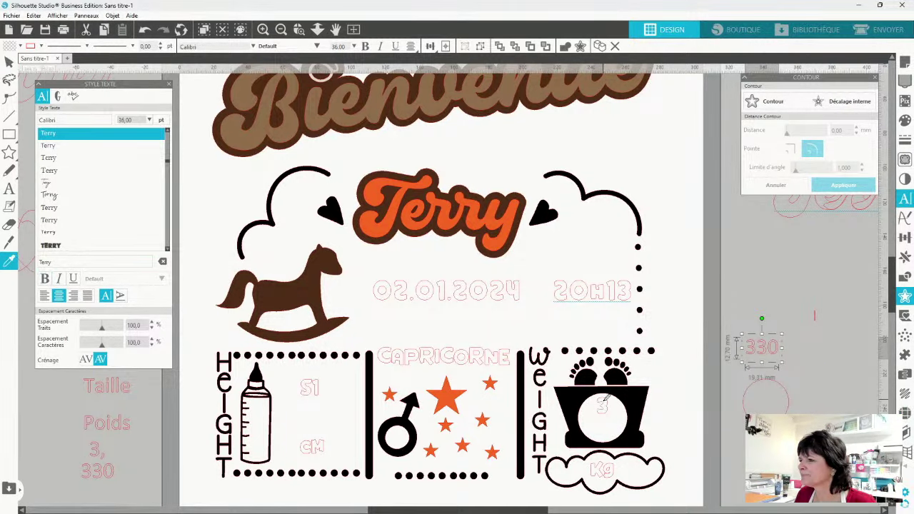
click(606, 402)
double_click(764, 358)
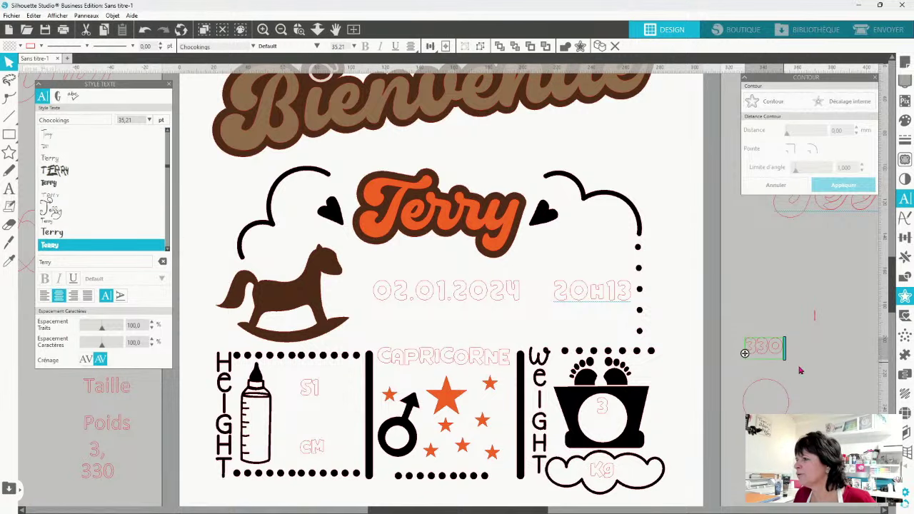
drag(745, 353, 755, 412)
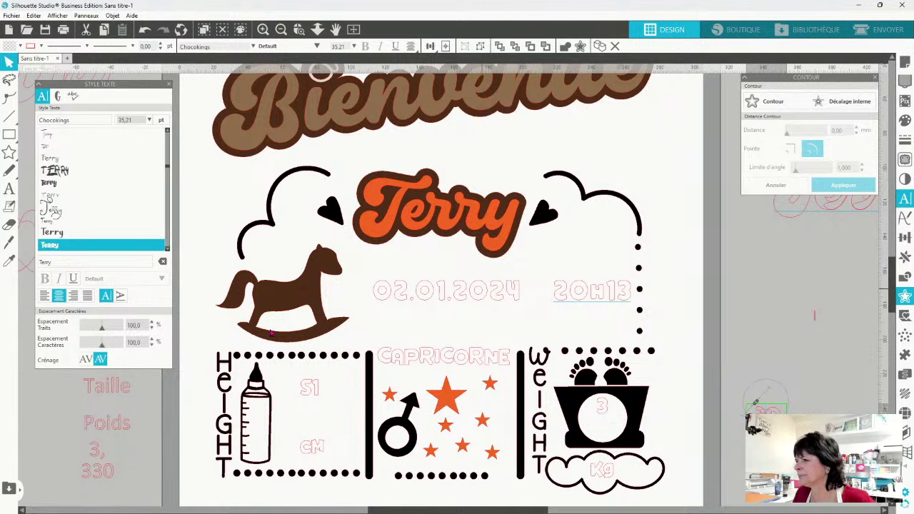
Widen the curved 330's character spacing through 125, 150 and 200 to 250%, and slide it along the circle
click(140, 344)
text(125)
key(Return)
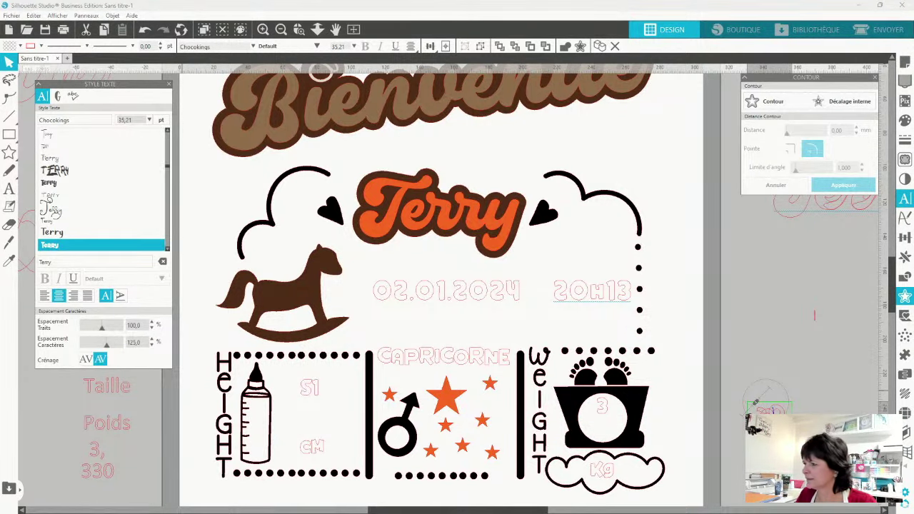
double_click(145, 342)
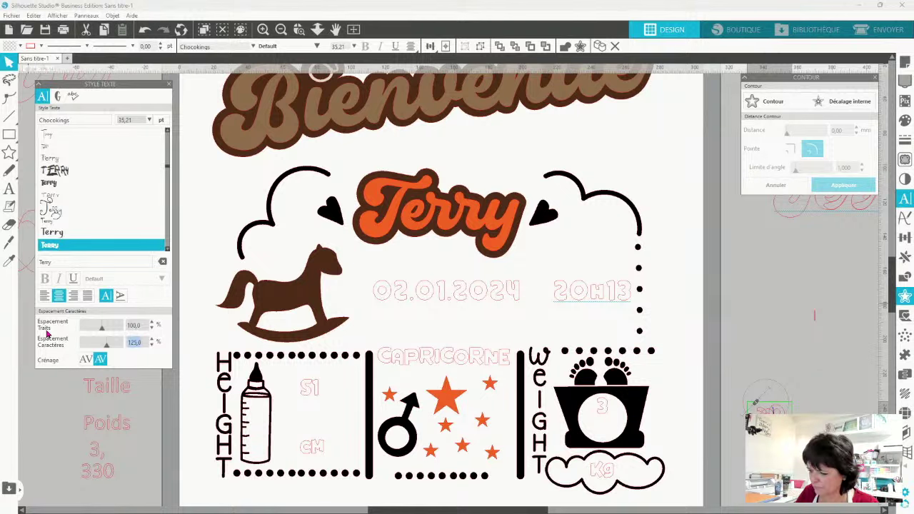
text(150)
key(Return)
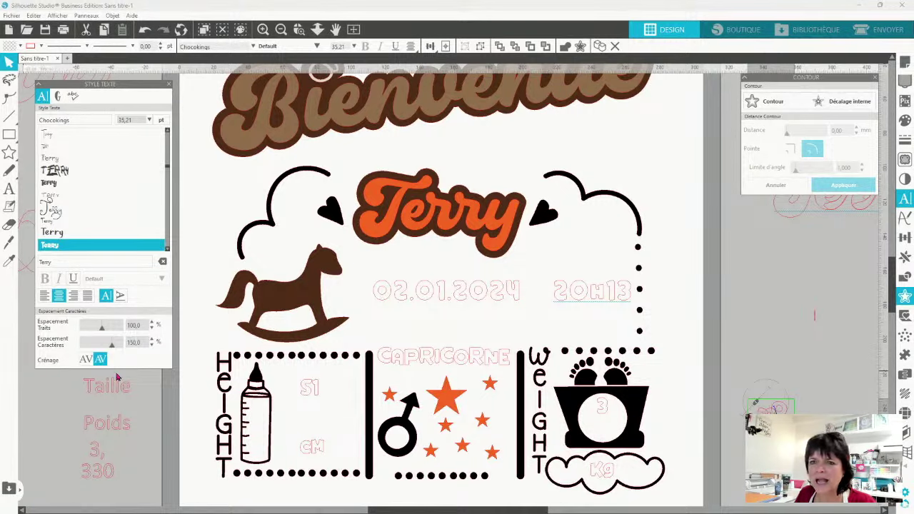
double_click(146, 341)
text(200)
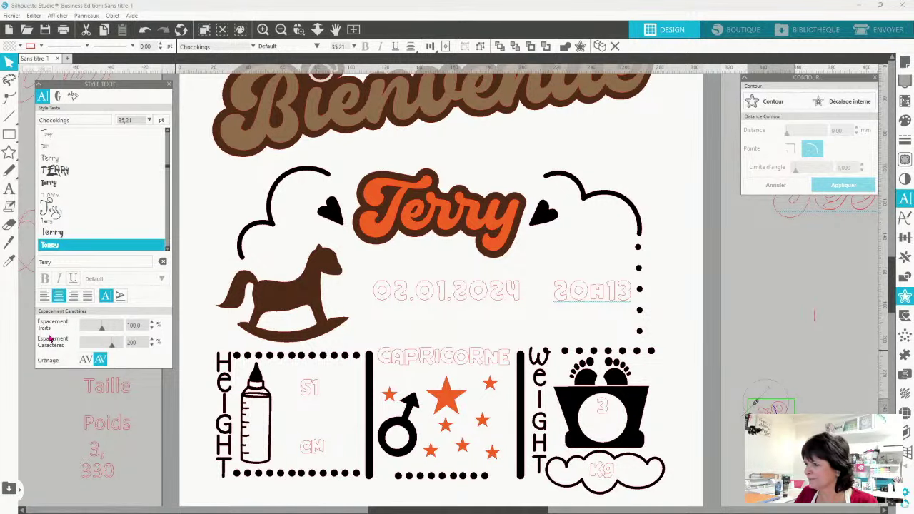
key(Return)
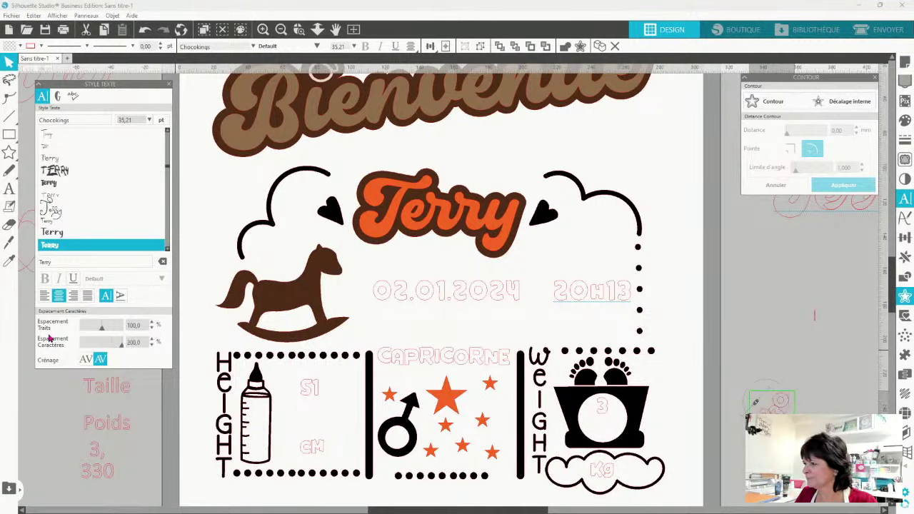
double_click(144, 341)
text(250)
key(Return)
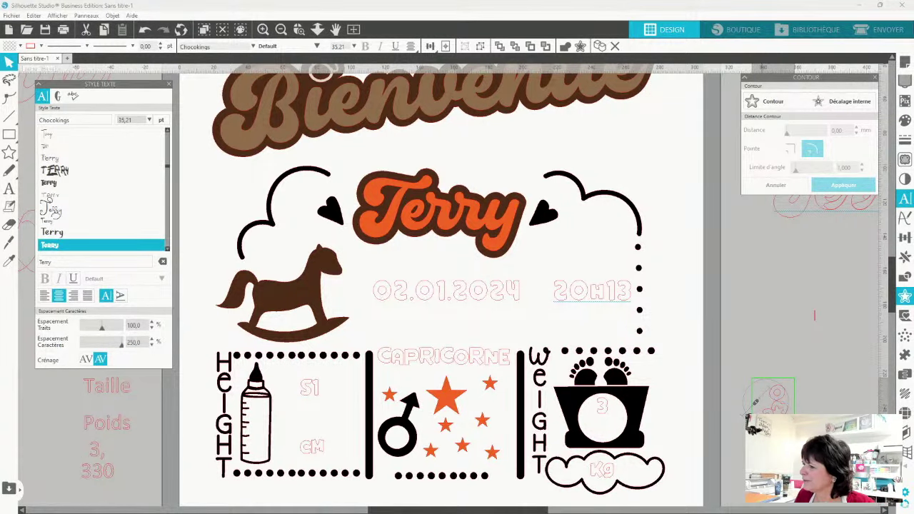
mouse_move(755, 402)
mouse_down()
mouse_move(743, 404)
mouse_move(745, 415)
mouse_move(776, 411)
mouse_move(748, 411)
mouse_move(745, 395)
mouse_up()
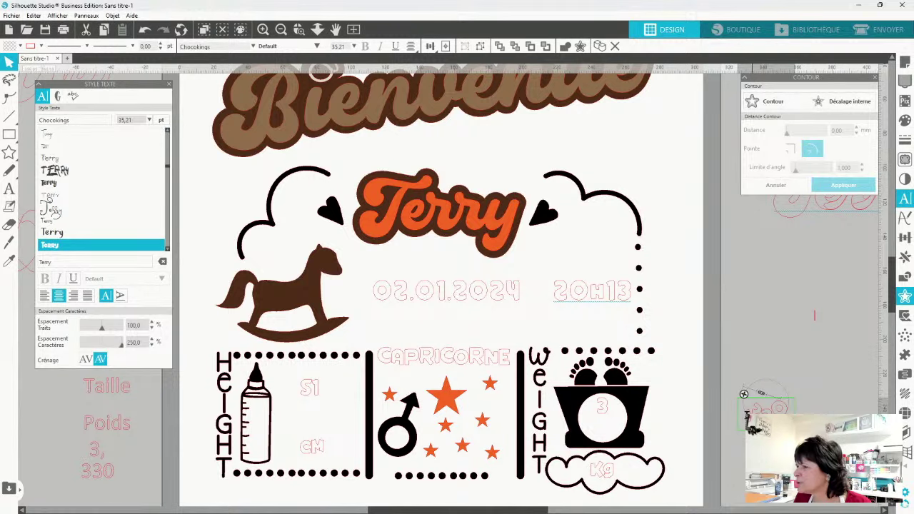
key(Escape)
mouse_move(768, 409)
mouse_down()
mouse_move(768, 455)
mouse_move(768, 397)
mouse_up()
key(Escape)
click(770, 404)
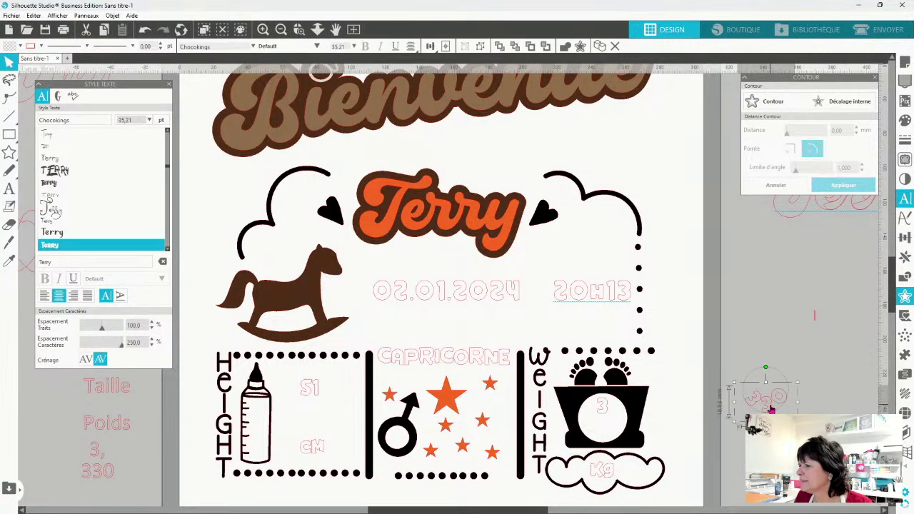
right_click(773, 410)
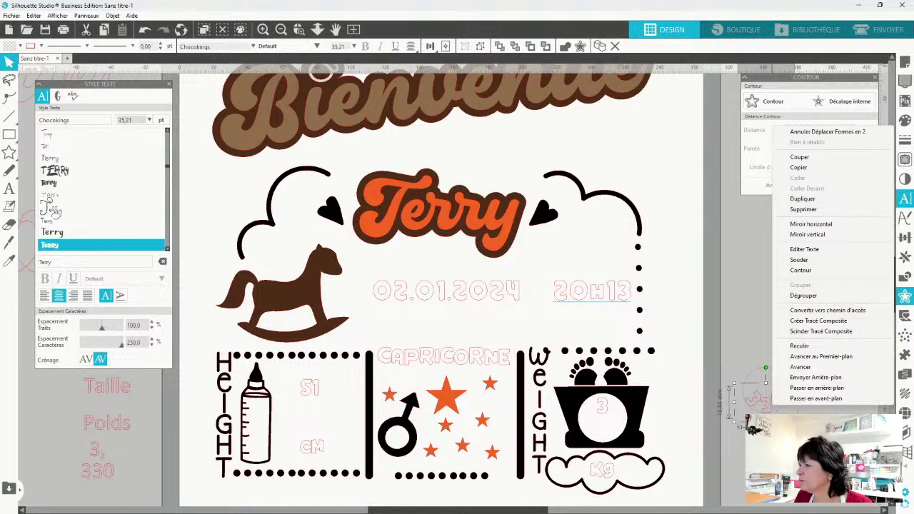
key(Delete)
key(ctrl+z)
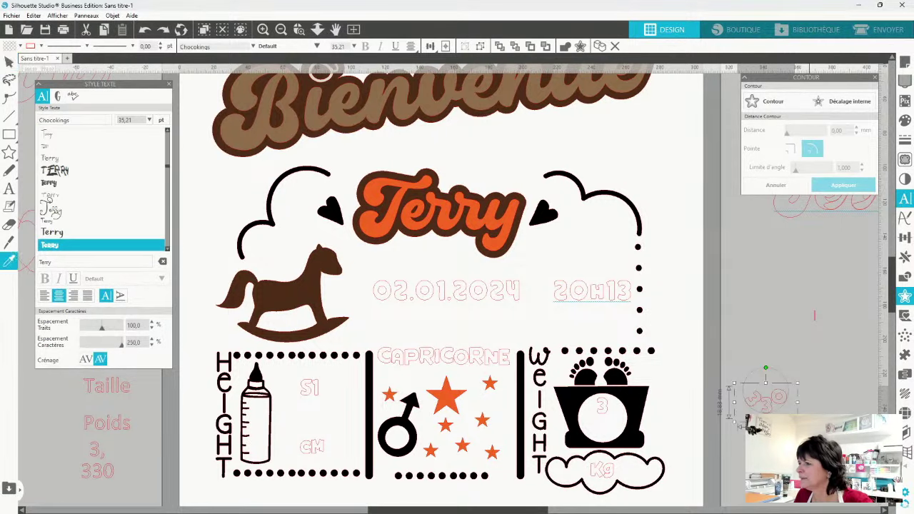
key(i)
key(Escape)
key(ctrl+z)
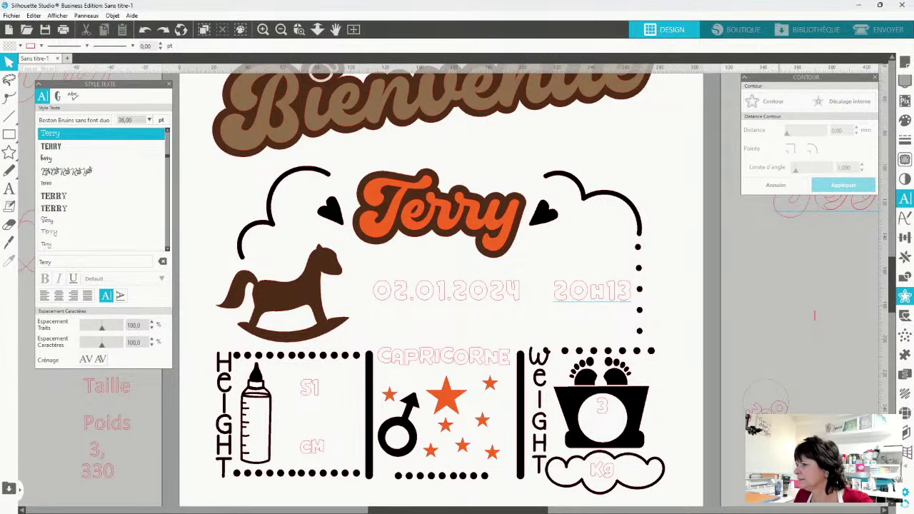
Pull the 330 text off the small circle and set its font size to 24 pt
click(744, 394)
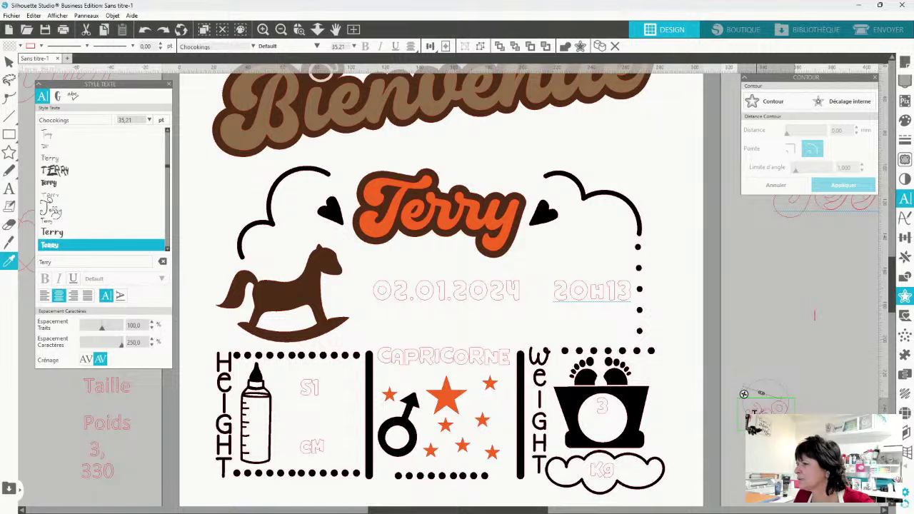
drag(755, 412, 743, 451)
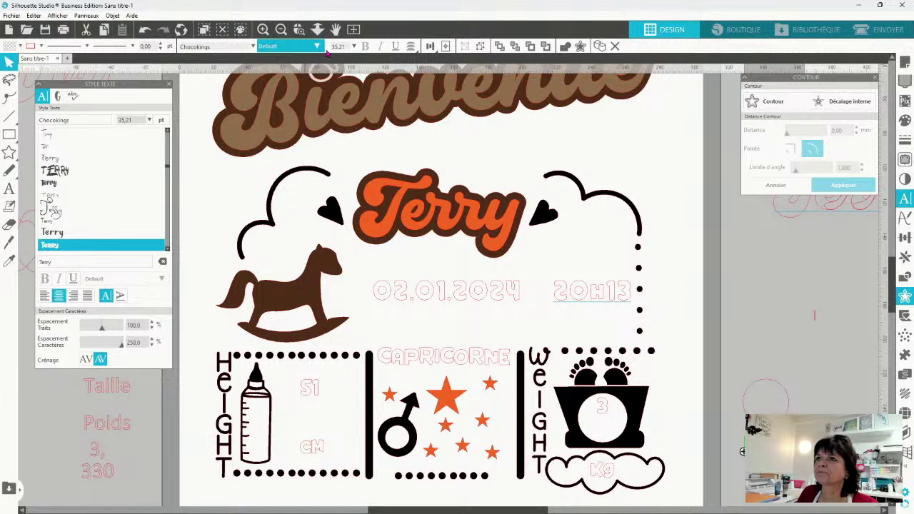
drag(346, 46, 277, 6)
text(24)
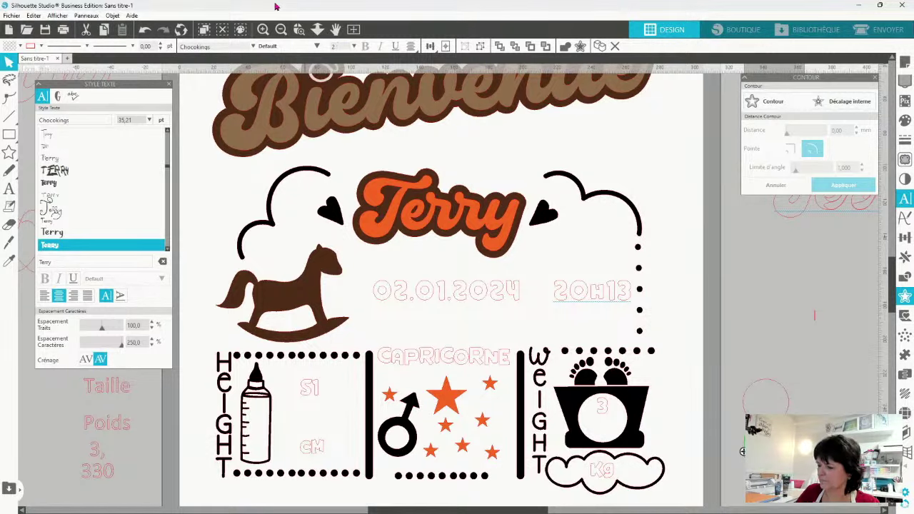
key(Tab)
click(678, 440)
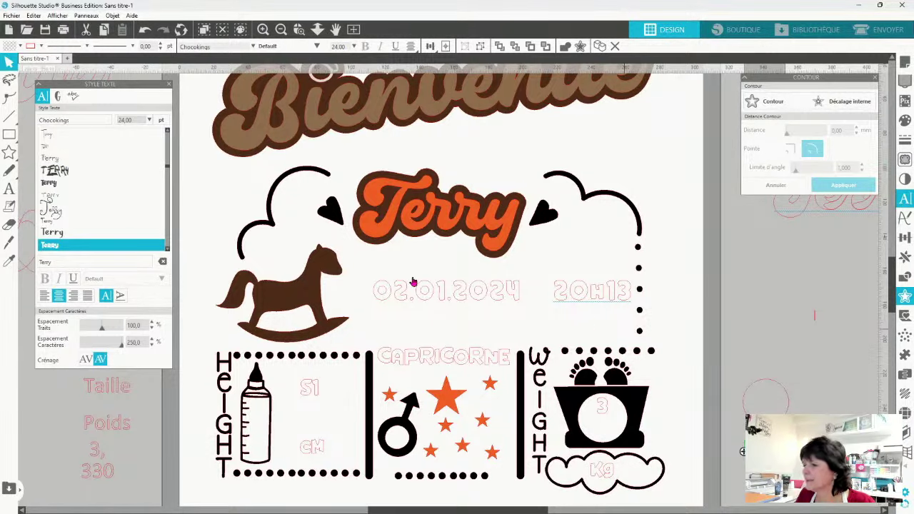
Set the 330's character spacing to 200% and put the text back on the circle's curve
drag(143, 343, 42, 326)
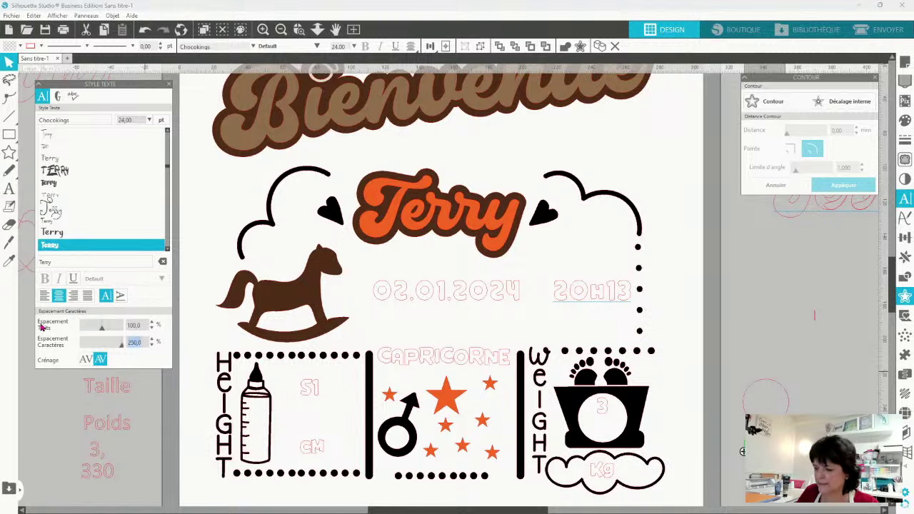
text(200)
click(212, 455)
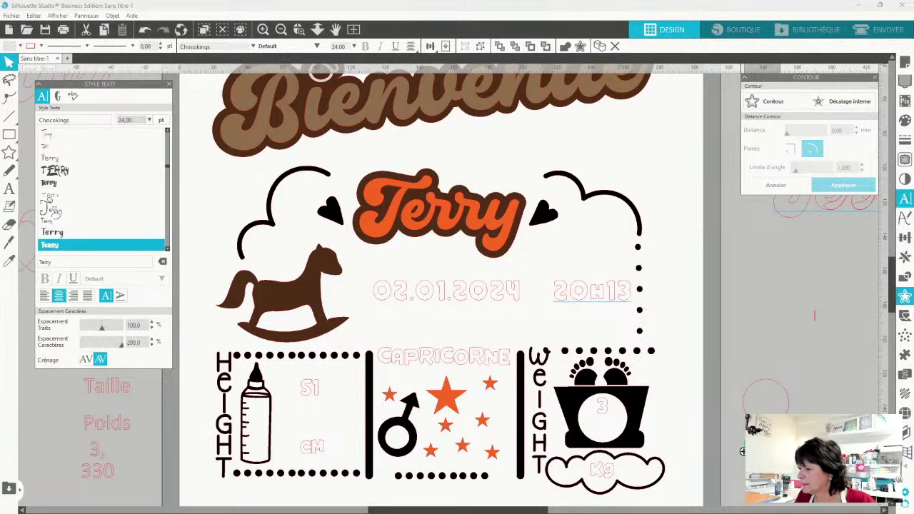
drag(743, 452, 741, 425)
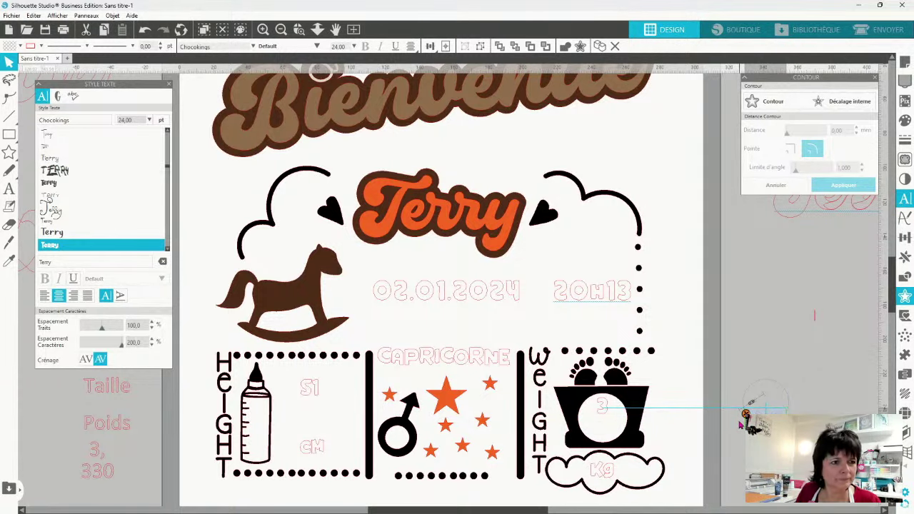
Move the circle and its curved 330 together to the free area higher up beside the sheet
drag(739, 425, 733, 286)
click(767, 381)
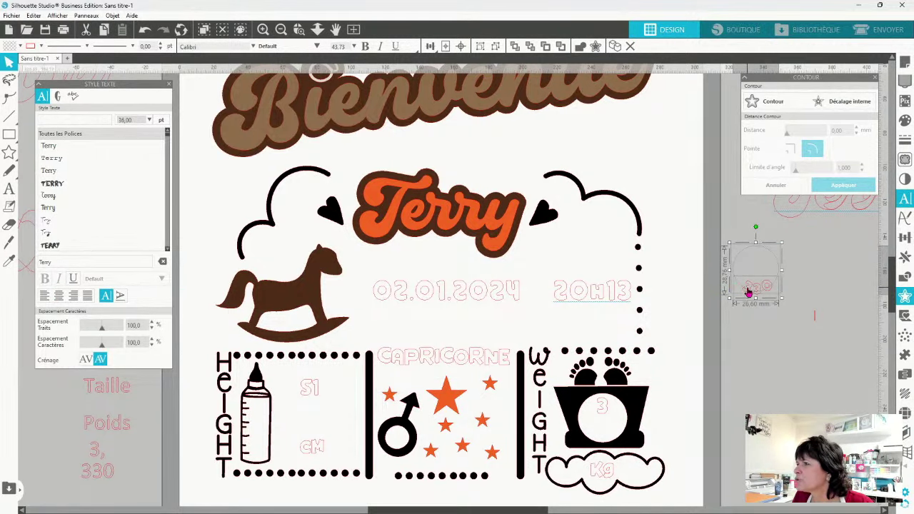
drag(747, 292, 747, 269)
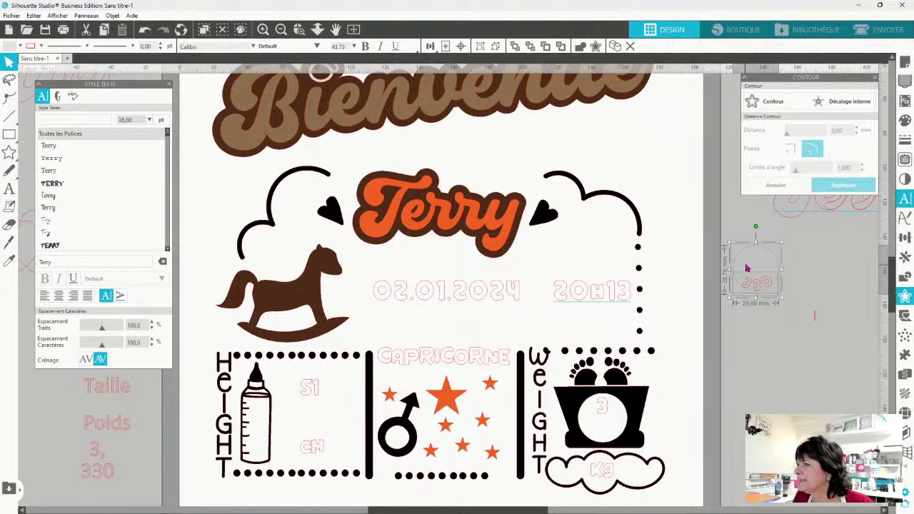
Turn the curved 330 into a compound path and place it in the scale's round dial beneath the 3
right_click(760, 334)
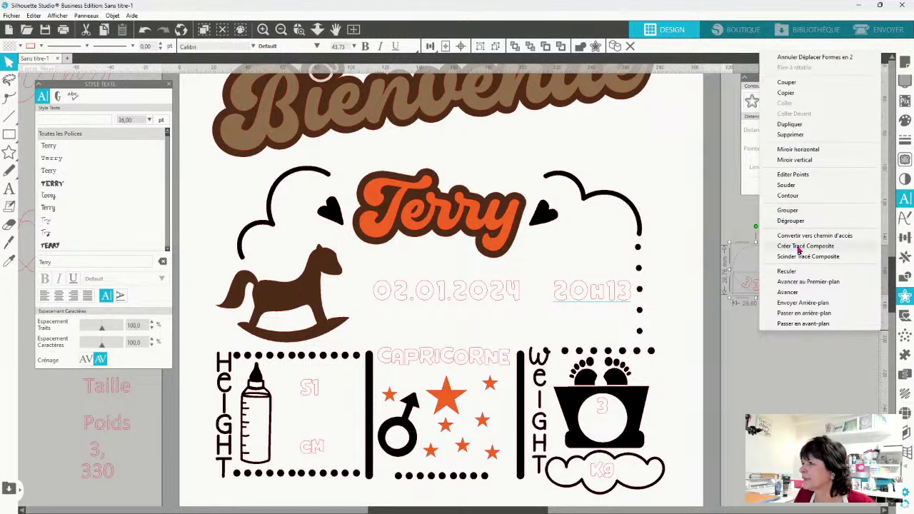
click(758, 287)
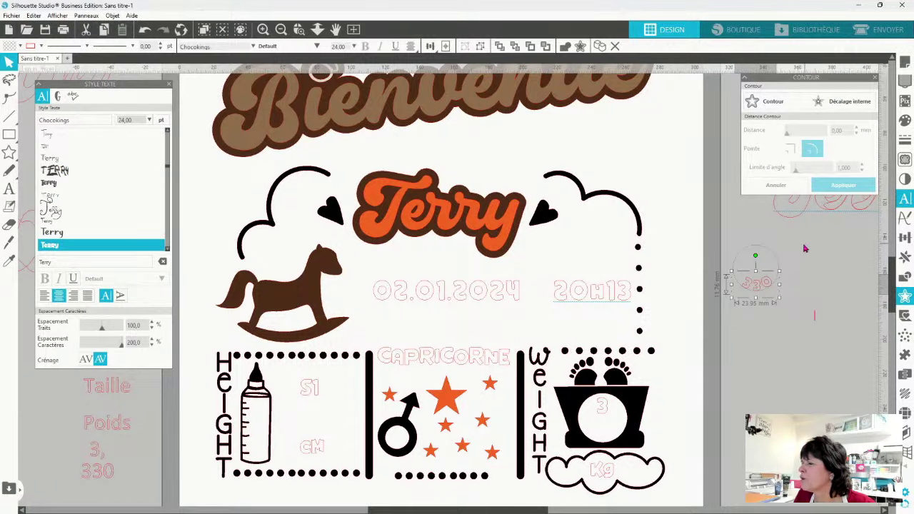
right_click(758, 287)
click(832, 272)
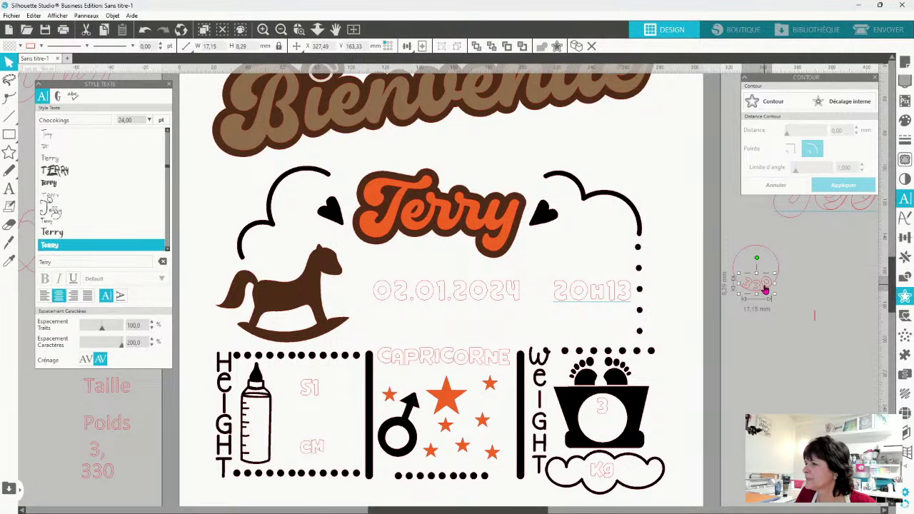
drag(757, 286, 605, 438)
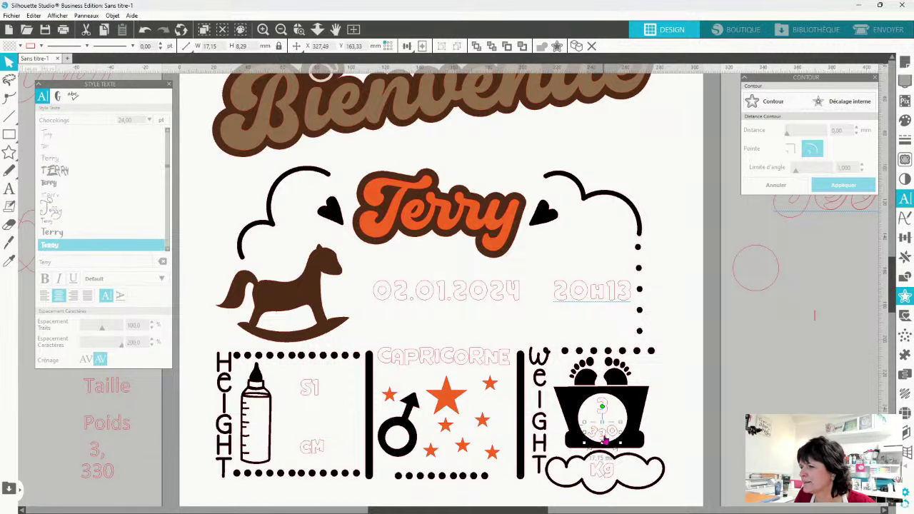
Duplicate the 3 in the dial and move the copy to the free area beside the sheet as a spare
click(609, 411)
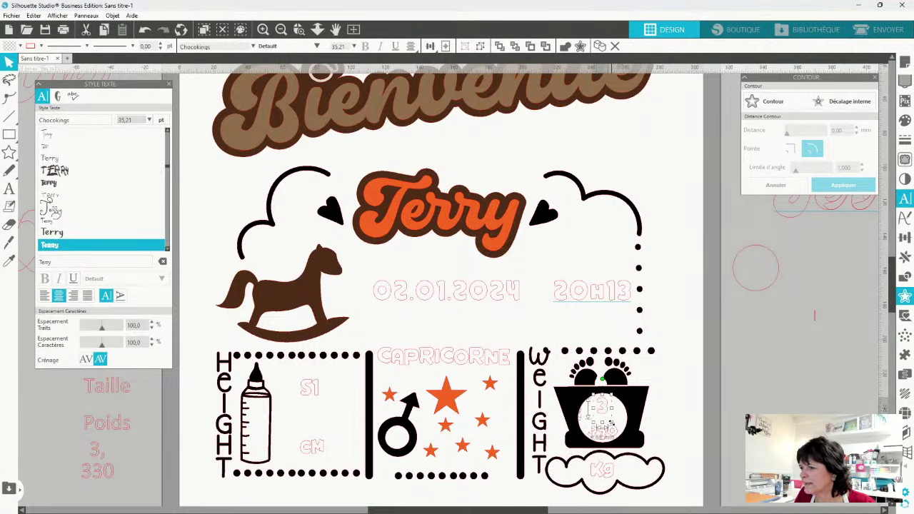
right_click(751, 461)
click(732, 470)
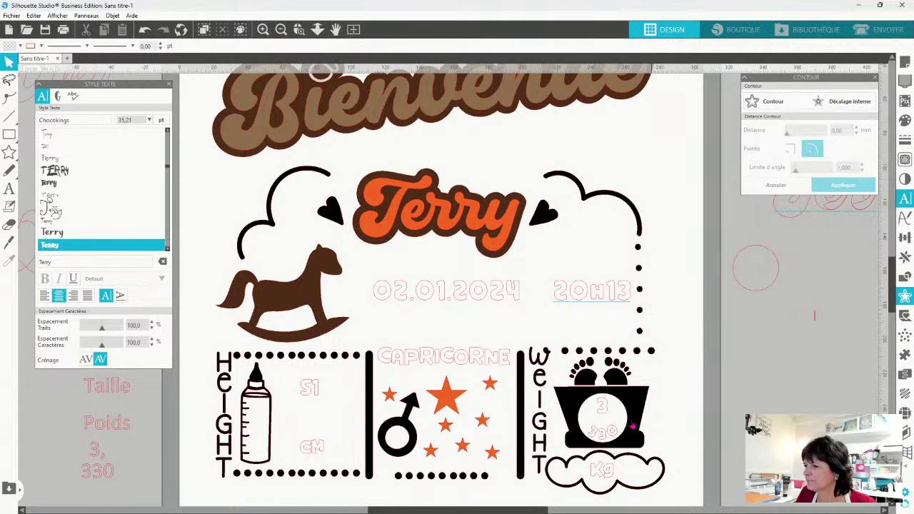
click(604, 412)
key(ctrl+Right)
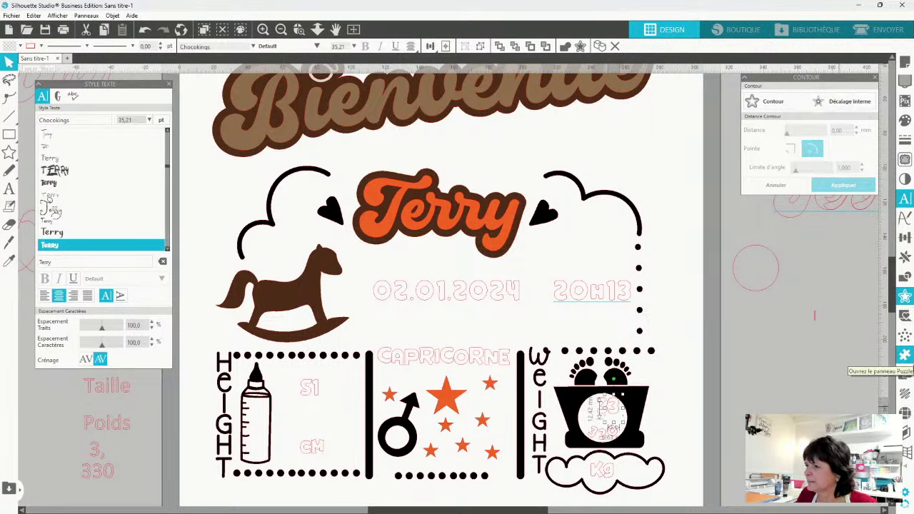
key(ctrl+v)
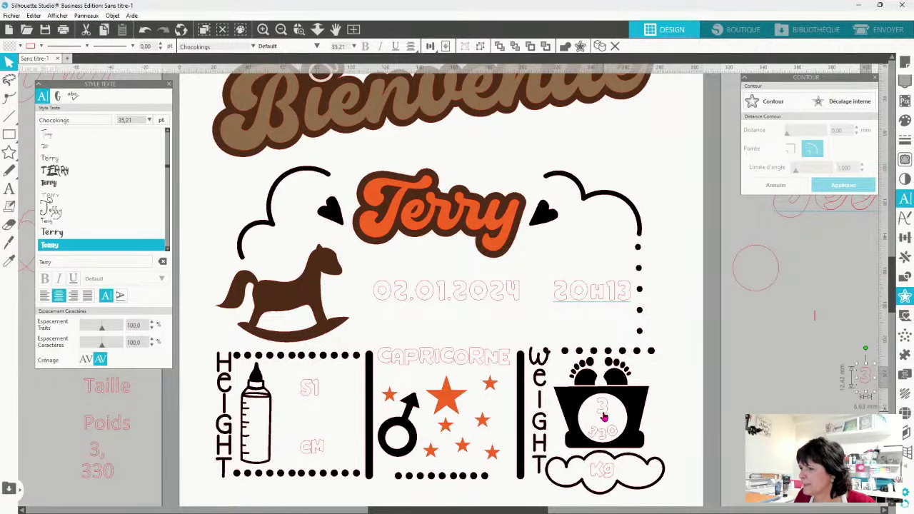
Turn the dial's 3 into a compound path and enlarge it to fill the space above the 330
click(604, 419)
right_click(765, 412)
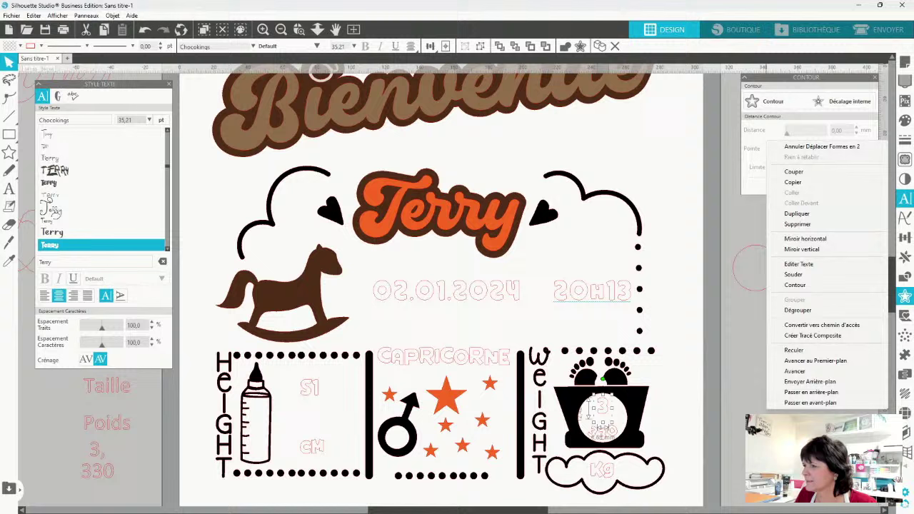
click(816, 335)
mouse_move(612, 418)
mouse_down()
mouse_move(623, 435)
mouse_move(612, 422)
mouse_up()
mouse_move(613, 422)
mouse_down()
mouse_move(588, 437)
mouse_move(620, 394)
mouse_move(610, 424)
mouse_move(614, 414)
mouse_up()
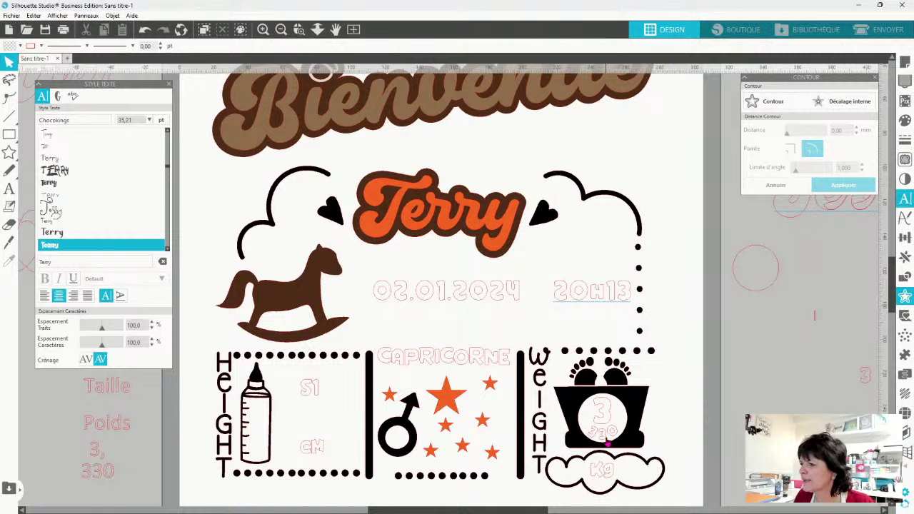
click(606, 442)
click(606, 443)
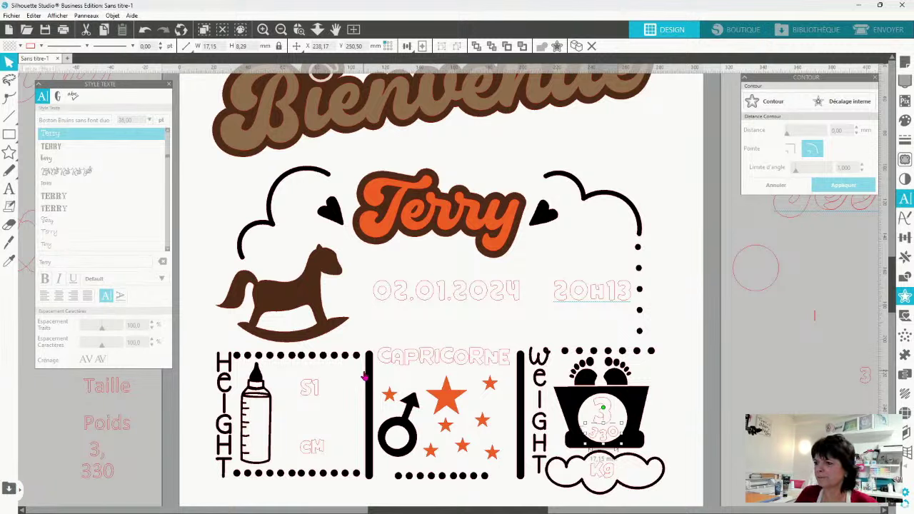
Enlarge the CM text in the height box and the Kg text in the cloud freehand
click(321, 457)
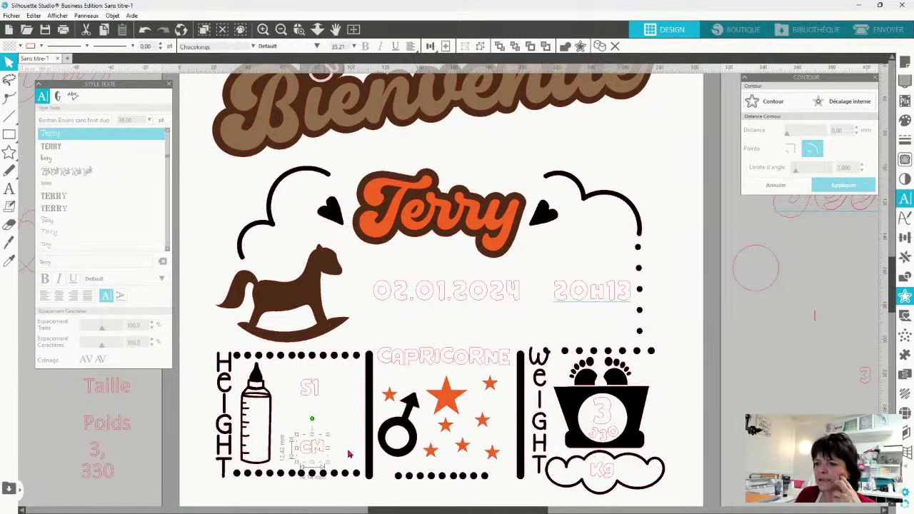
drag(330, 437, 316, 456)
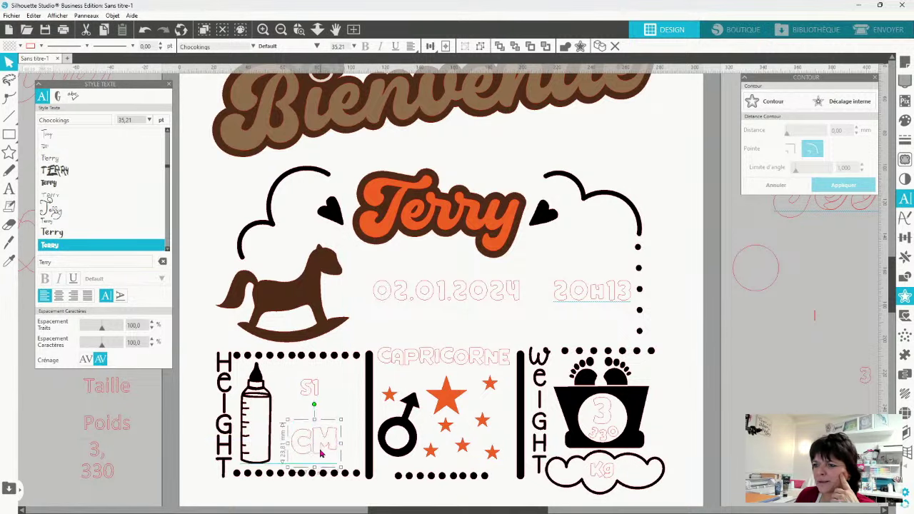
click(619, 470)
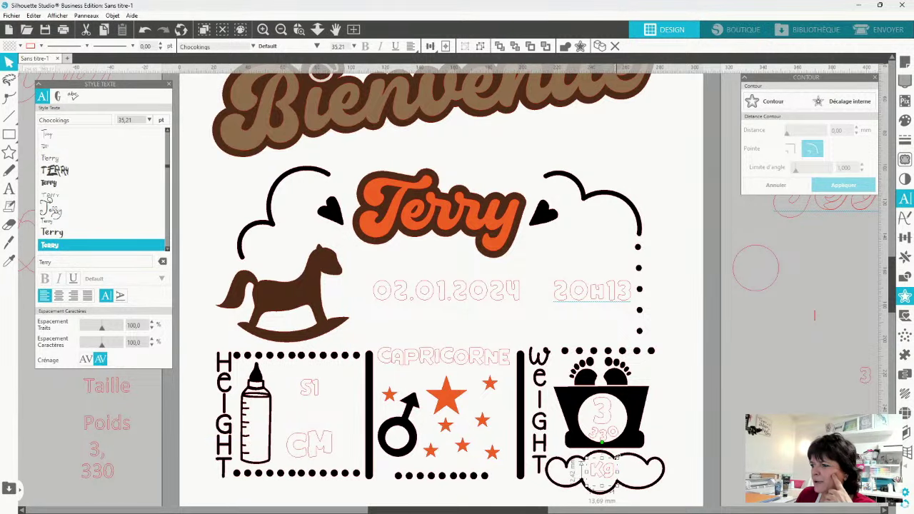
drag(617, 457, 611, 483)
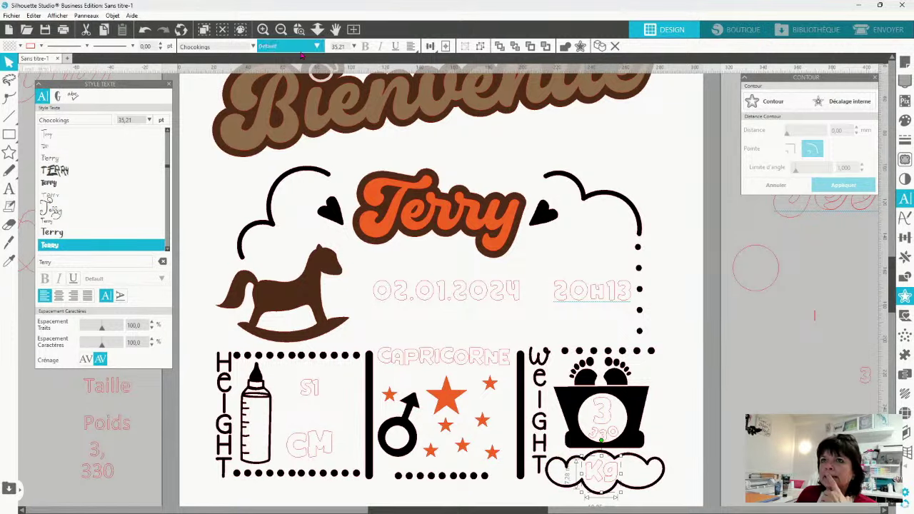
Try the Kg text in the cloud at font sizes 321 pt and 32 pt
click(349, 46)
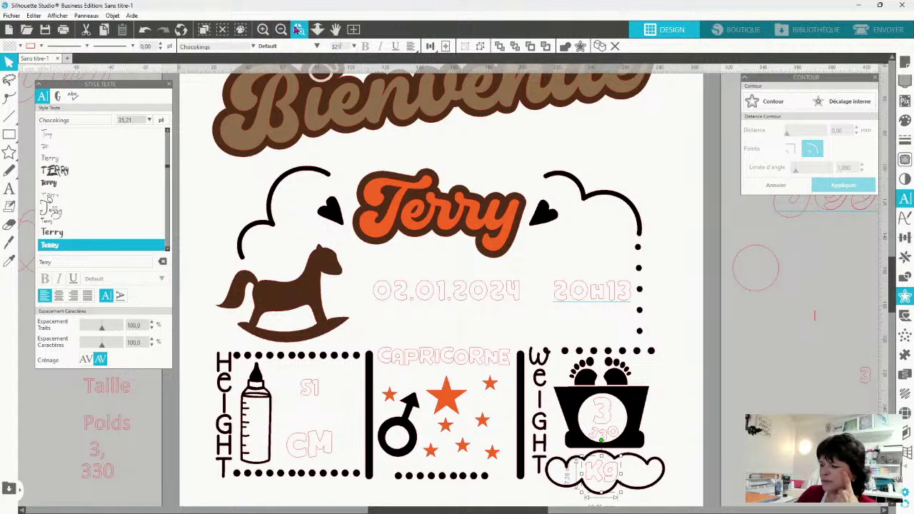
text(321)
key(Return)
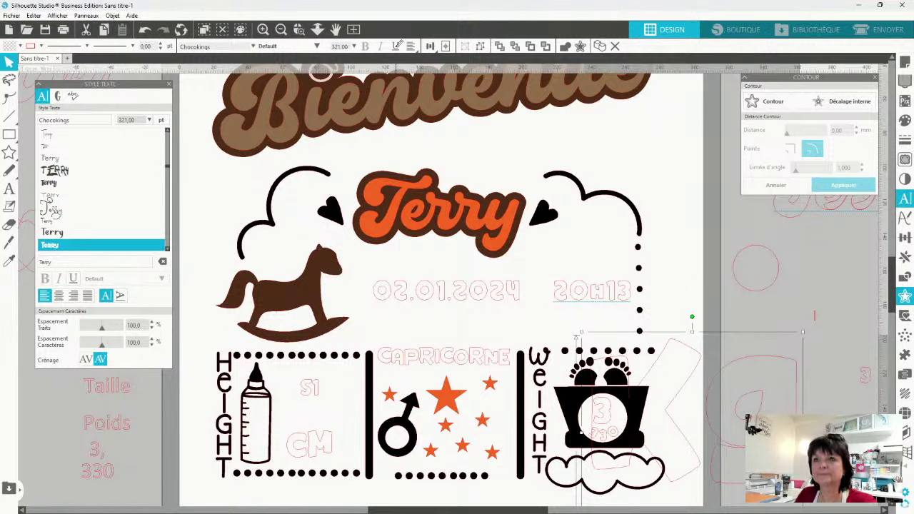
key(ctrl+z)
drag(350, 46, 309, 46)
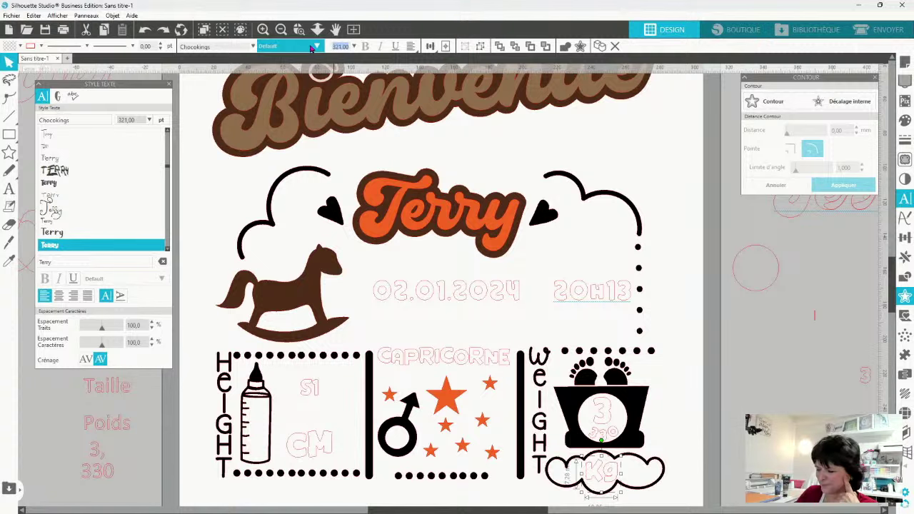
text(32)
key(Return)
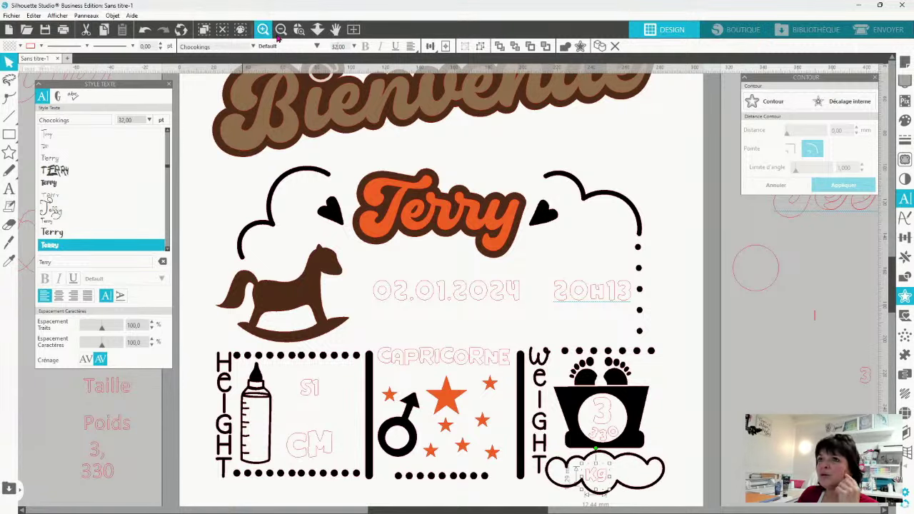
Set the Kg text to 36 pt and centre it inside the cloud
drag(345, 46, 317, 35)
text(36)
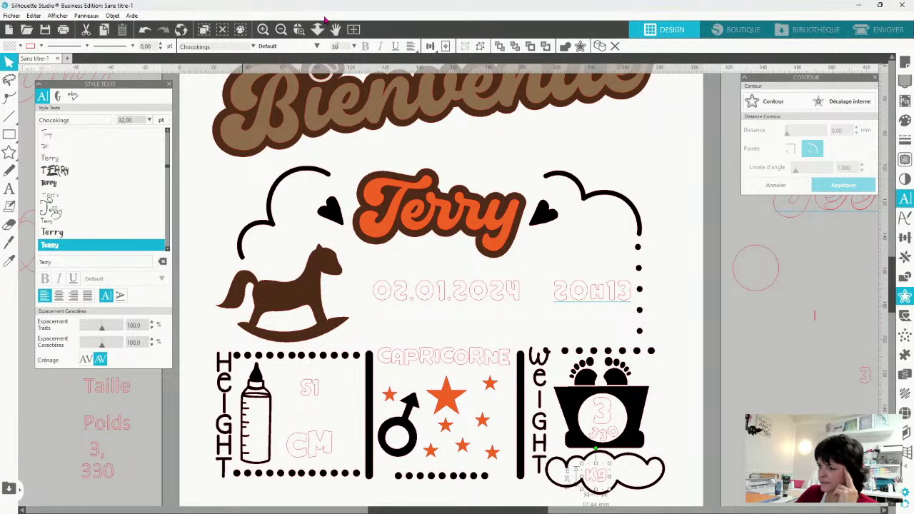
key(Return)
drag(597, 475, 609, 477)
Set the CM text in the height box to 36 pt and centre it beneath the 51
click(314, 446)
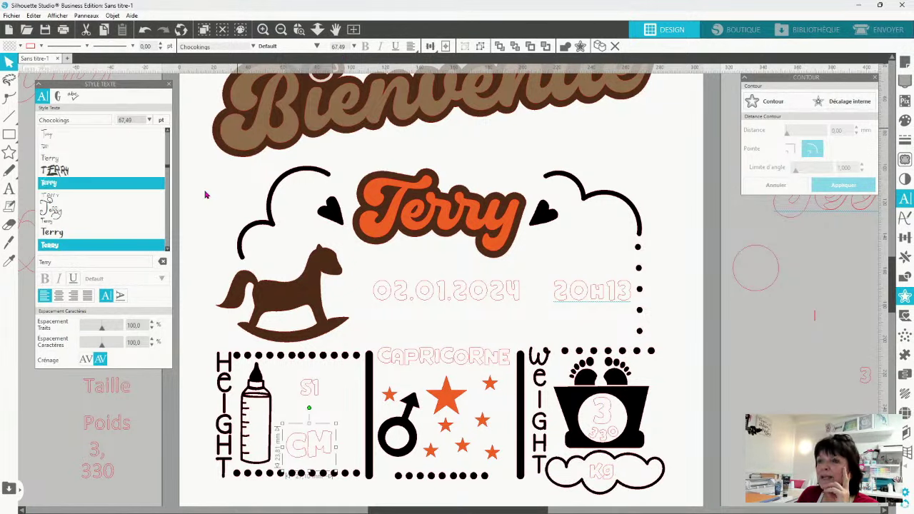
click(343, 44)
text(36)
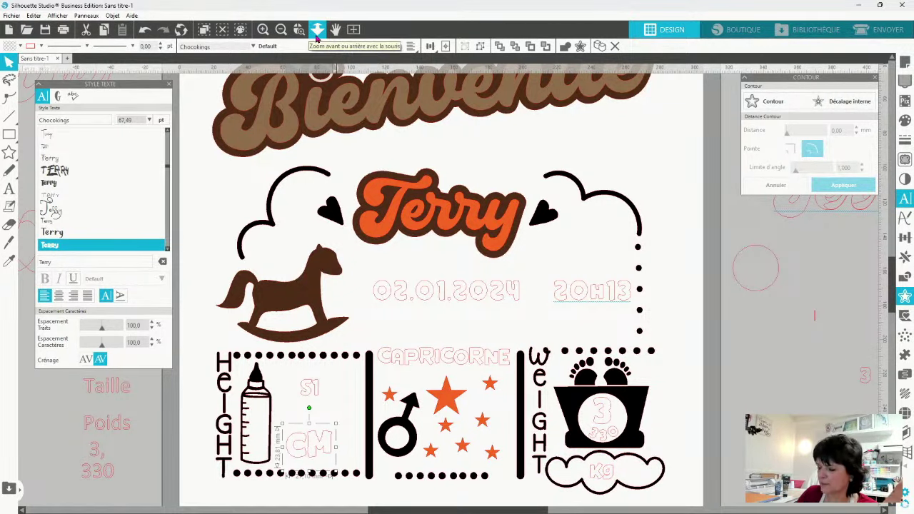
key(Return)
drag(309, 456, 323, 454)
Copy the birth date's text style onto the word Taille beside the sheet and duplicate the word next to it
click(107, 389)
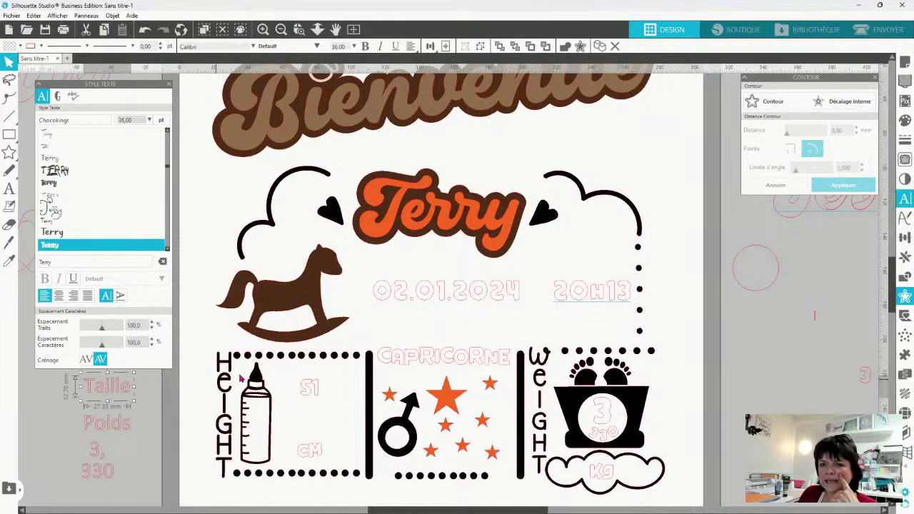
click(10, 263)
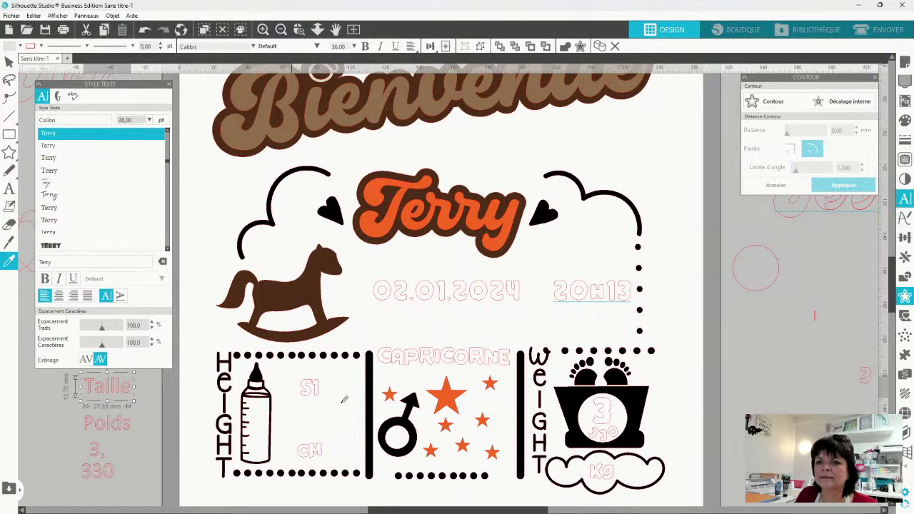
click(402, 293)
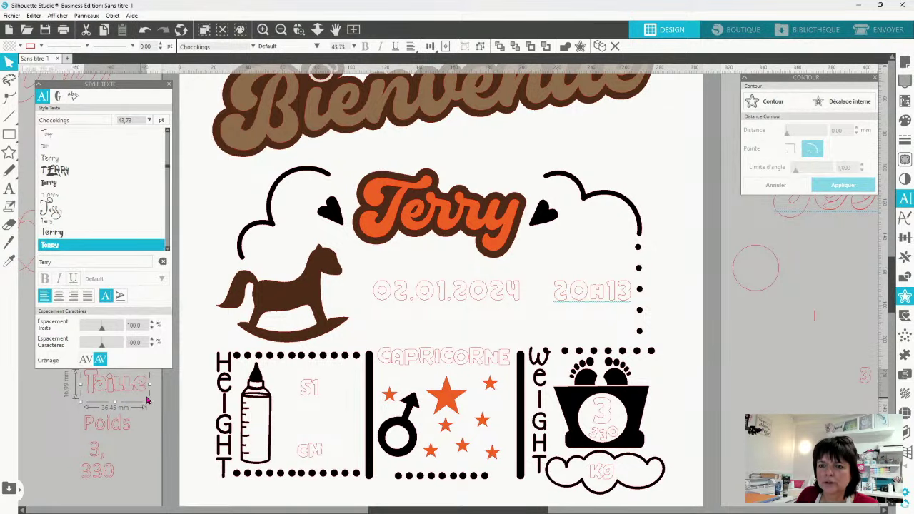
drag(126, 390, 105, 395)
key(ctrl+Right)
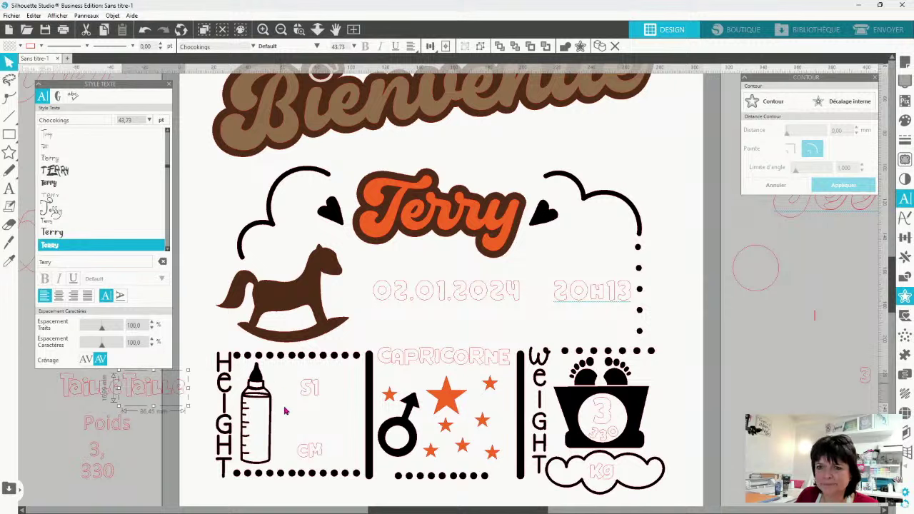
Switch the duplicated Taille to vertical text and move it beside the HEIGHT lettering
double_click(122, 395)
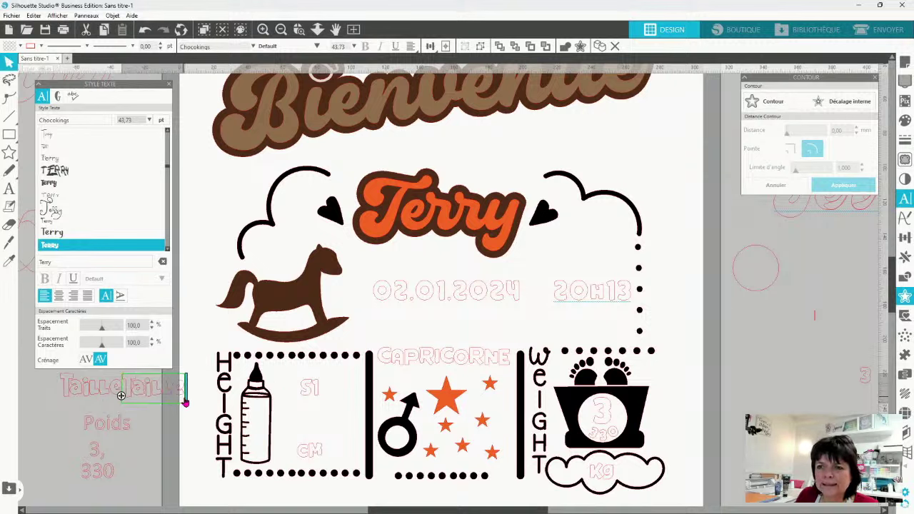
mouse_move(187, 393)
mouse_down()
mouse_move(159, 402)
mouse_move(188, 400)
mouse_up()
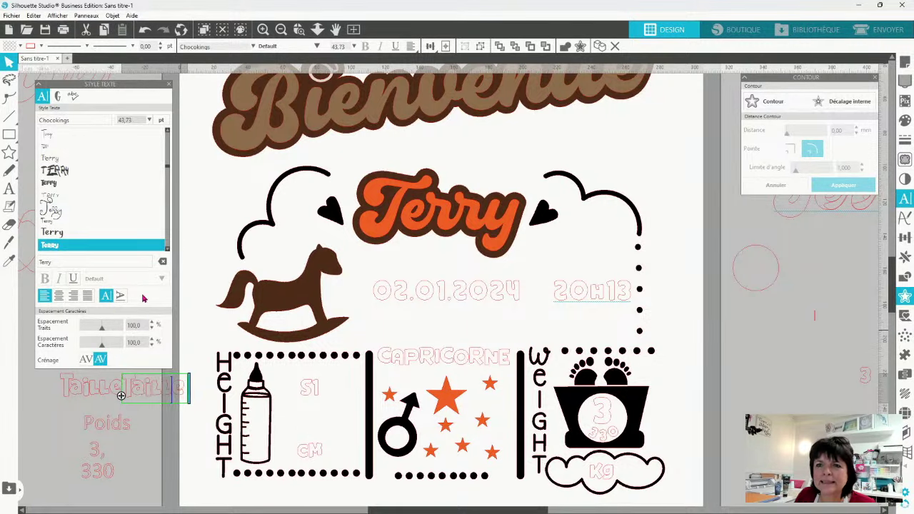
click(119, 300)
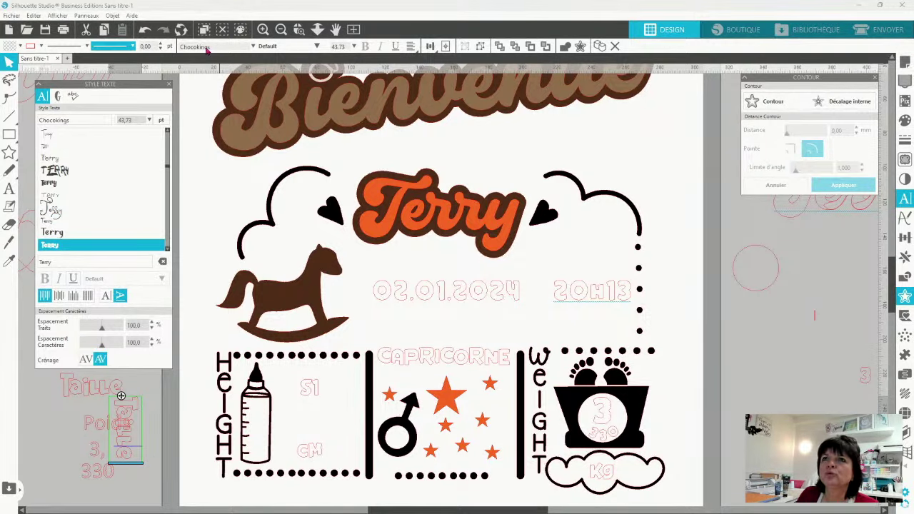
drag(142, 440, 212, 423)
Delete the vertical HEIGHT lettering beside the baby bottle
click(221, 393)
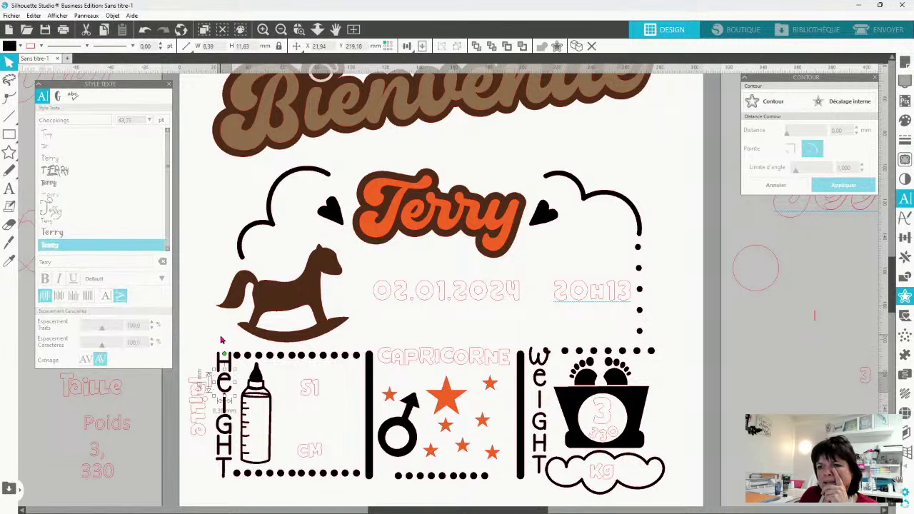
key(Delete)
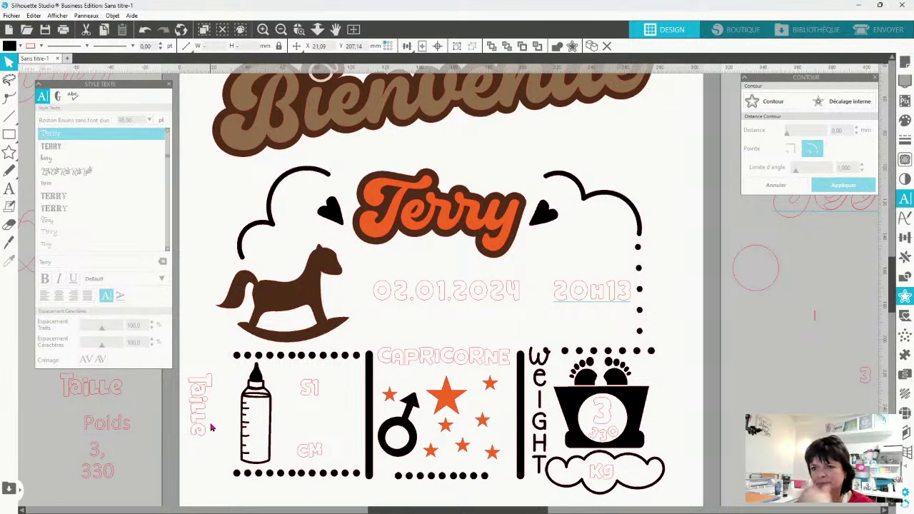
Try to enlarge and position the vertical Taille along the edge of the height box
click(213, 421)
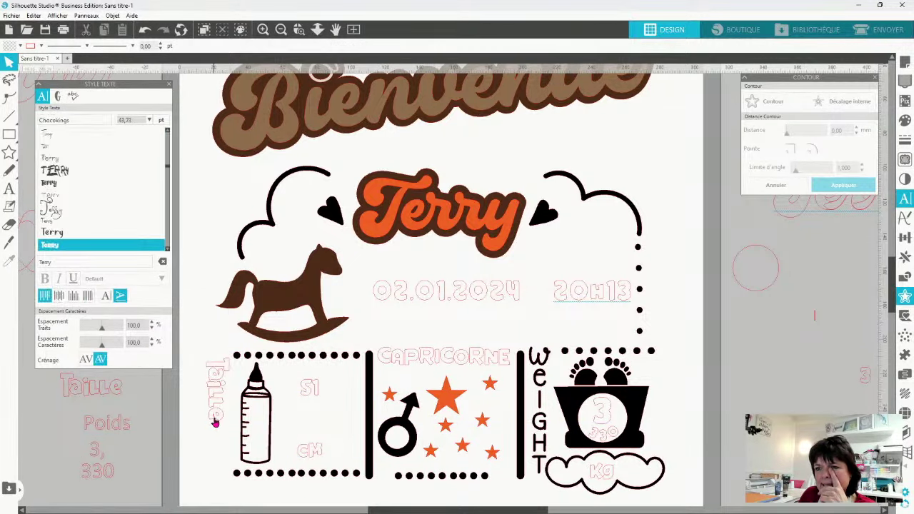
drag(194, 428, 219, 472)
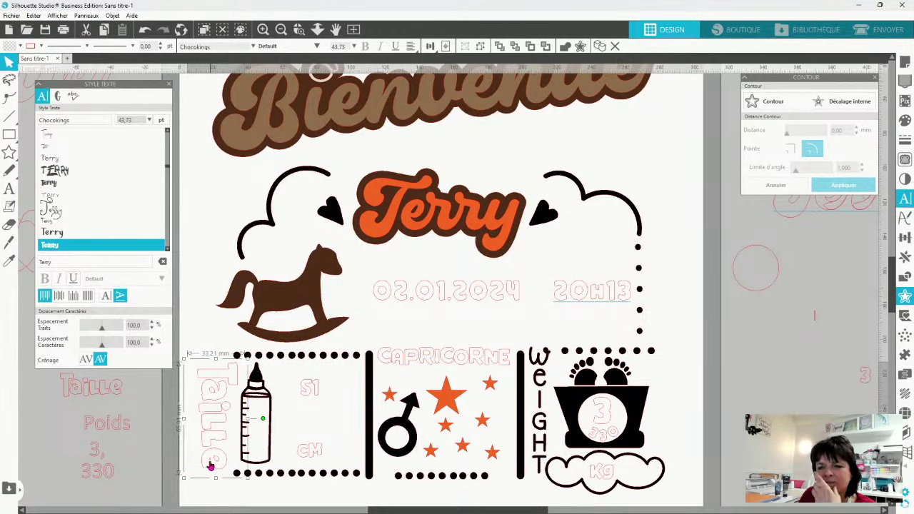
drag(234, 442, 223, 438)
key(ctrl+z)
key(ctrl+z)
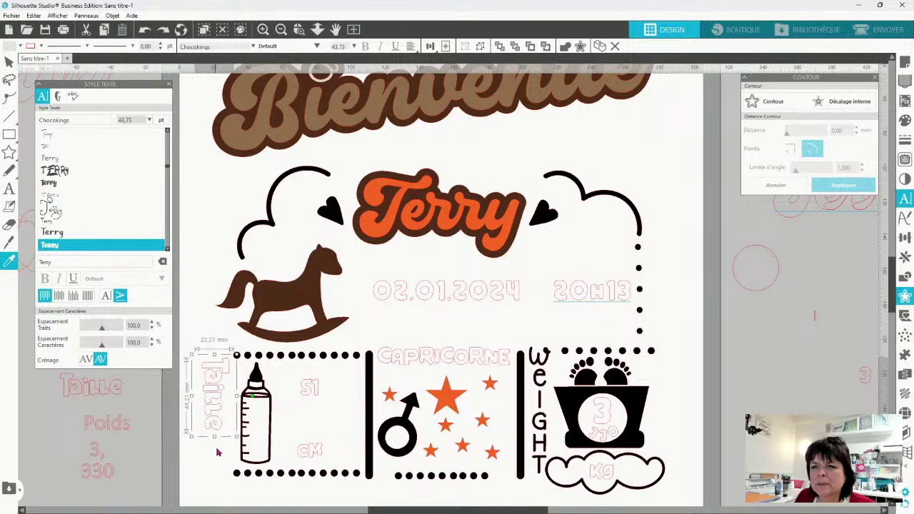
click(220, 449)
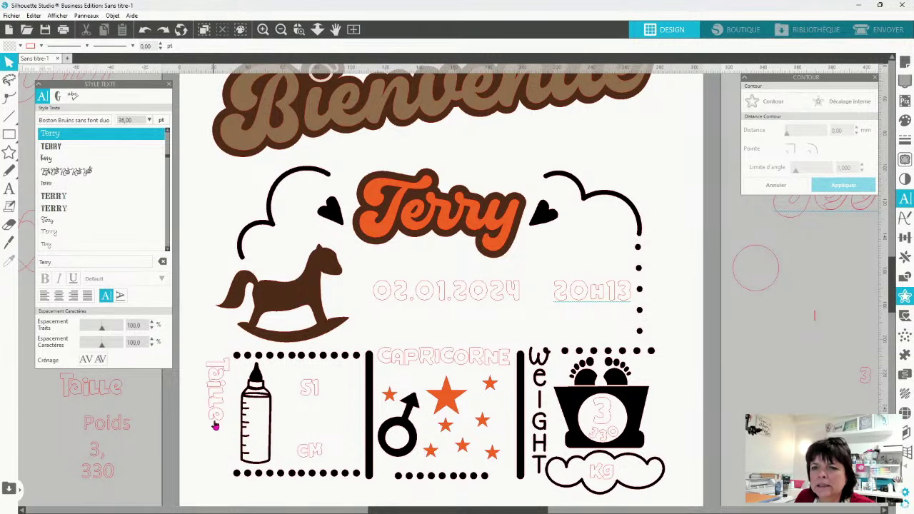
click(215, 418)
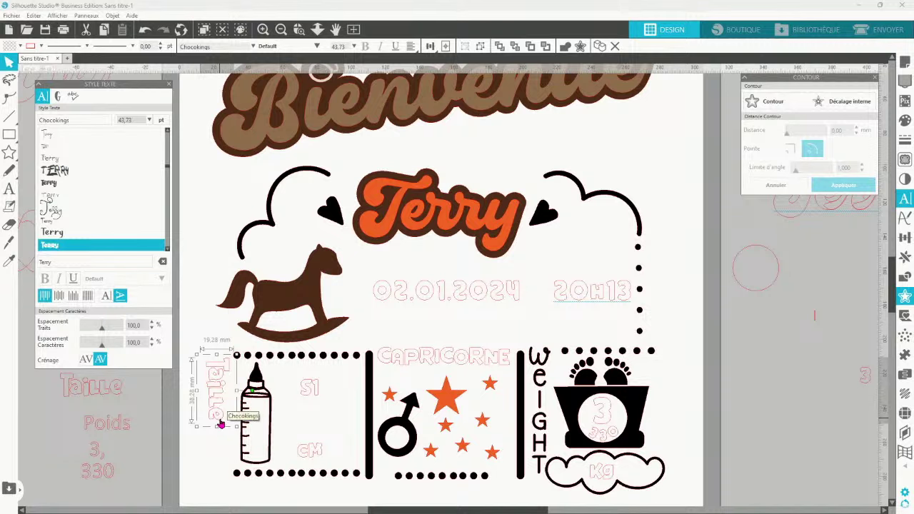
drag(220, 425, 221, 443)
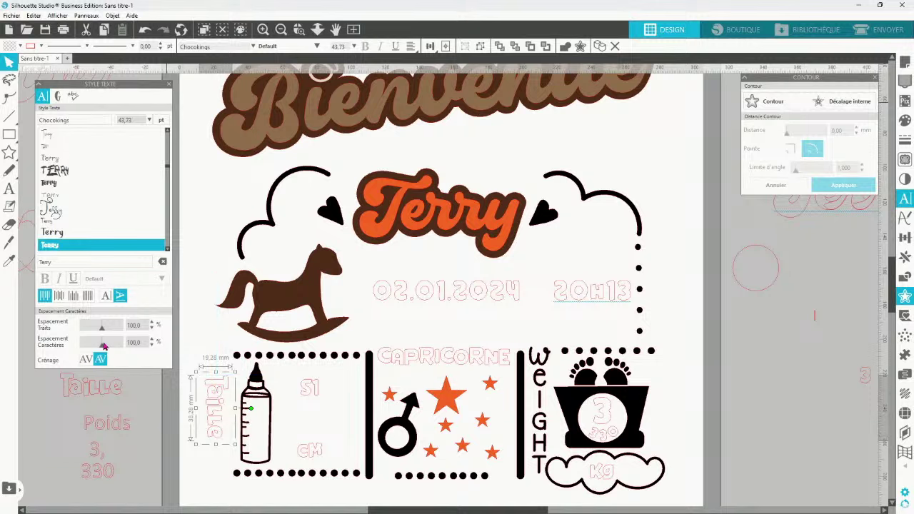
Set the Taille copy back to horizontal text, move it beside the bottle and ungroup it into separate letters
click(106, 296)
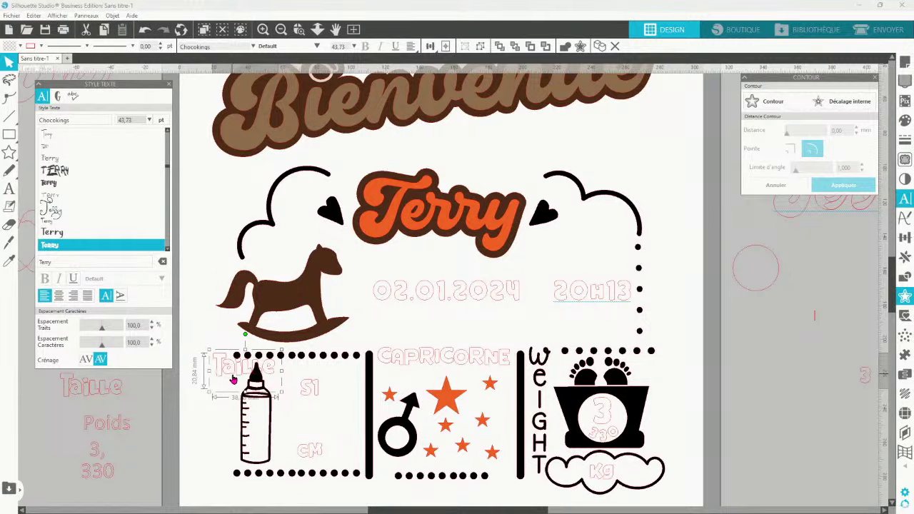
drag(233, 380, 193, 408)
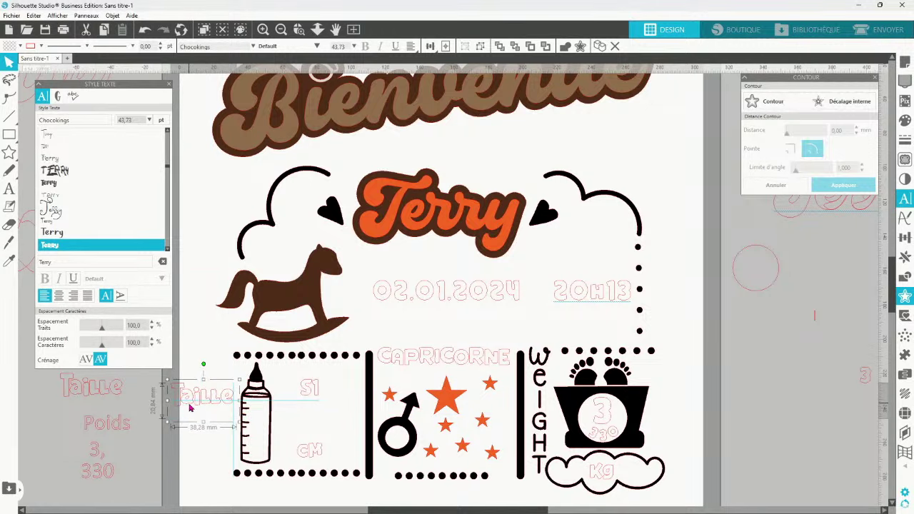
right_click(199, 451)
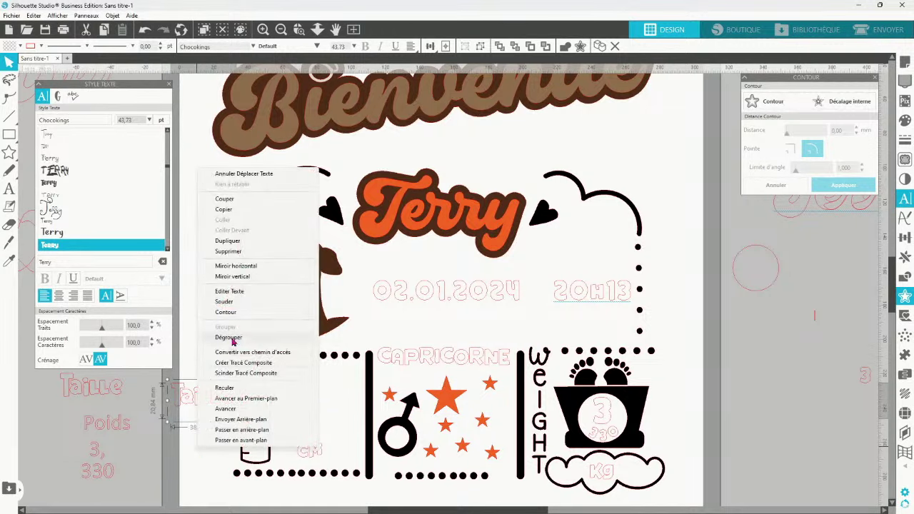
click(225, 340)
click(194, 449)
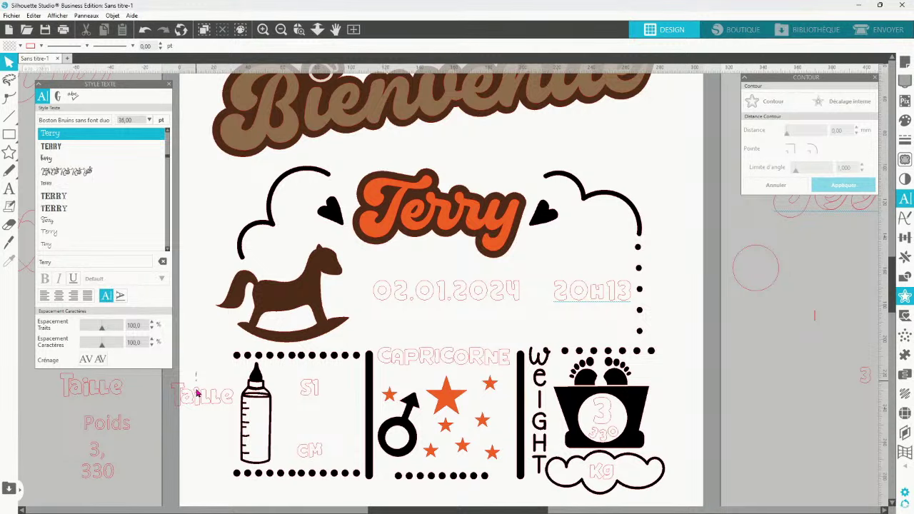
Stack the separate letters of Taille one below another along the sheet's edge, from T down to e
click(198, 394)
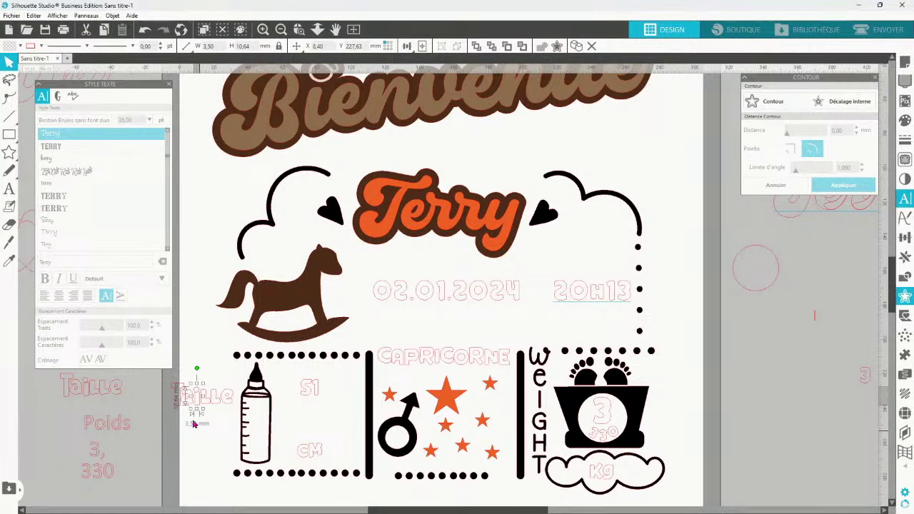
drag(198, 406, 179, 442)
click(216, 425)
click(188, 419)
click(203, 413)
drag(203, 397, 179, 456)
drag(215, 398, 179, 487)
click(283, 413)
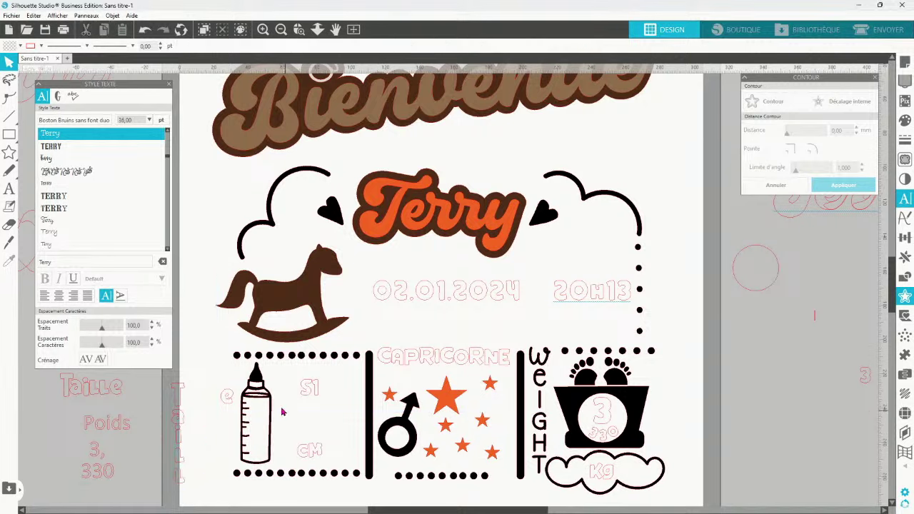
click(39, 84)
drag(226, 403, 179, 500)
Move the stacked Taille letters beside the baby bottle box and distribute them with equal vertical spacing
drag(190, 361, 199, 503)
scroll(200, 505, down, 2)
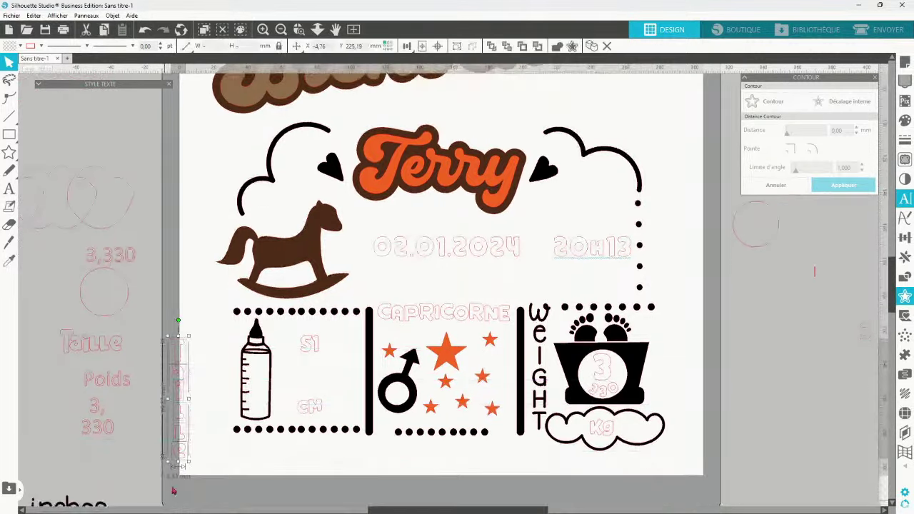
click(217, 429)
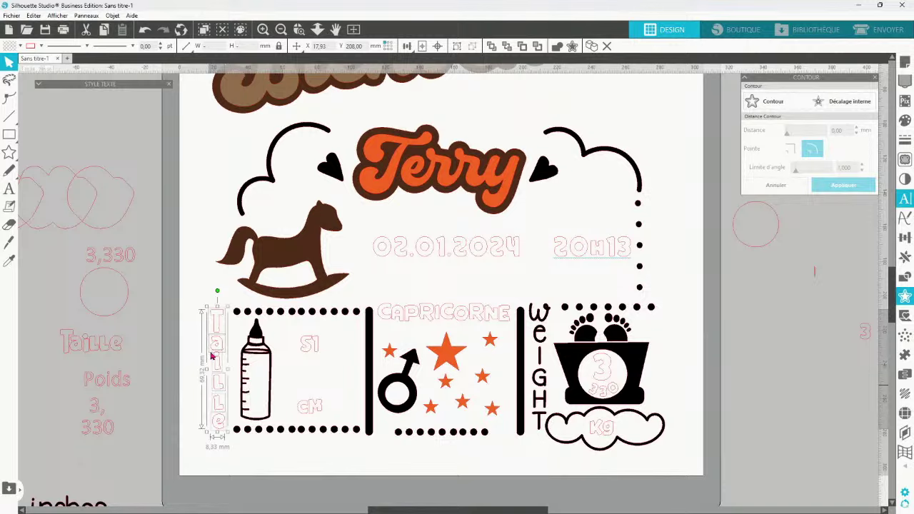
click(407, 46)
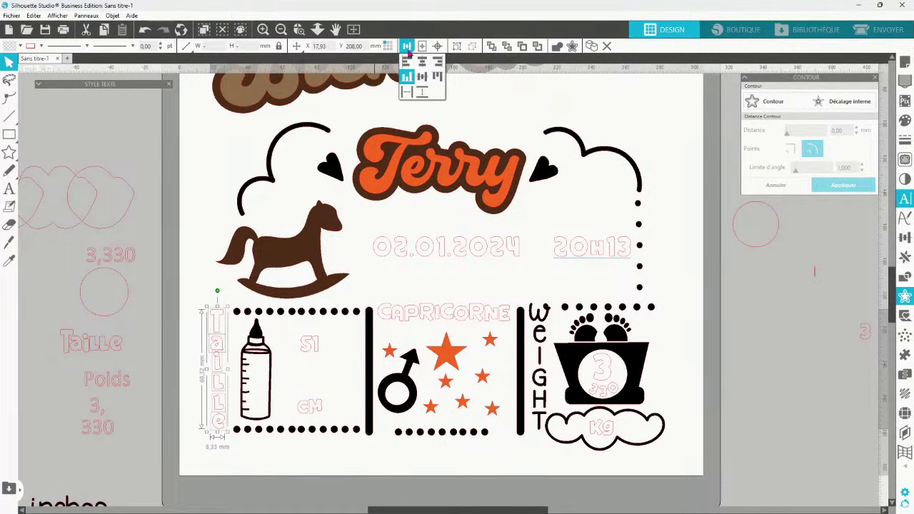
click(423, 93)
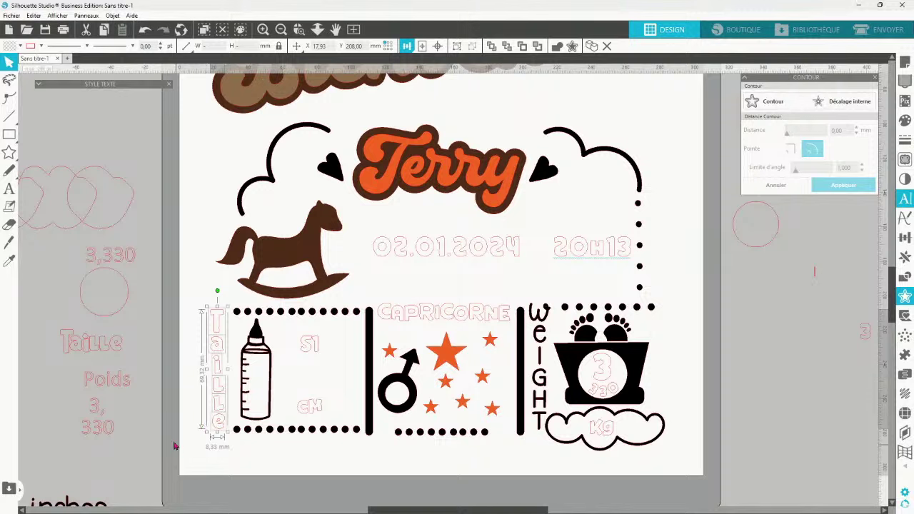
Combine the stacked Taille letters into one compound path and scale it down to 67.10 mm tall
right_click(187, 392)
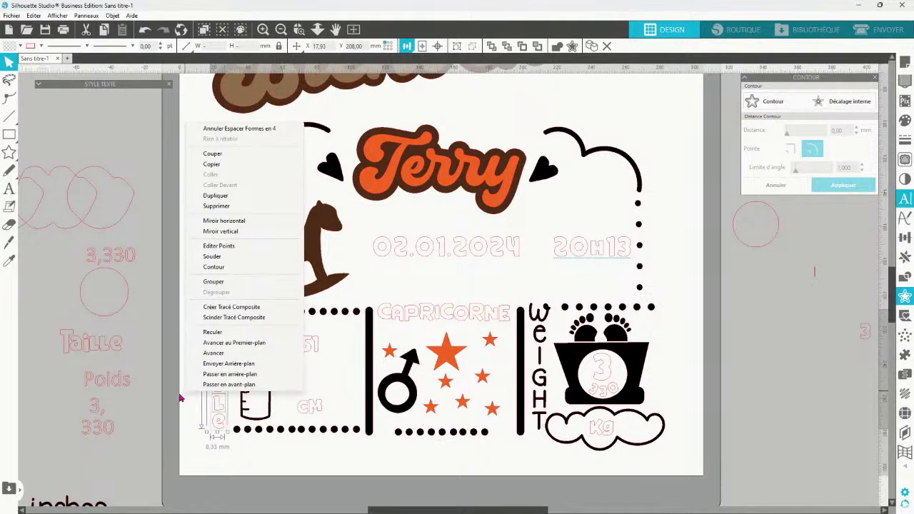
click(234, 319)
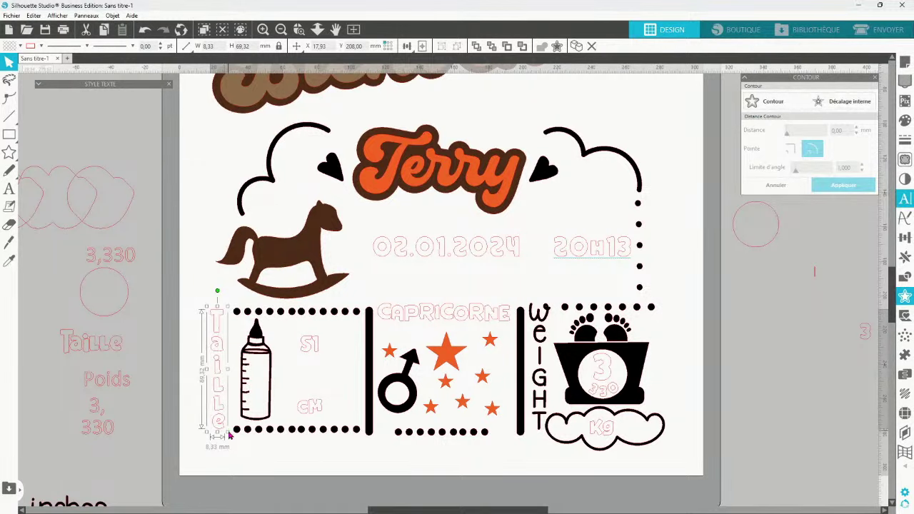
drag(230, 437, 224, 427)
Simplify the nodes of the vertical Taille lettering and place it close against the edge of the height box
right_click(186, 398)
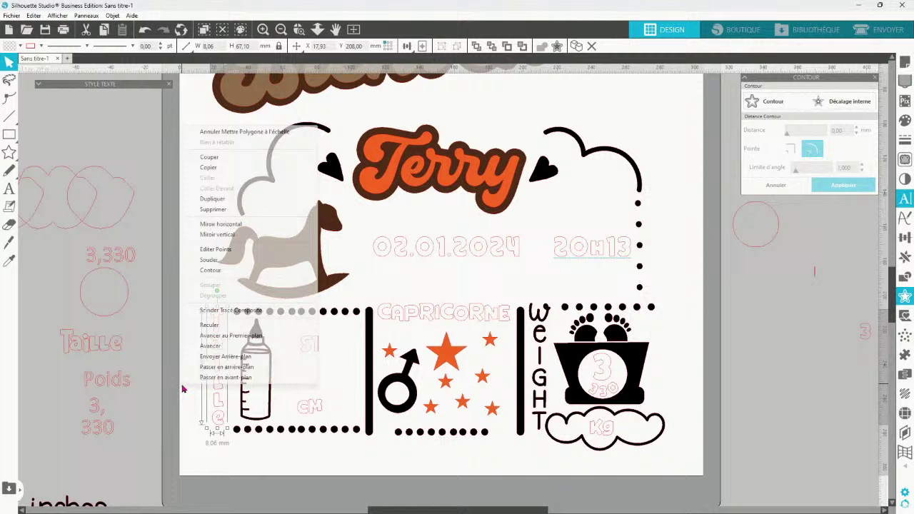
click(216, 249)
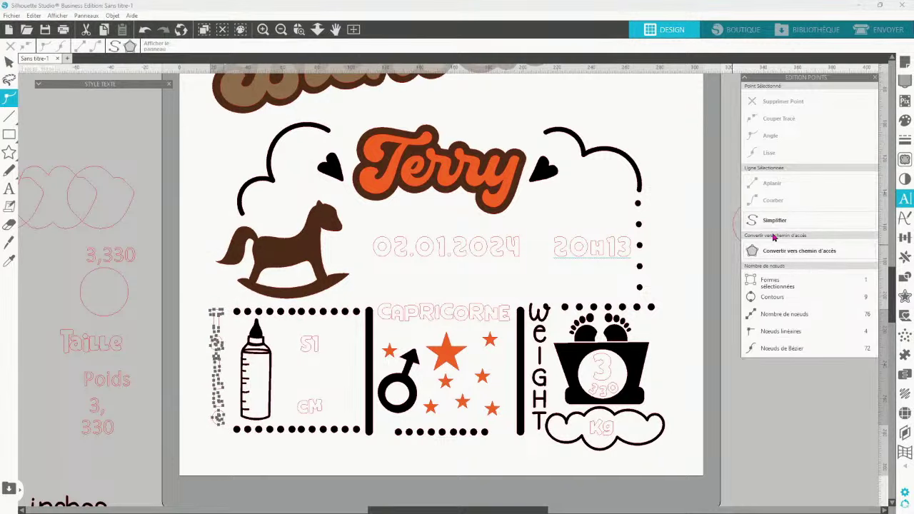
click(200, 437)
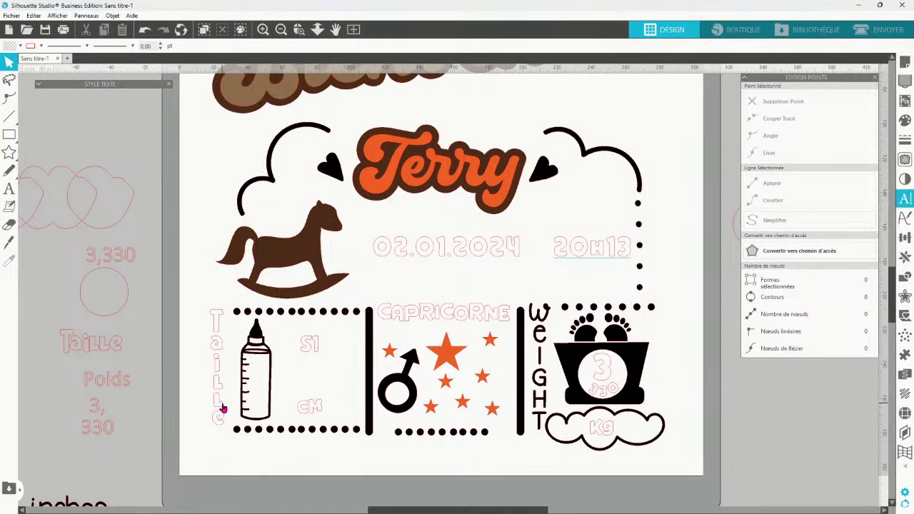
drag(221, 428, 225, 433)
click(210, 368)
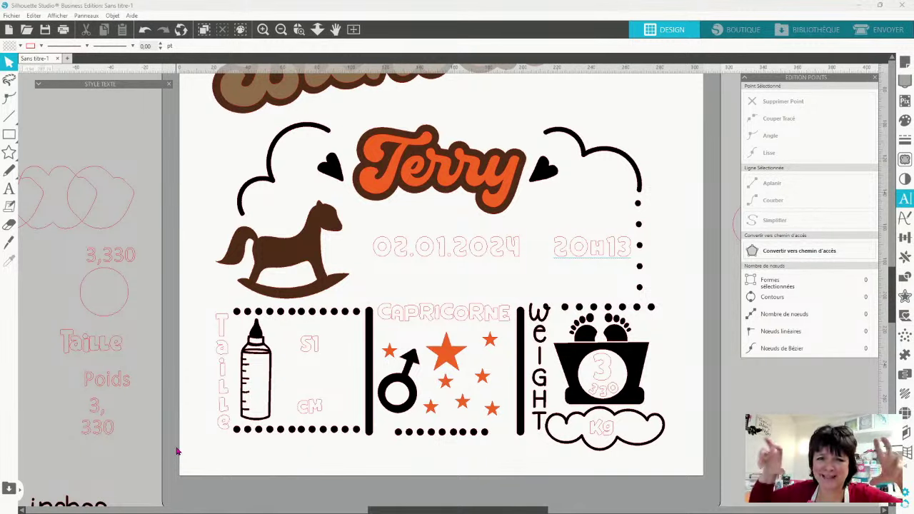
Delete the vertical WEIGHT lettering beside the baby scale
click(223, 432)
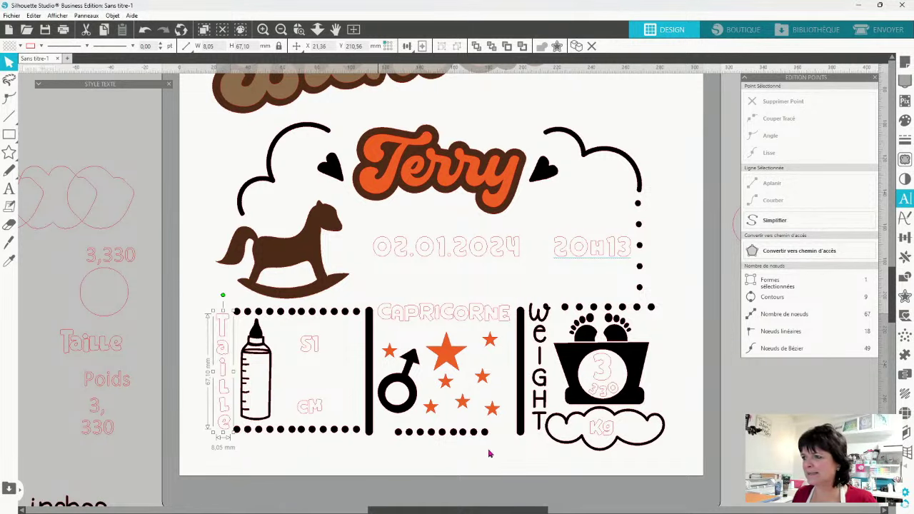
click(539, 314)
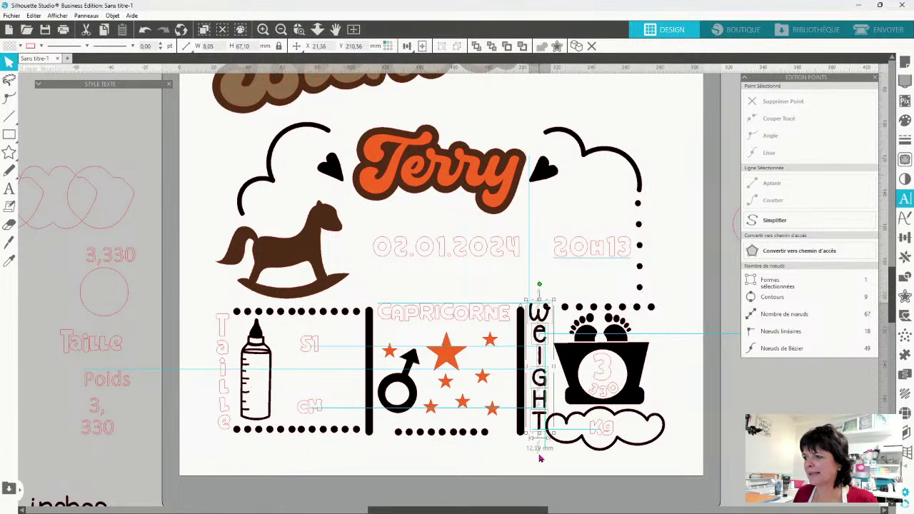
key(Delete)
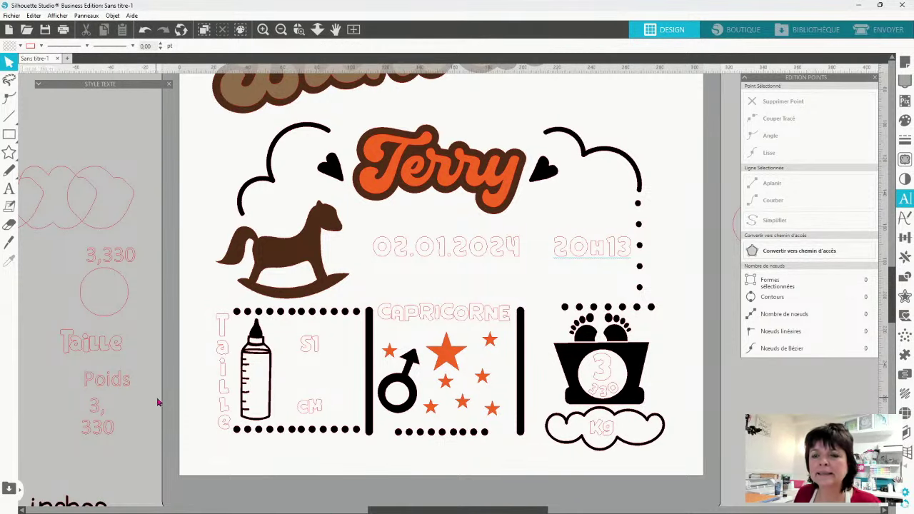
Copy the Chocokings text style from Taille onto Poids and move Poids towards the edge of the sheet
click(112, 385)
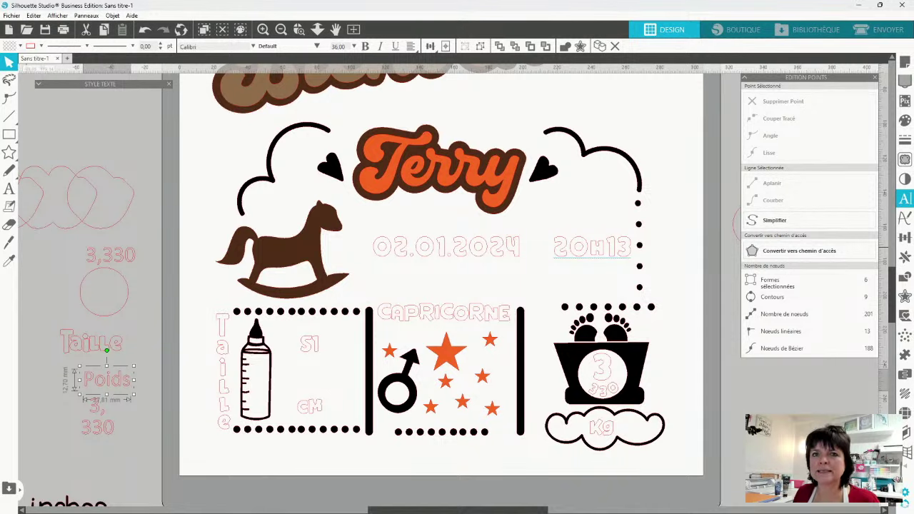
click(9, 261)
click(121, 345)
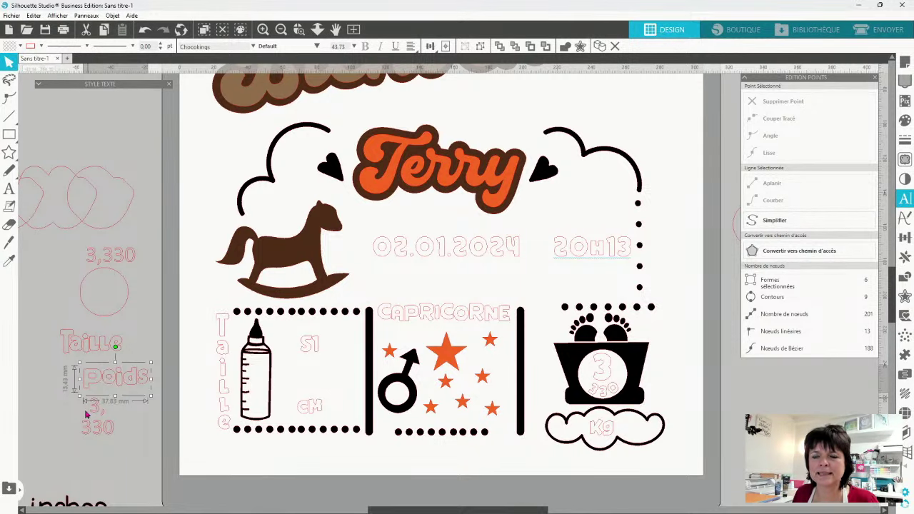
click(126, 417)
drag(133, 385, 171, 361)
Duplicate Poids to its left as a spare and ungroup the original into separate letters
right_click(187, 355)
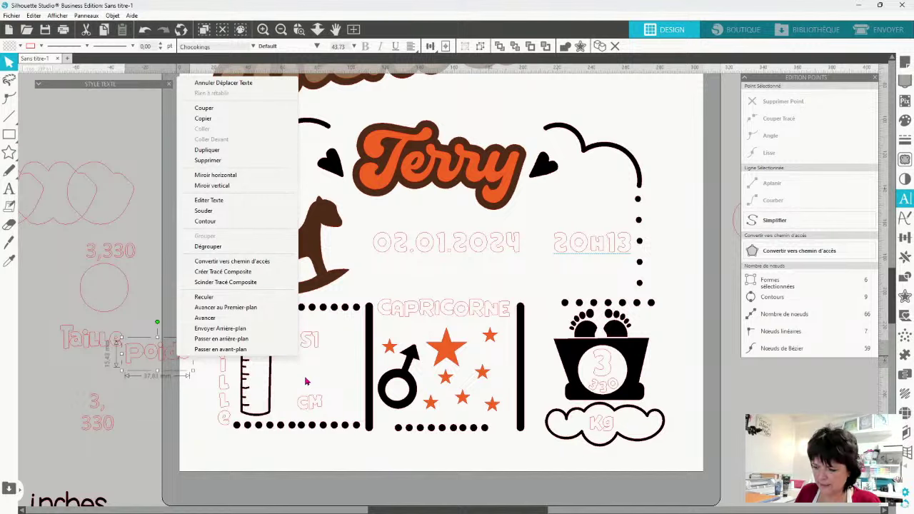
click(142, 405)
click(151, 361)
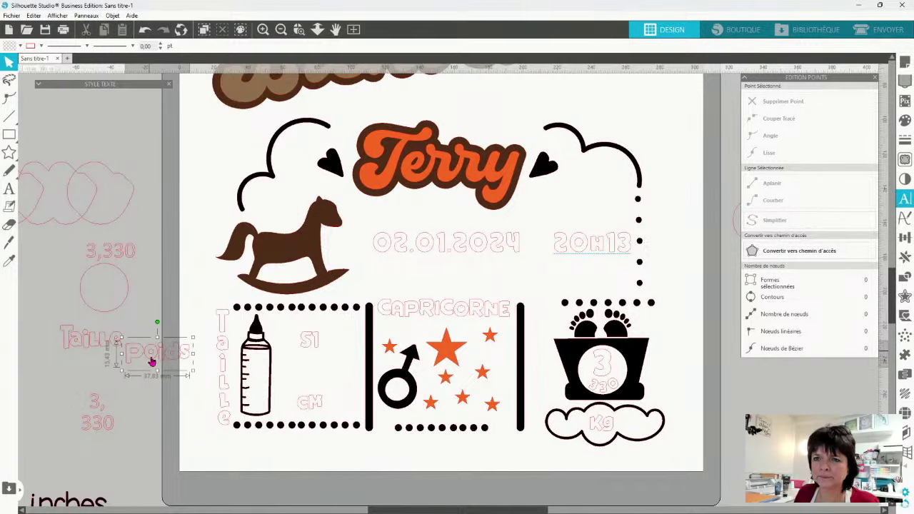
key(ctrl+Left)
drag(114, 351, 172, 356)
right_click(172, 365)
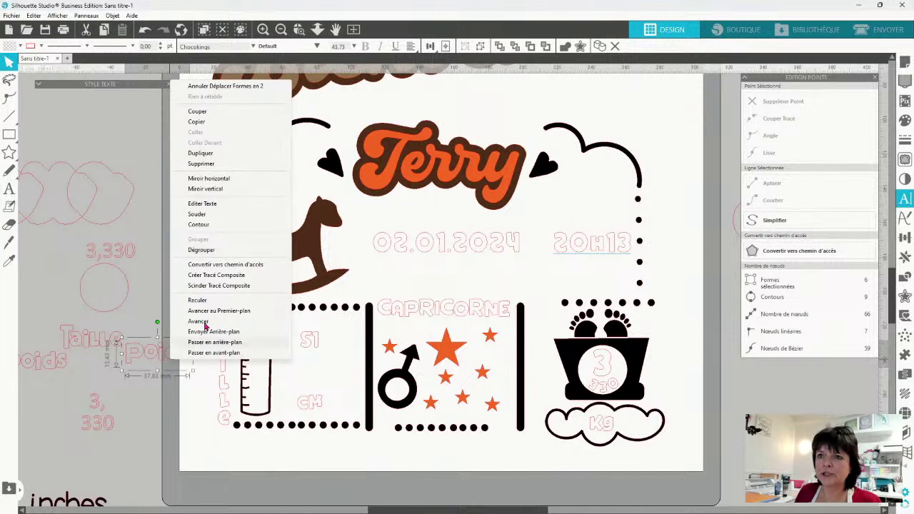
click(201, 250)
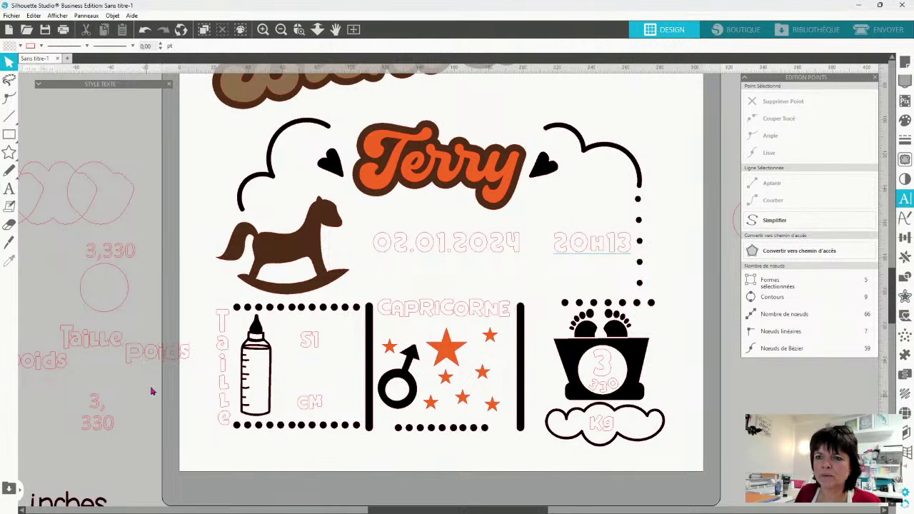
Stack the separate letters of Poids one below another and move the column onto the sheet beside the vertical Taille
drag(152, 353, 128, 427)
drag(183, 353, 130, 442)
click(205, 390)
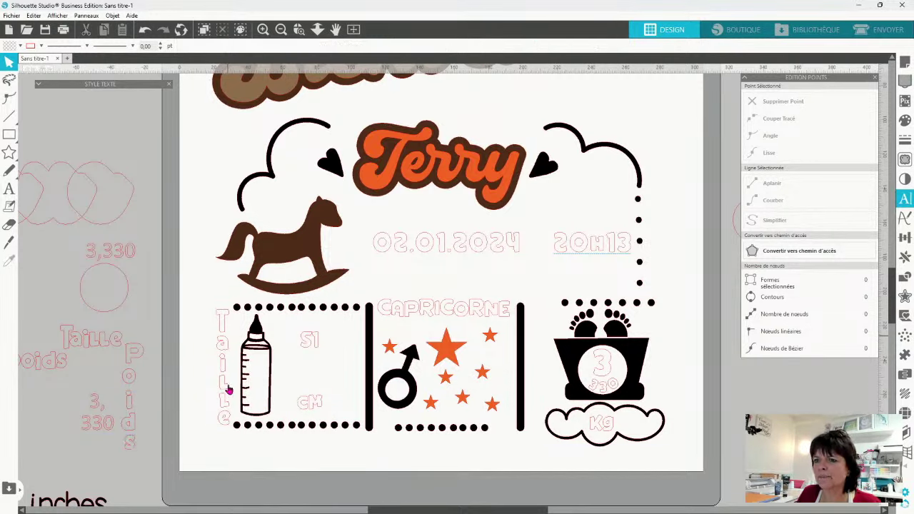
drag(149, 339, 189, 425)
click(194, 444)
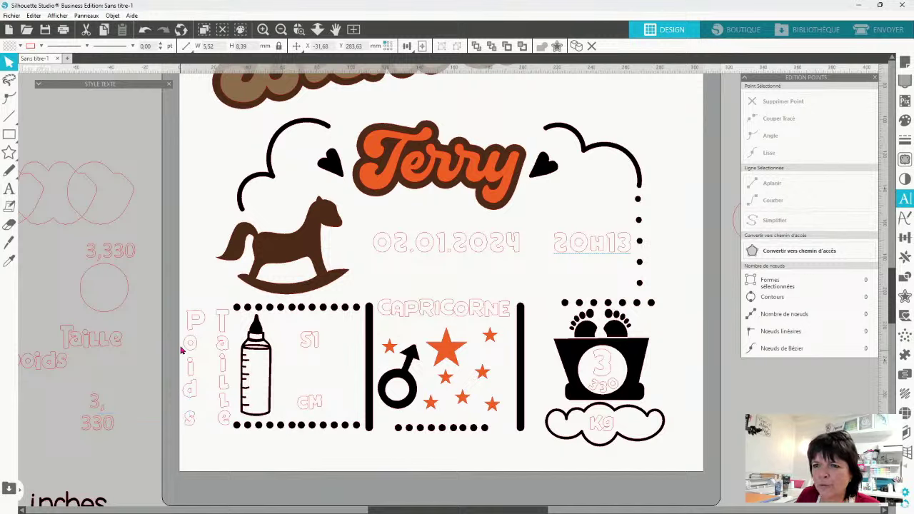
Centre the stacked Poids letters on one vertical axis and distribute them with equal vertical spacing
drag(190, 292, 186, 425)
click(407, 45)
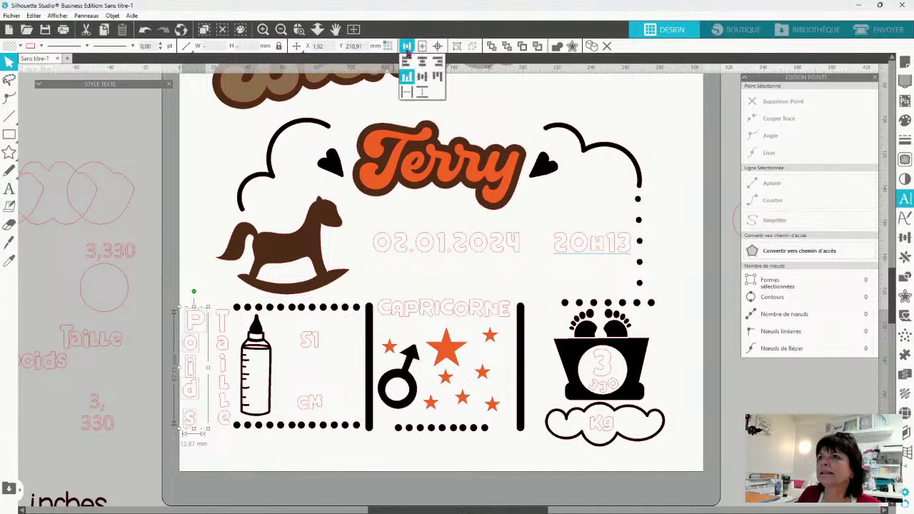
click(421, 63)
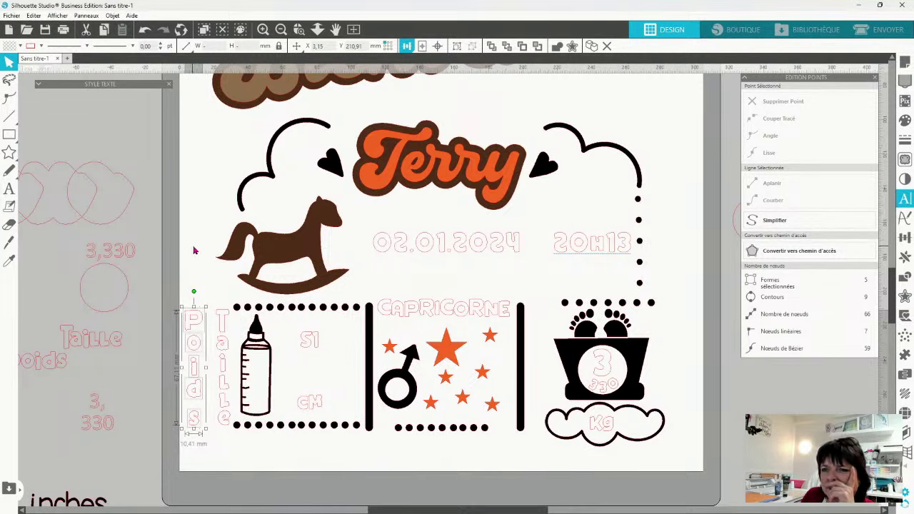
click(407, 46)
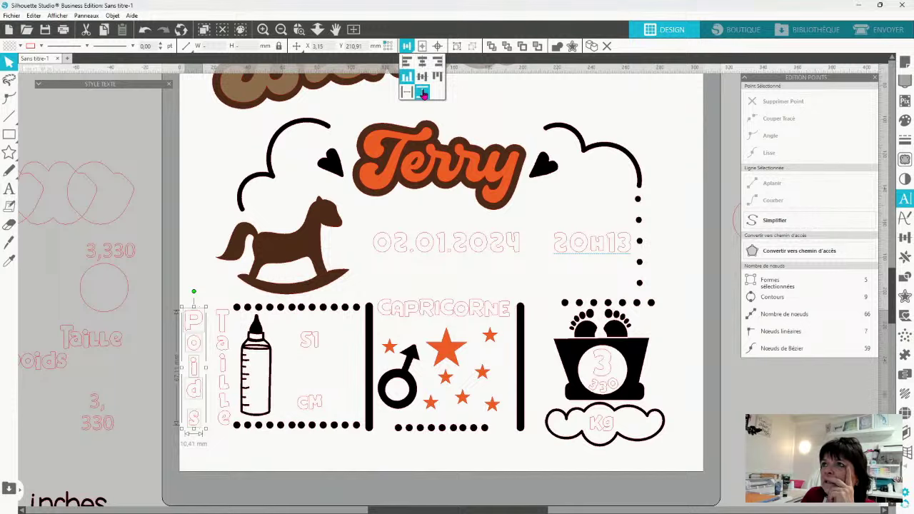
click(422, 92)
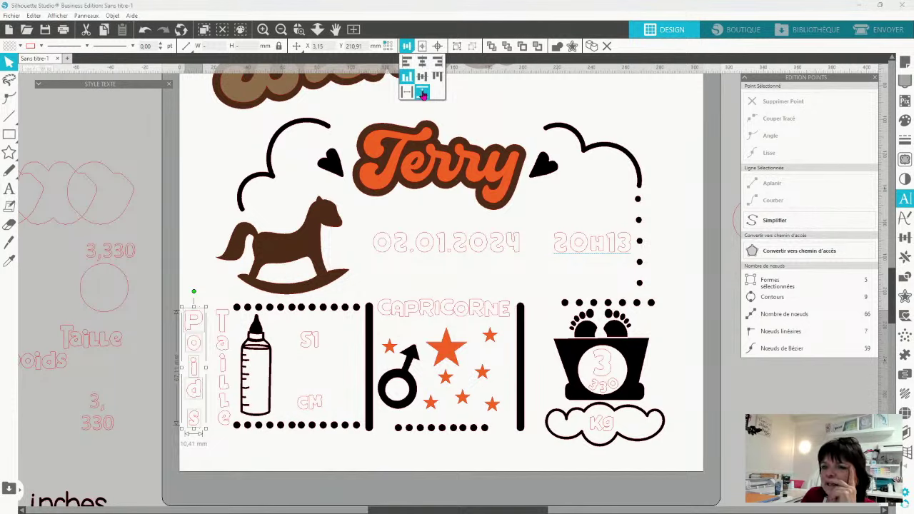
Combine the stacked Poids letters into one compound path and simplify its nodes
right_click(216, 448)
click(261, 366)
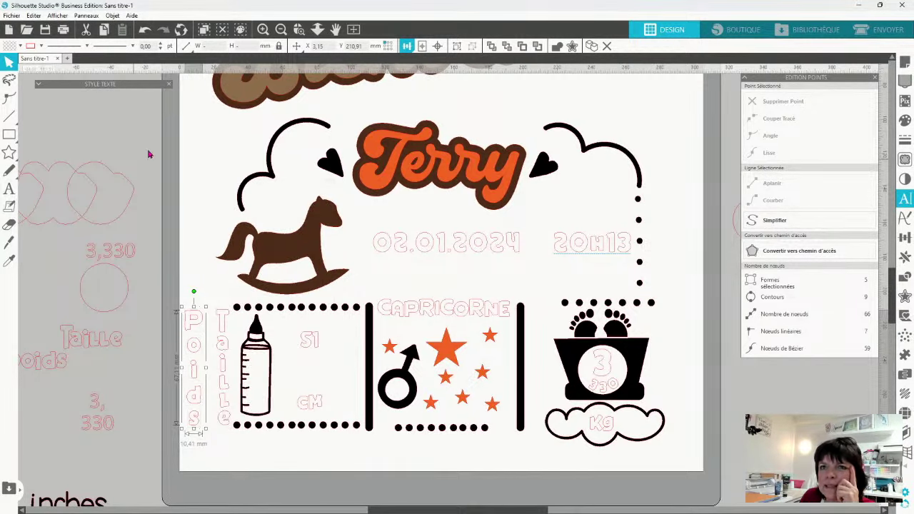
right_click(205, 367)
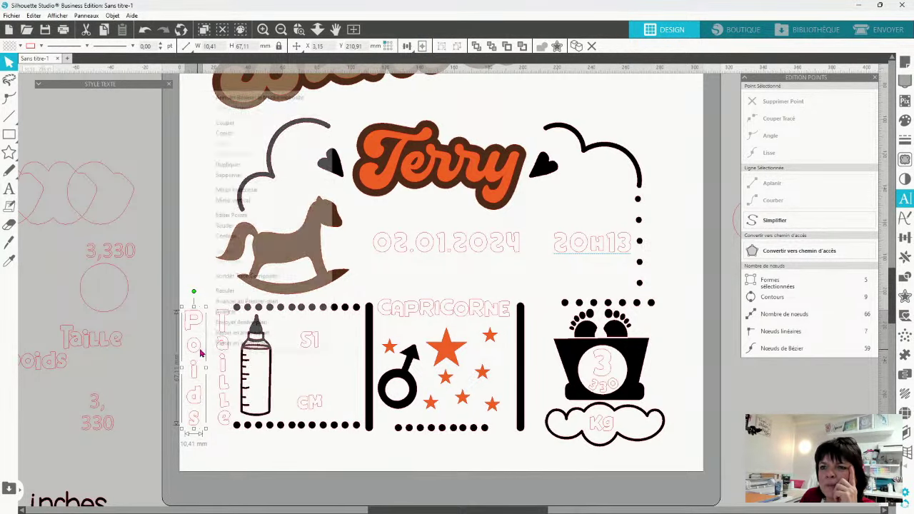
click(235, 214)
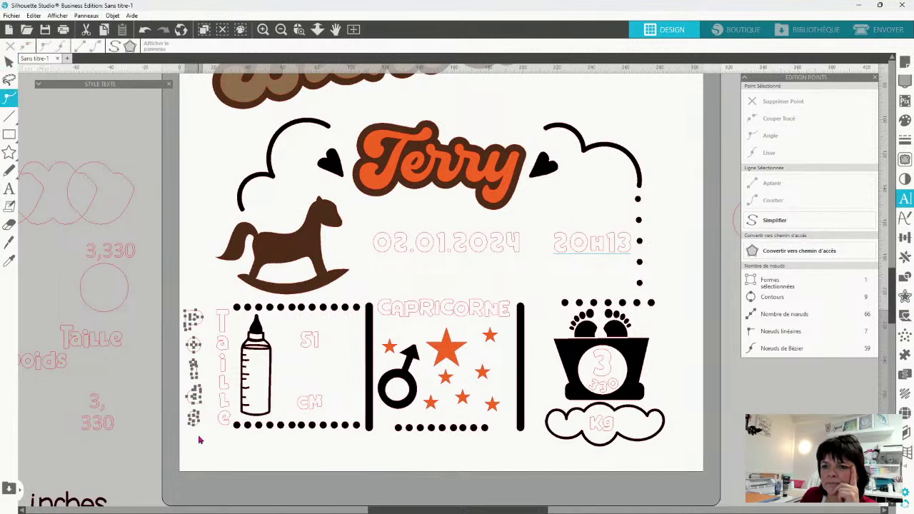
click(786, 220)
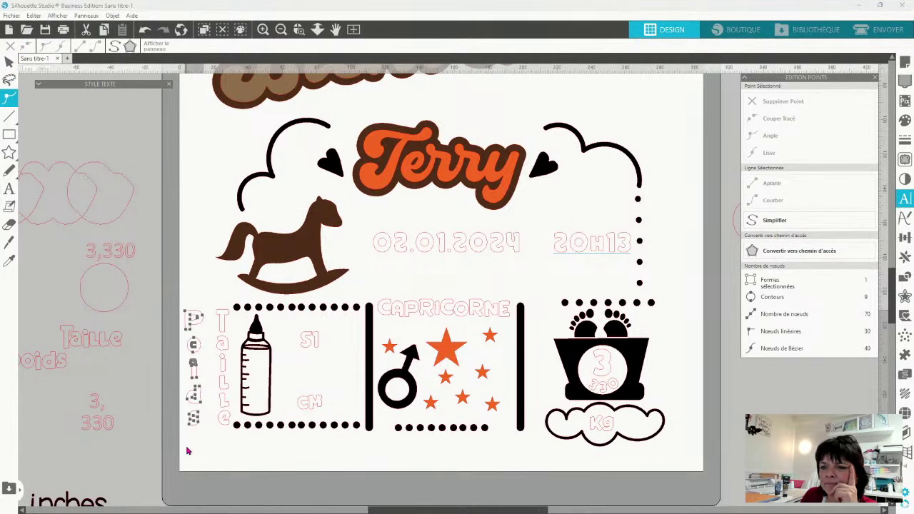
Move the vertical Poids lettering between the thick divider line and the baby scale
drag(193, 445, 195, 421)
click(195, 422)
drag(194, 350, 538, 351)
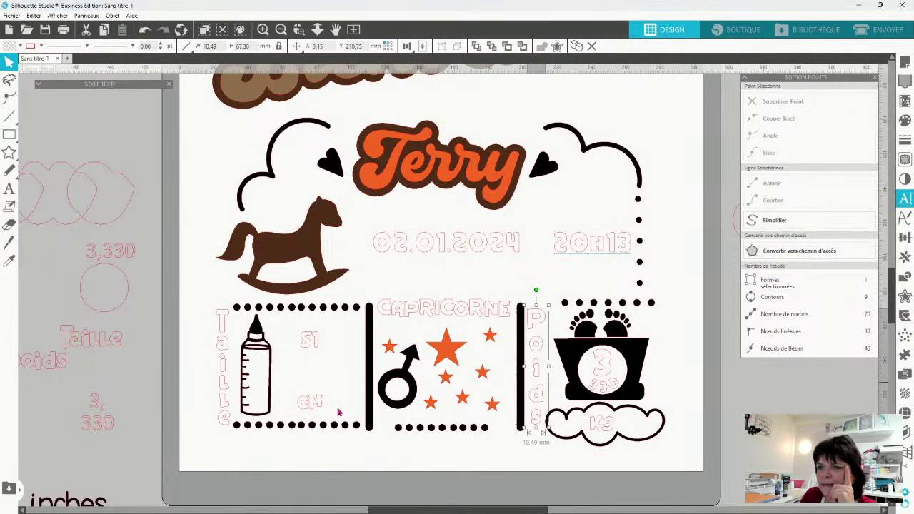
Release the vertical Taille compound path, then recombine the a and the e with their inner outlines as compound paths
click(223, 425)
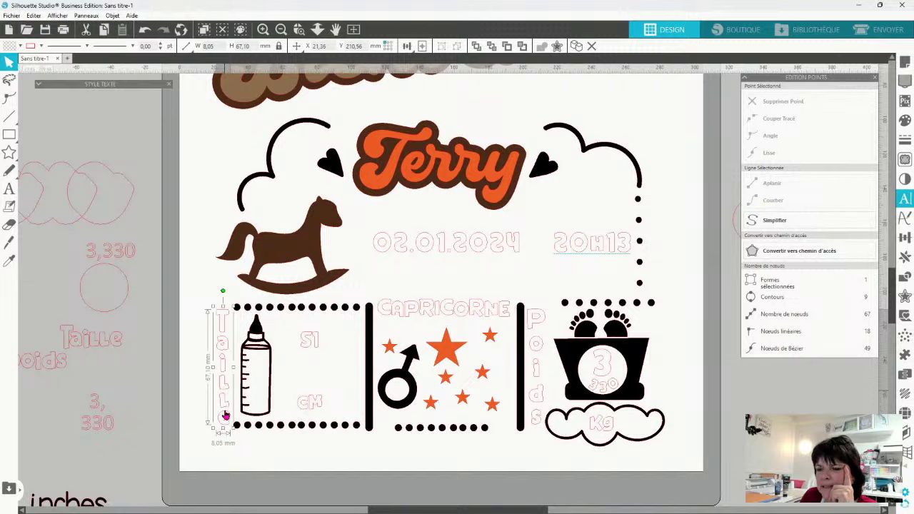
right_click(172, 375)
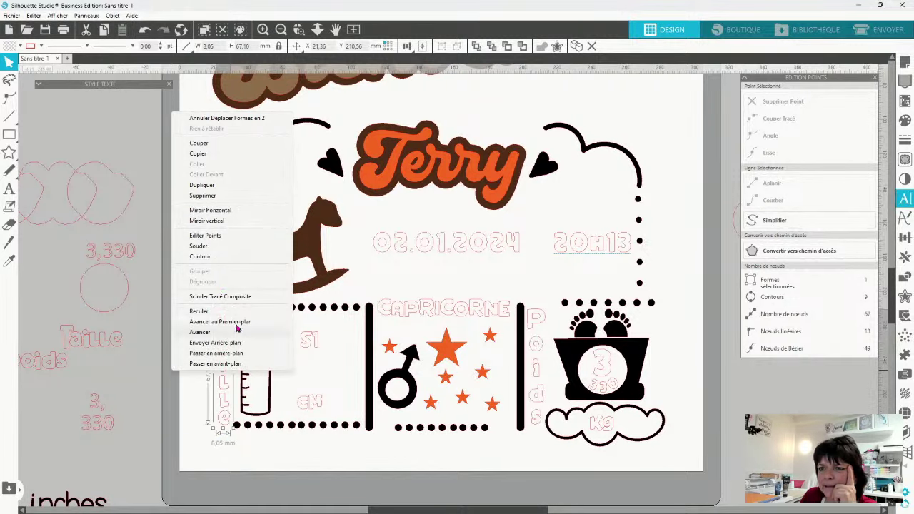
click(221, 297)
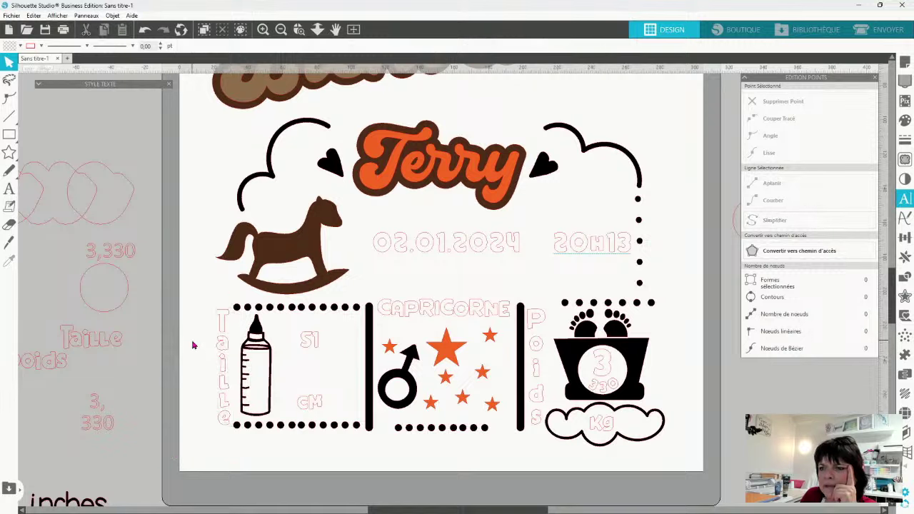
right_click(188, 370)
click(221, 295)
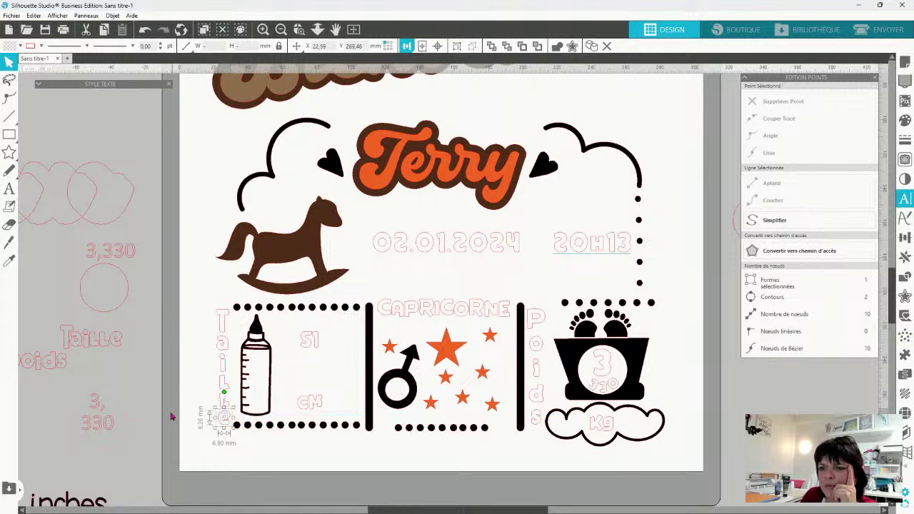
right_click(176, 418)
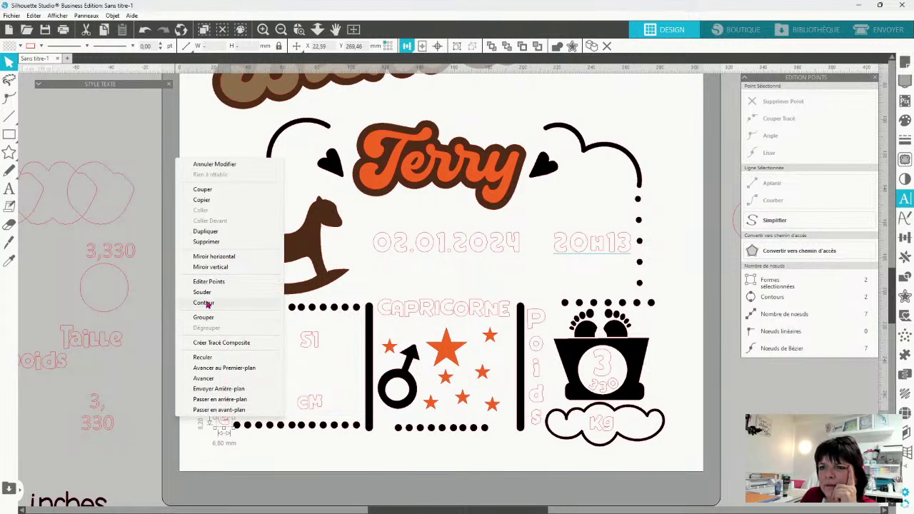
click(221, 343)
Centre all the Taille letters on one vertical axis and distribute them with equal vertical spacing
click(224, 301)
drag(224, 301, 221, 424)
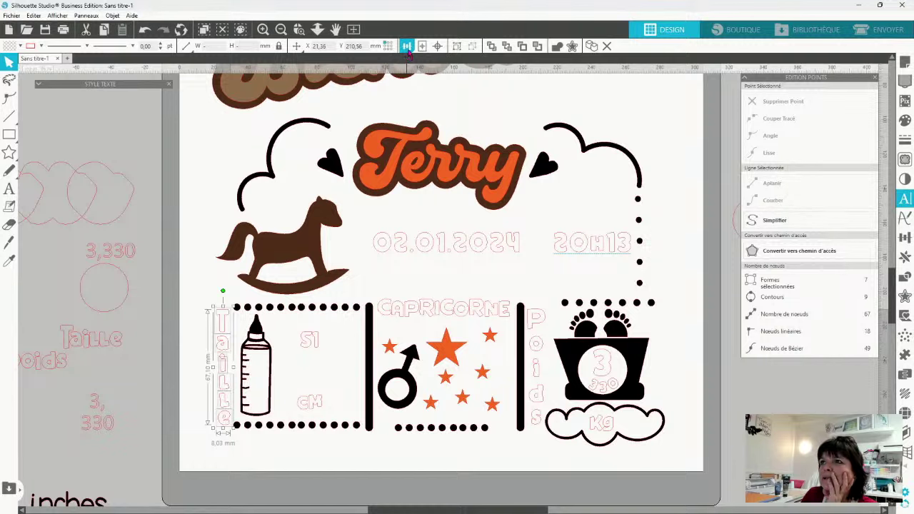
click(407, 46)
click(422, 65)
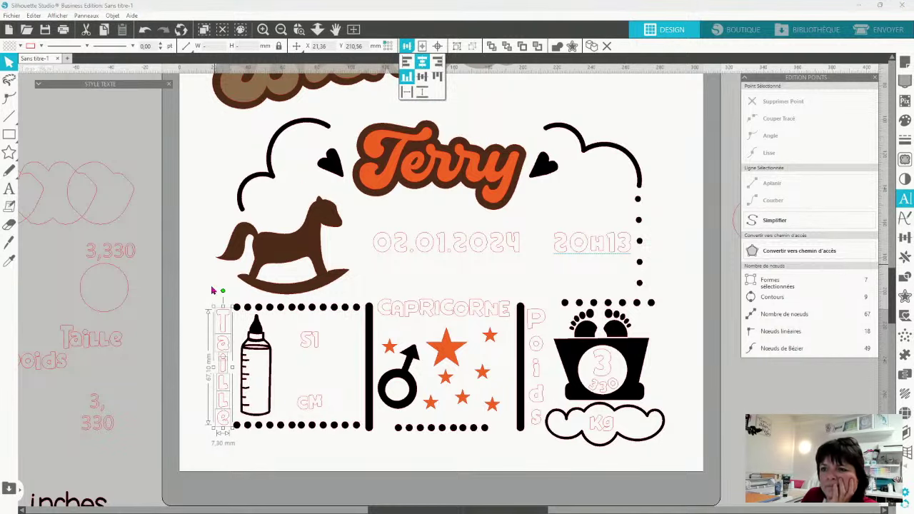
right_click(176, 363)
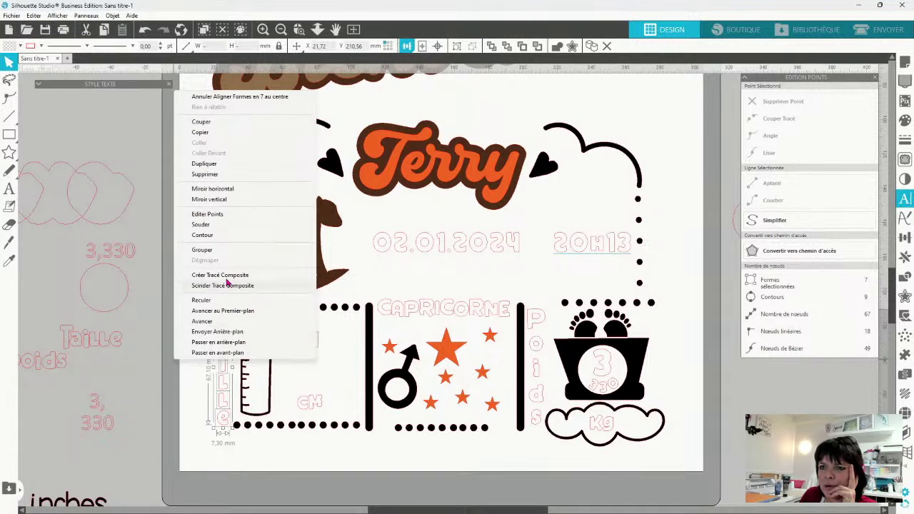
click(407, 46)
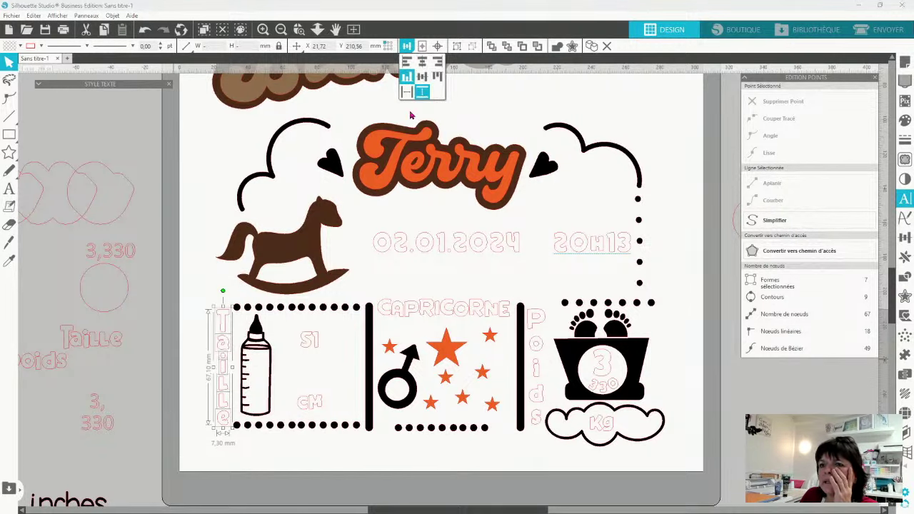
right_click(187, 390)
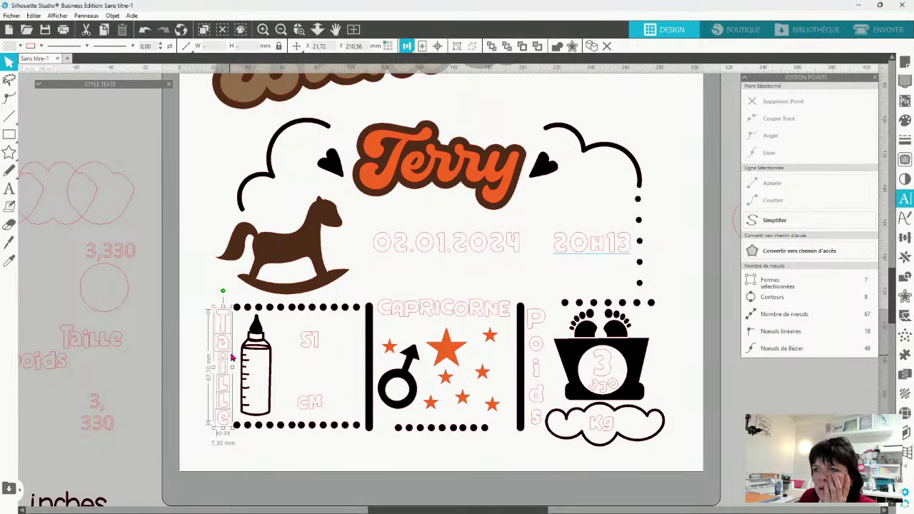
Combine the realigned Taille letters into one compound path and deselect it
right_click(193, 443)
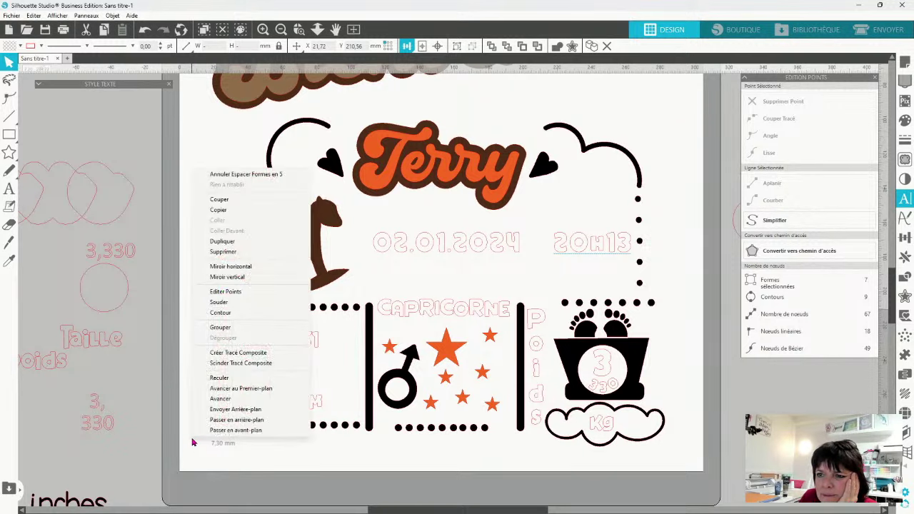
click(231, 355)
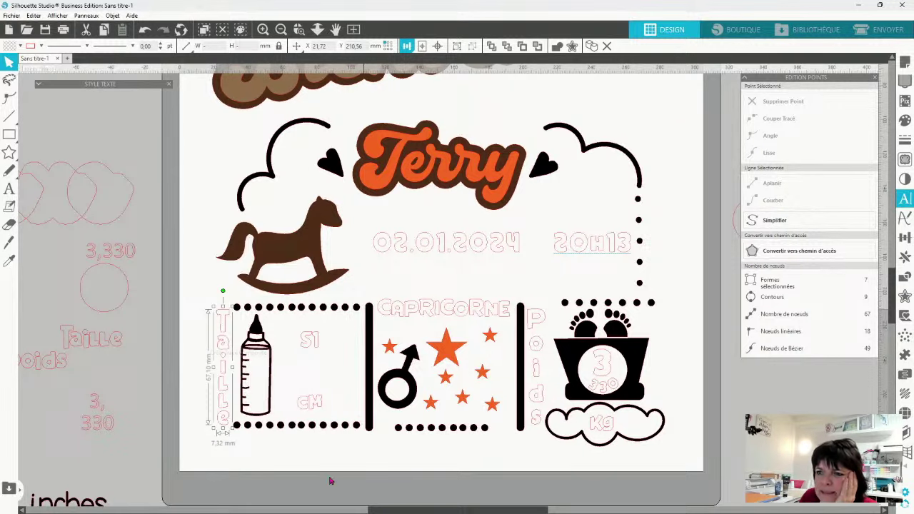
click(273, 455)
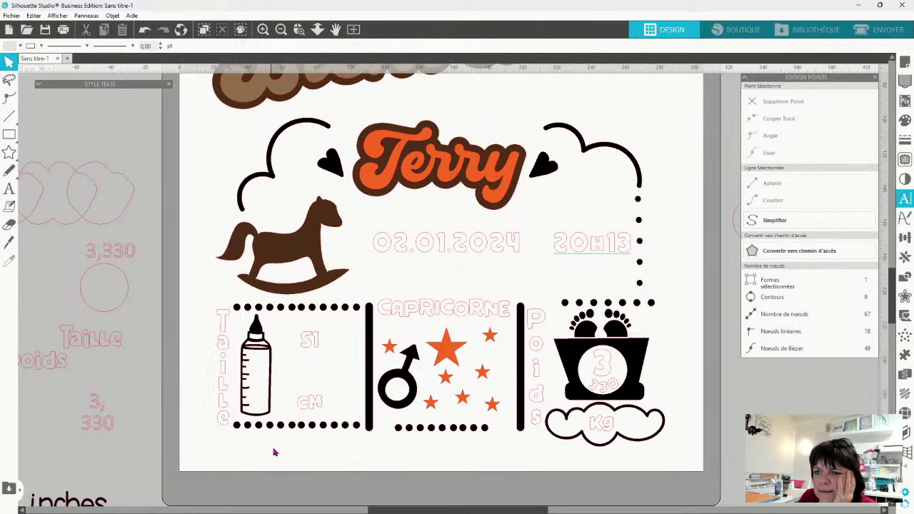
Release the vertical Poids compound path and recombine the o with its inner outline as a compound path
click(536, 416)
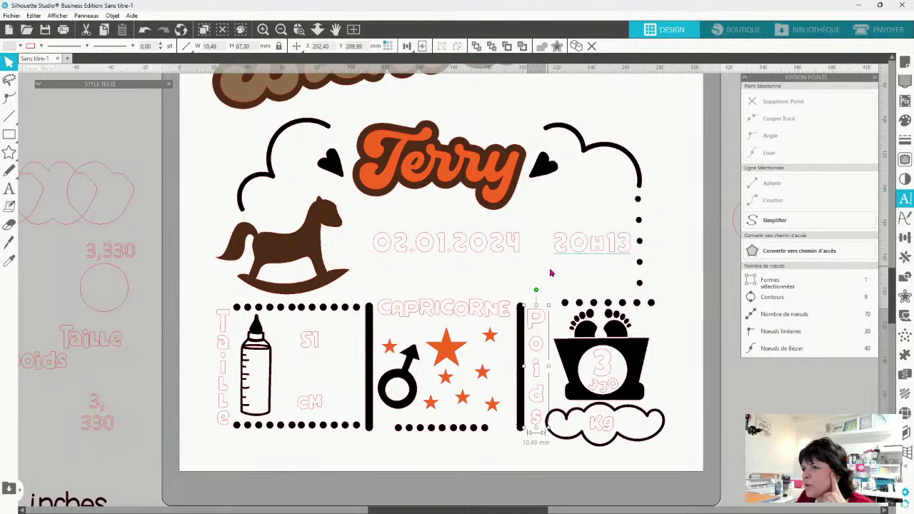
right_click(550, 272)
click(593, 200)
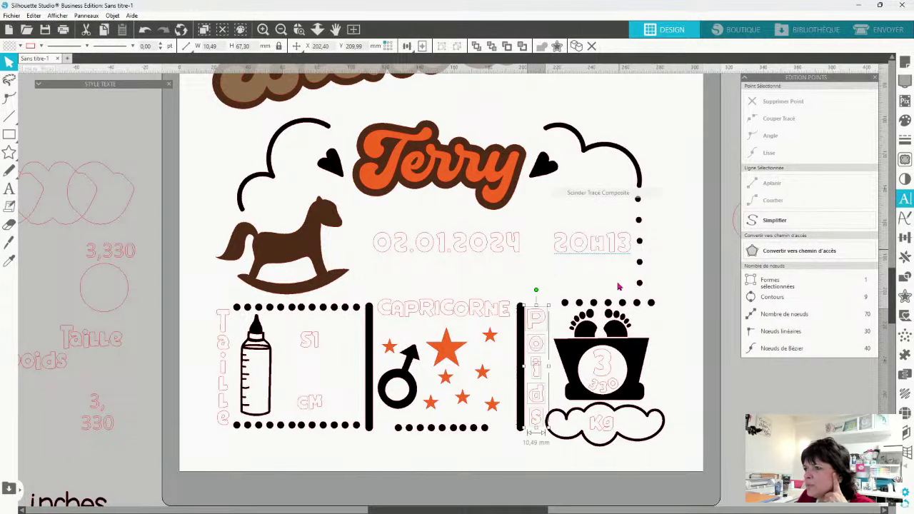
click(547, 346)
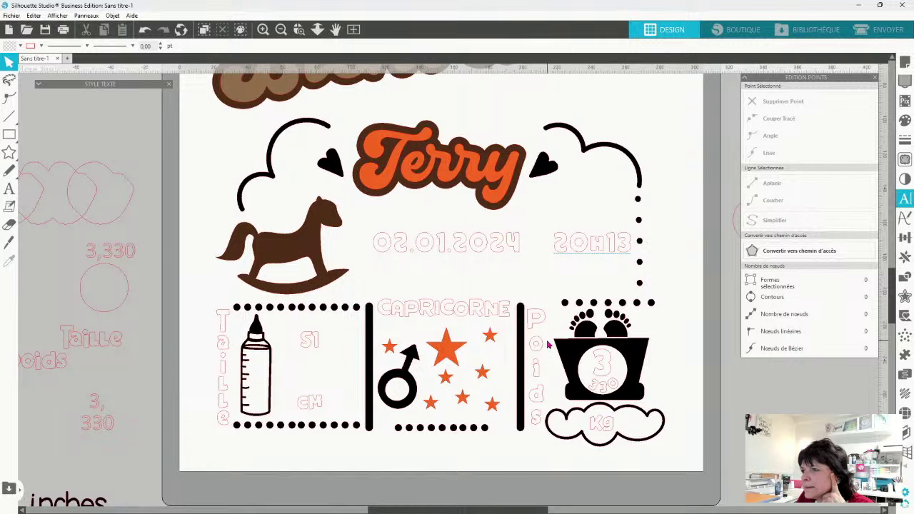
click(537, 347)
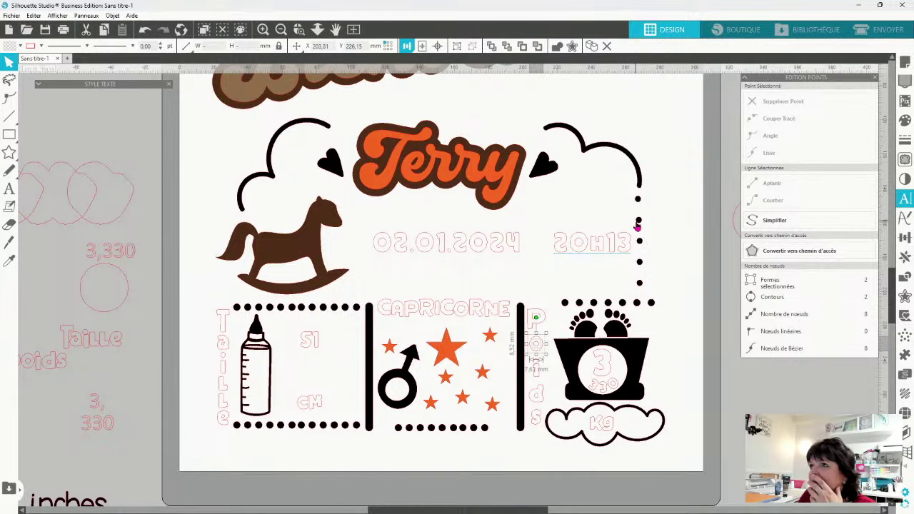
right_click(530, 270)
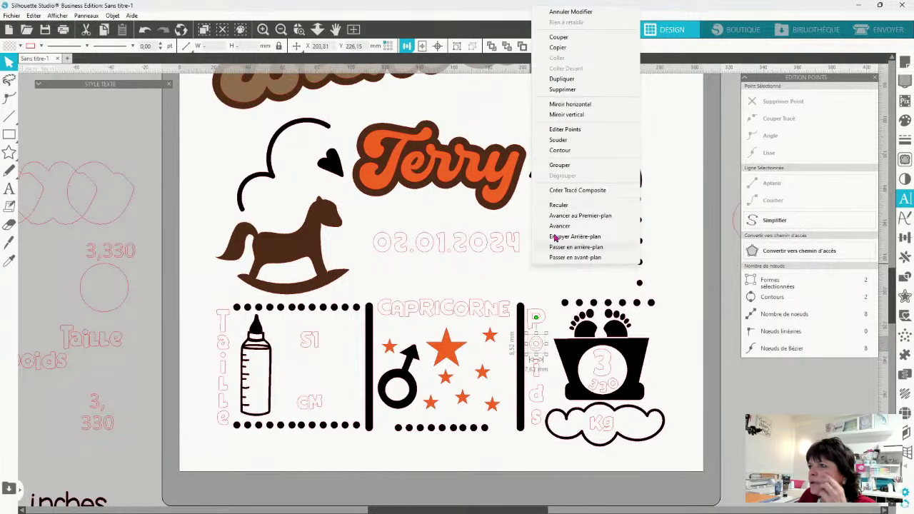
click(561, 187)
Recombine the P and the d of Poids with their inner outlines as separate compound paths
drag(543, 300, 529, 329)
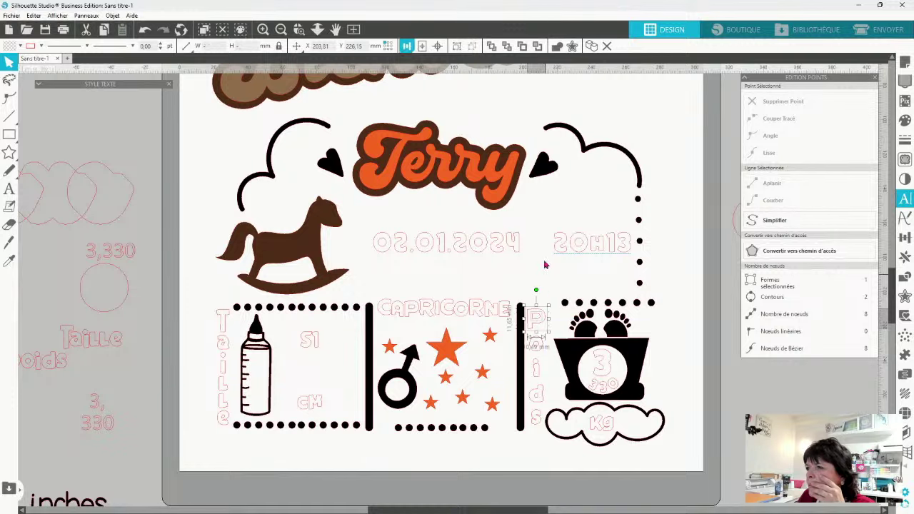
right_click(531, 268)
click(564, 195)
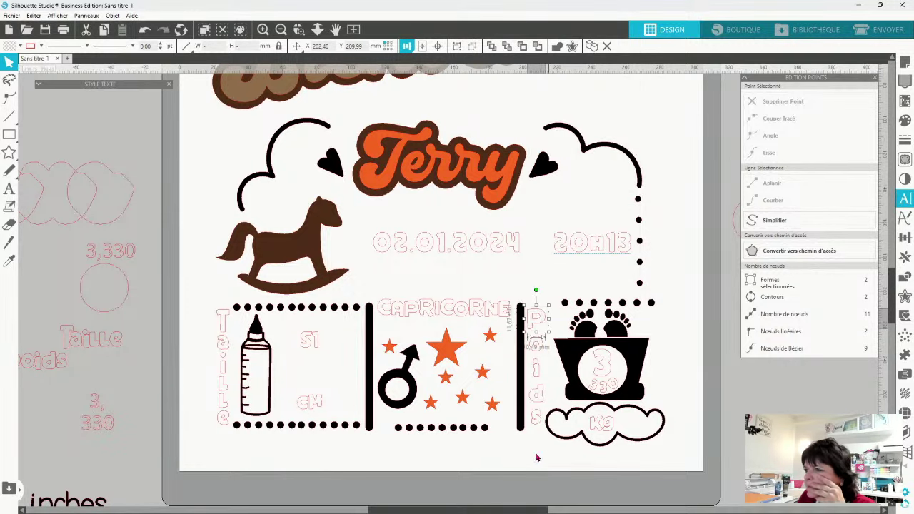
click(535, 395)
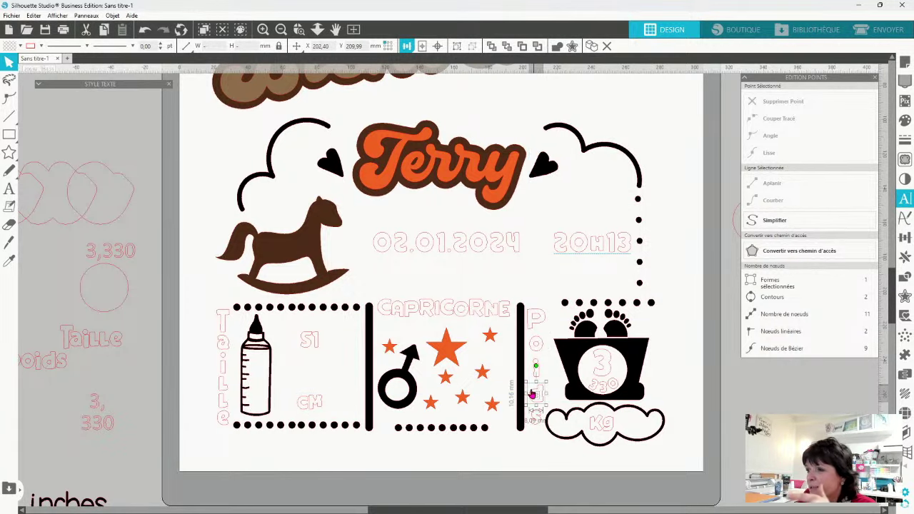
right_click(485, 280)
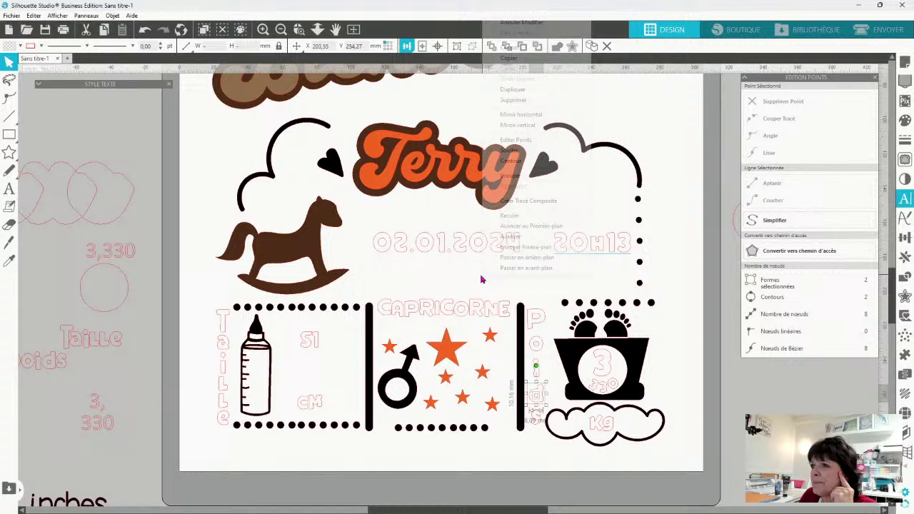
click(528, 202)
Distribute all the Poids letters with equal vertical spacing and combine them into one compound path
drag(534, 288, 539, 430)
click(408, 48)
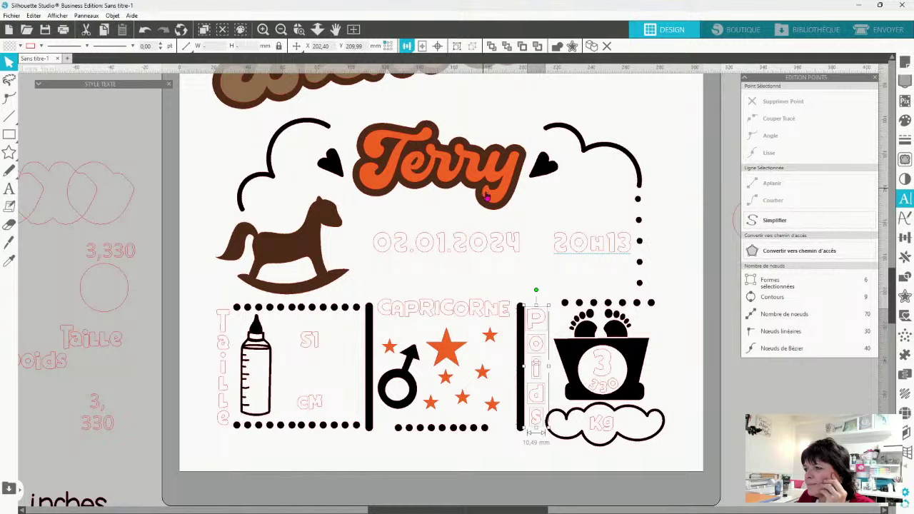
click(407, 46)
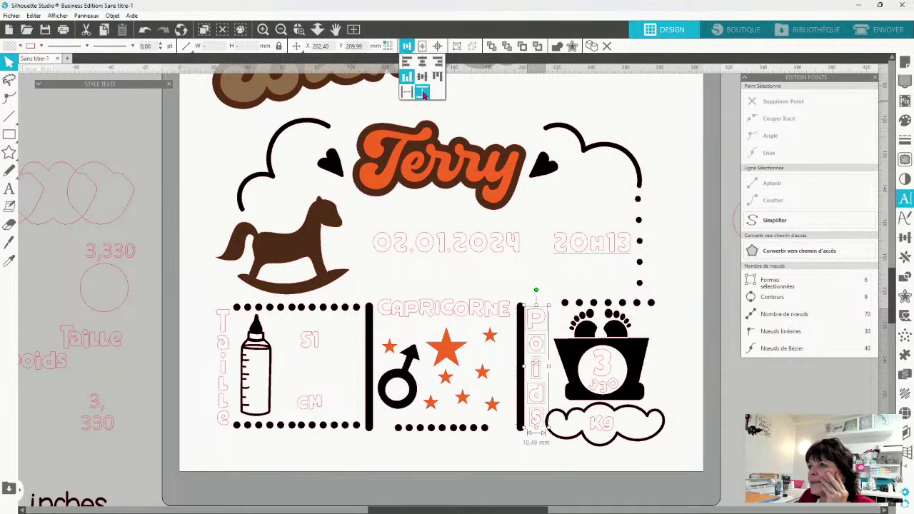
click(423, 93)
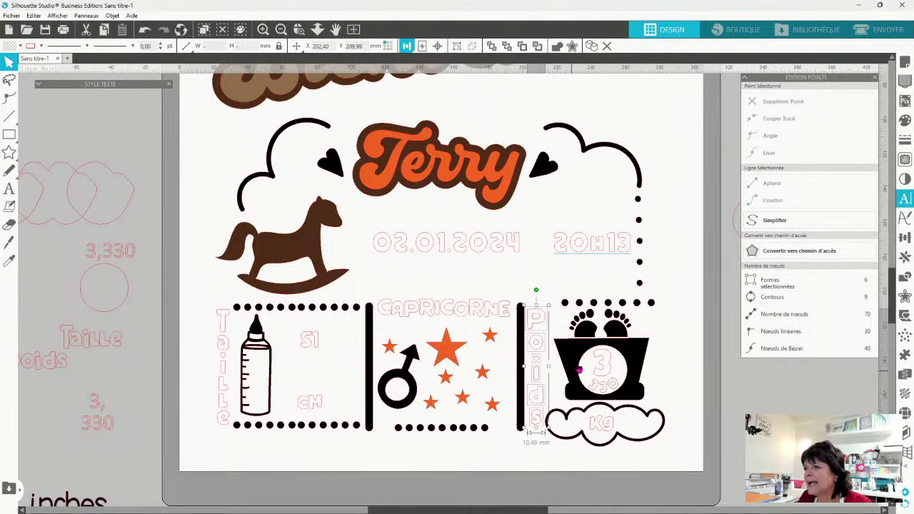
right_click(509, 267)
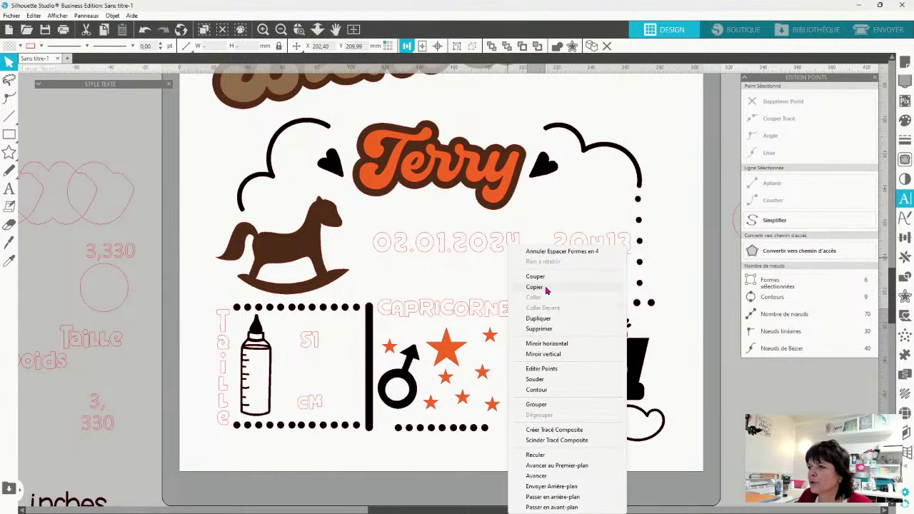
click(547, 431)
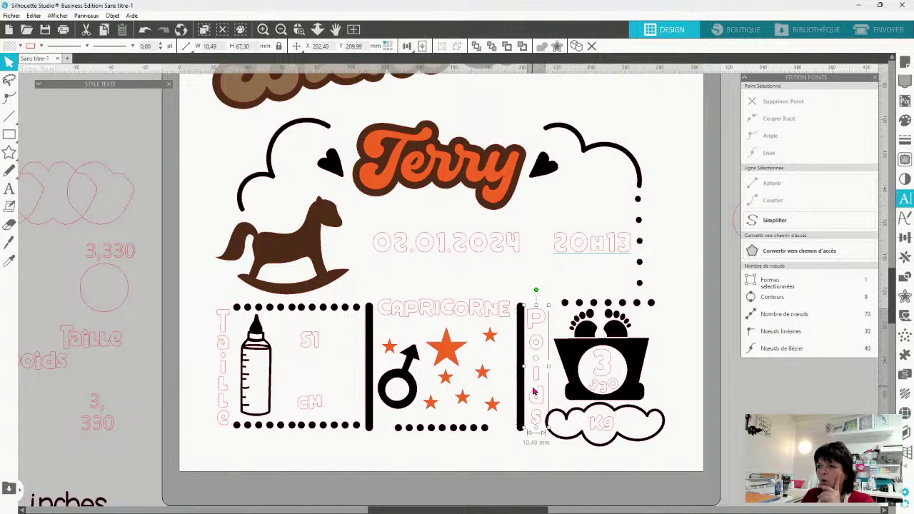
Duplicate the height figure 51 and park the copy on the pasteboard below the horizontal Taille text
click(321, 355)
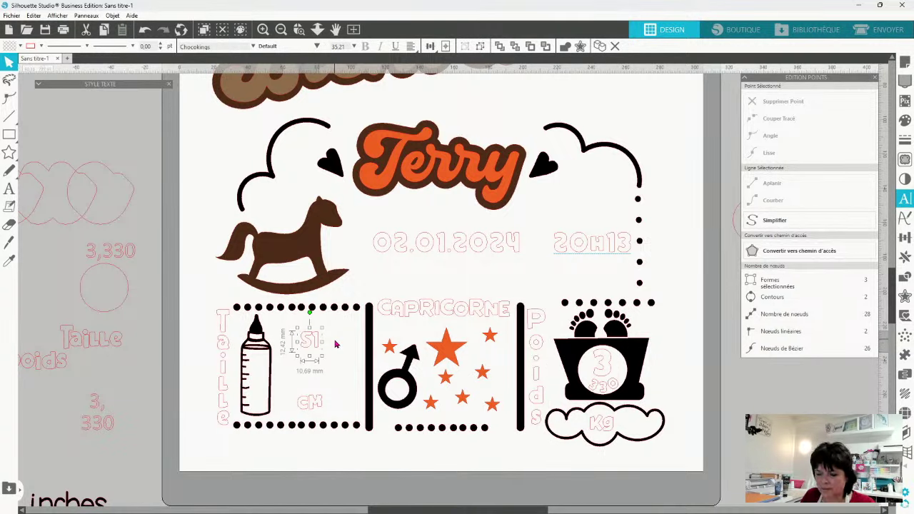
key(i)
key(i)
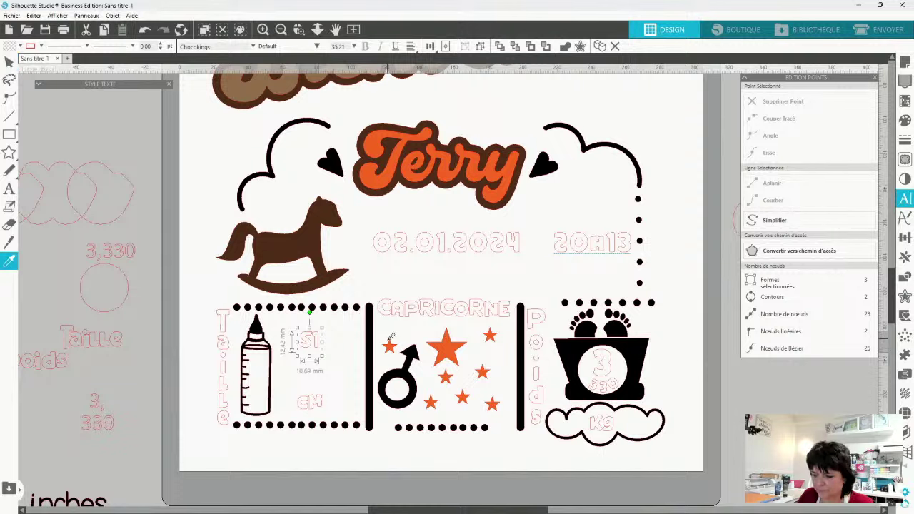
key(ctrl+Left)
drag(147, 391, 122, 374)
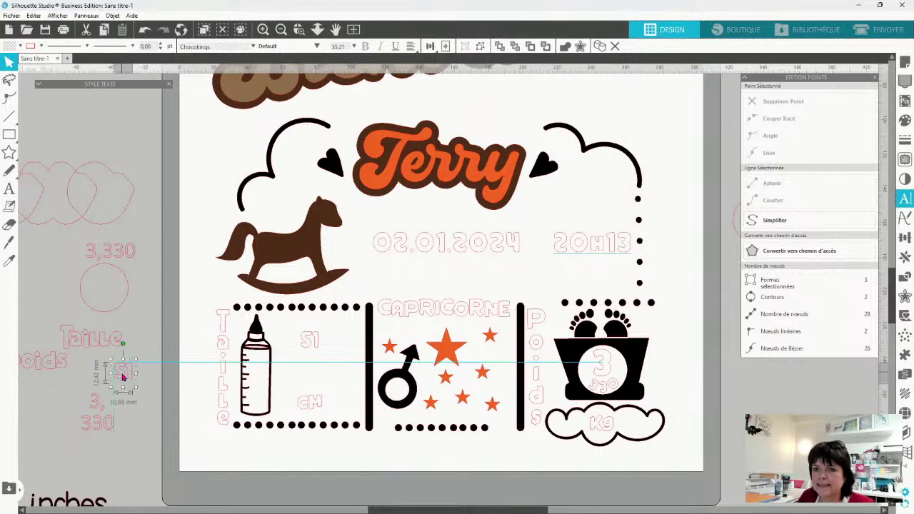
Convert the height figure 51 on the sheet into a compound path
click(307, 349)
right_click(319, 353)
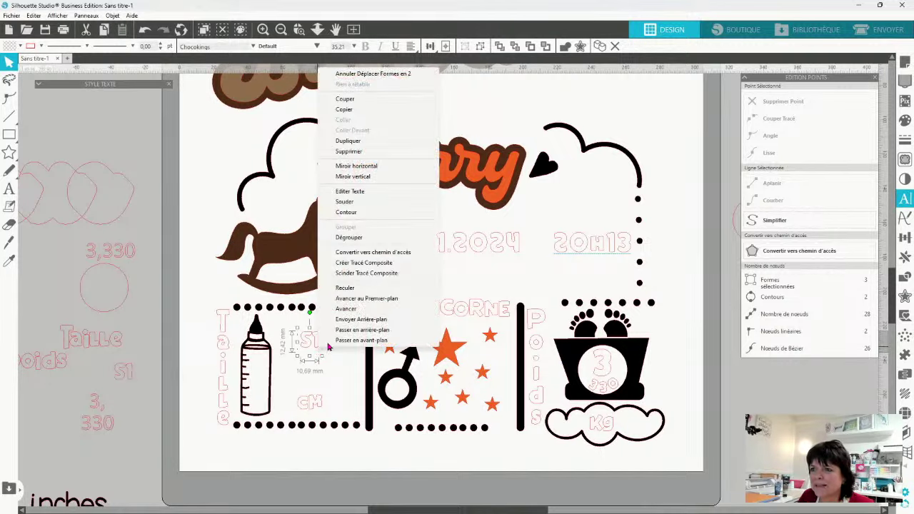
click(375, 263)
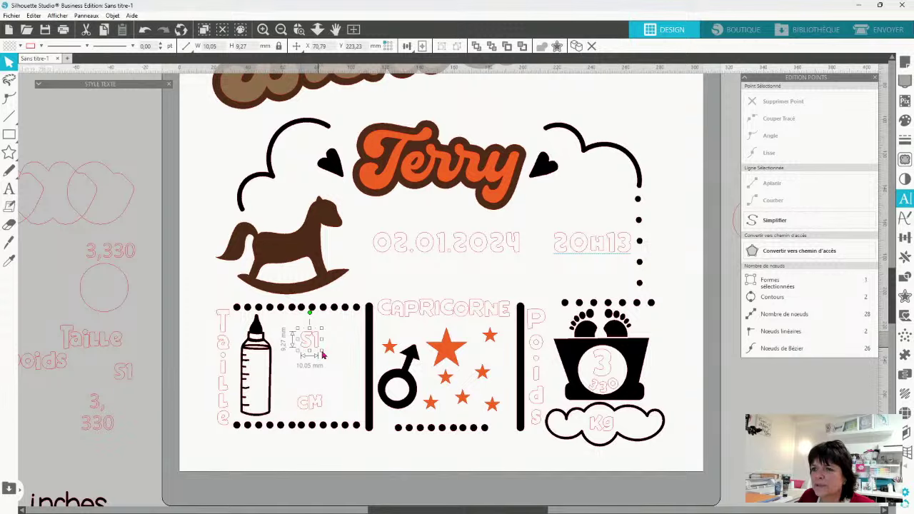
Enlarge the 51 to about 25 mm wide by 23 mm high and place it beside the baby bottle, above cm
drag(323, 355, 310, 373)
drag(338, 330, 347, 323)
drag(336, 365, 328, 365)
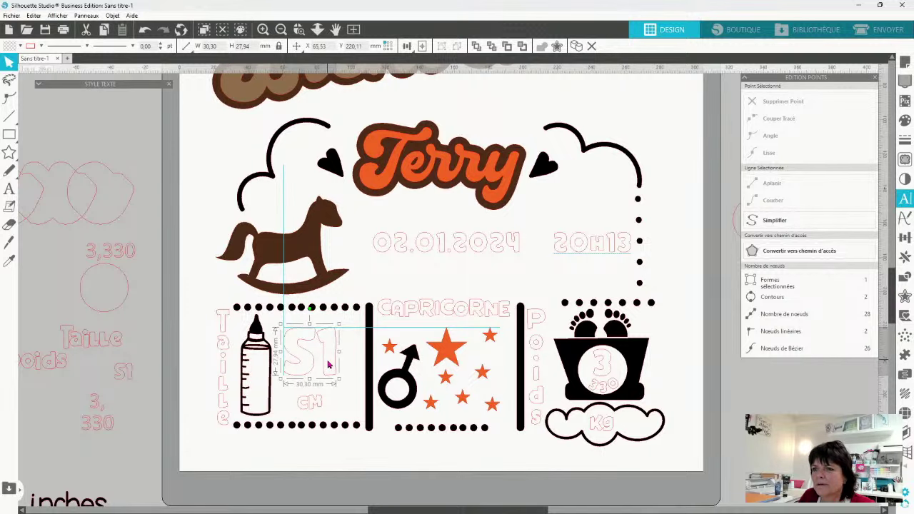
drag(338, 323, 336, 369)
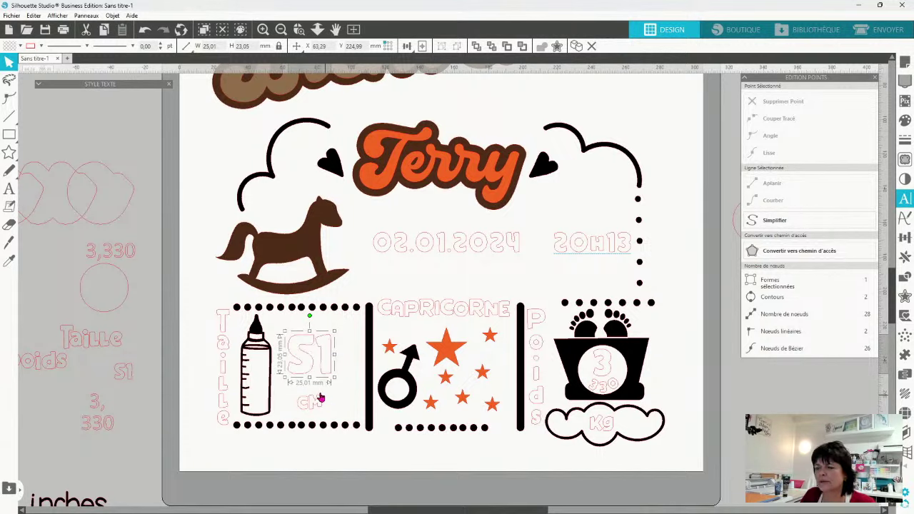
Duplicate the cm text and park the copy on the pasteboard below the 3, 330 figures
click(323, 410)
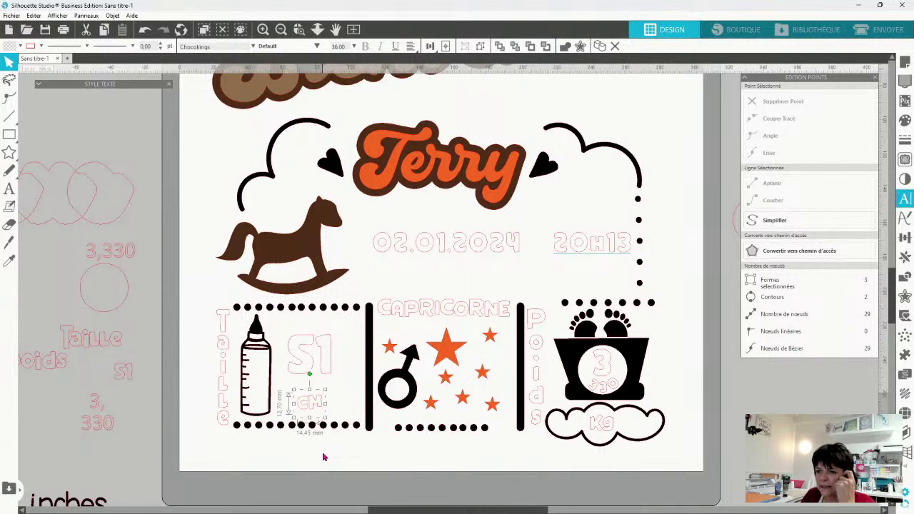
right_click(325, 457)
click(313, 405)
key(i)
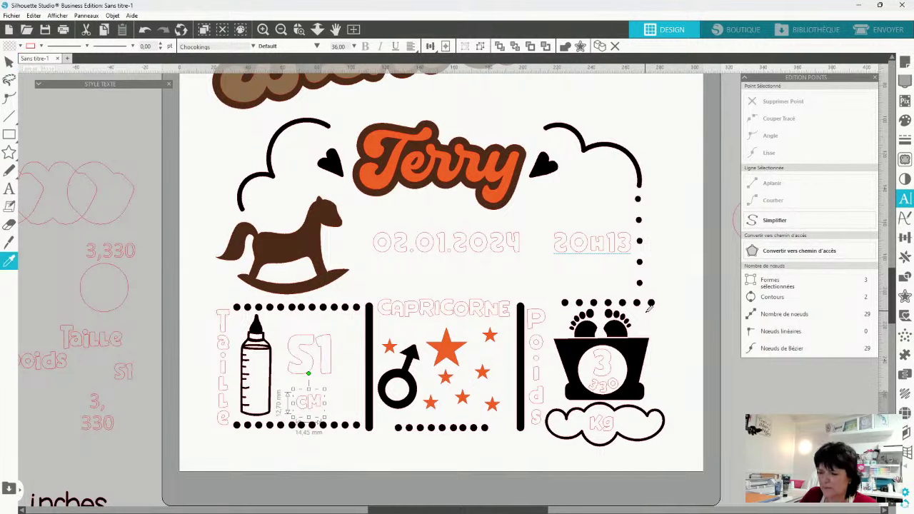
key(Escape)
key(ctrl+Down)
drag(319, 424, 86, 456)
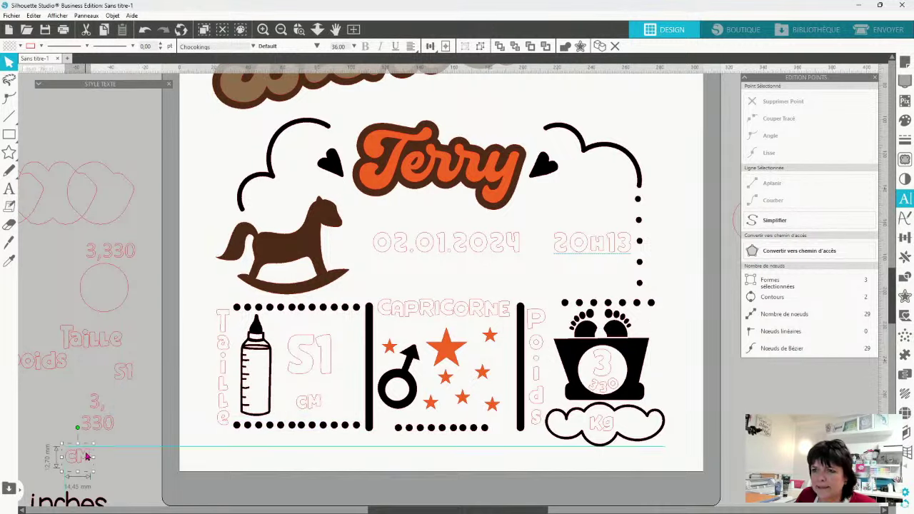
Convert the cm text beside the baby bottle into a compound path and simplify its points
right_click(311, 403)
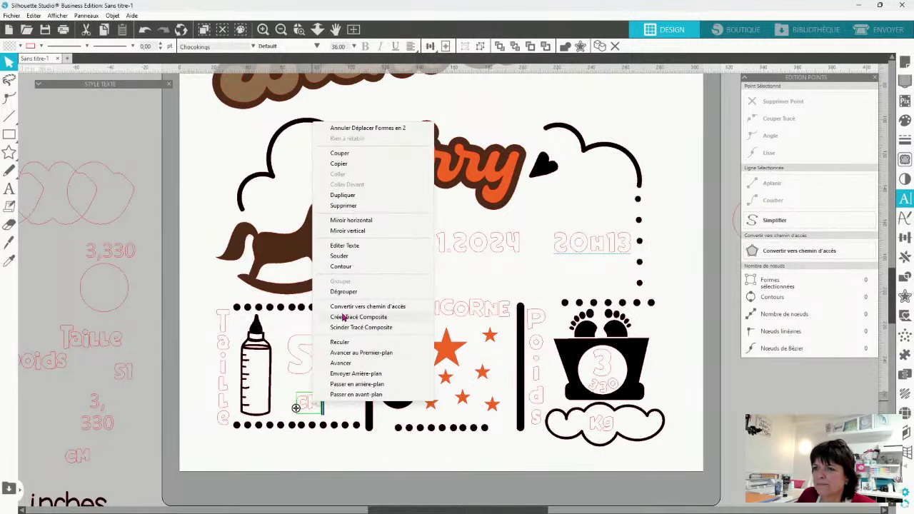
click(343, 317)
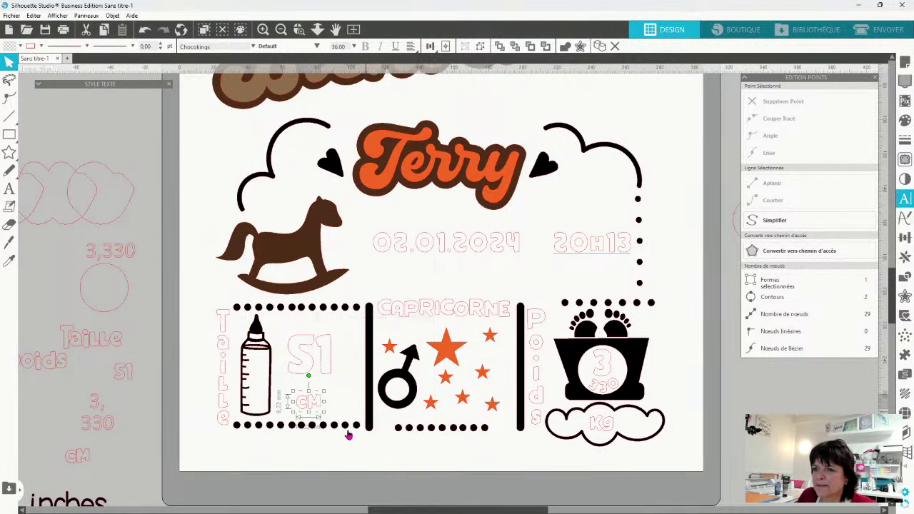
right_click(313, 406)
click(357, 267)
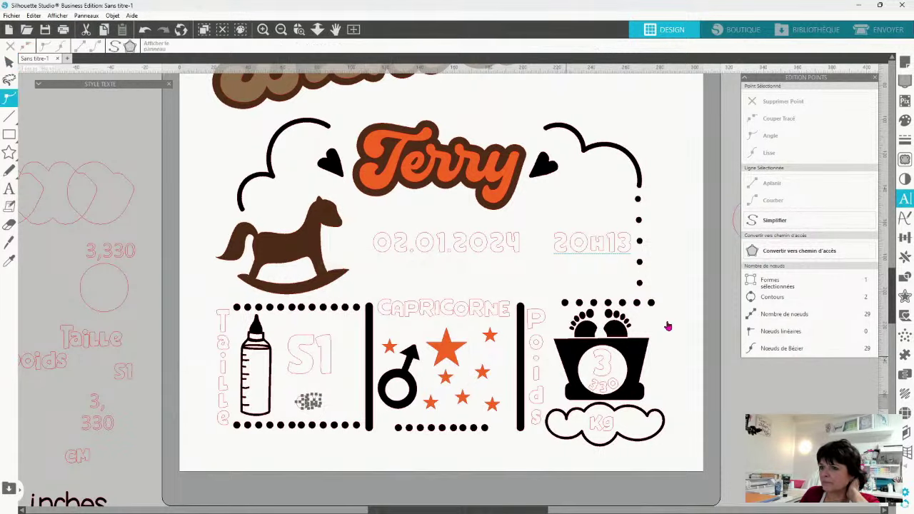
click(771, 220)
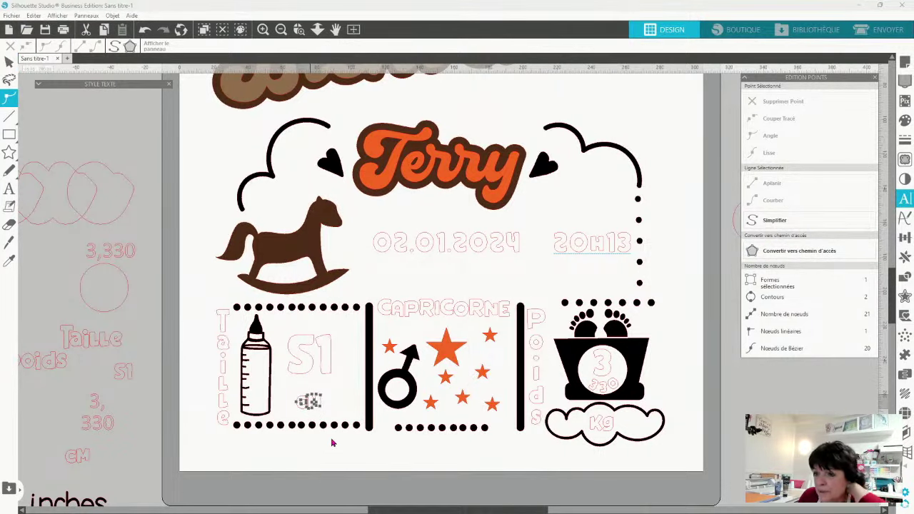
click(312, 453)
Simplify the points of the enlarged height figure 51
click(331, 353)
right_click(330, 366)
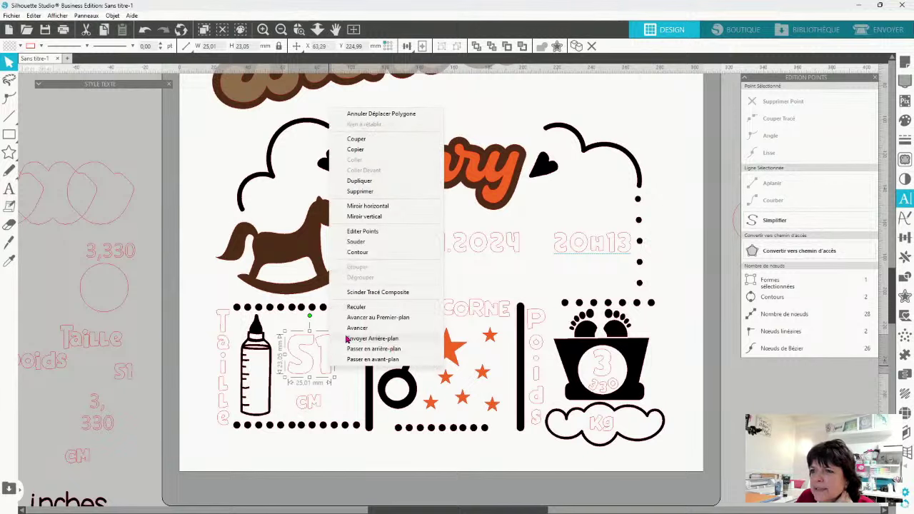
click(365, 231)
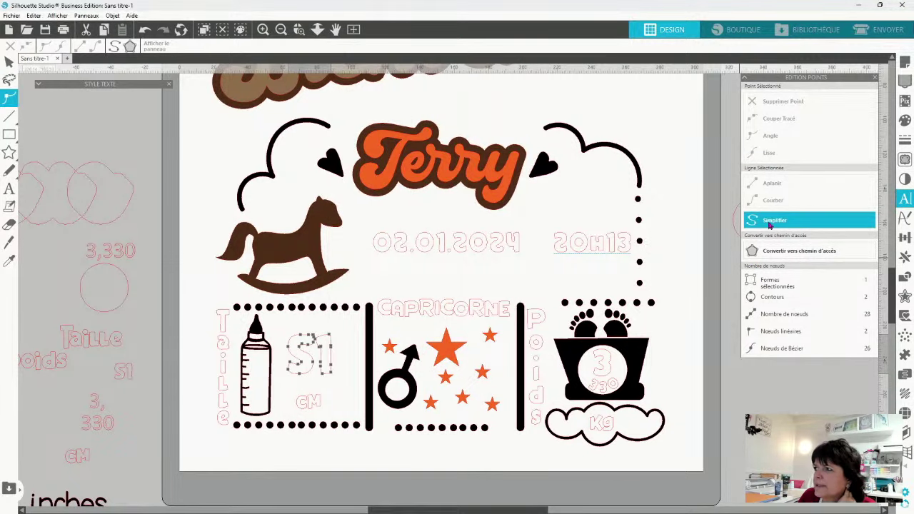
click(350, 486)
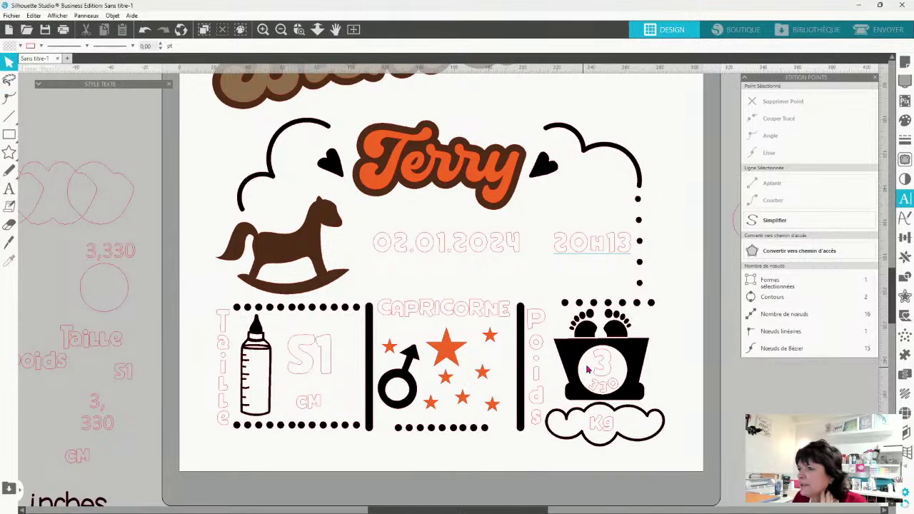
Park a duplicate of the Kg text on the pasteboard beside cm and convert the Kg in the cloud into a compound path
click(602, 432)
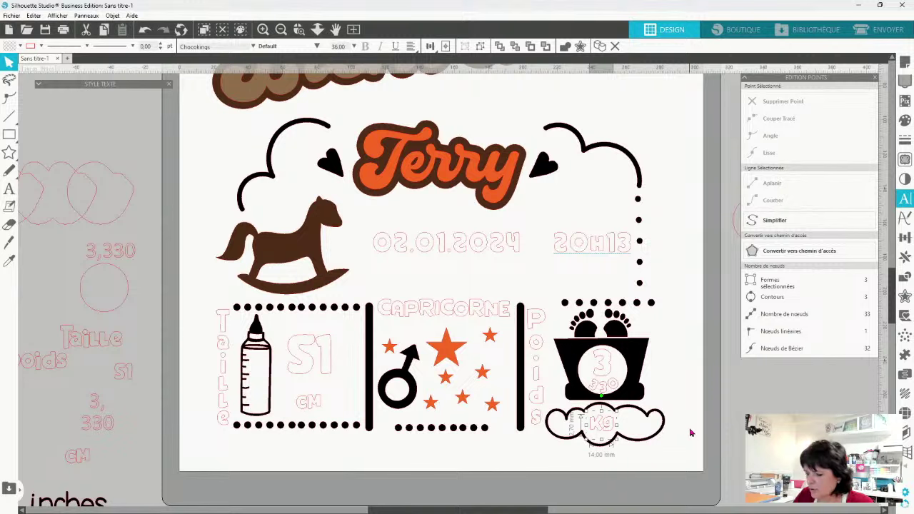
drag(600, 433, 140, 452)
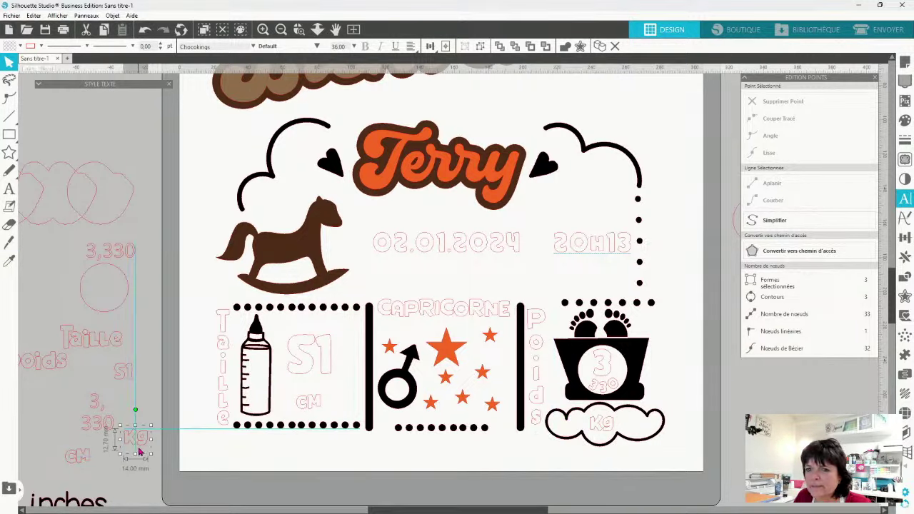
right_click(607, 423)
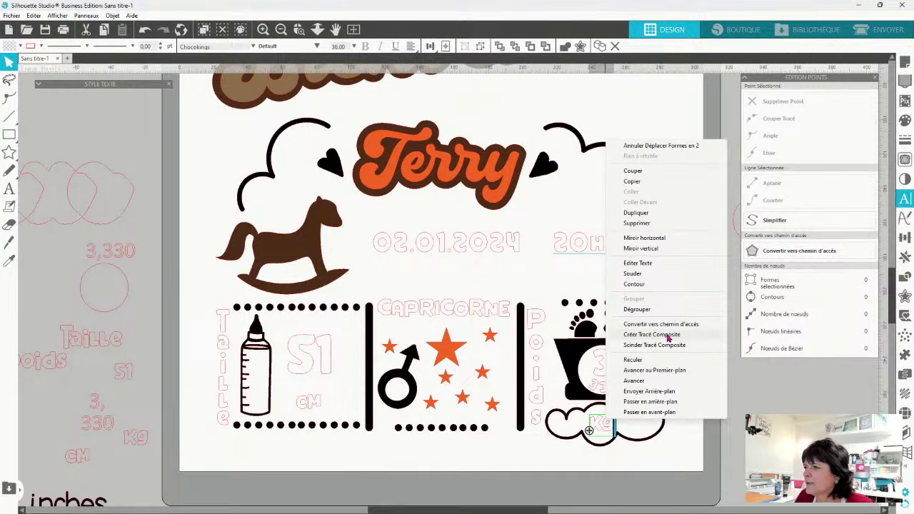
click(668, 336)
Simplify the points of the Kg compound path inside the cloud
right_click(603, 425)
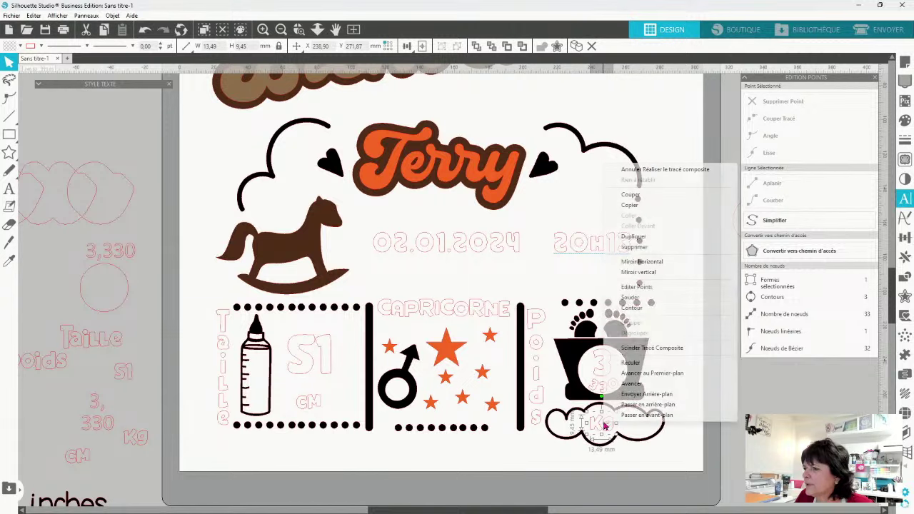
click(636, 288)
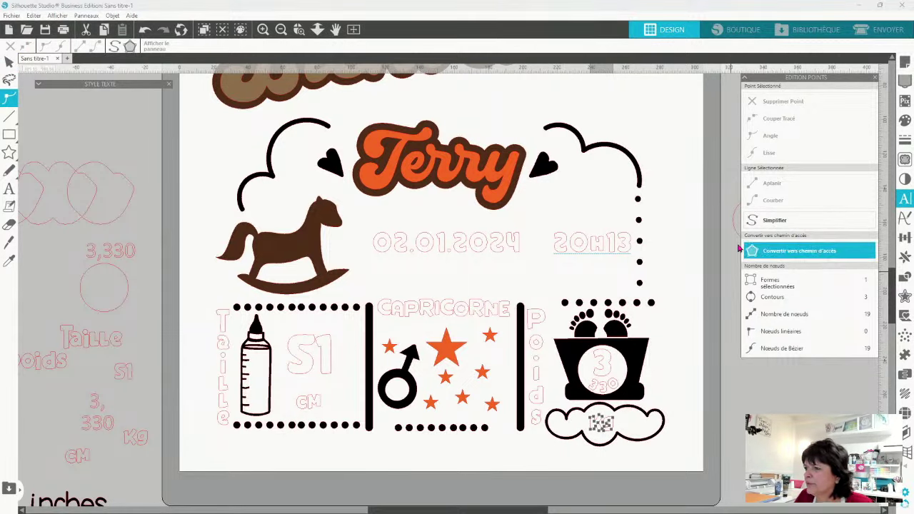
click(571, 455)
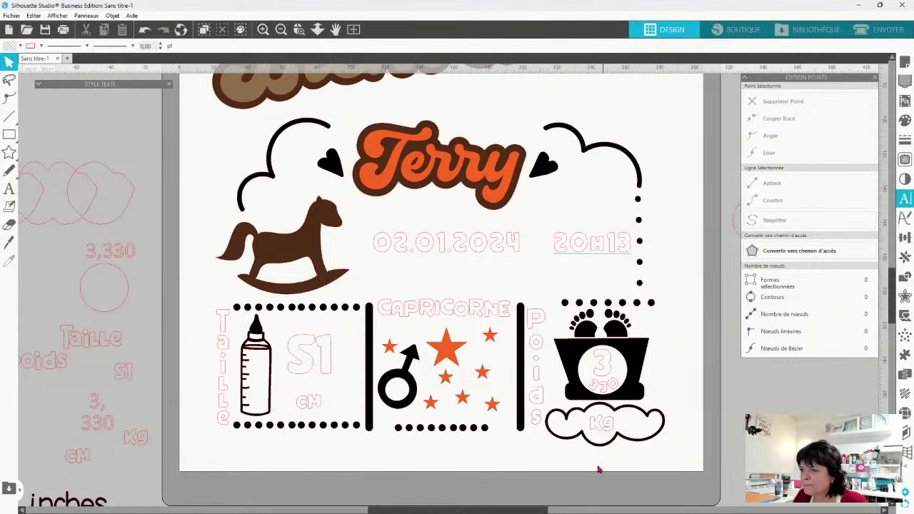
Simplify the points of the 330 figure on the baby scale
click(607, 395)
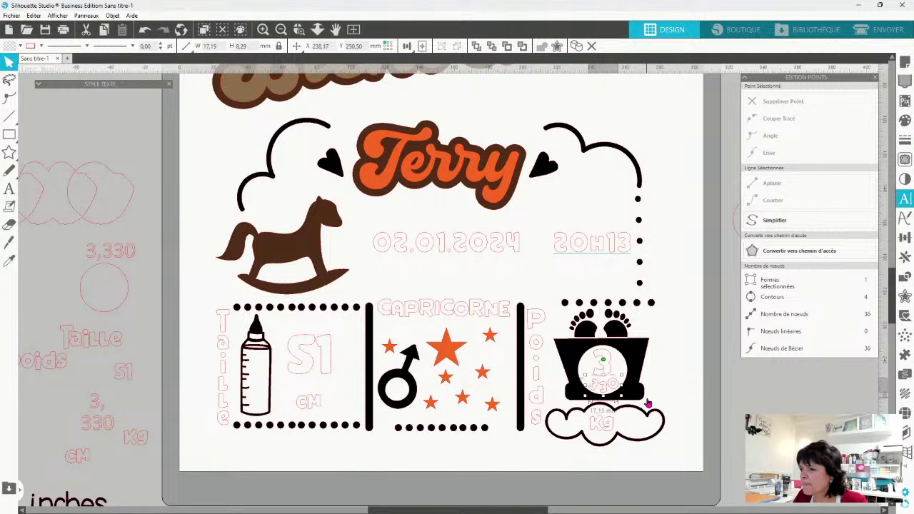
right_click(616, 390)
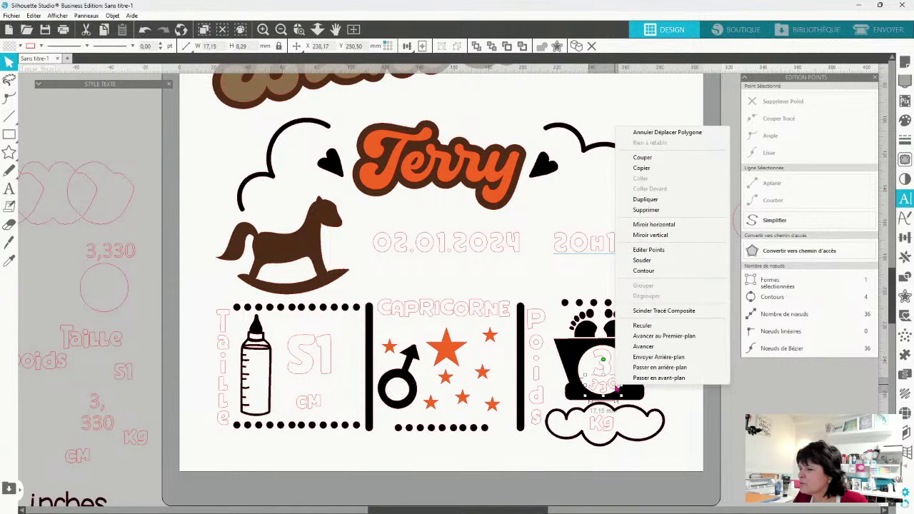
click(649, 250)
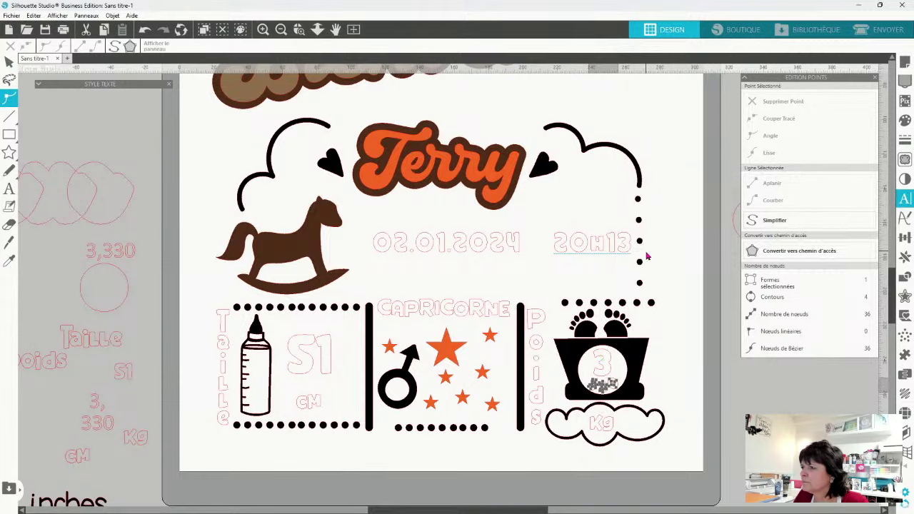
click(766, 223)
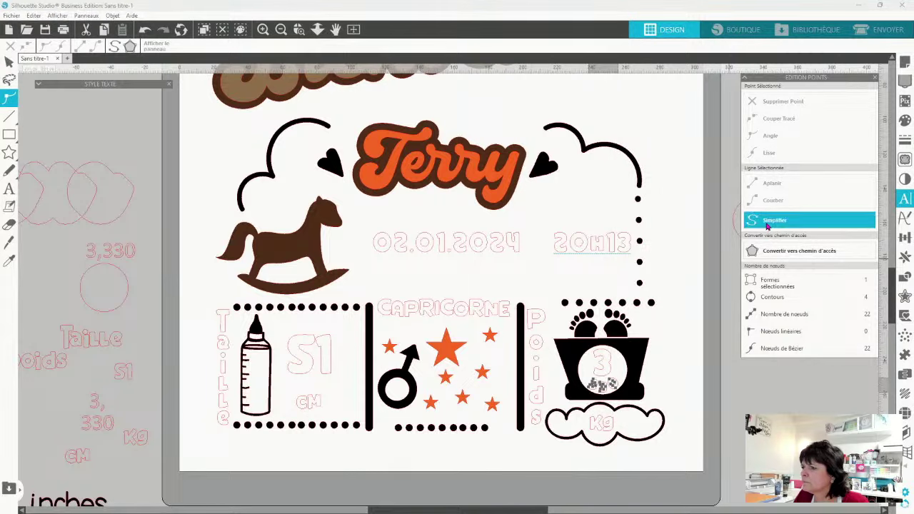
click(672, 353)
Inspect the edit points of the weight figure 3 and of the baby scale shape
right_click(599, 370)
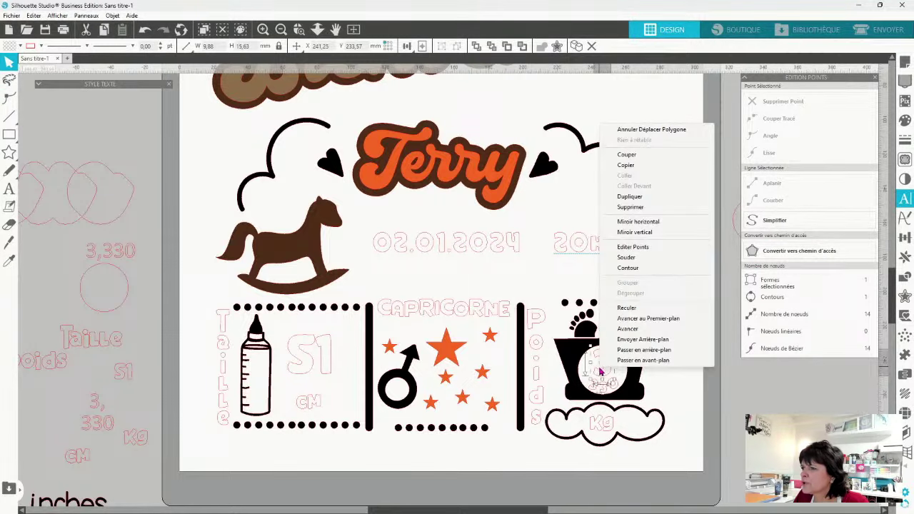
click(632, 249)
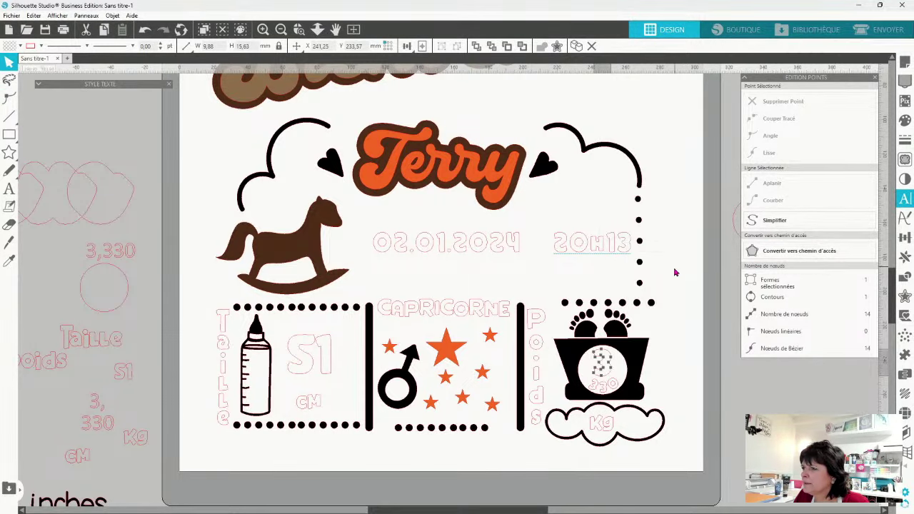
click(678, 357)
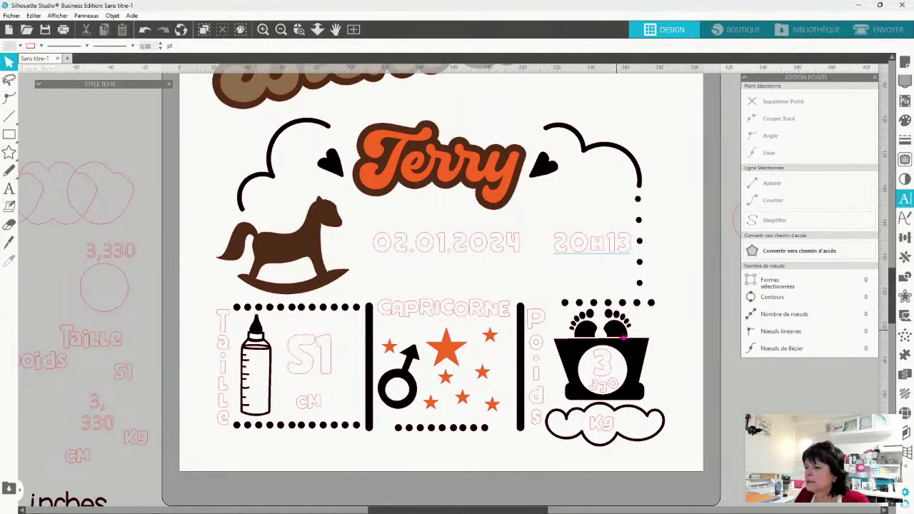
click(624, 337)
right_click(690, 342)
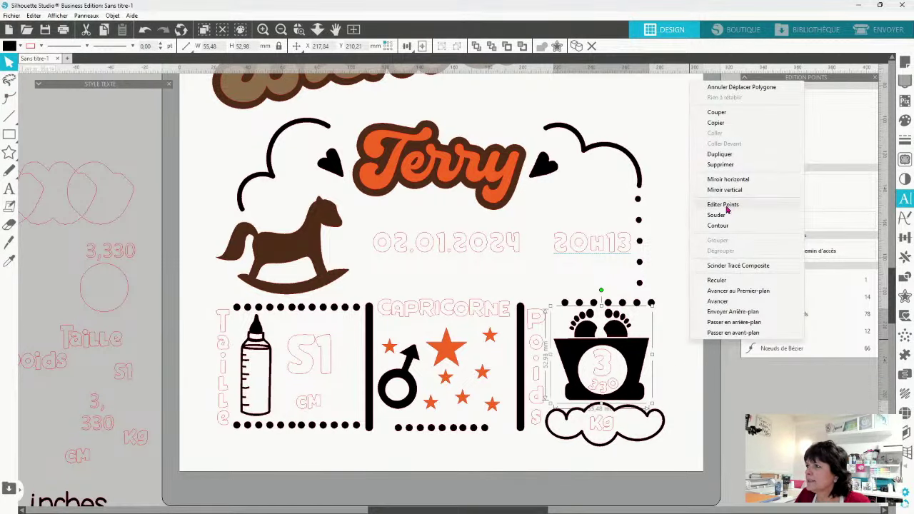
click(726, 205)
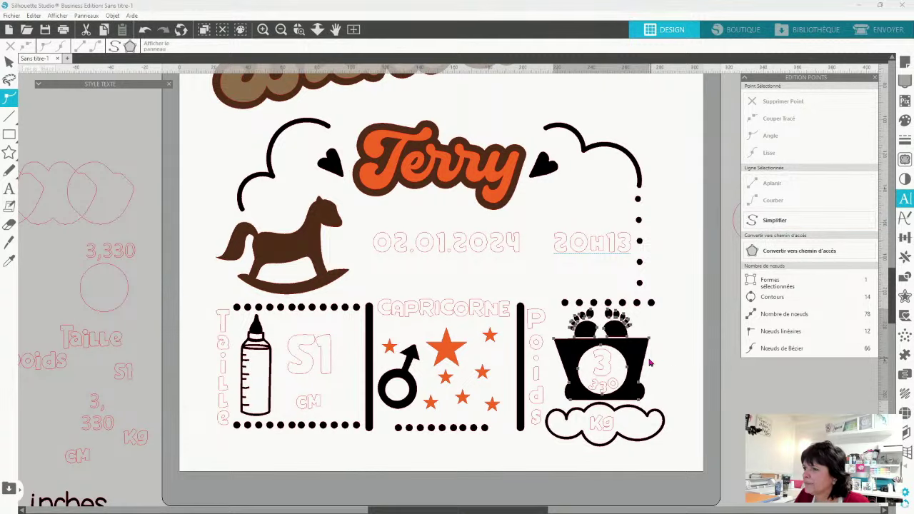
click(680, 372)
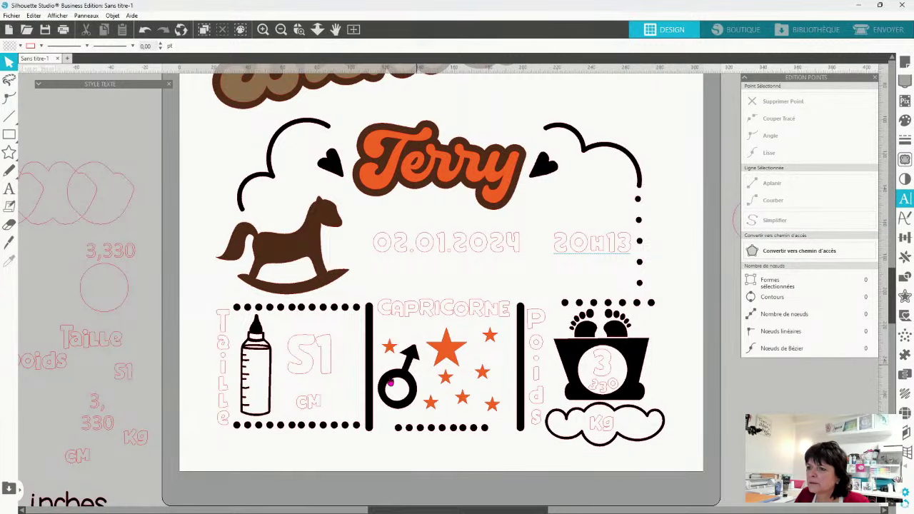
Simplify the points of the black male symbol under the zodiac sign
click(405, 400)
right_click(405, 400)
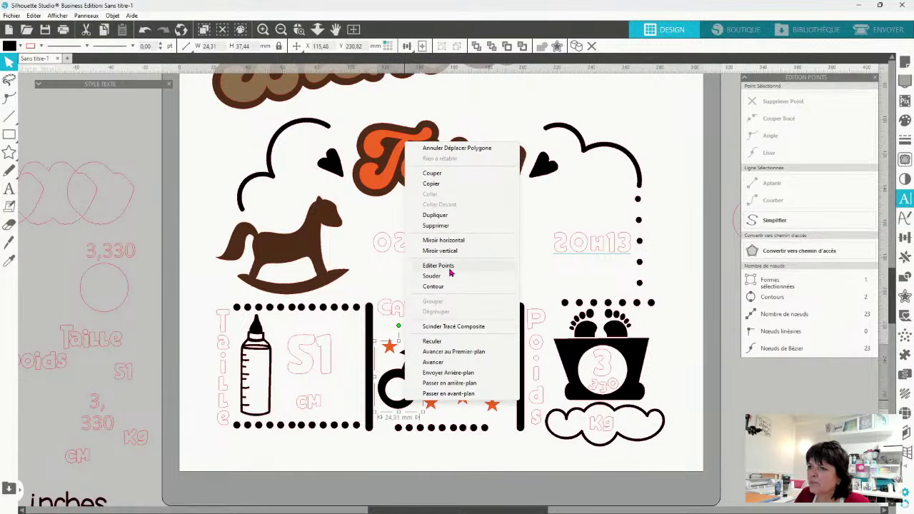
click(427, 265)
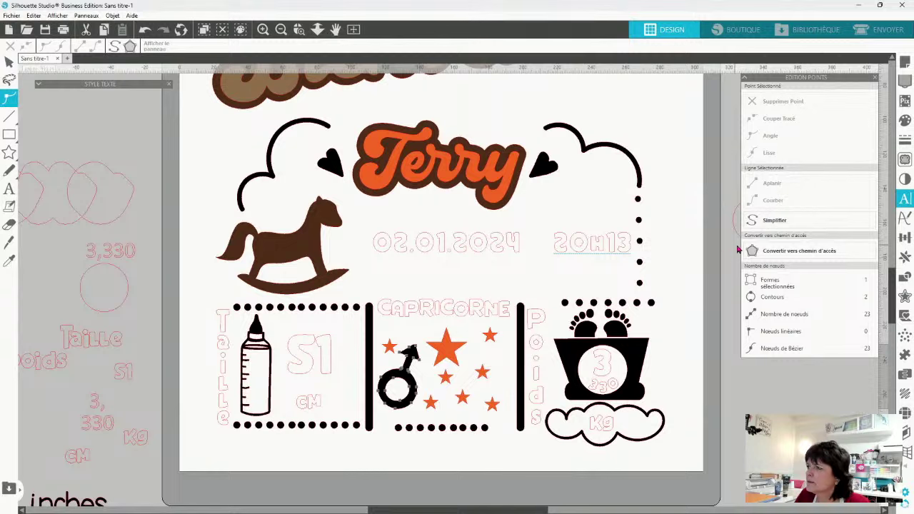
click(775, 220)
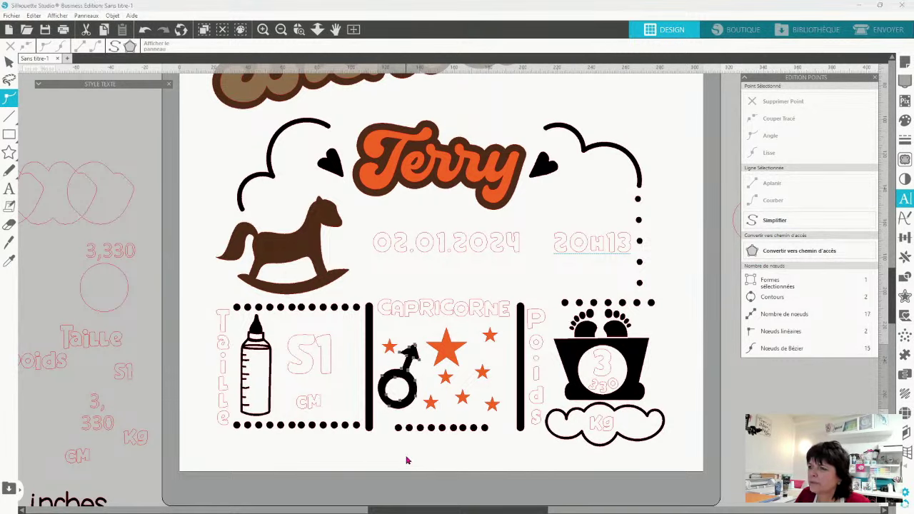
click(407, 460)
Duplicate the birth date and time texts together and park the copies on the pasteboard beside the baby scale
click(457, 250)
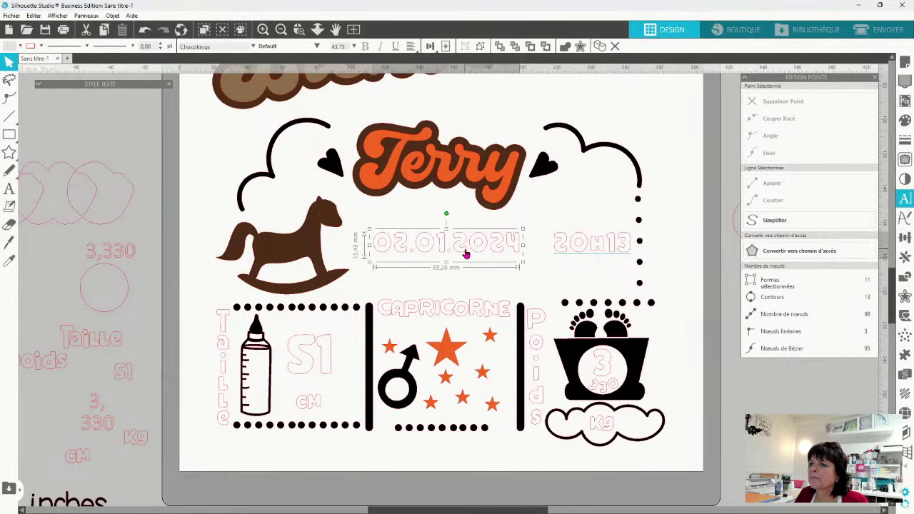
shift+click(586, 243)
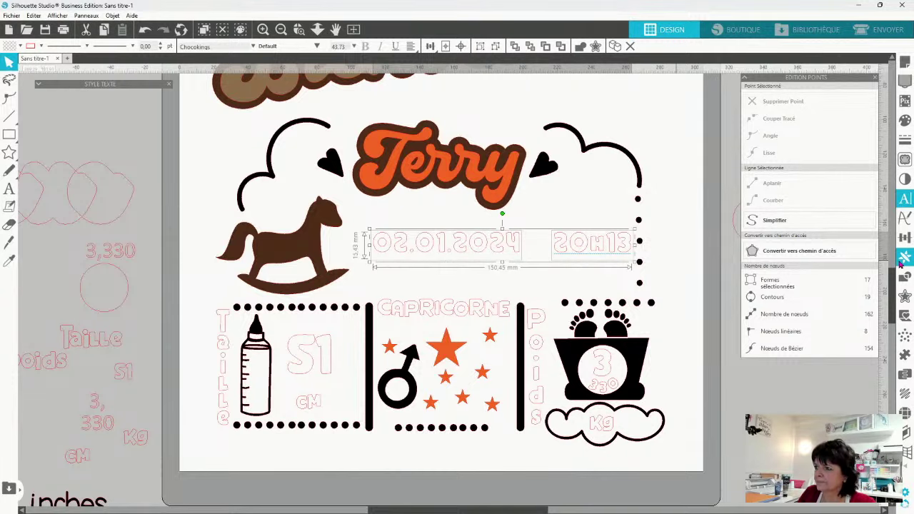
drag(464, 246, 843, 417)
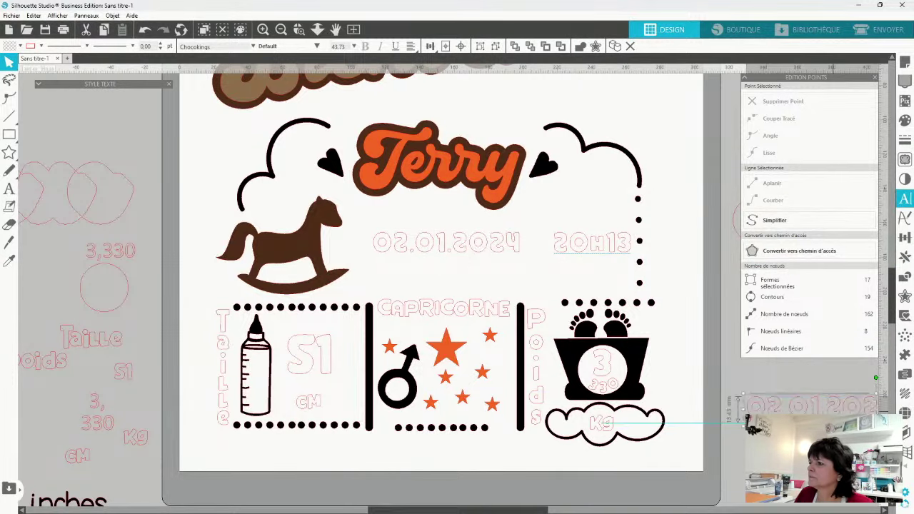
drag(751, 425, 754, 430)
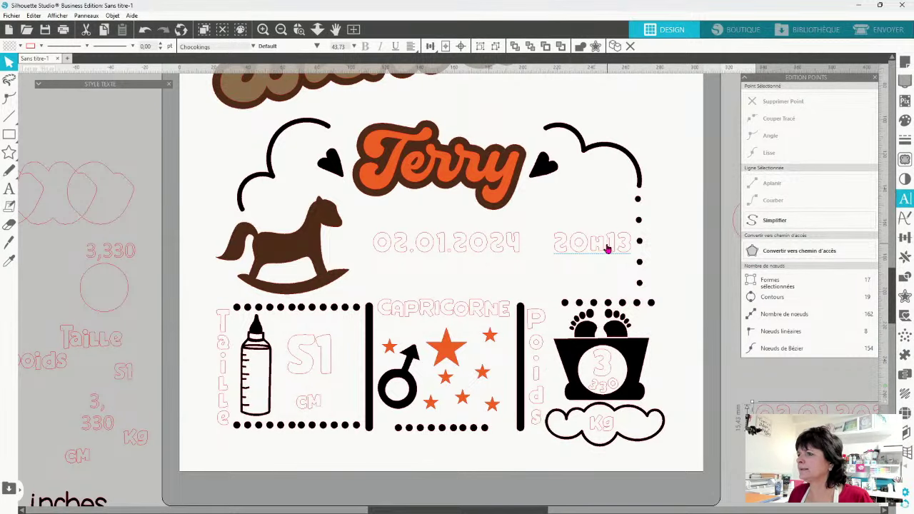
Make the birth time text beside the dotted line a compound path and simplify its points
click(593, 261)
right_click(603, 250)
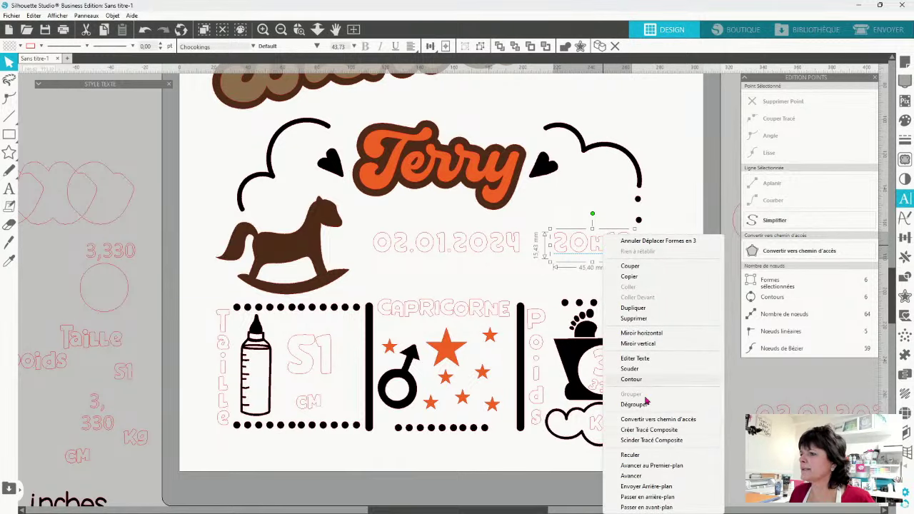
click(641, 430)
right_click(591, 243)
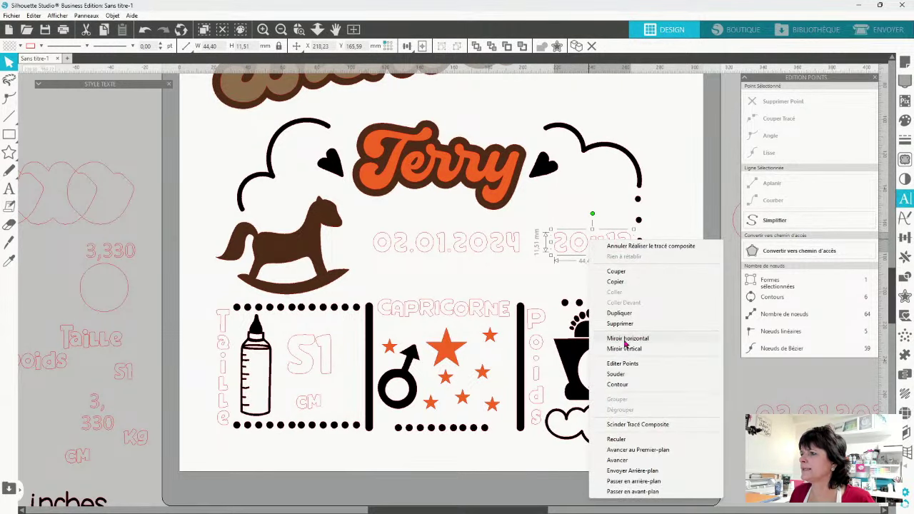
click(626, 367)
click(775, 220)
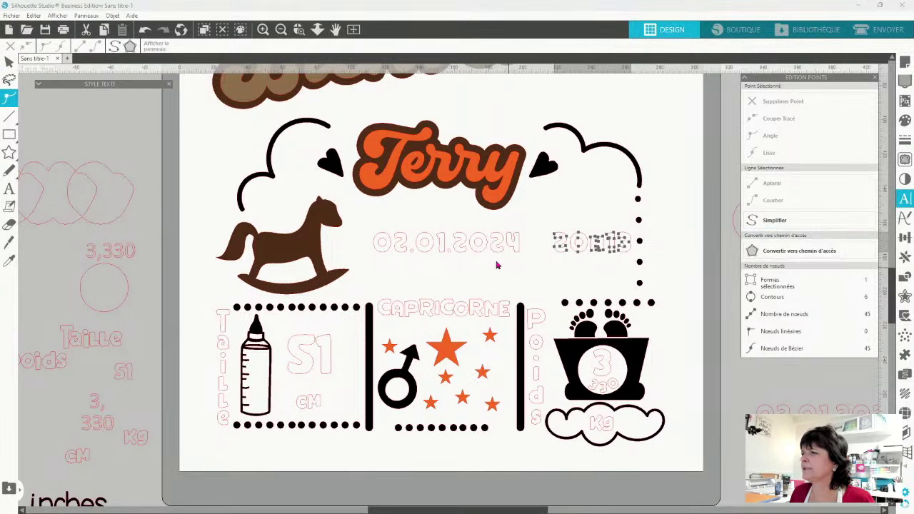
Turn the birth date text under the baby's name into a compound path and simplify its points
right_click(492, 251)
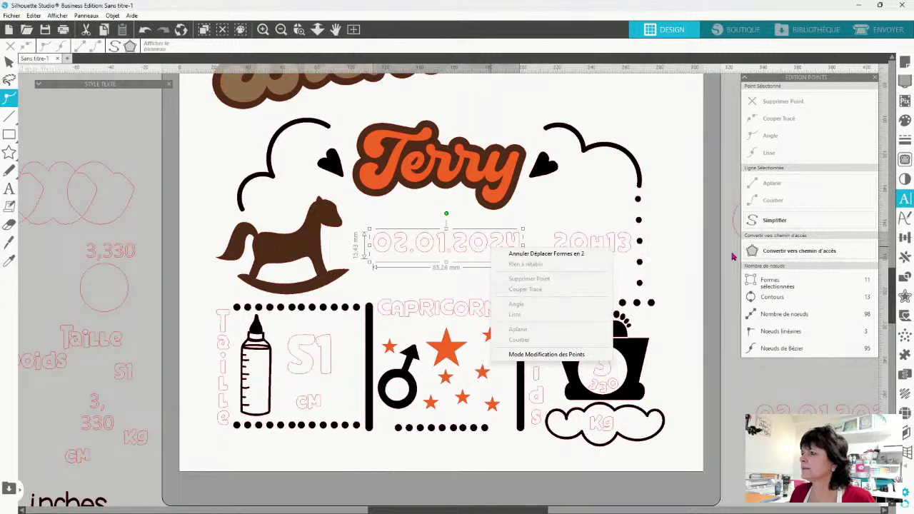
click(450, 265)
click(442, 250)
right_click(440, 235)
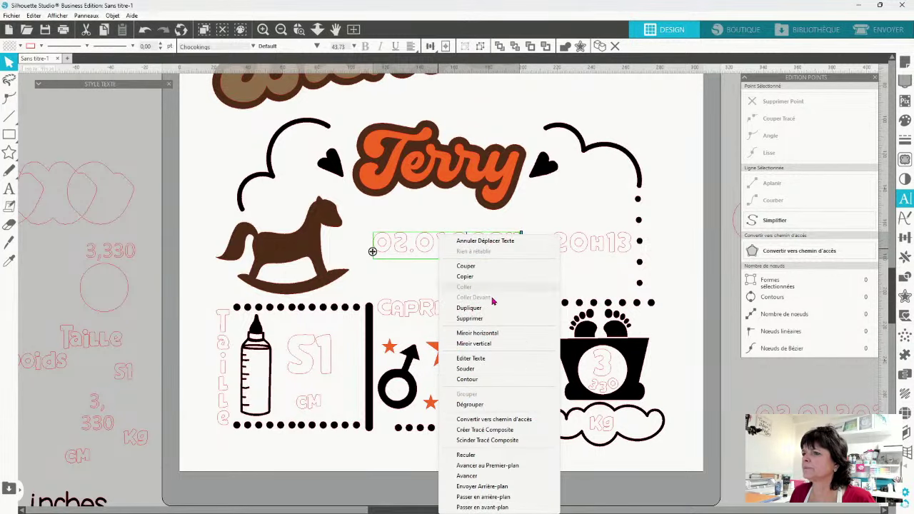
click(486, 430)
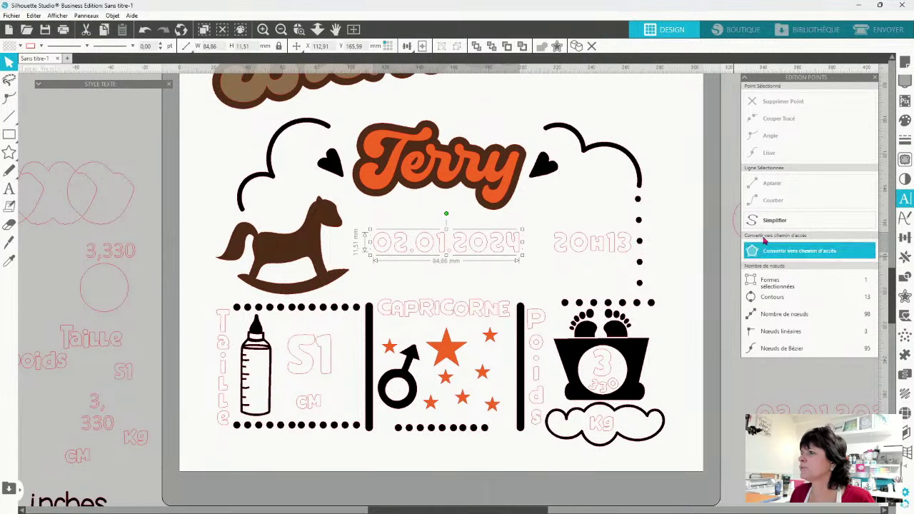
right_click(492, 243)
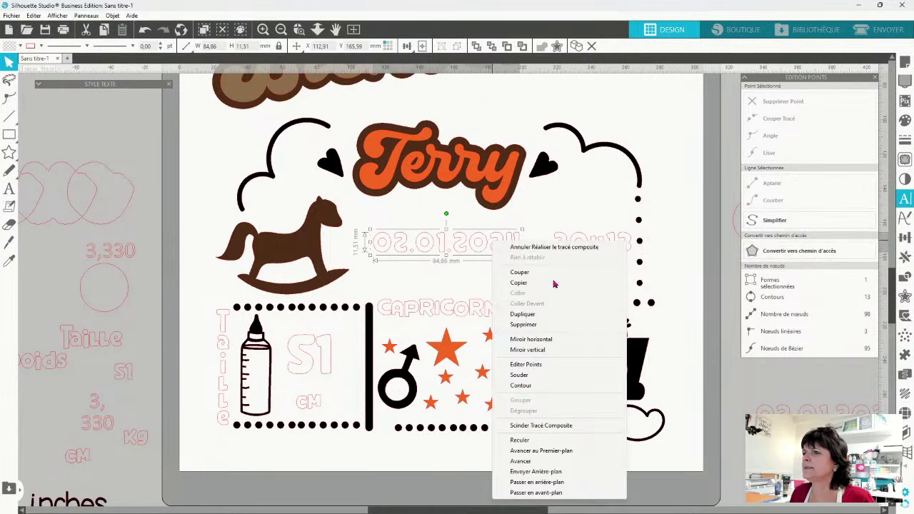
click(526, 364)
click(814, 222)
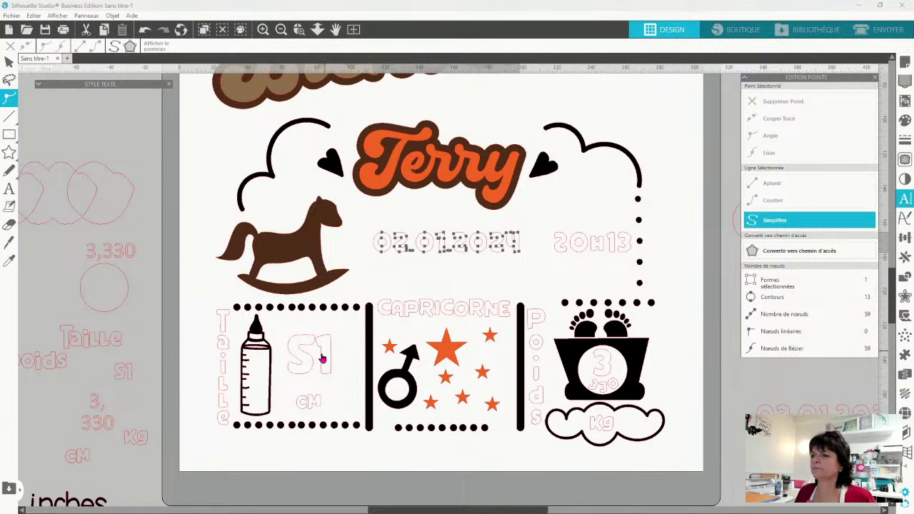
click(447, 284)
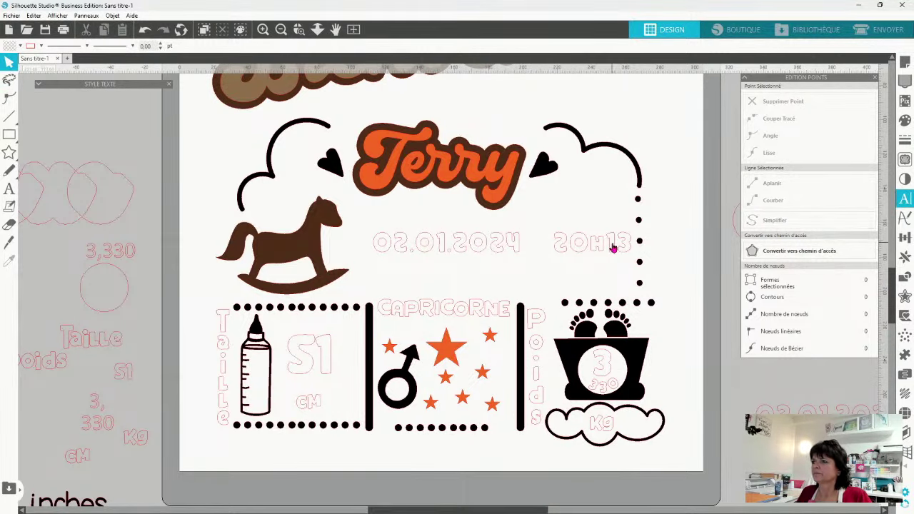
Move the birth time text slightly left and down, so it sits lower than the birth date and above the baby scale
drag(613, 242, 609, 247)
click(607, 191)
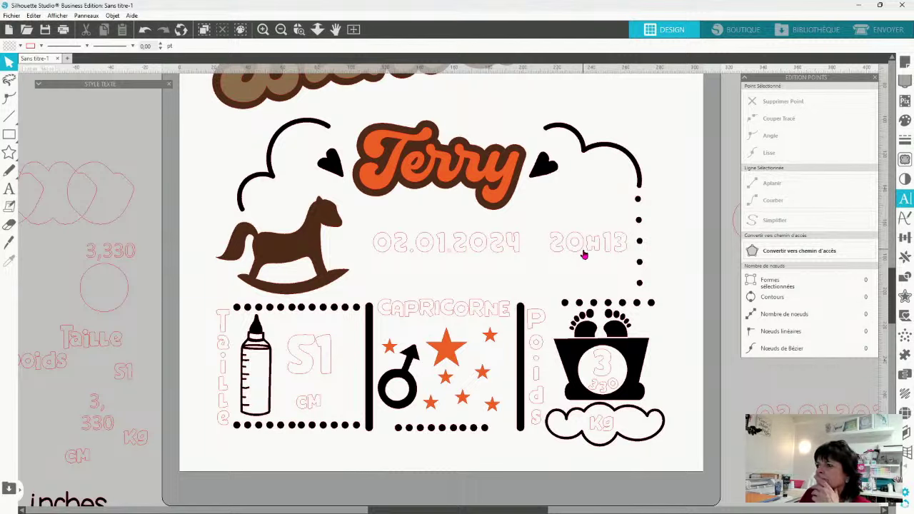
drag(592, 249, 587, 281)
click(572, 218)
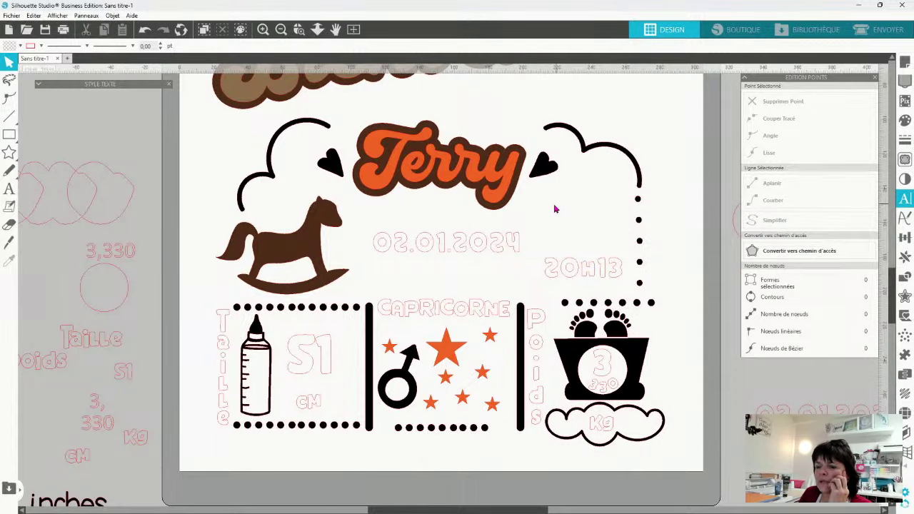
scroll(653, 400, up, 2)
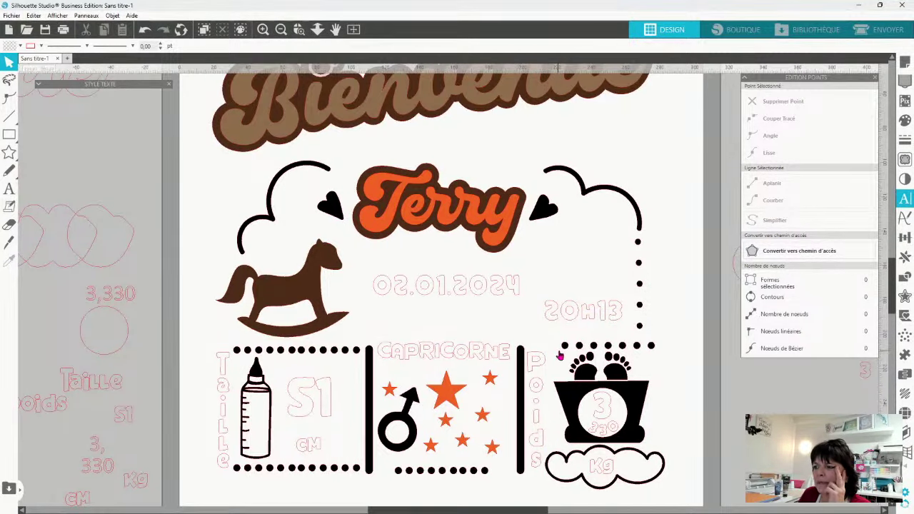
scroll(400, 353, up, 2)
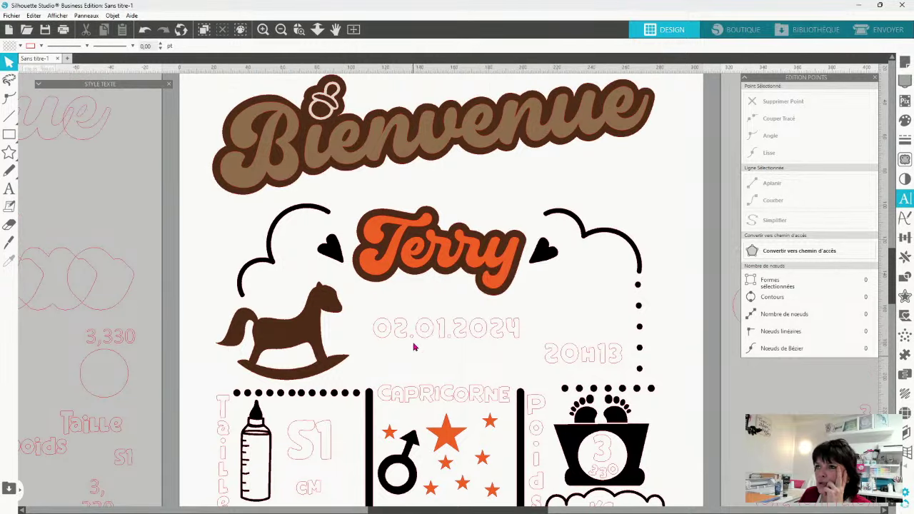
scroll(579, 319, down, 2)
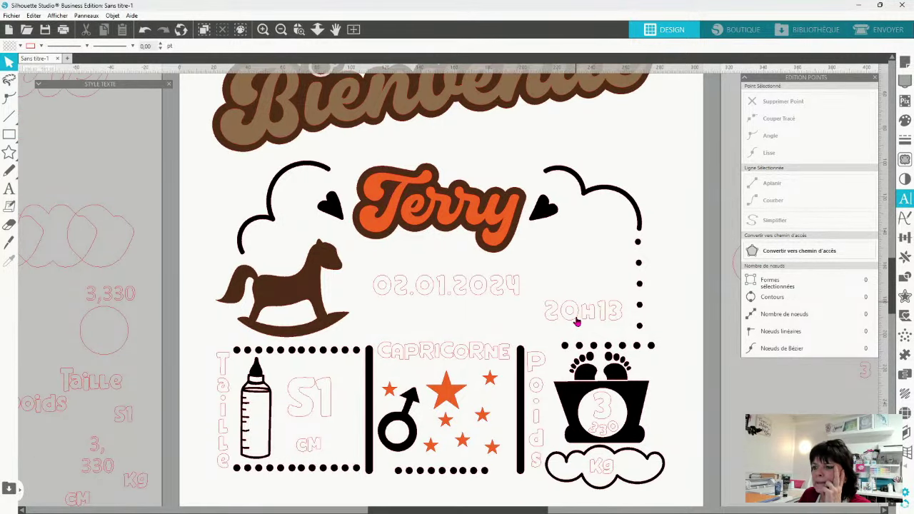